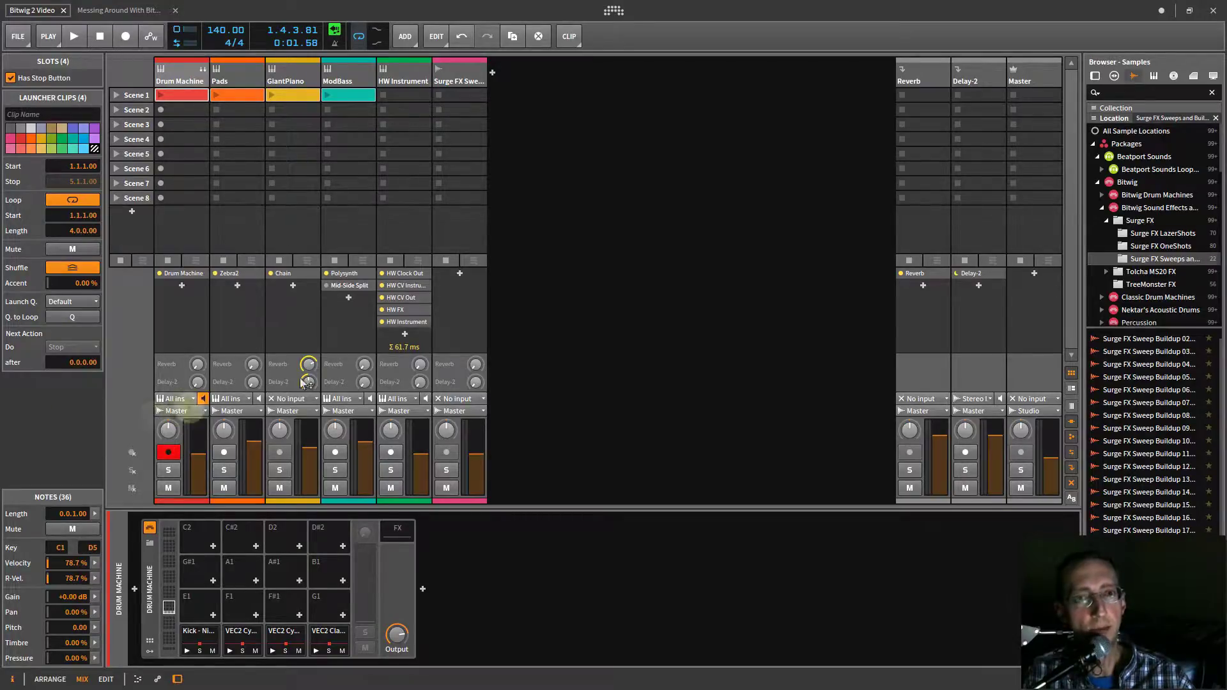
Select the Pads track and listen to a short playback of the full mix.
click(609, 298)
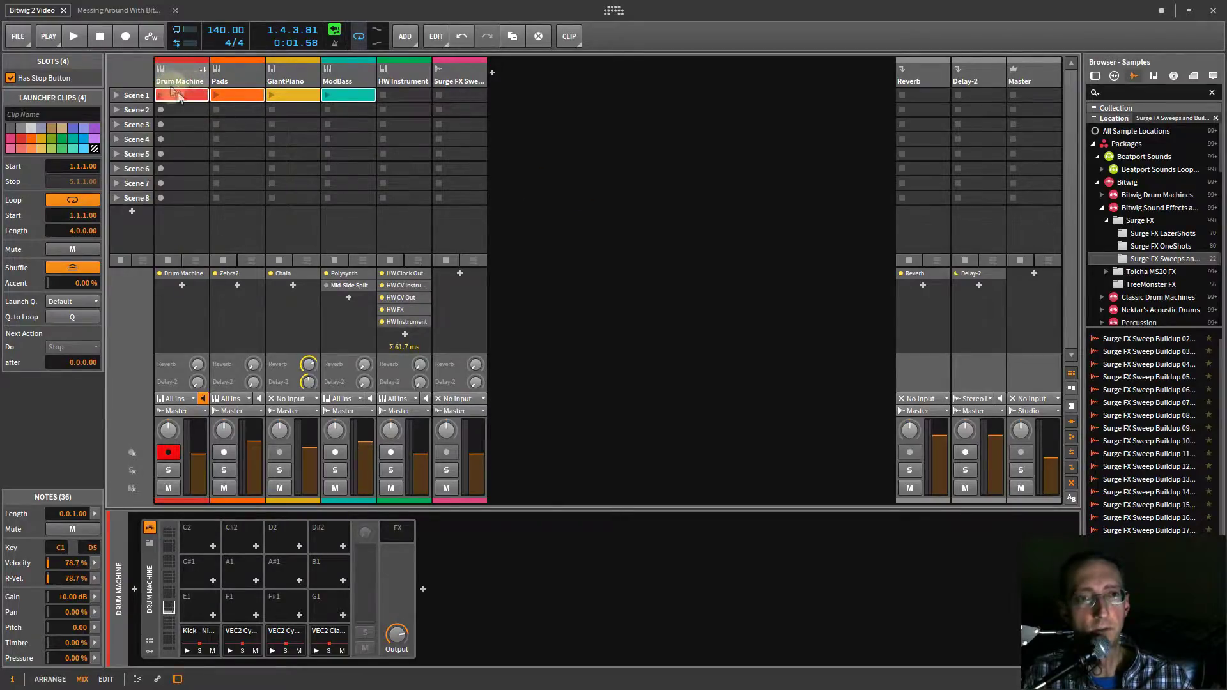
click(249, 79)
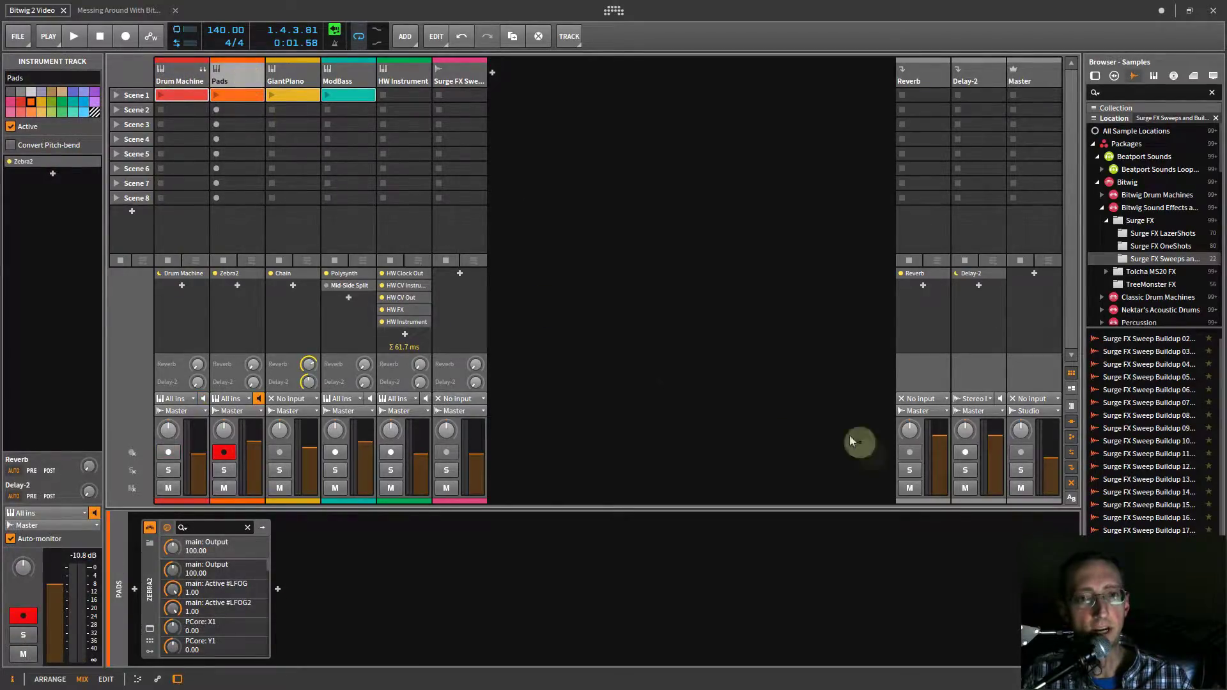
key(space)
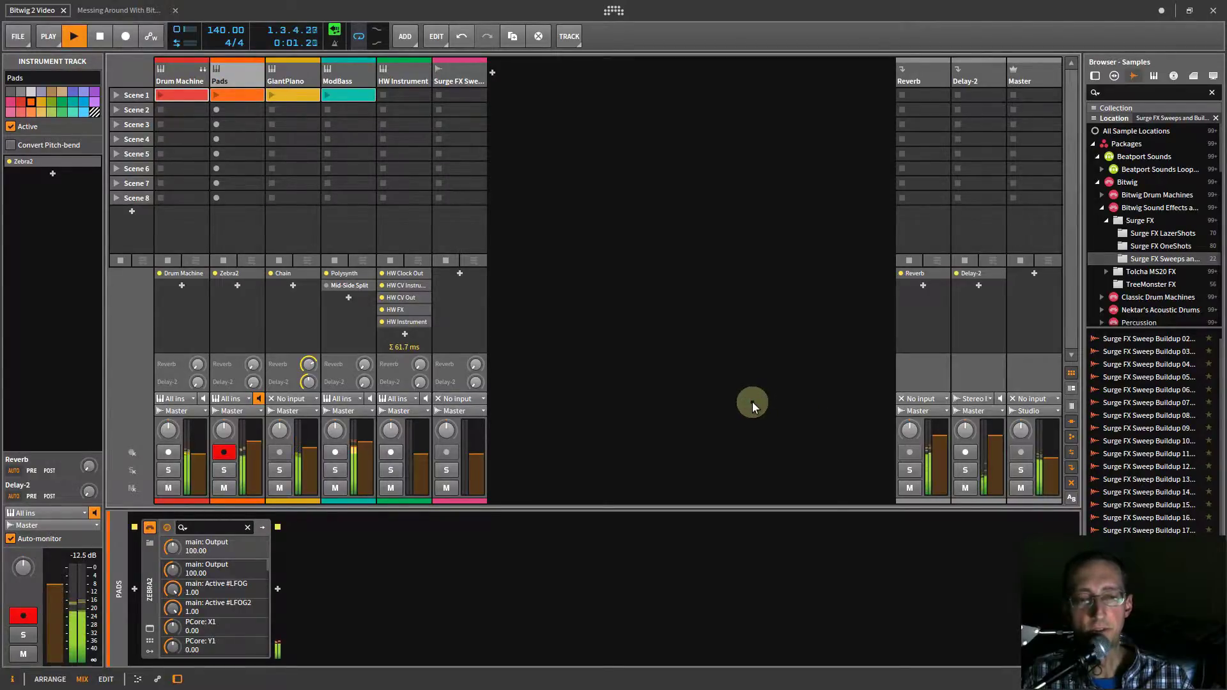
key(space)
Mute the GiantPiano, ModBass and Surge FX Sweep tracks.
click(279, 488)
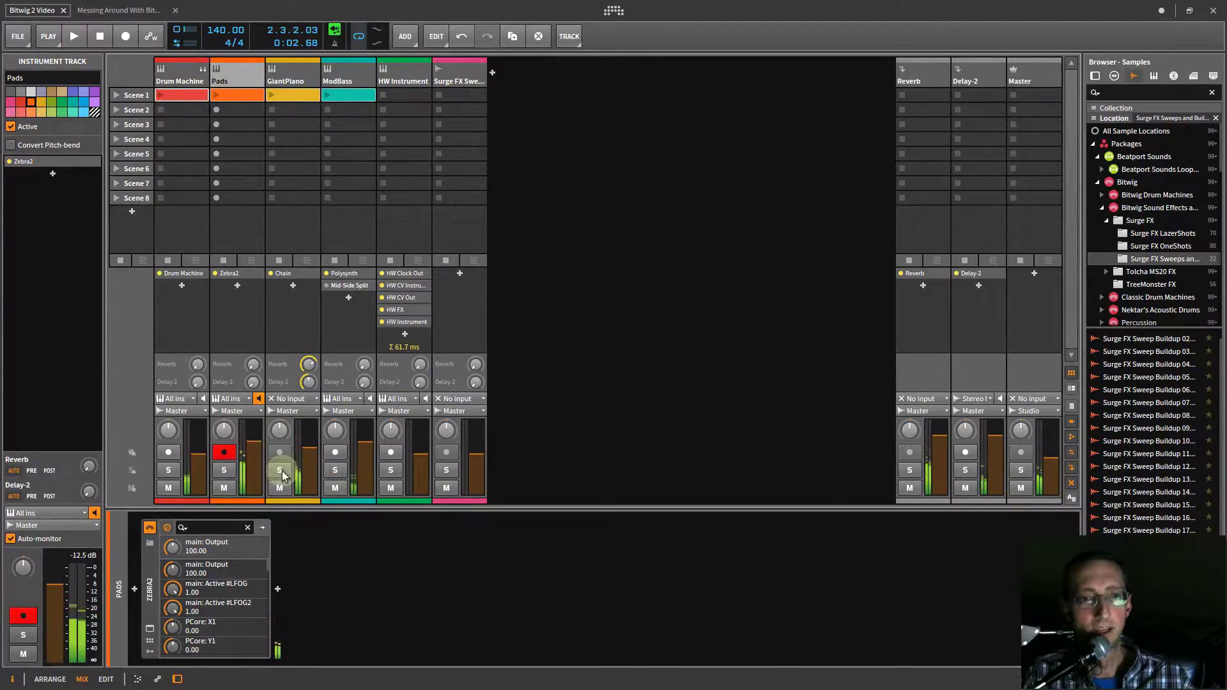
click(335, 488)
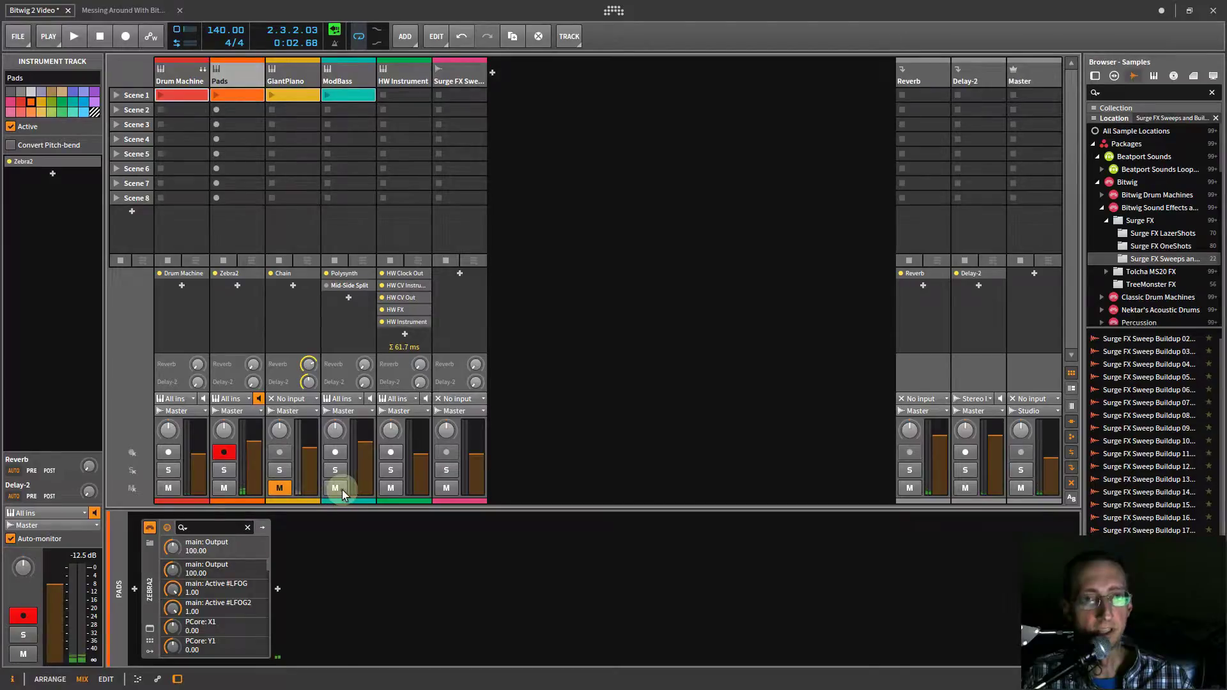
click(447, 488)
Launch Scene 1 and show the device chains of the Drum Machine and Pads tracks.
key(space)
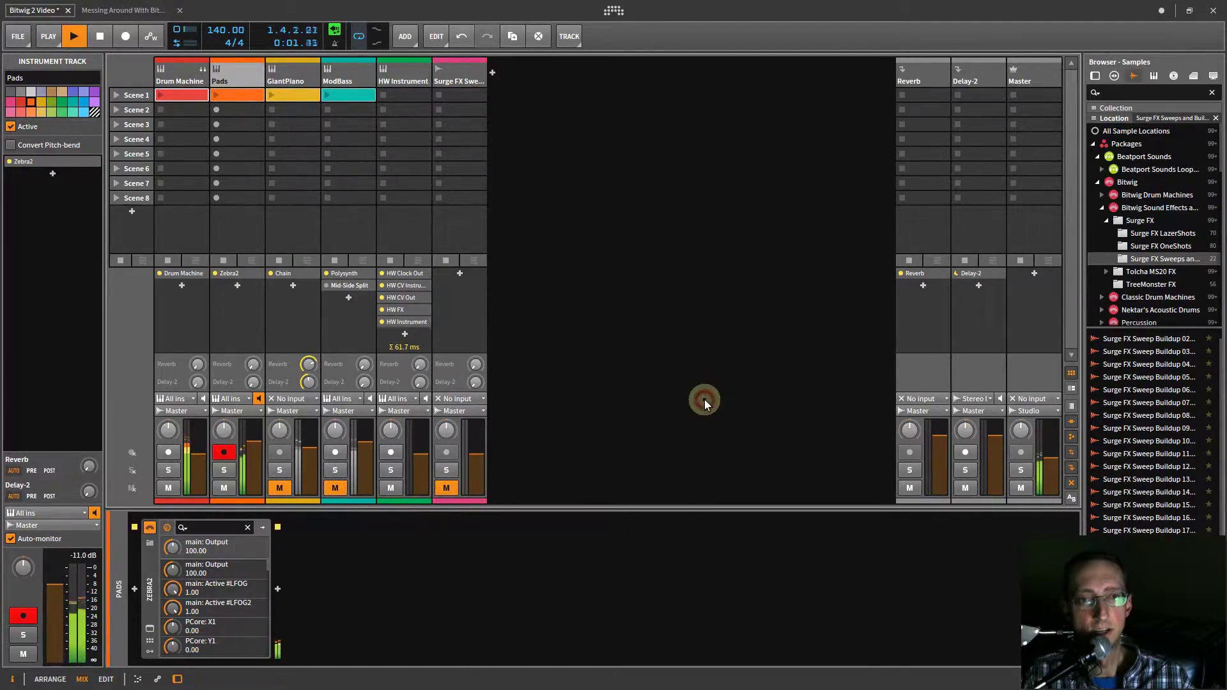
key(space)
click(116, 96)
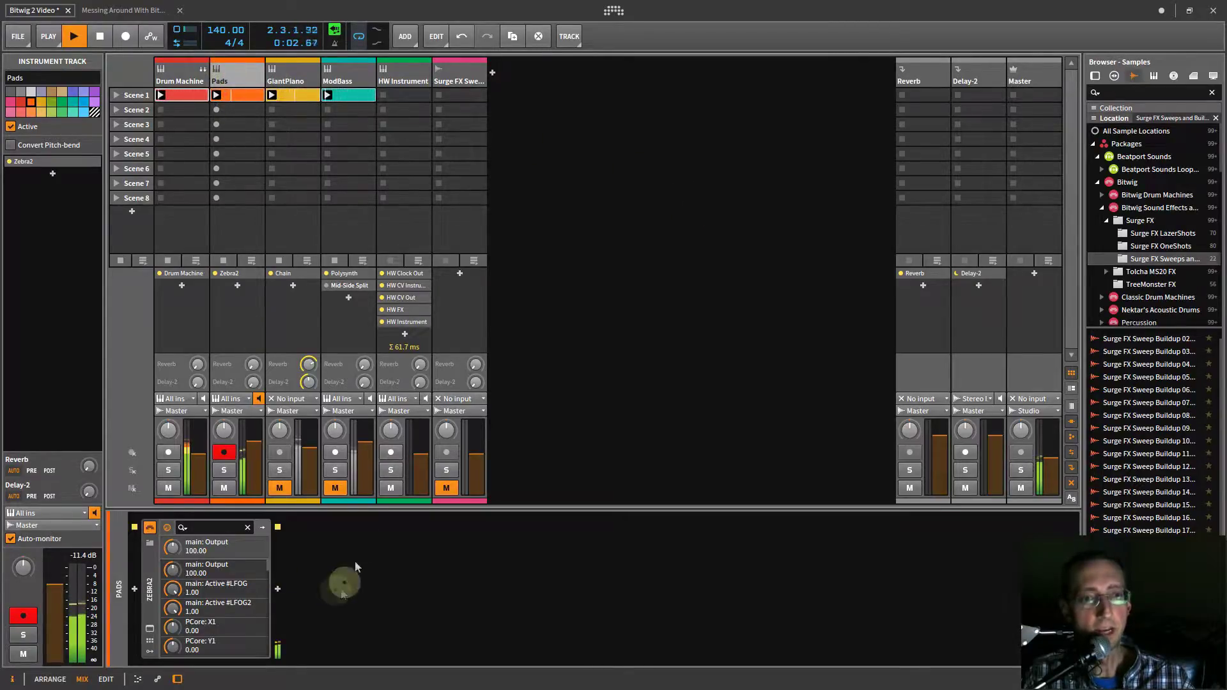
click(178, 72)
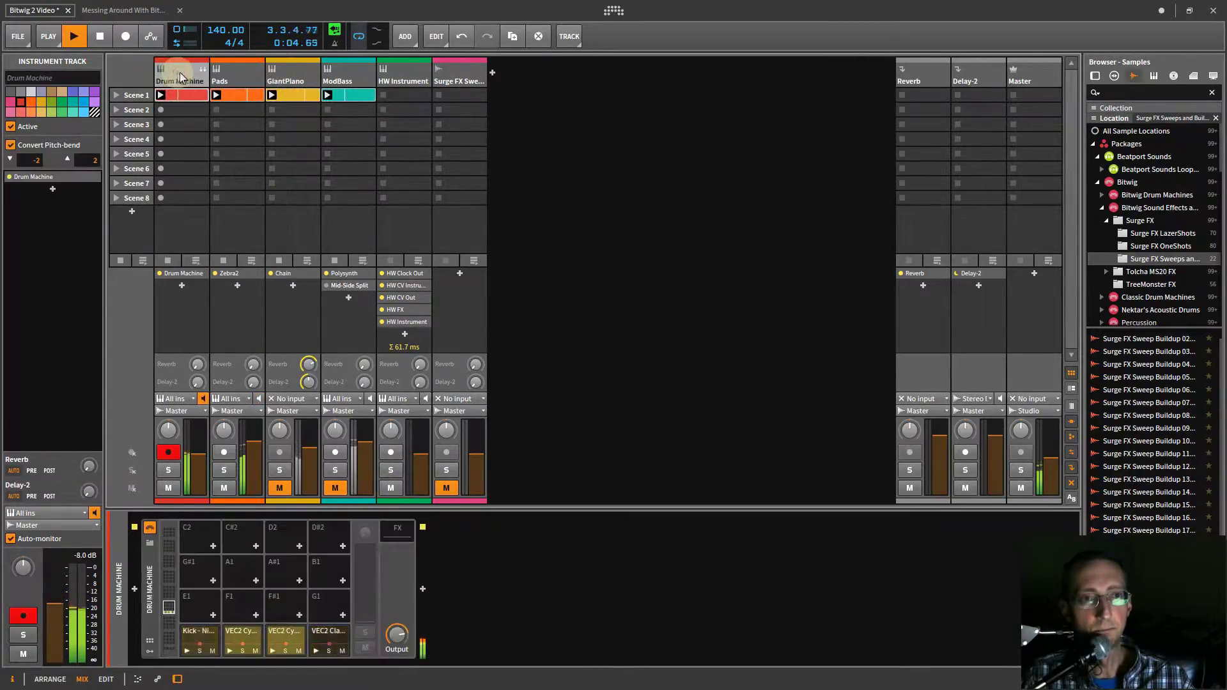
click(237, 75)
click(488, 618)
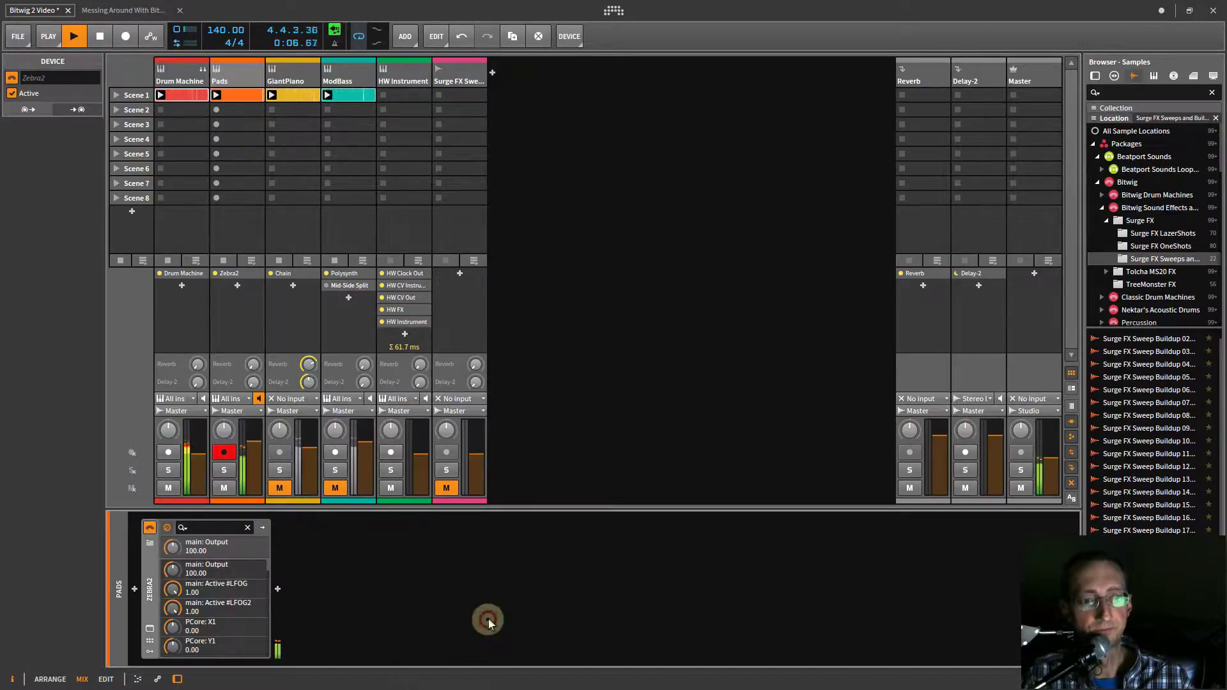
Switch the browser from samples to devices and search for "compres".
click(1127, 94)
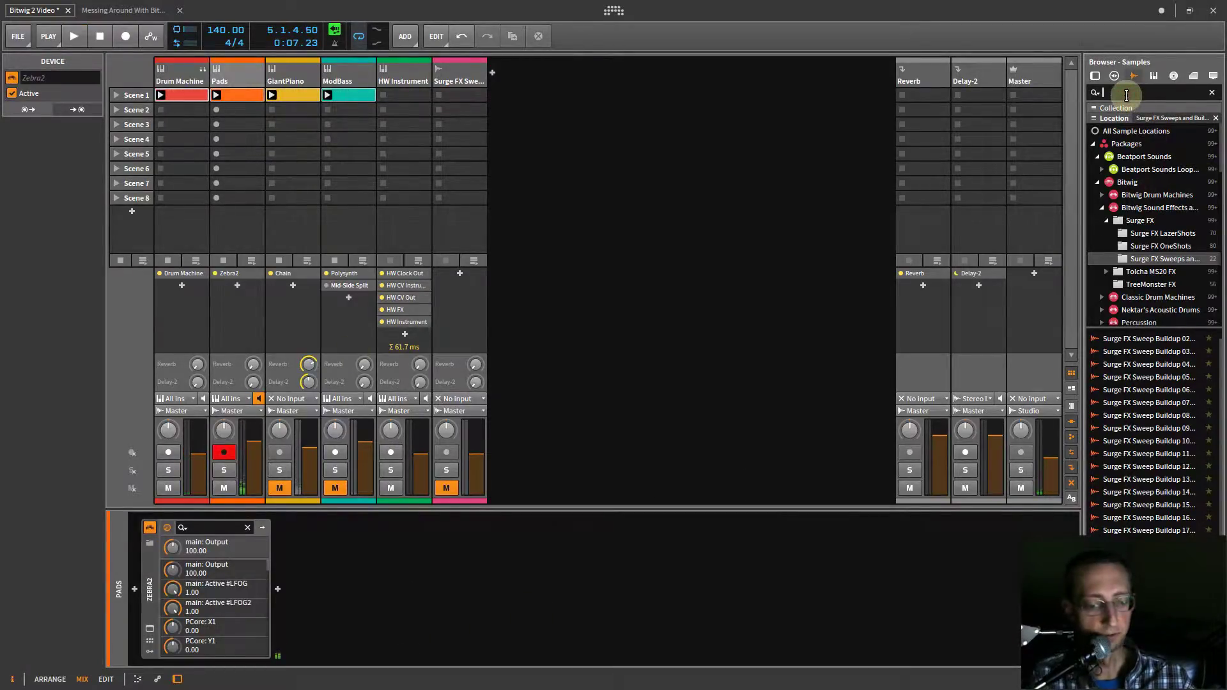
text(compress)
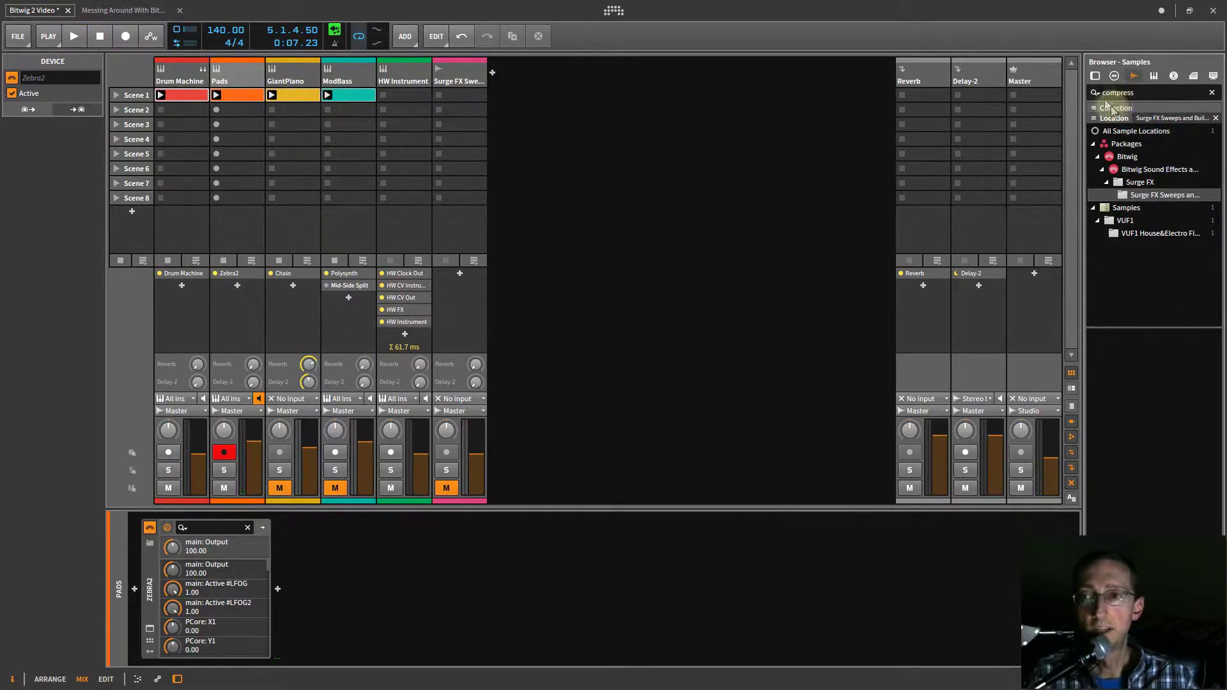
click(1095, 76)
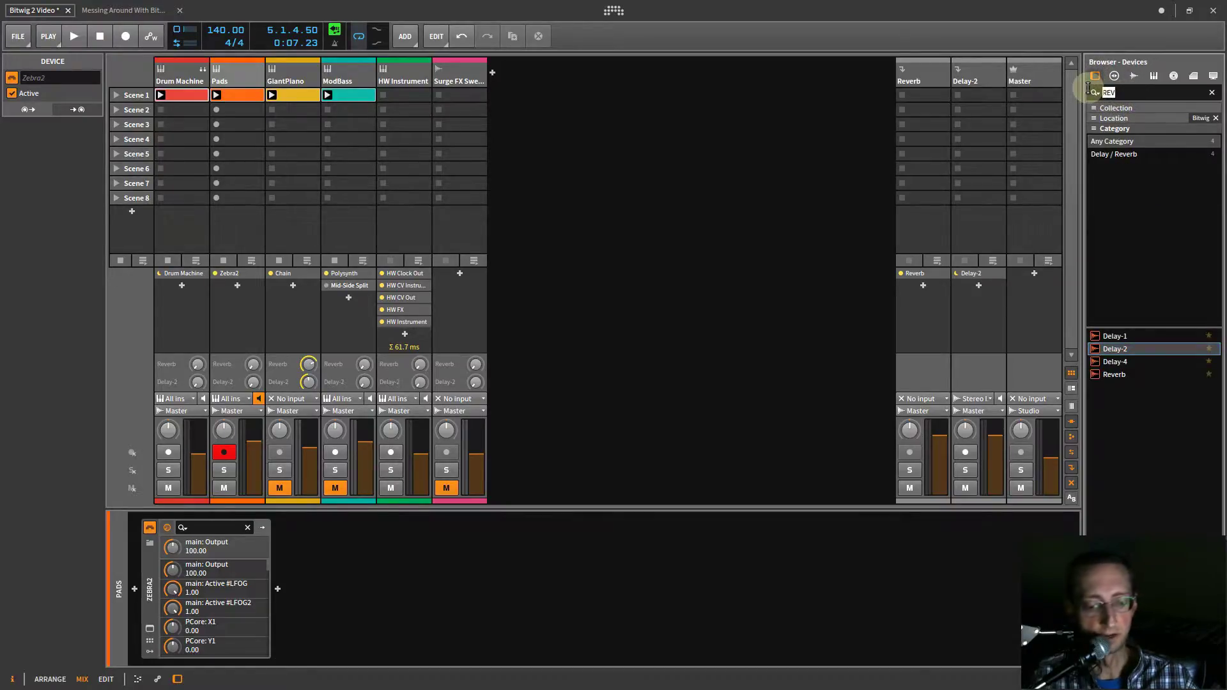
text(compres)
drag(1111, 321, 355, 593)
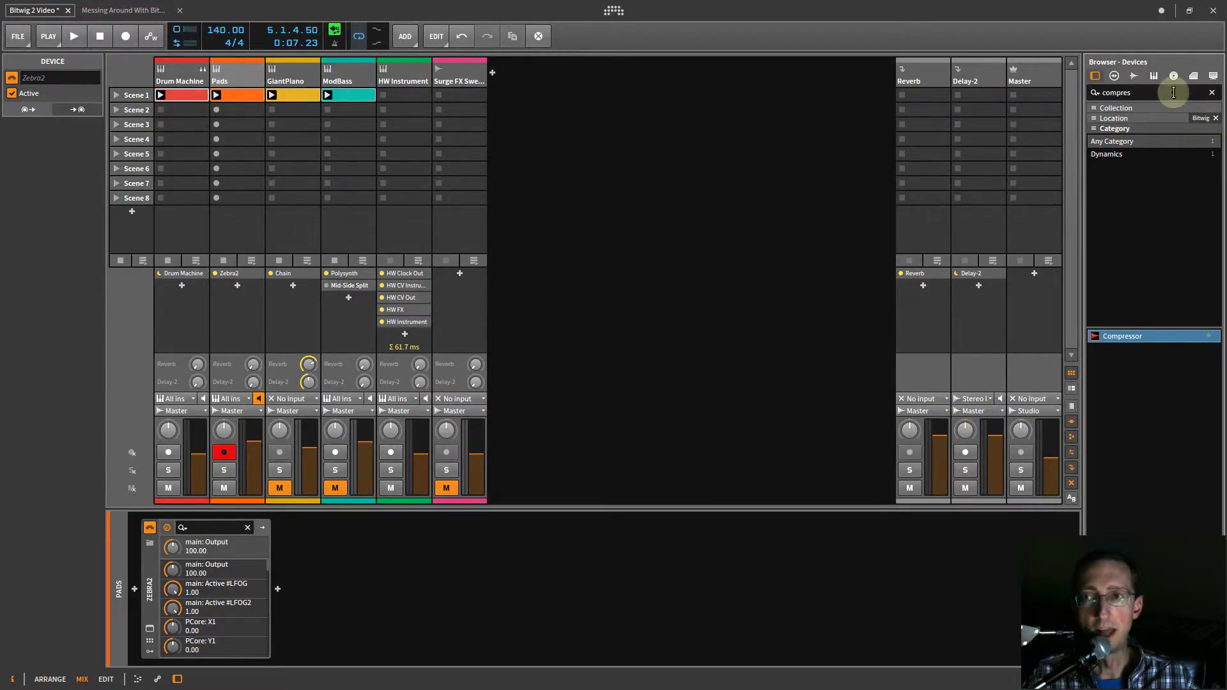
Remove the Bitwig location filter, search the devices for "pro" and add FabFilter Pro-C 2 after Zebra2 on the Pads track.
click(1217, 118)
drag(1151, 93, 1064, 93)
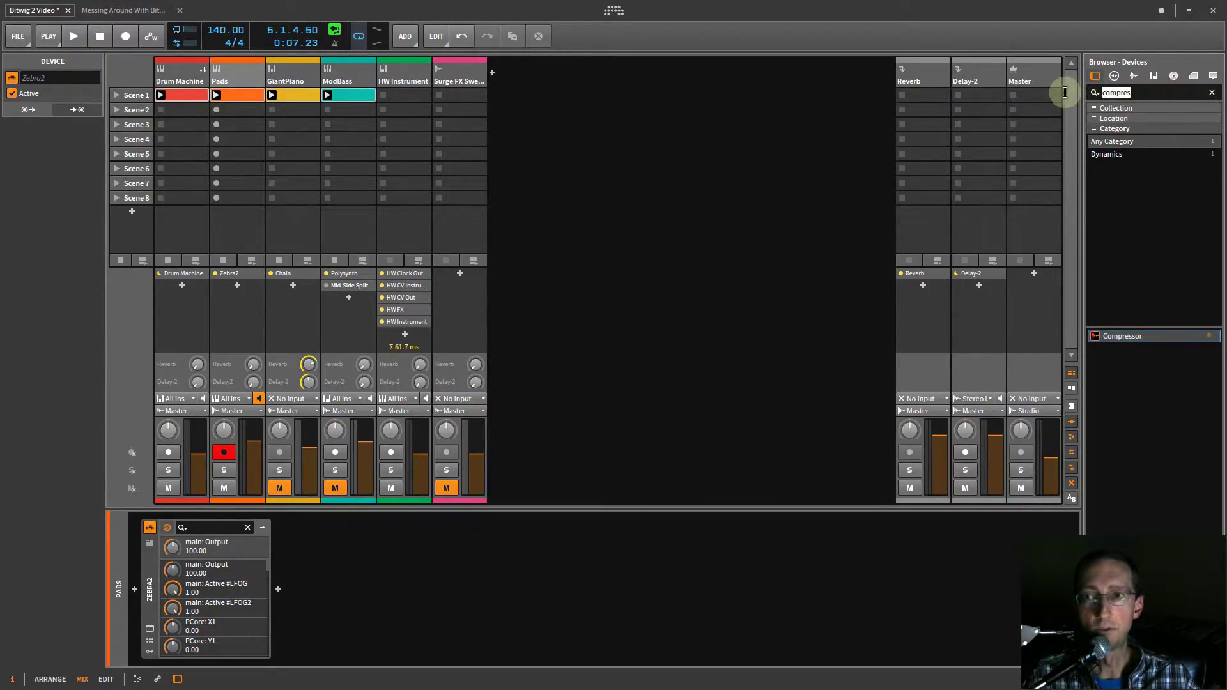
text(pro)
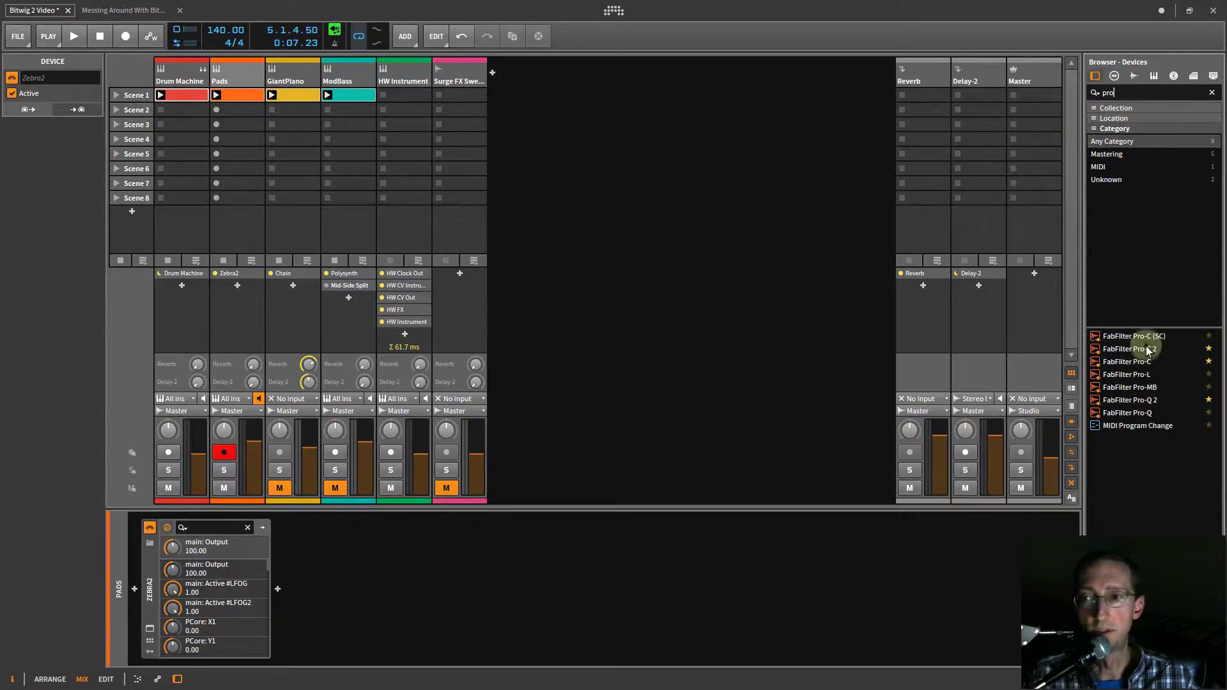
drag(1129, 349, 481, 571)
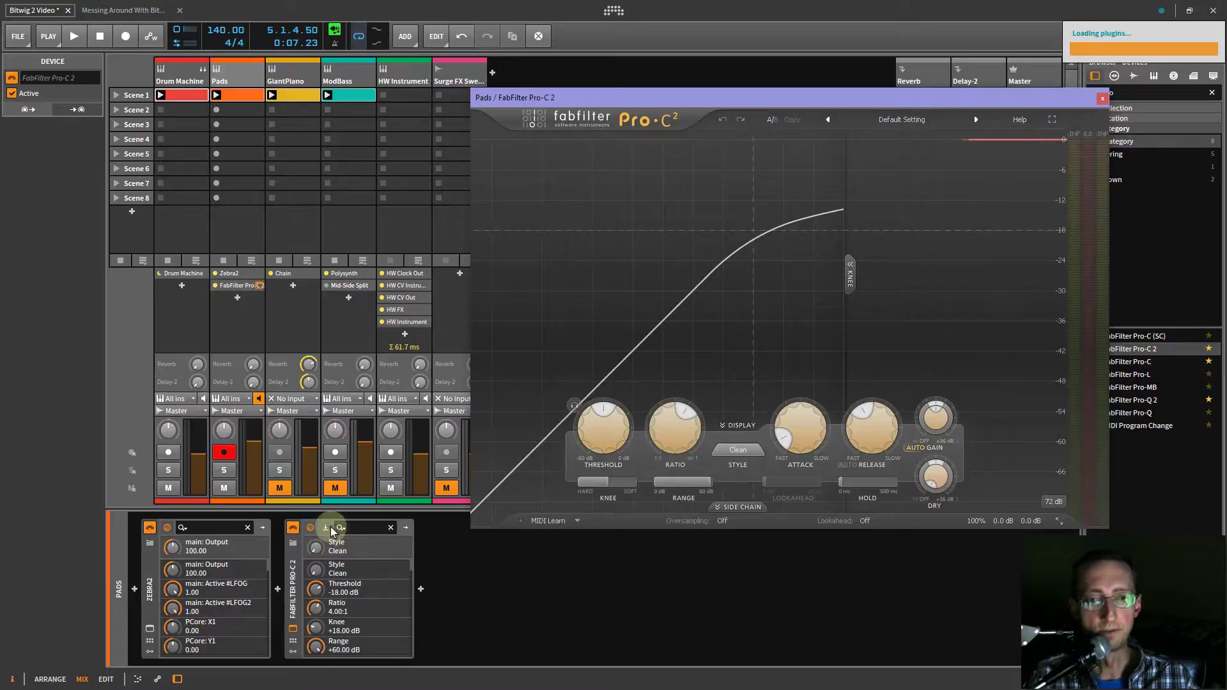
Set the Pro-C 2 sidechain input to the Drum Machine's Kick - Nicky Romero (PRE) chain.
click(328, 530)
click(342, 556)
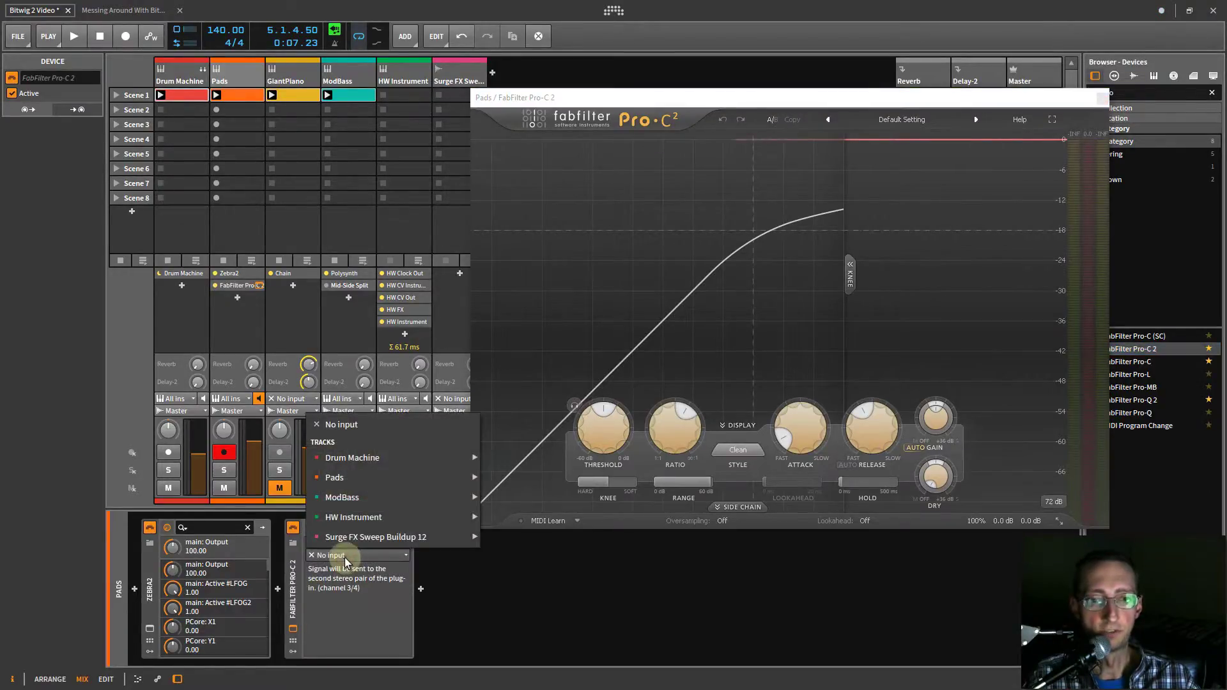
mouse_move(375, 459)
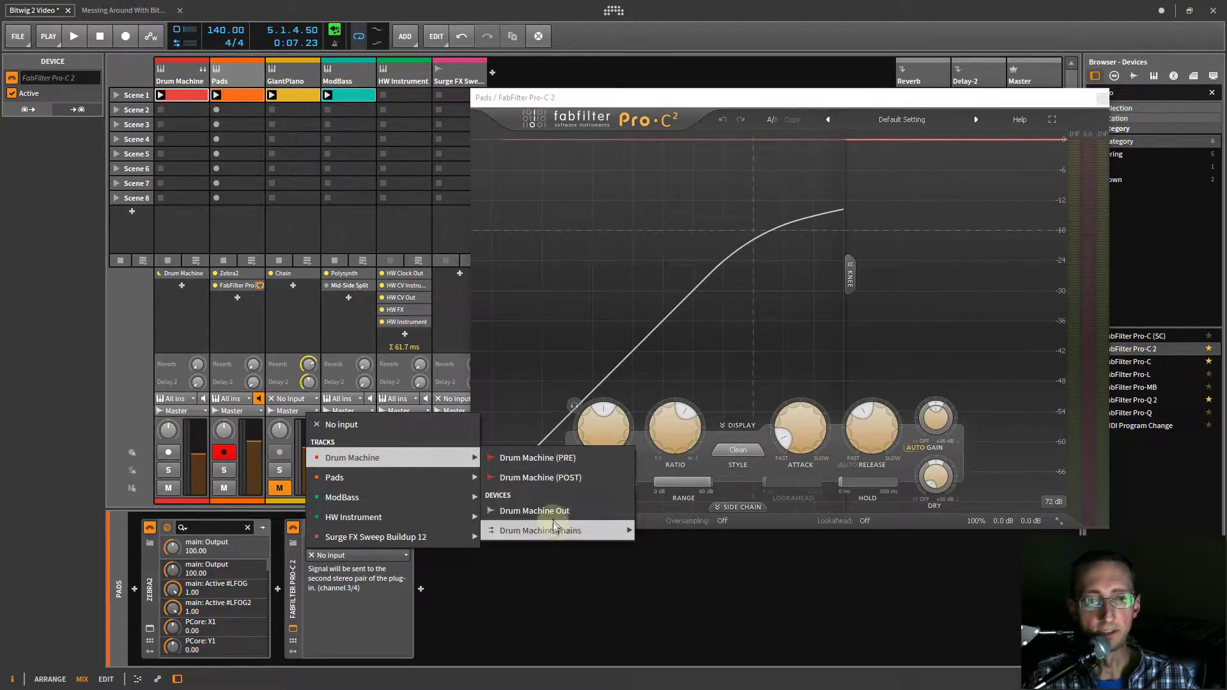
mouse_move(552, 532)
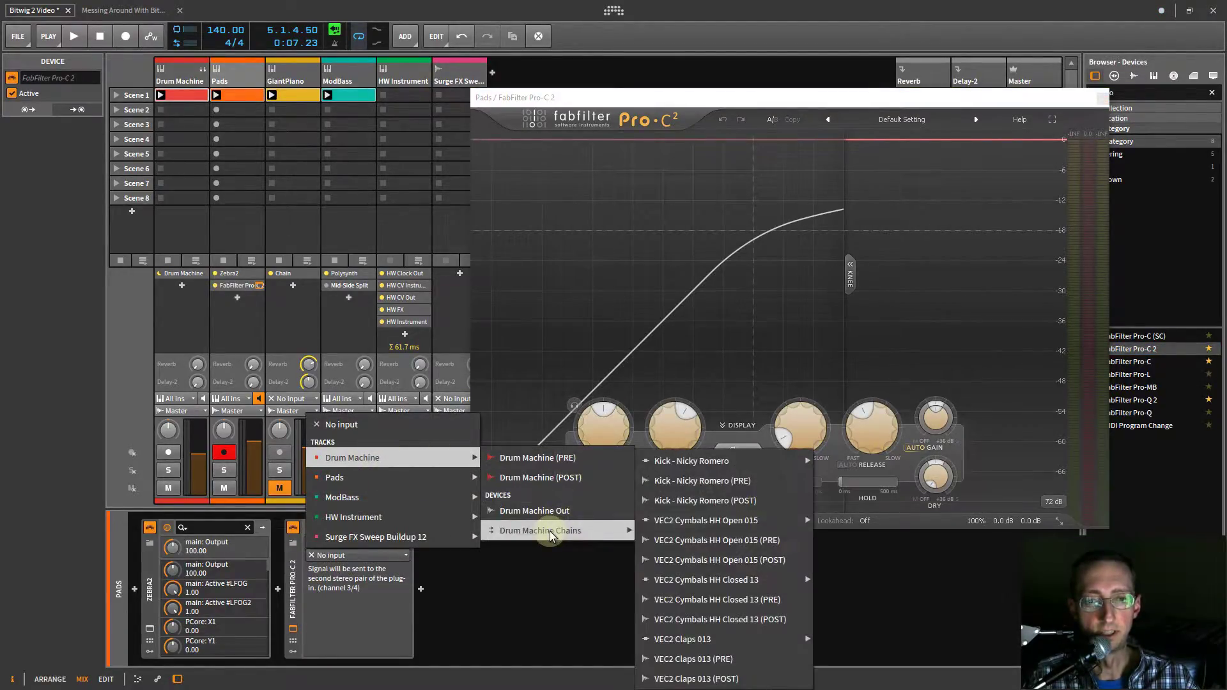
click(752, 490)
Move the Pro-C 2 window aside and toggle its Enable MIDI option.
drag(1019, 106, 981, 104)
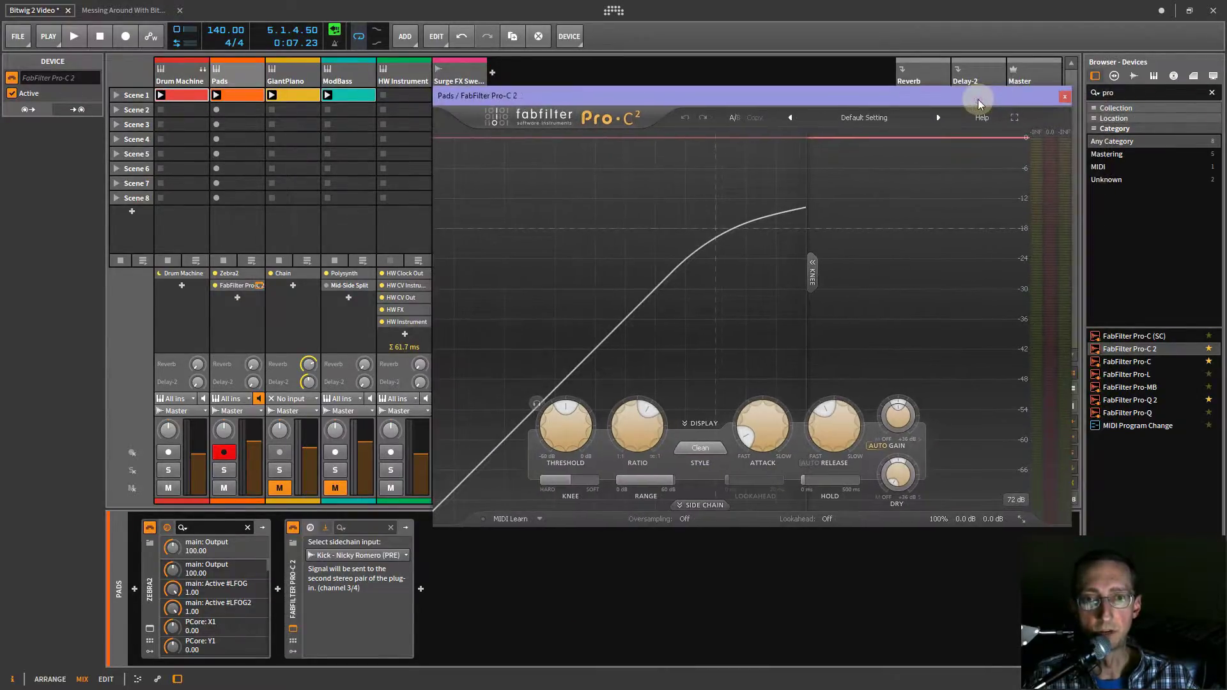
click(540, 519)
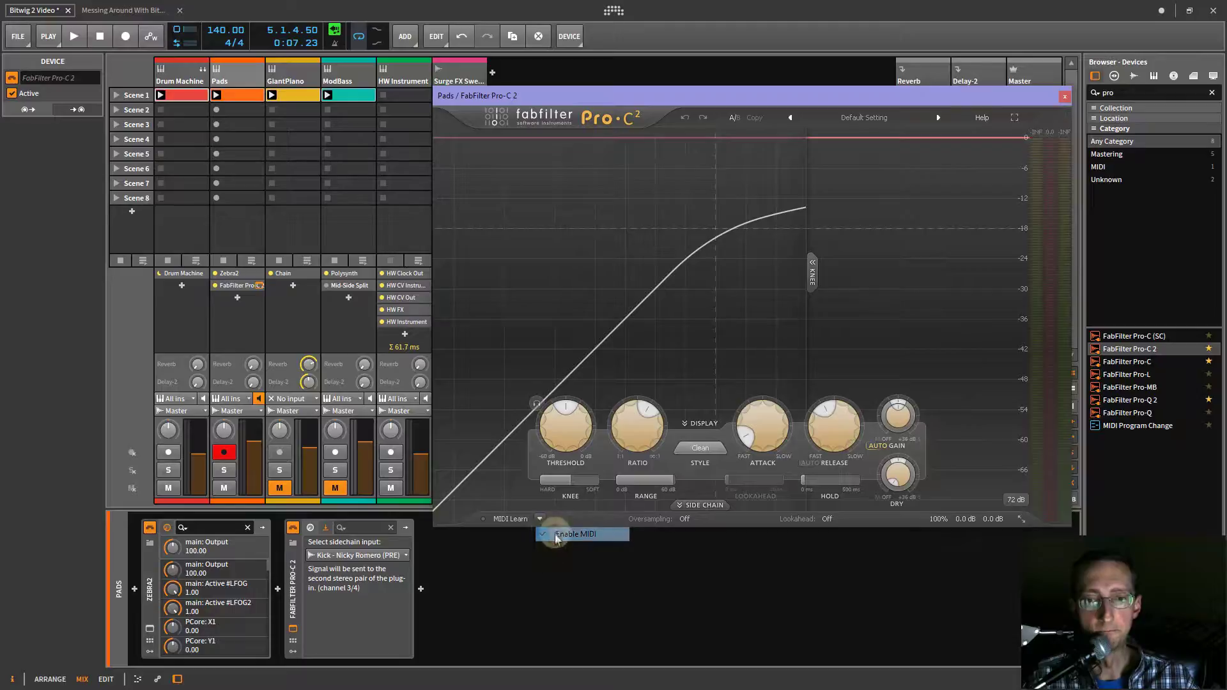
click(557, 534)
Start playback, expand Pro-C 2's side chain section and set it to the external input.
key(space)
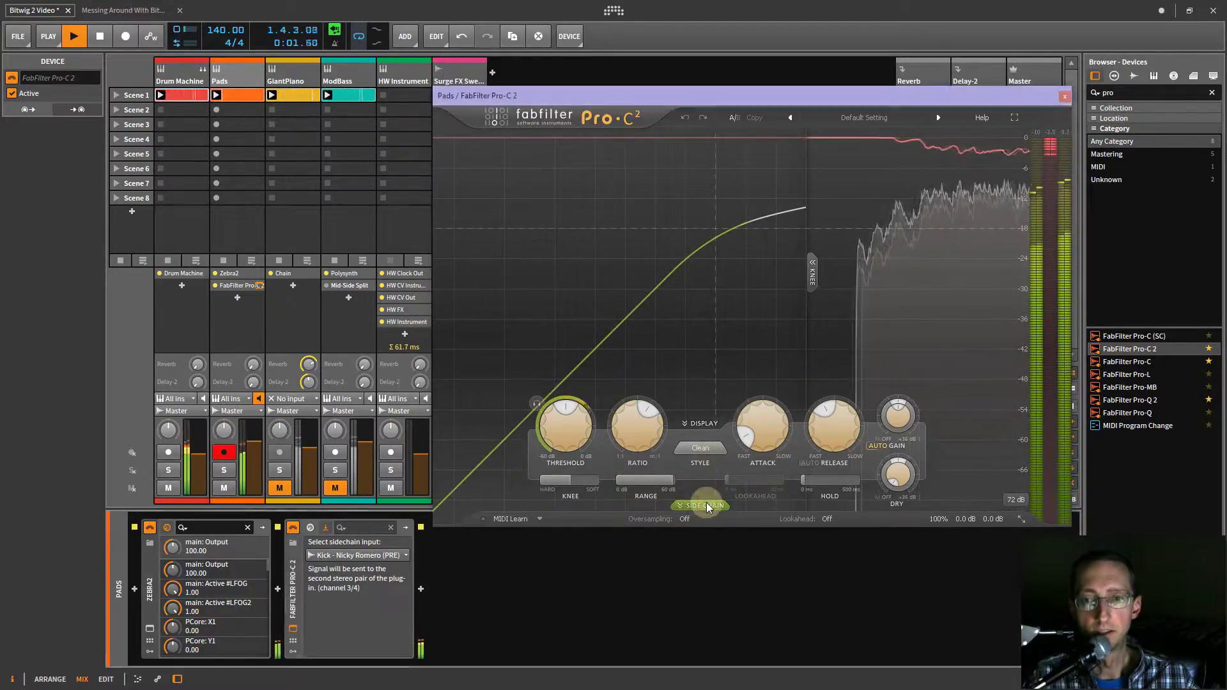
click(705, 506)
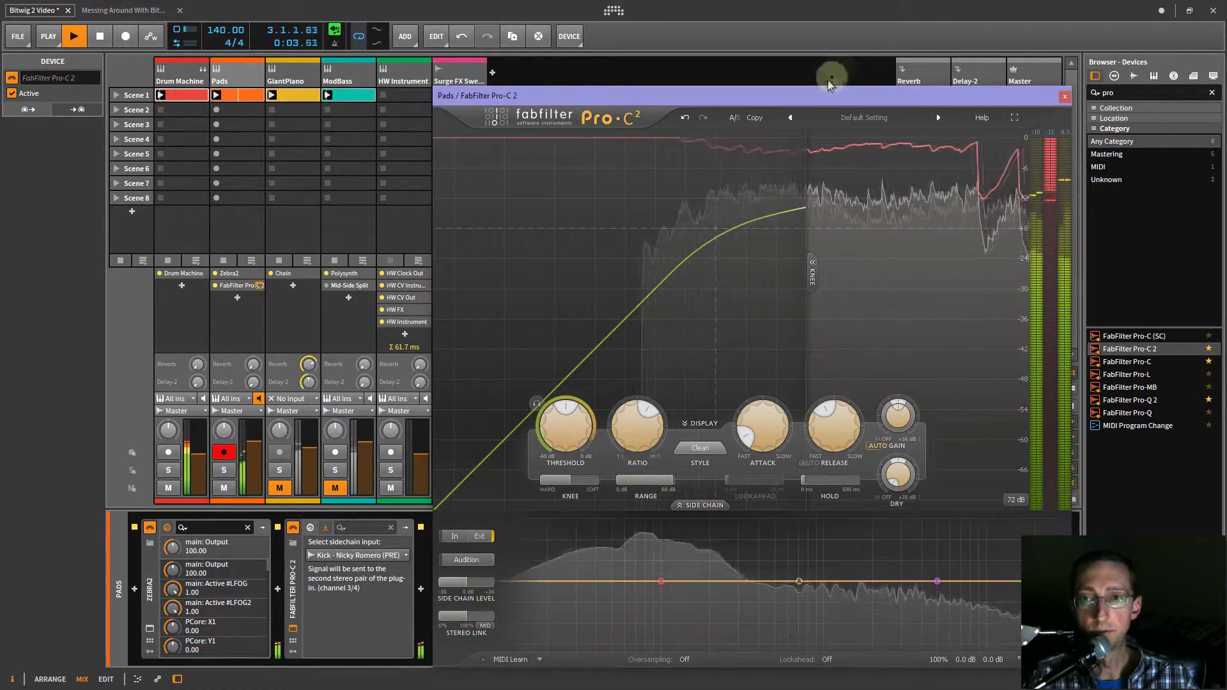
drag(810, 96, 759, 71)
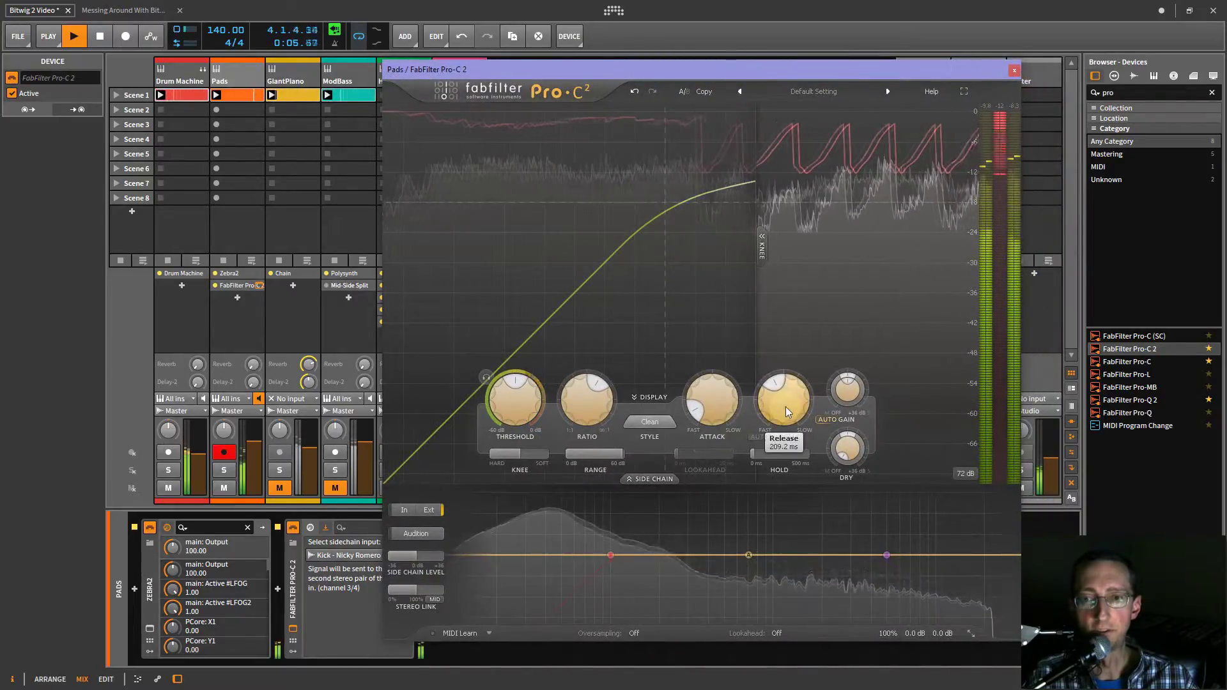
Shorten the compressor's release, set its threshold to about -16.72 dB and close the plugin window.
drag(788, 413, 787, 435)
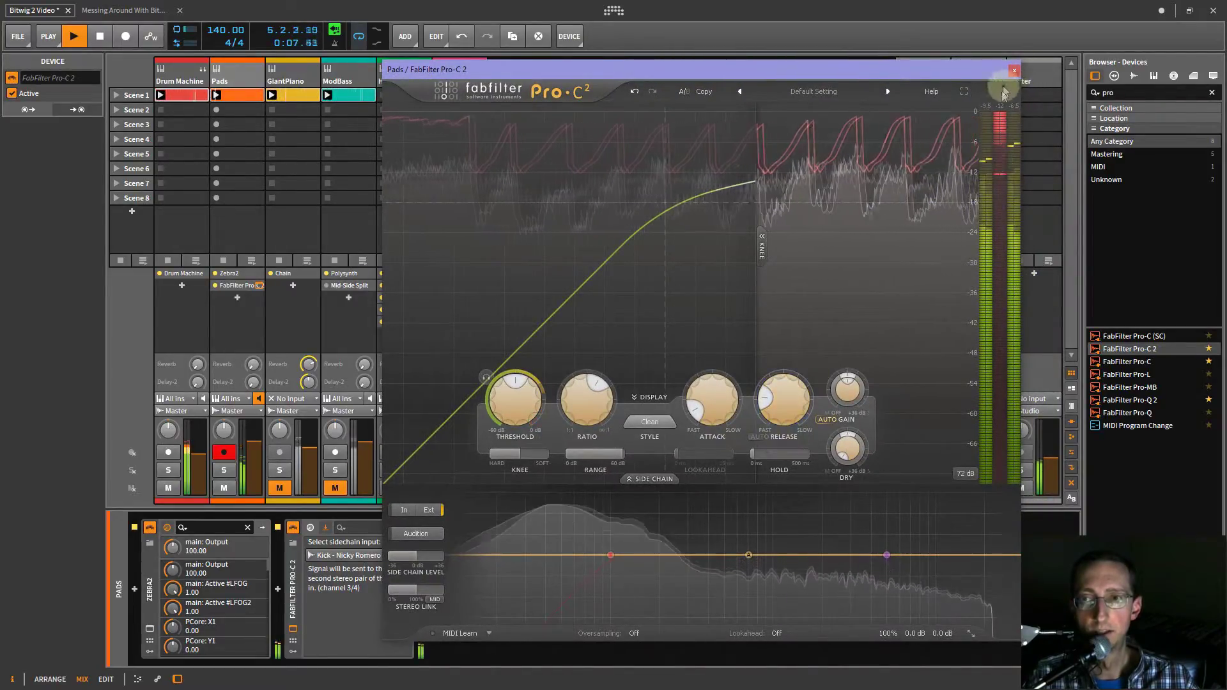
drag(520, 410, 520, 406)
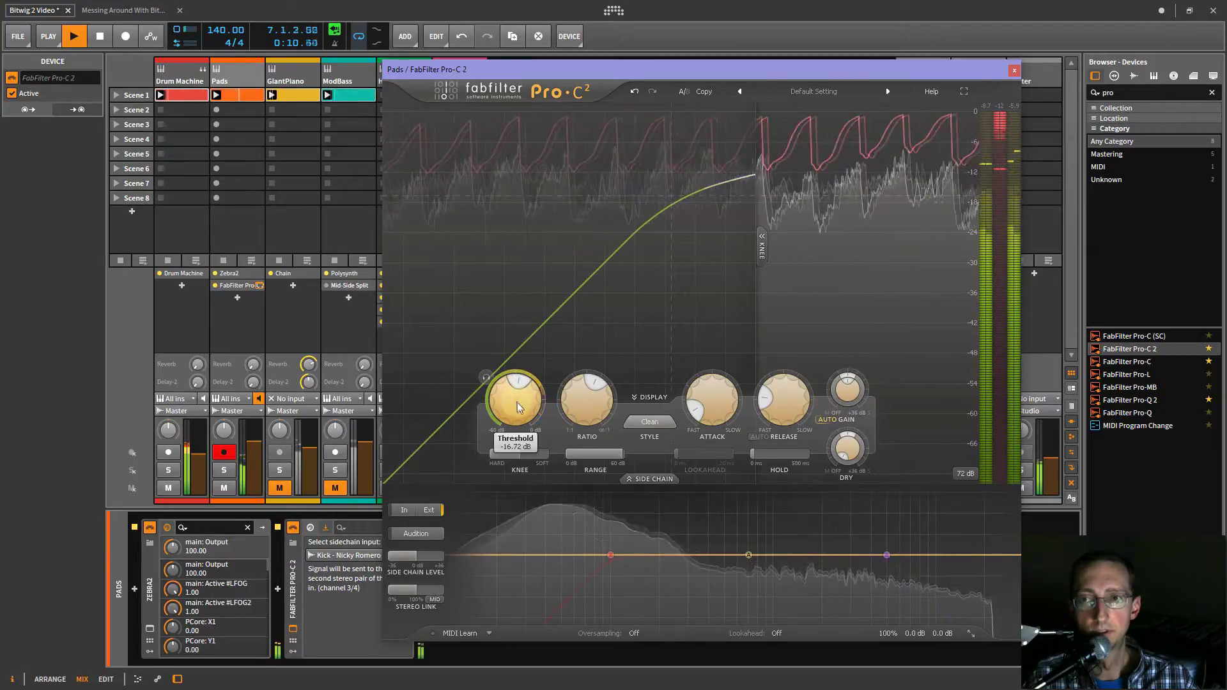
click(1014, 71)
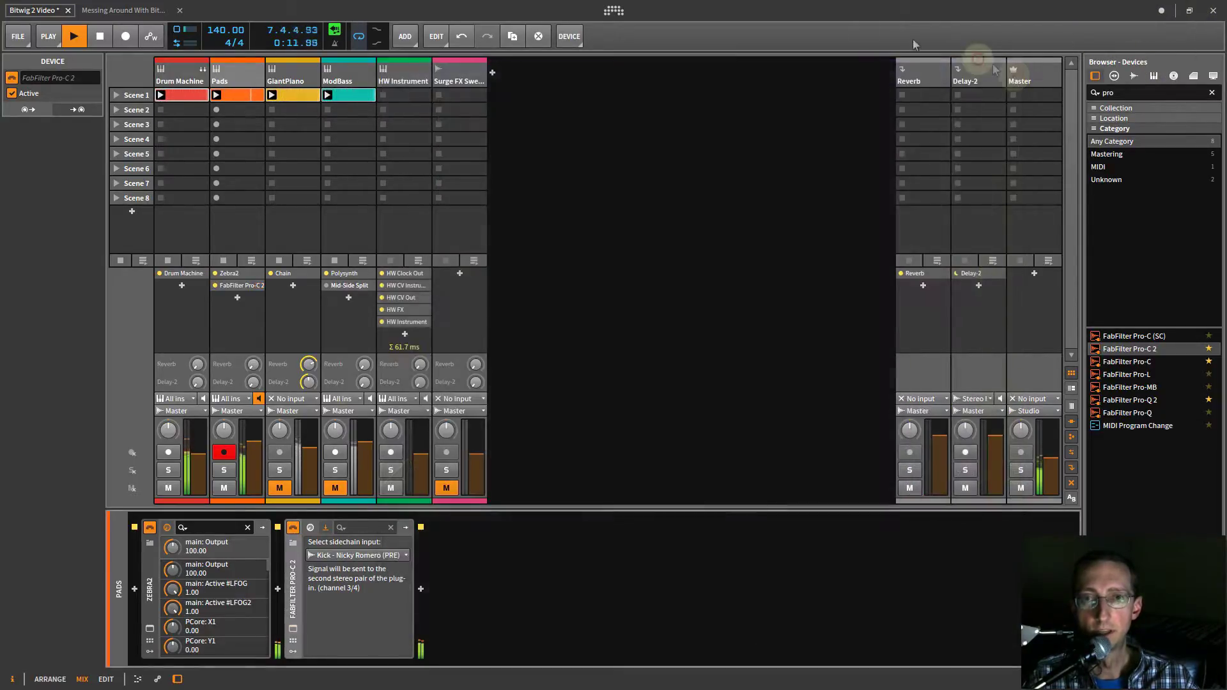
Stop playback and expand the modulator slots of the Zebra2 device on the Pads track.
click(225, 66)
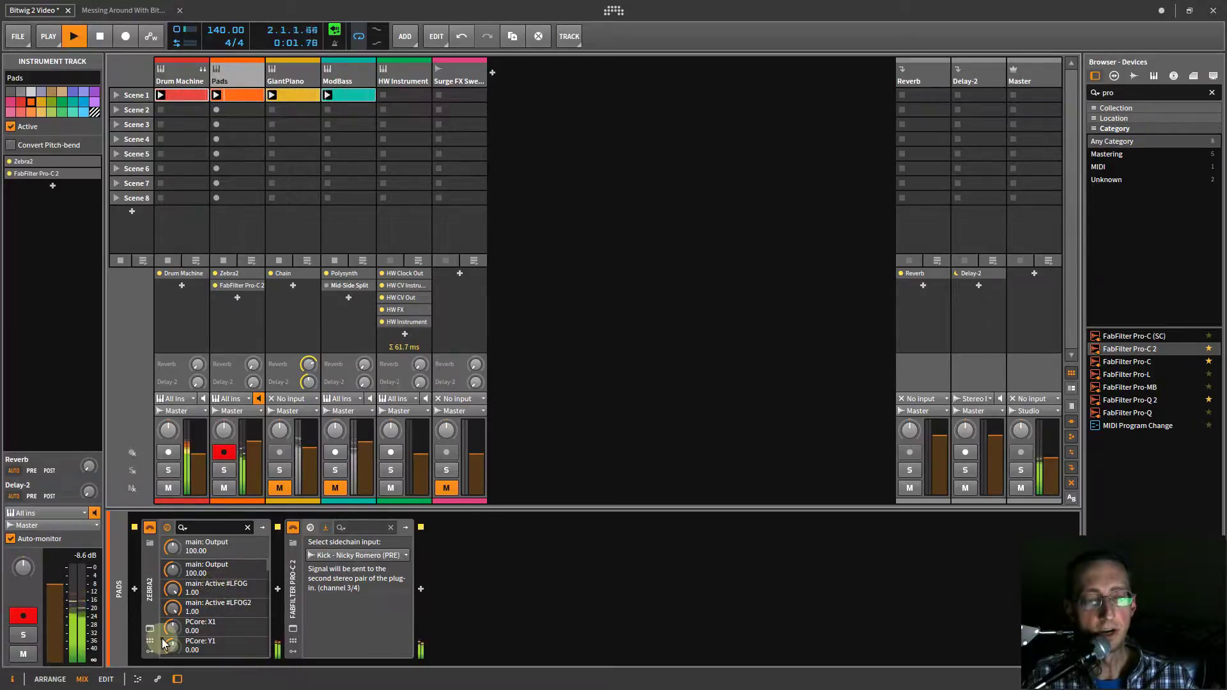
mouse_move(174, 609)
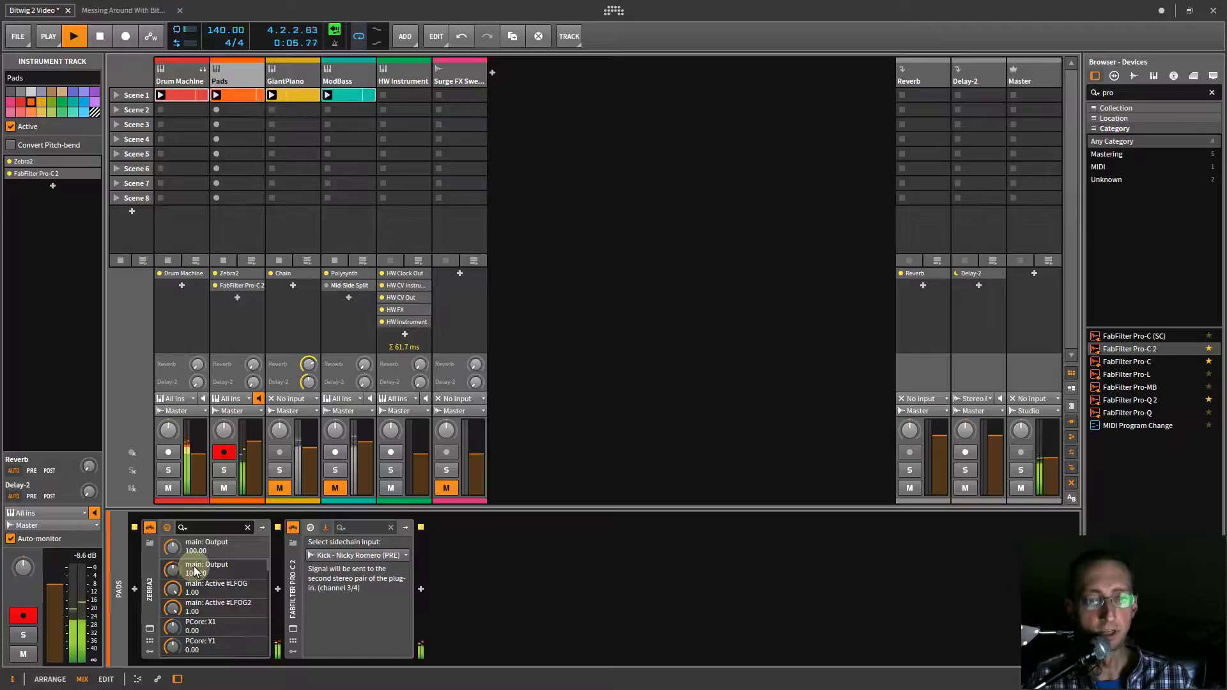
key(space)
click(149, 609)
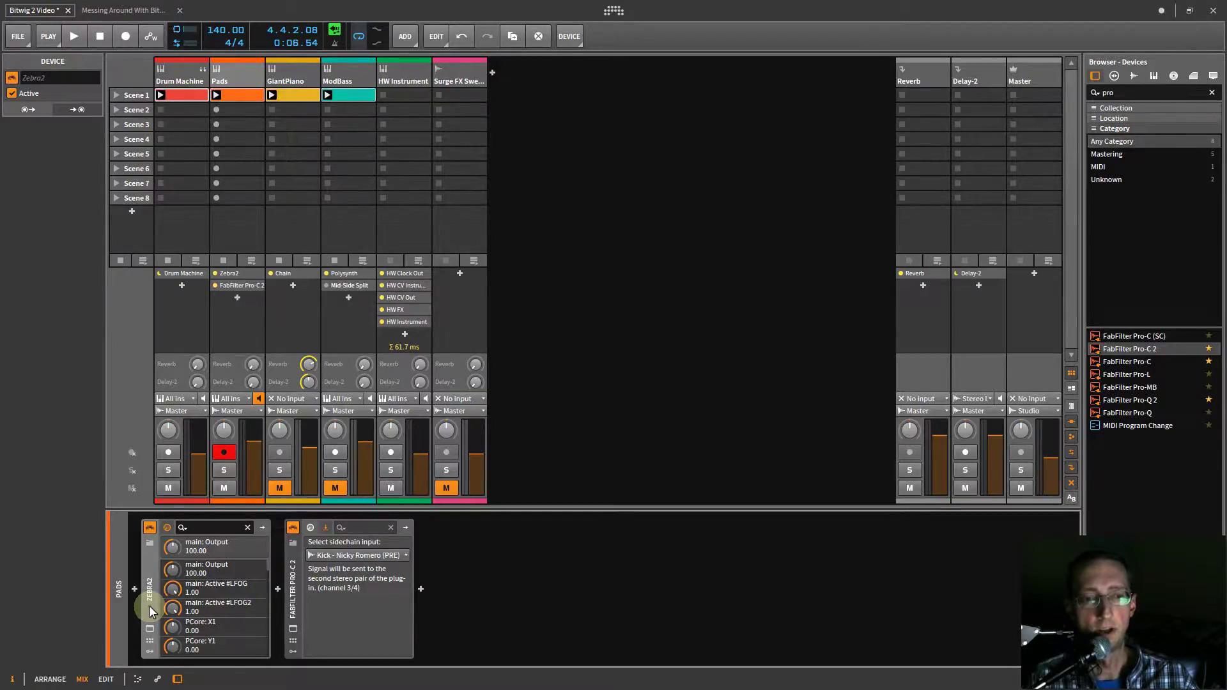
click(149, 652)
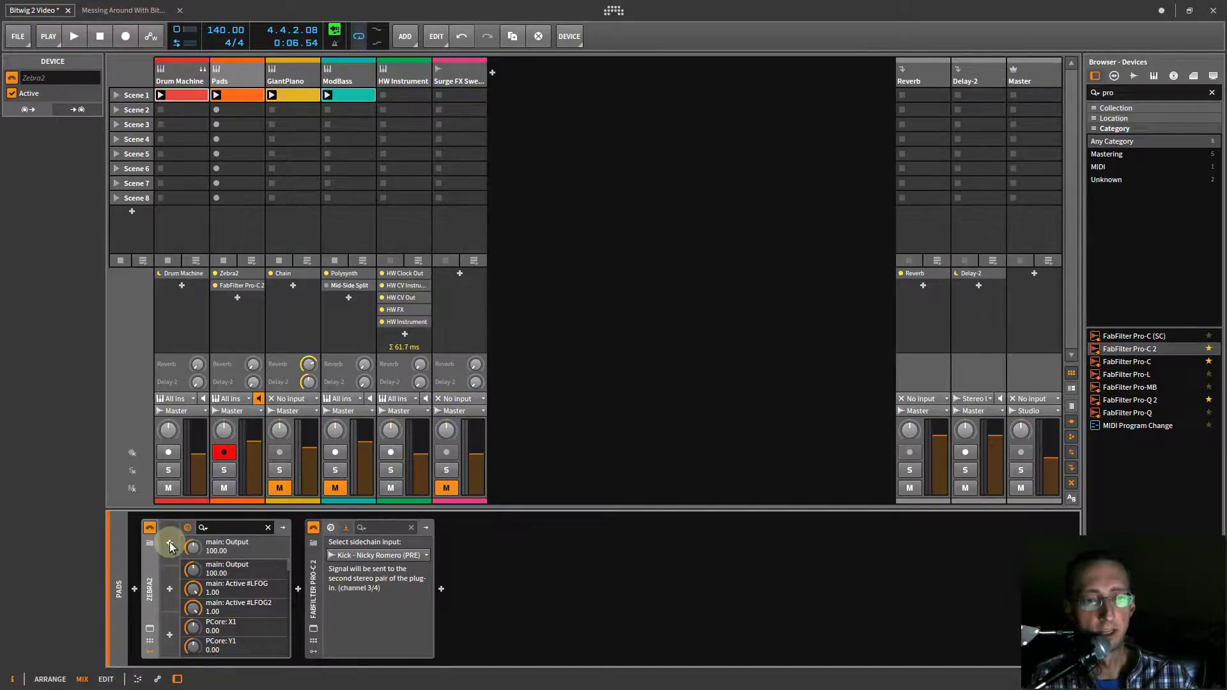
Open the Zebra2 editor, touch the VCF1 Cutoff to make it the device's last-touched parameter, and close the editor.
click(150, 632)
click(643, 275)
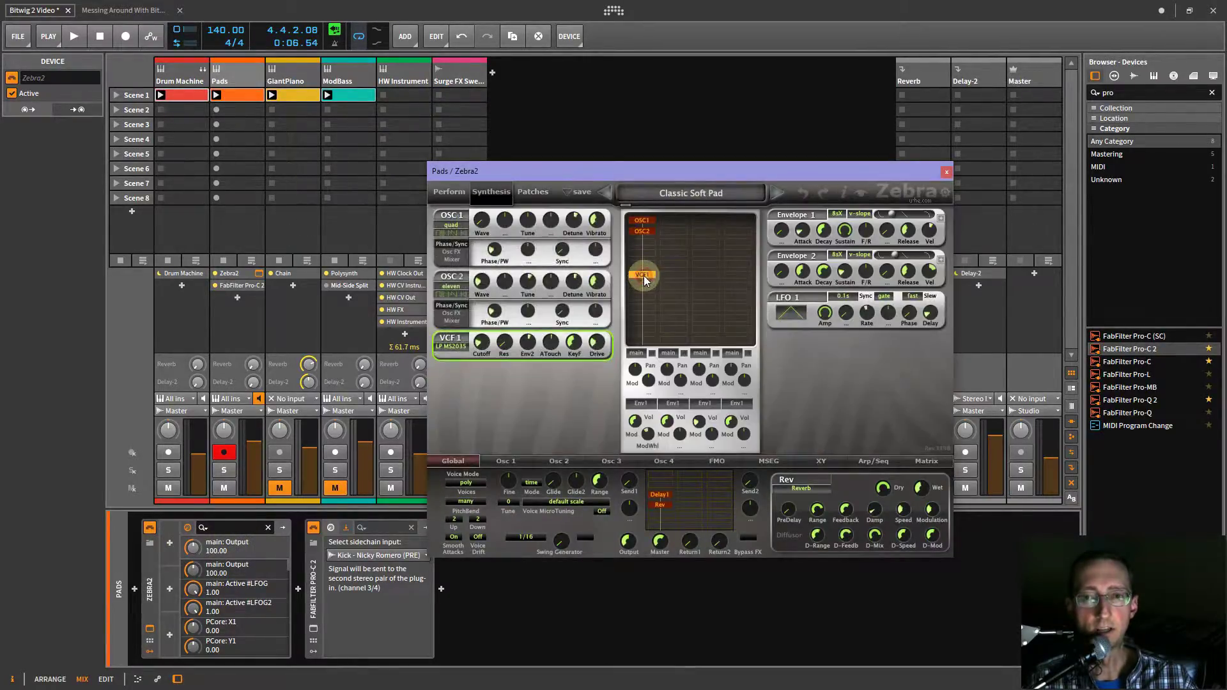
drag(658, 175, 770, 102)
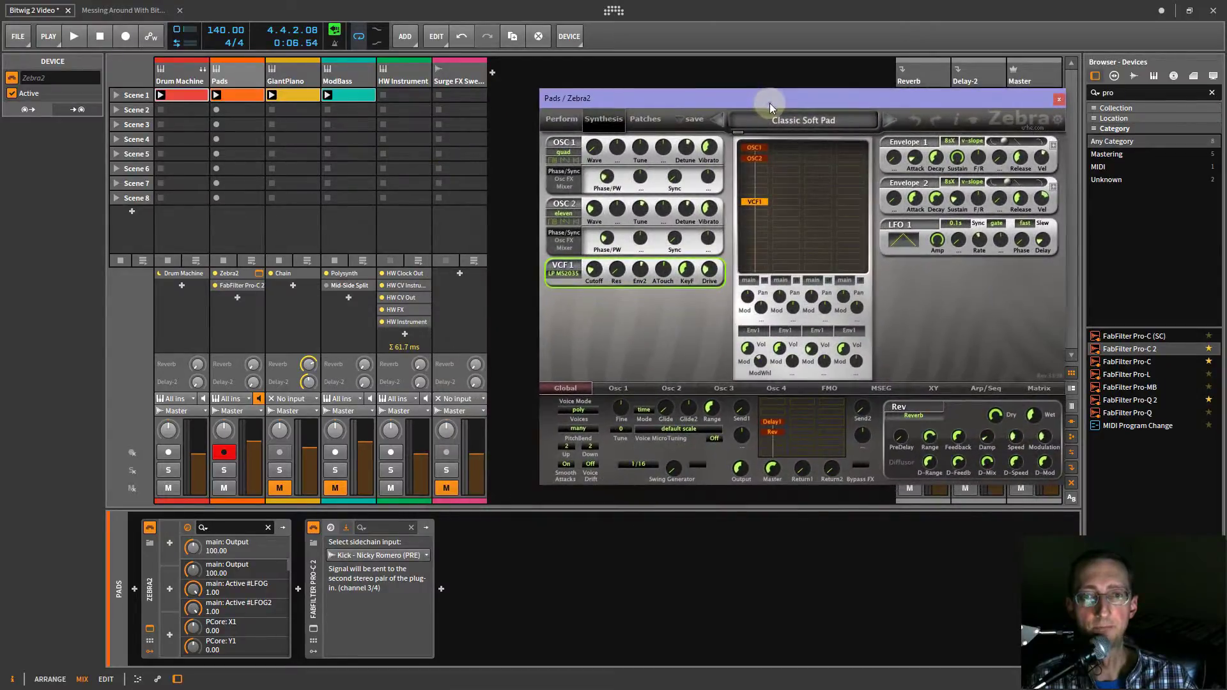
click(594, 269)
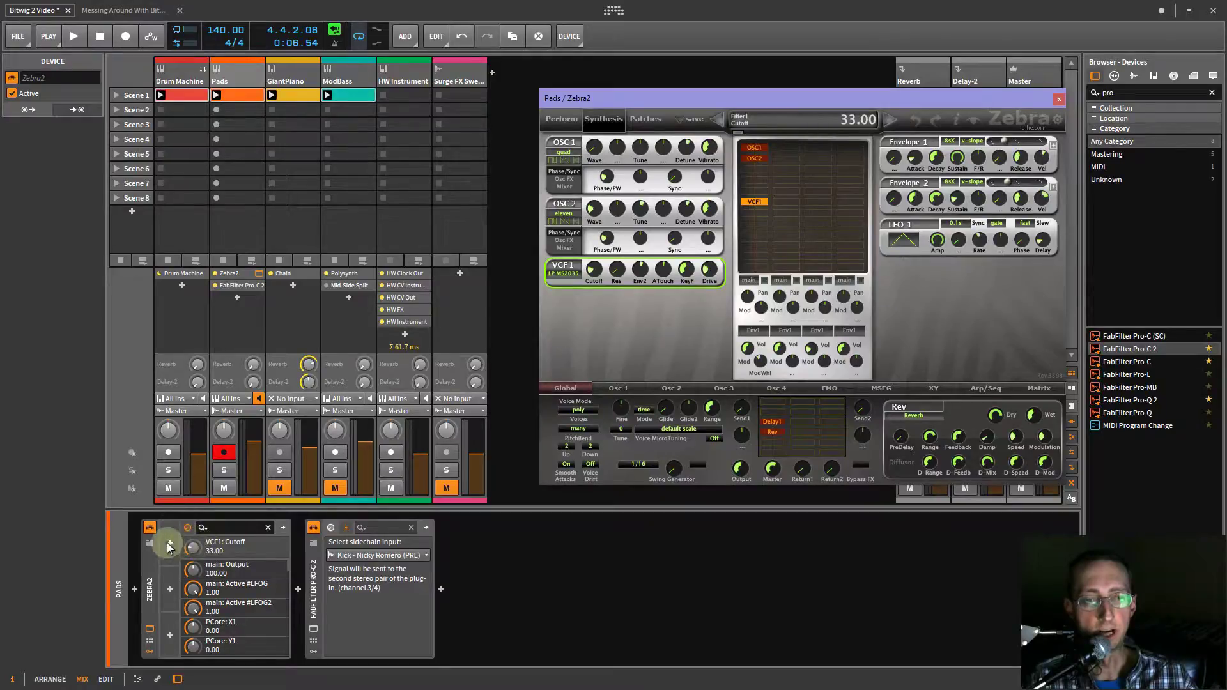
click(1060, 100)
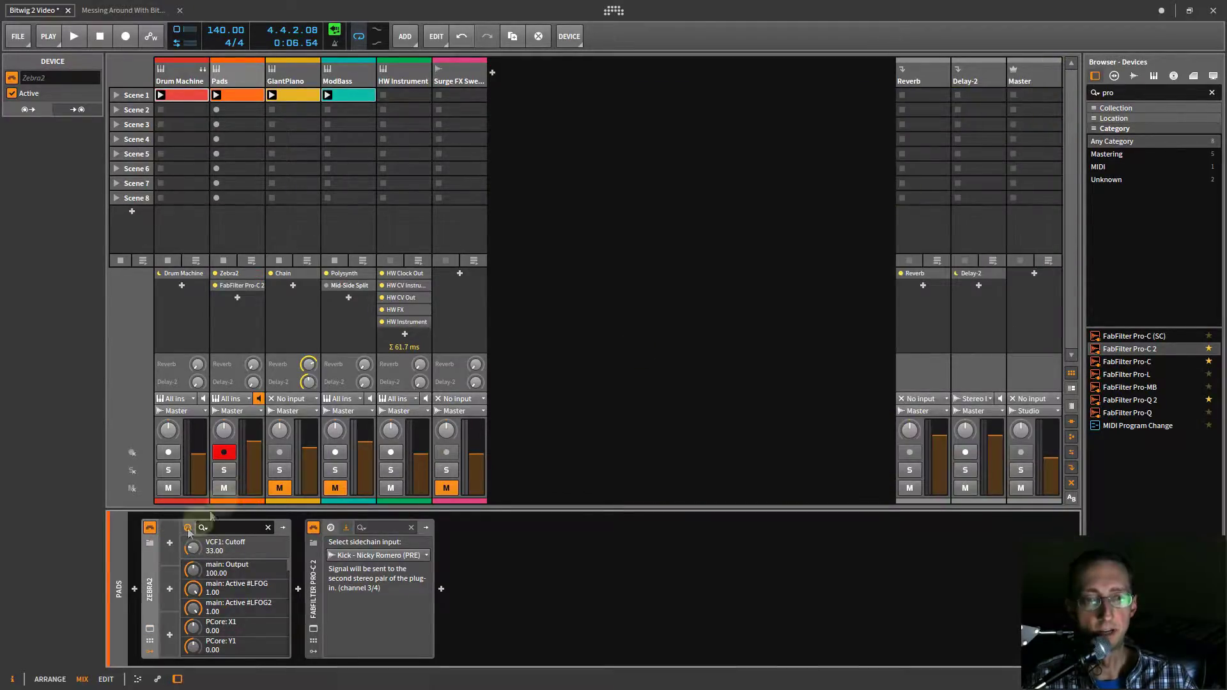
Insert a Classic LFO modulator in the first modulator slot of Zebra2 and expand its settings.
click(170, 544)
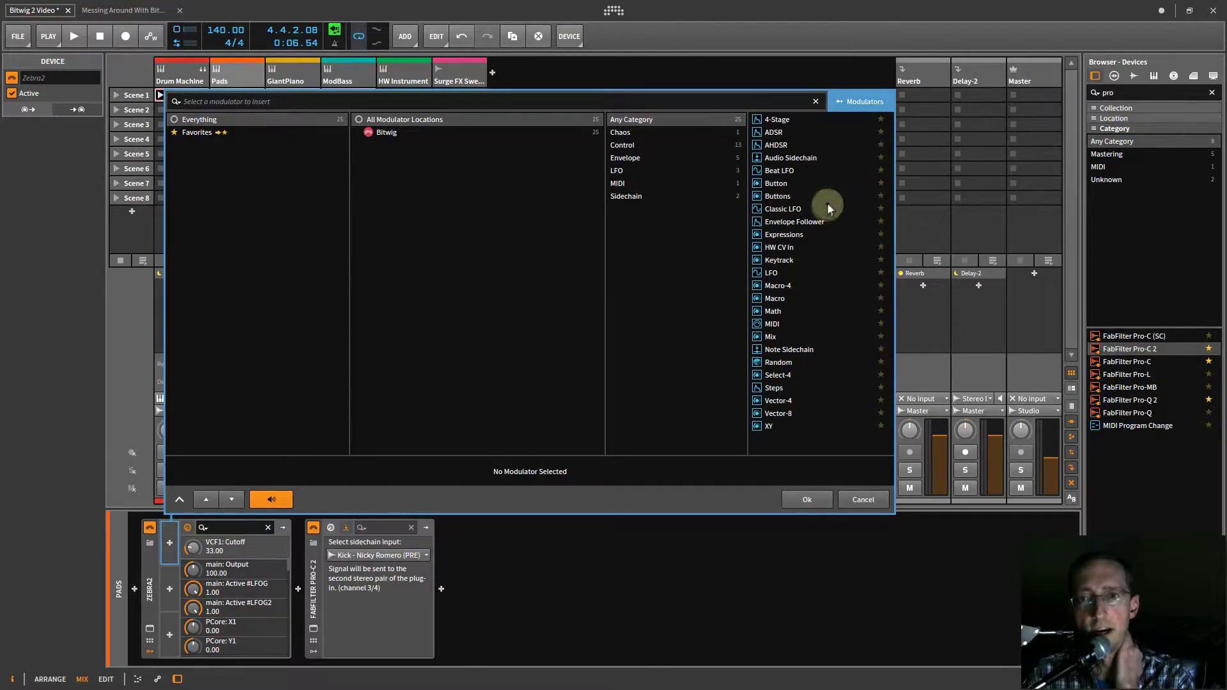
click(796, 210)
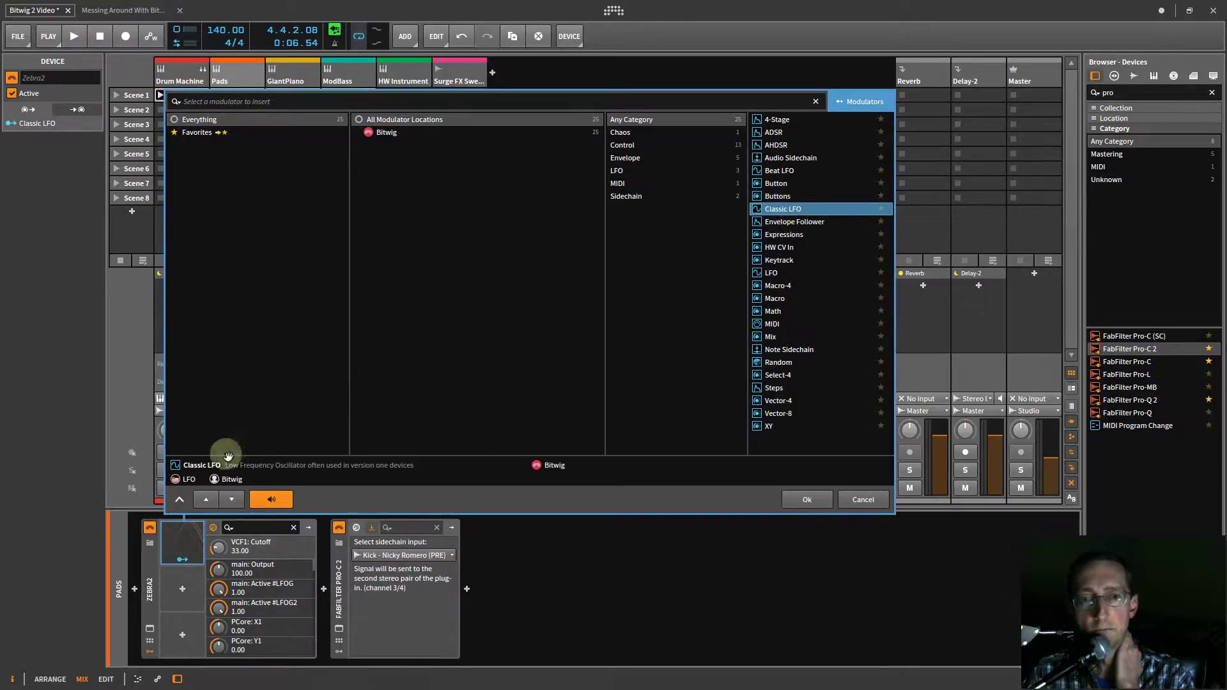
click(804, 502)
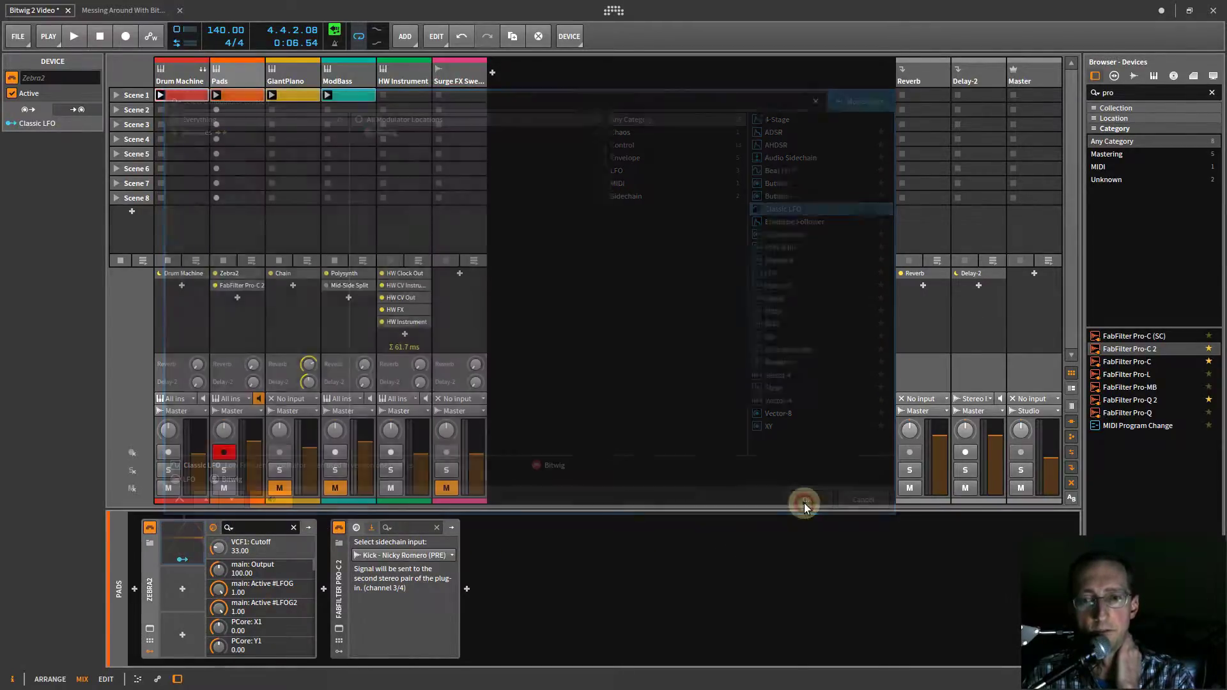
click(199, 544)
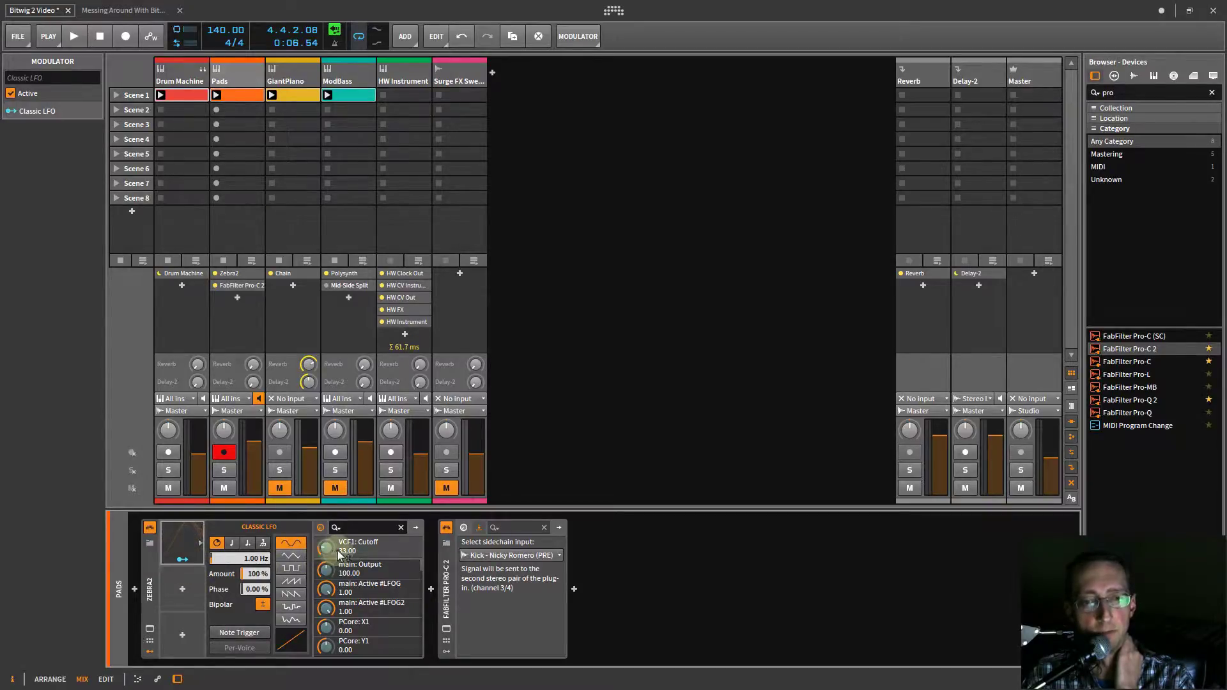
Map the Classic LFO to Zebra2's VCF1 Cutoff with a modulation amount of about 0.185.
click(182, 559)
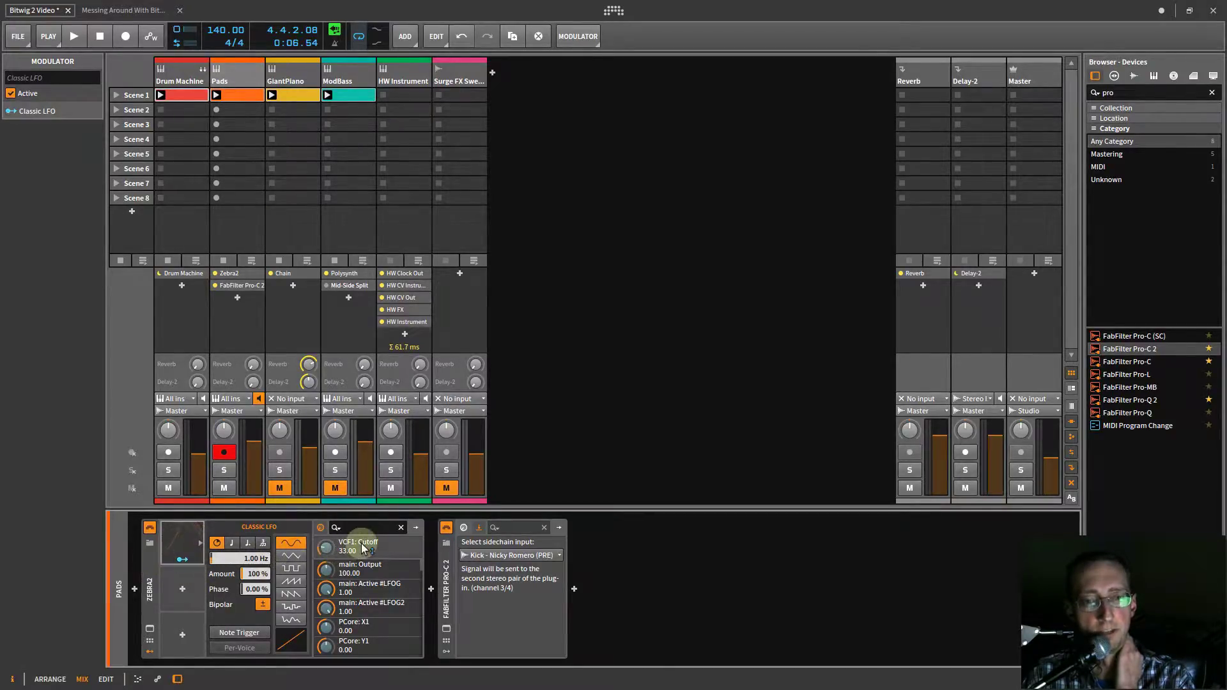
drag(326, 551, 326, 548)
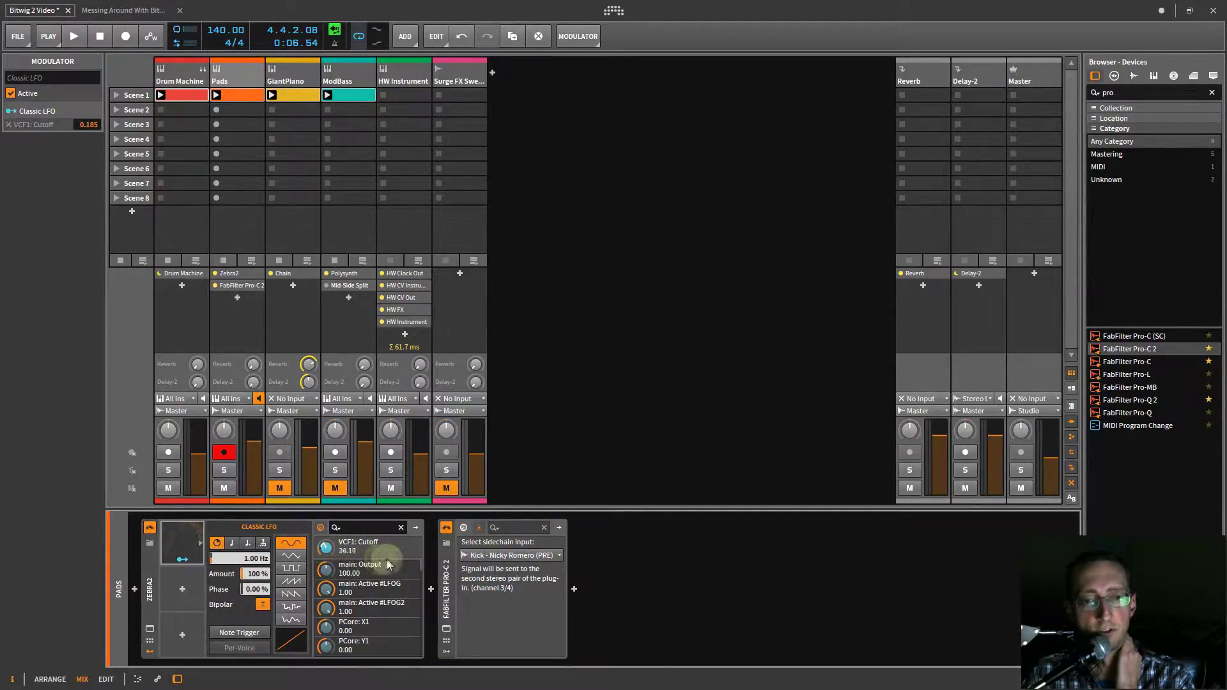
Solo the Pads track, play it and bypass the effects in the Zebra2 editor.
click(224, 470)
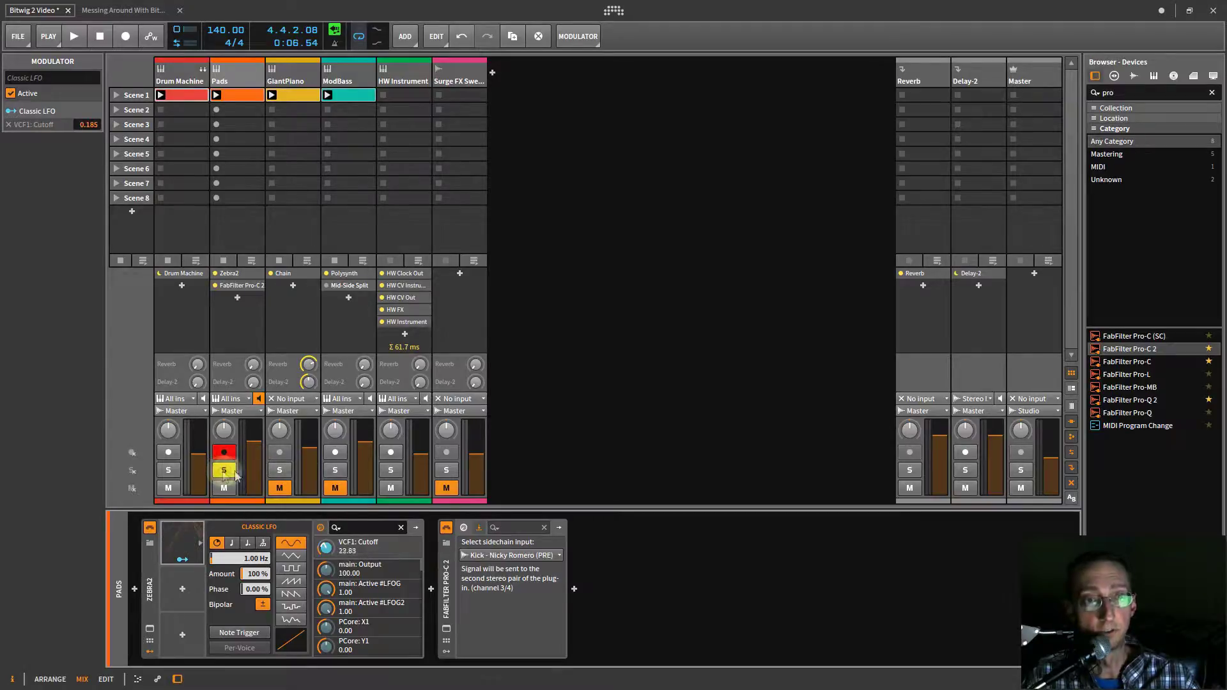
key(space)
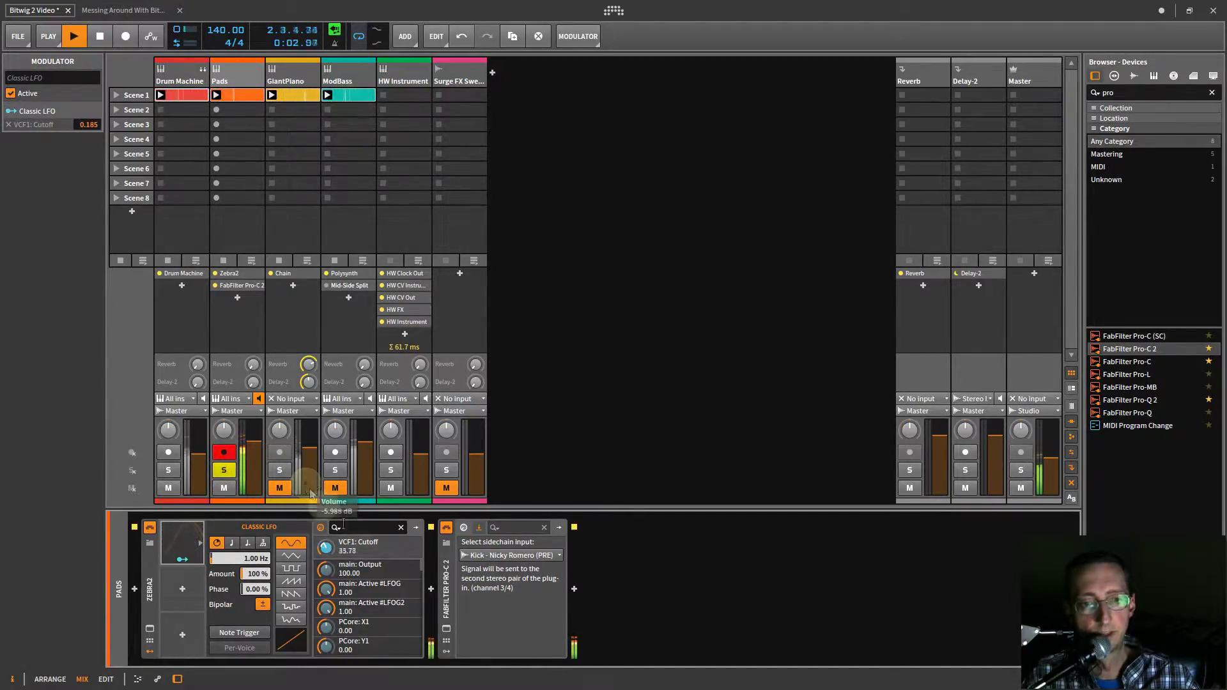
click(149, 629)
click(862, 465)
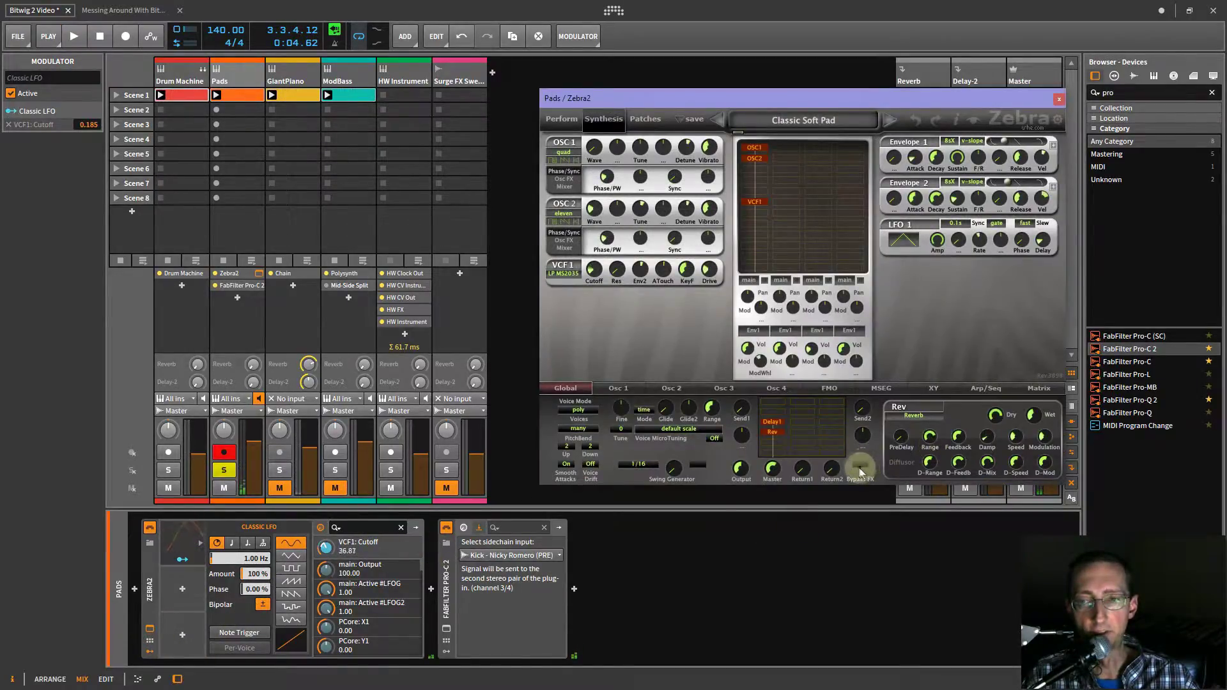
click(1059, 98)
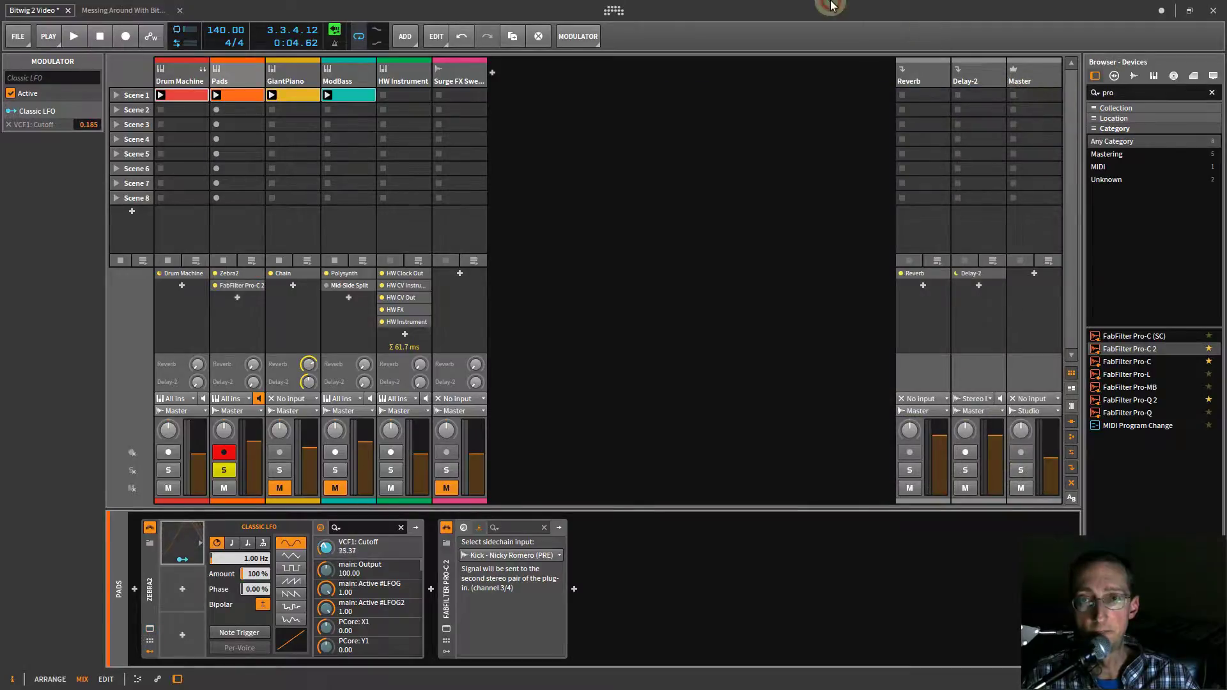
Start playback, raise the VCF1 Resonance to 25.00 in the Zebra2 editor and close the editor.
key(space)
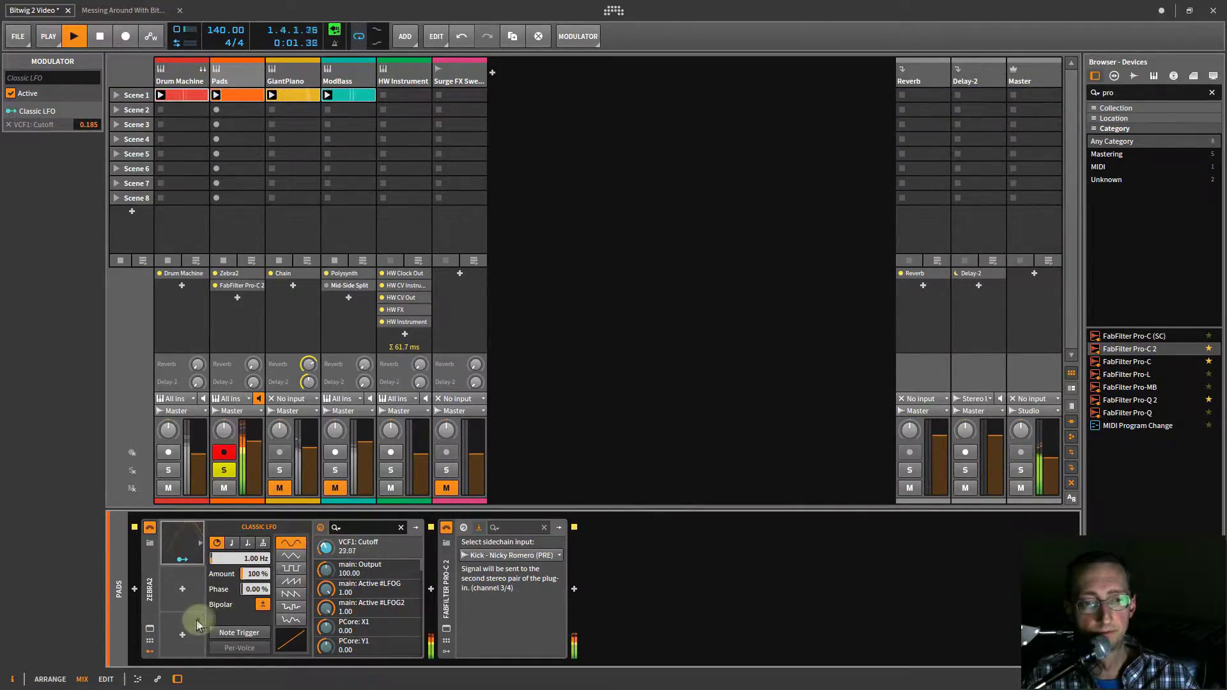
click(150, 628)
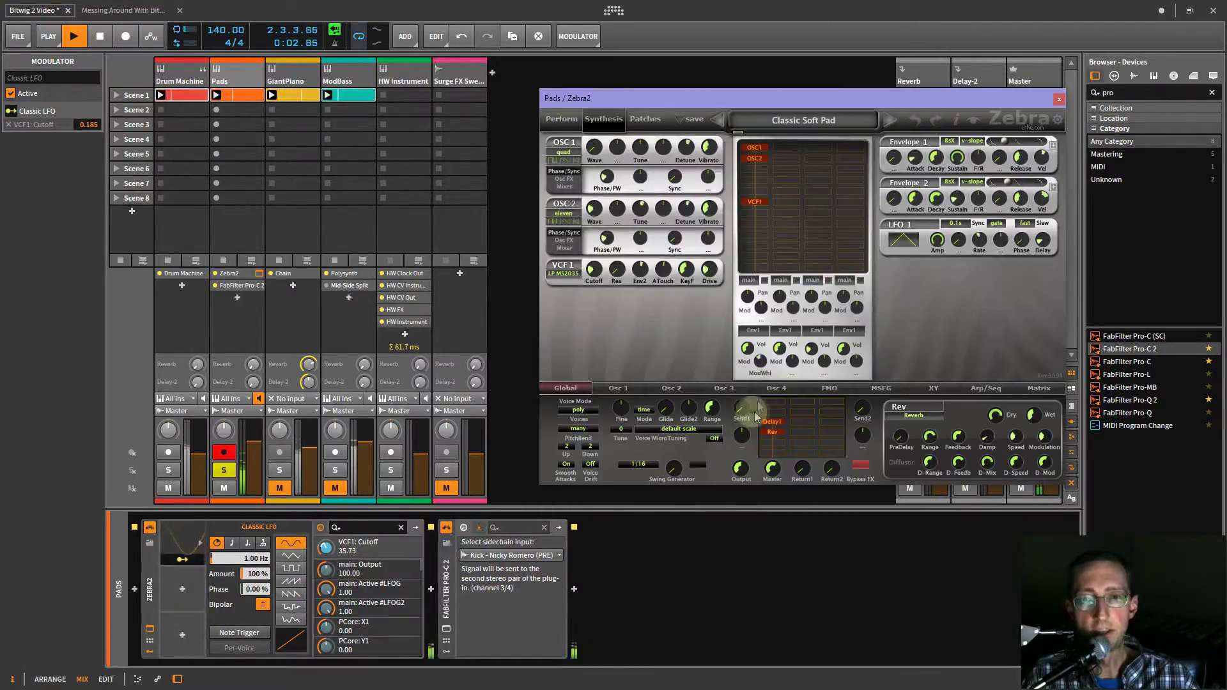
click(617, 270)
drag(617, 271, 625, 243)
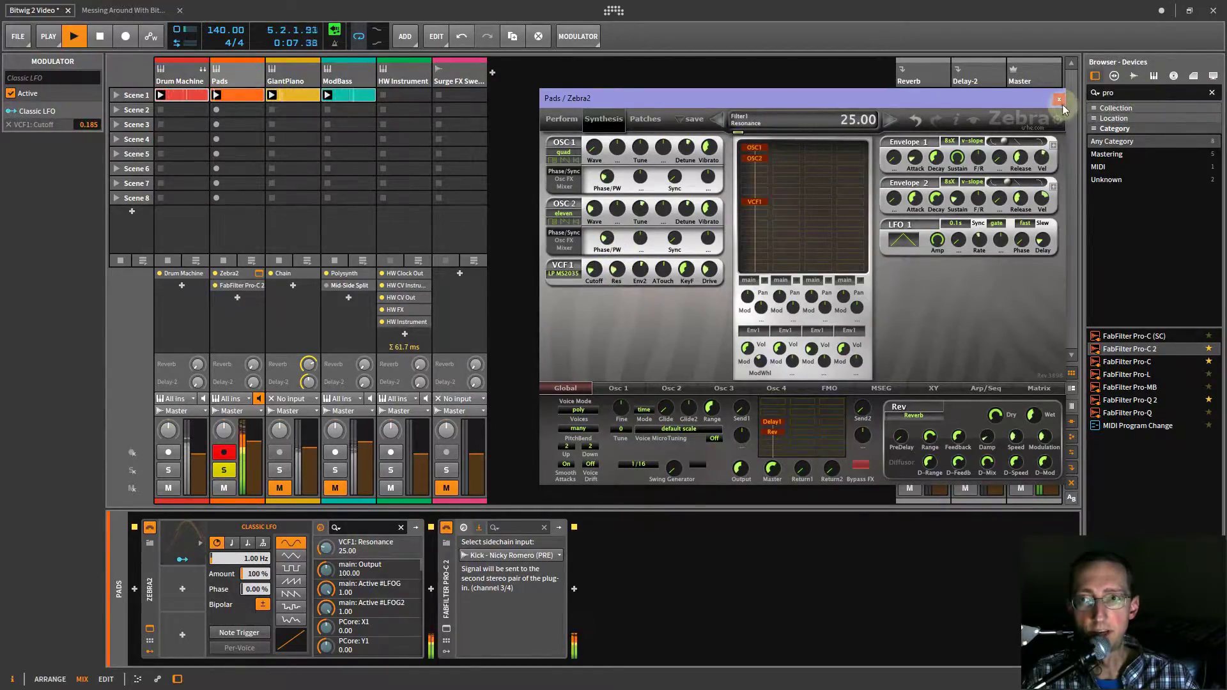
click(1060, 99)
Switch the Classic LFO's rate from Hz to tempo-synced note values and set it to 1/8.
drag(254, 562, 255, 531)
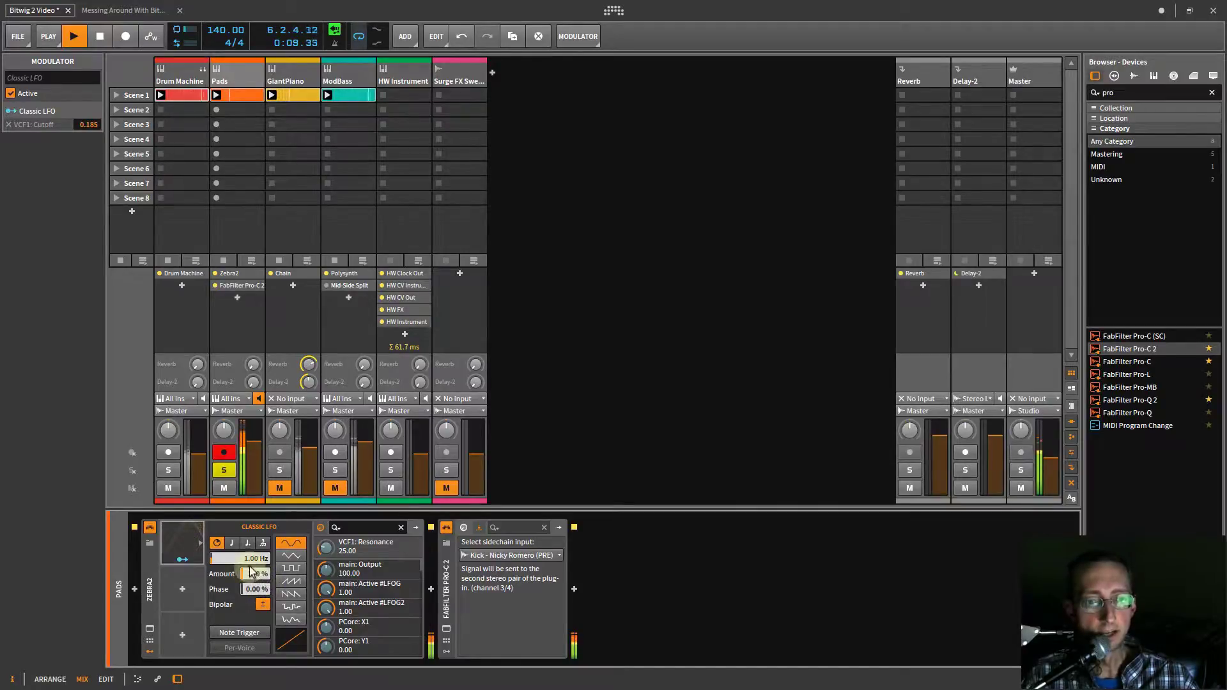
drag(254, 562, 240, 546)
click(233, 542)
click(257, 558)
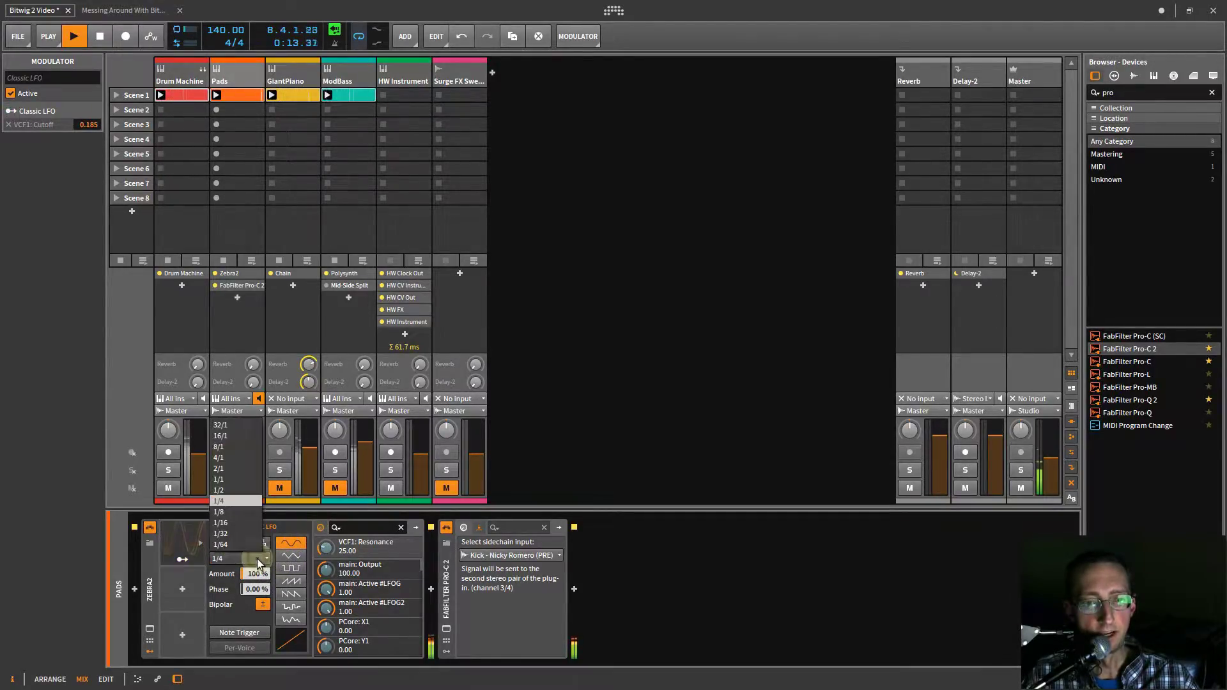
click(229, 515)
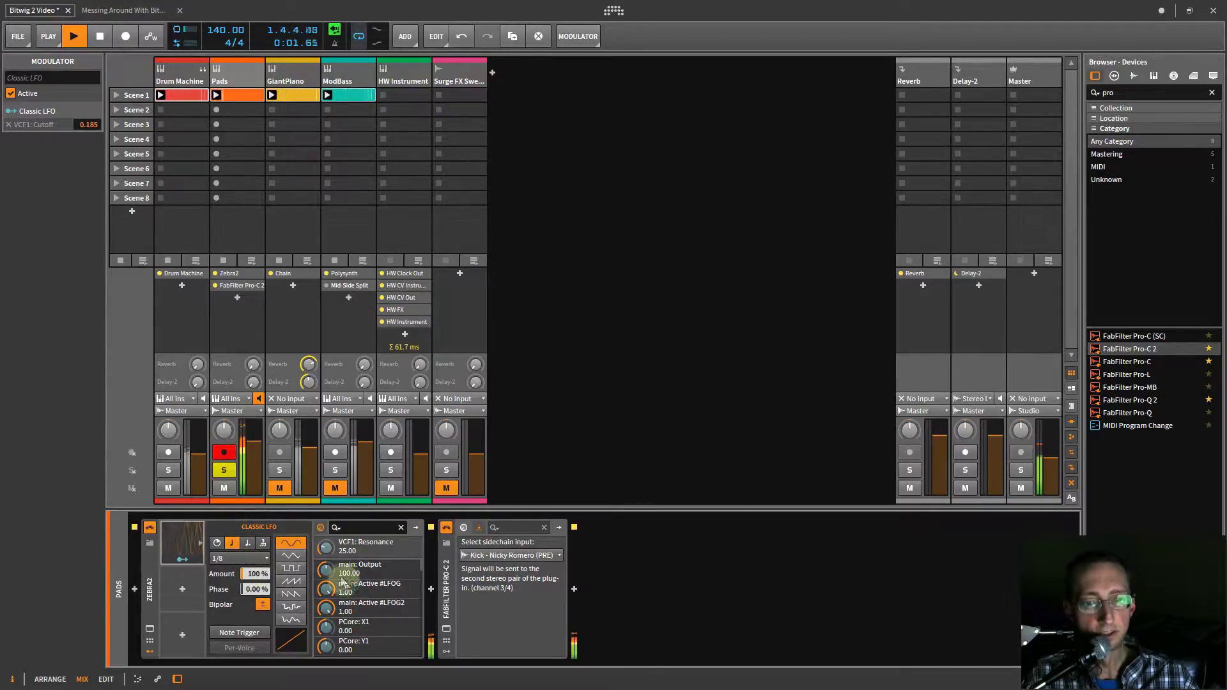
Audition the Classic LFO's other waveforms in turn on the cutoff and return to the sine shape.
click(292, 558)
click(292, 568)
click(291, 581)
click(292, 594)
click(290, 607)
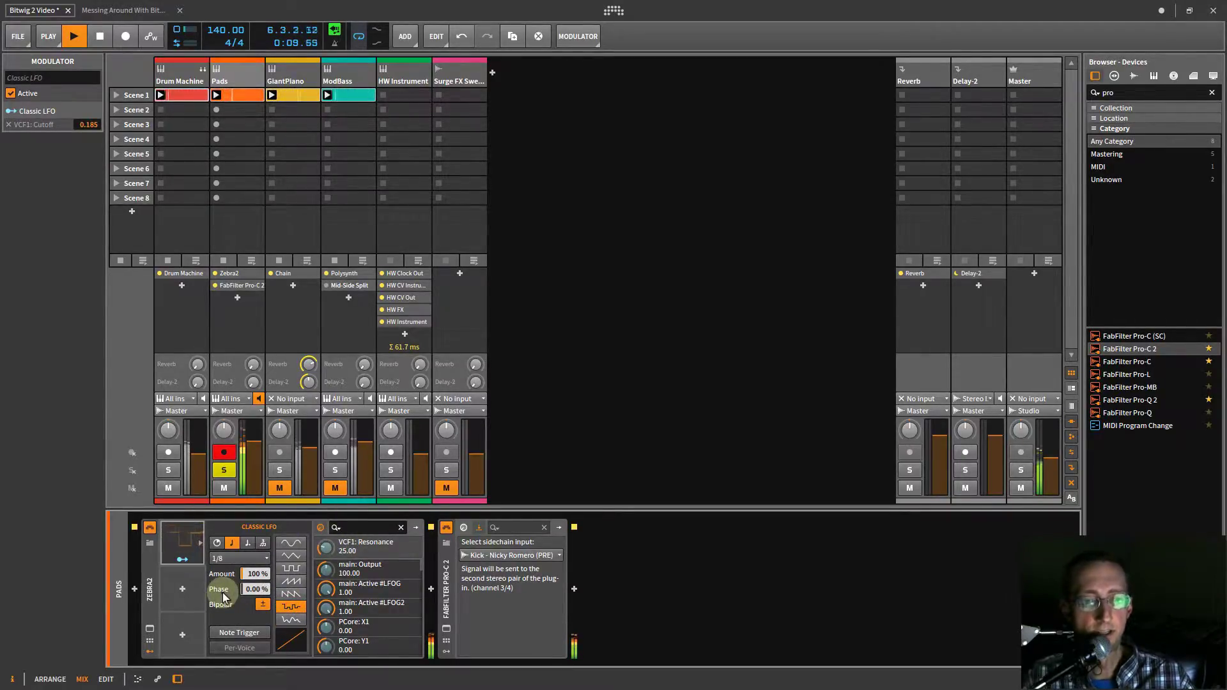
click(293, 545)
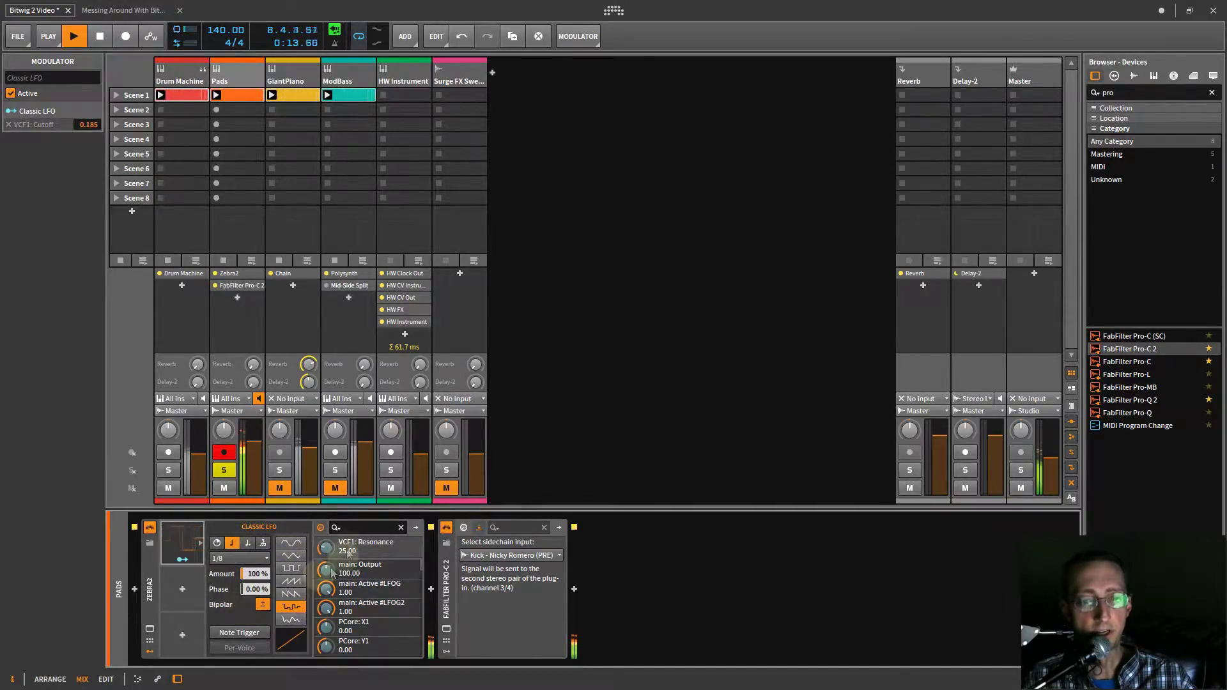
click(292, 548)
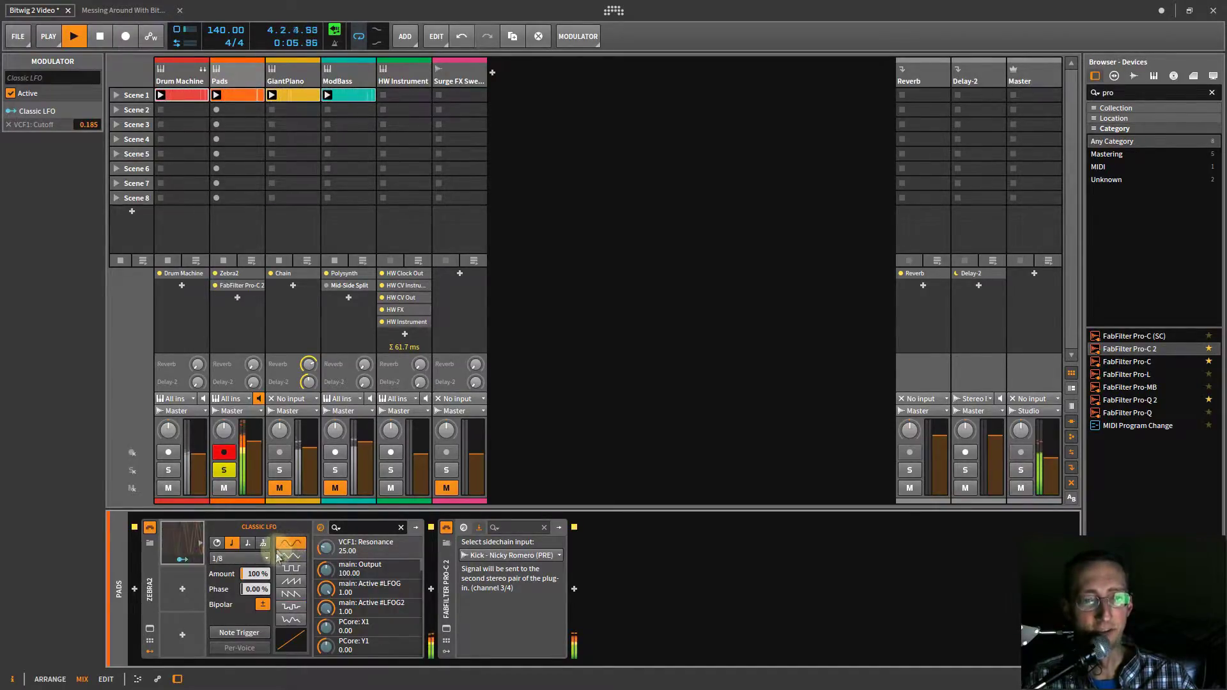
Set the Classic LFO's rate to 1/4, reduce its amount to 0% and play the result briefly.
click(243, 560)
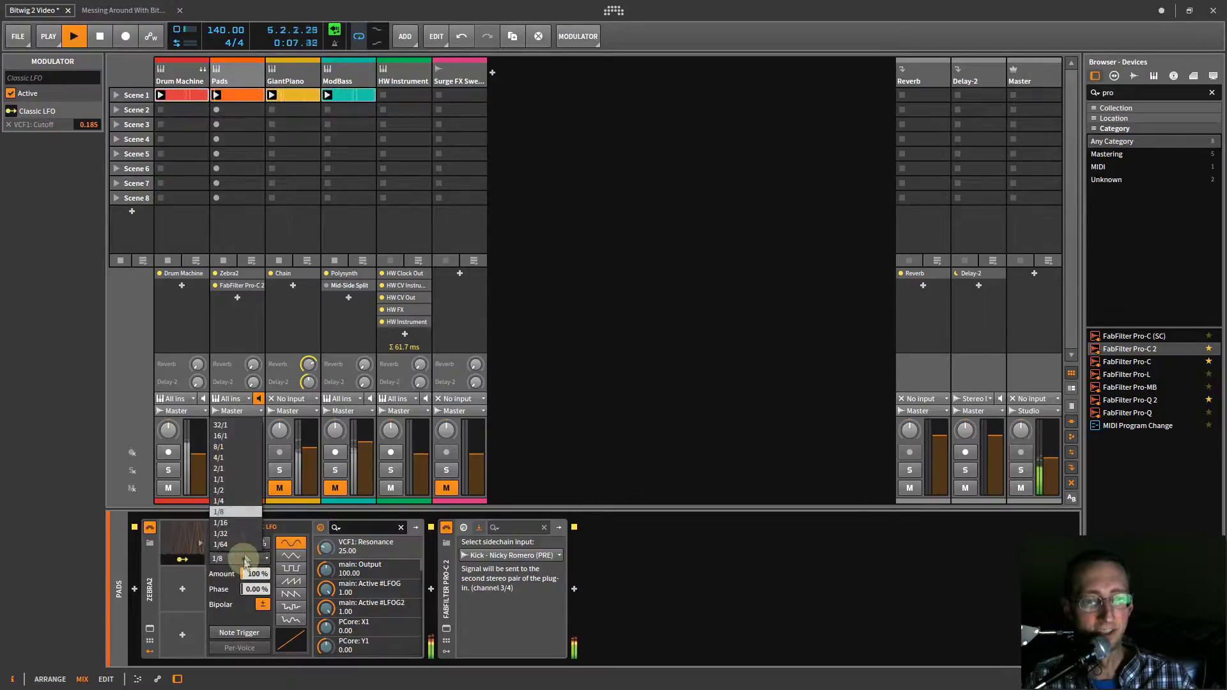
click(228, 500)
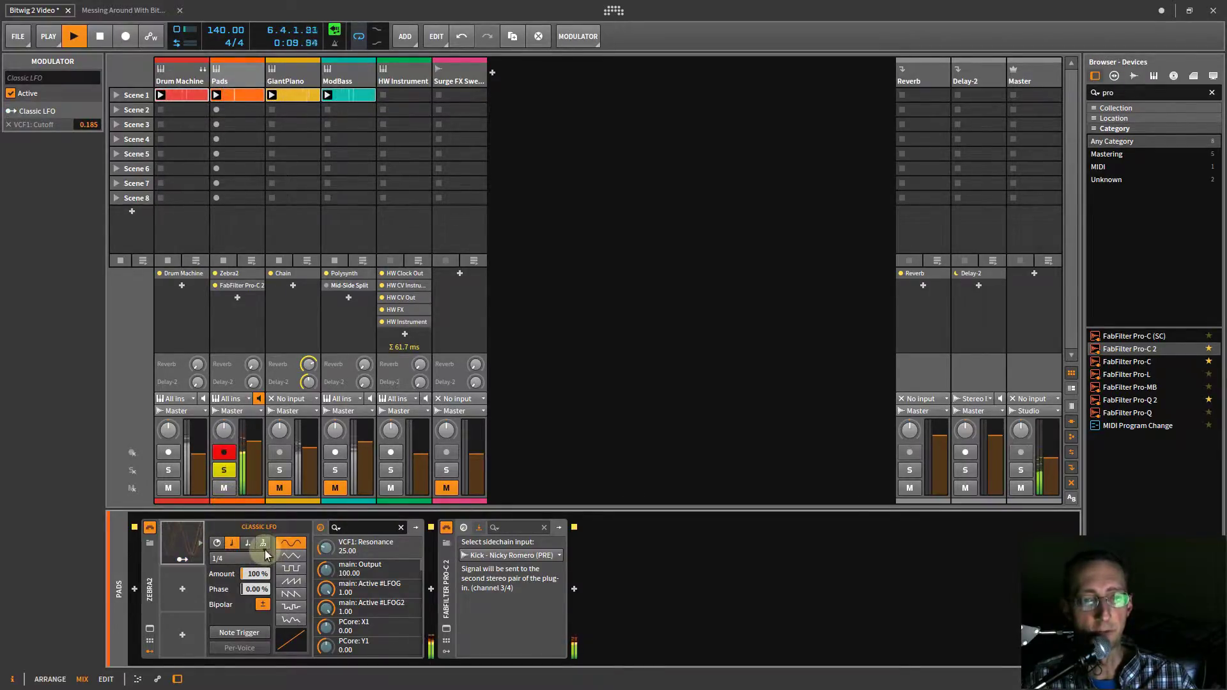
key(space)
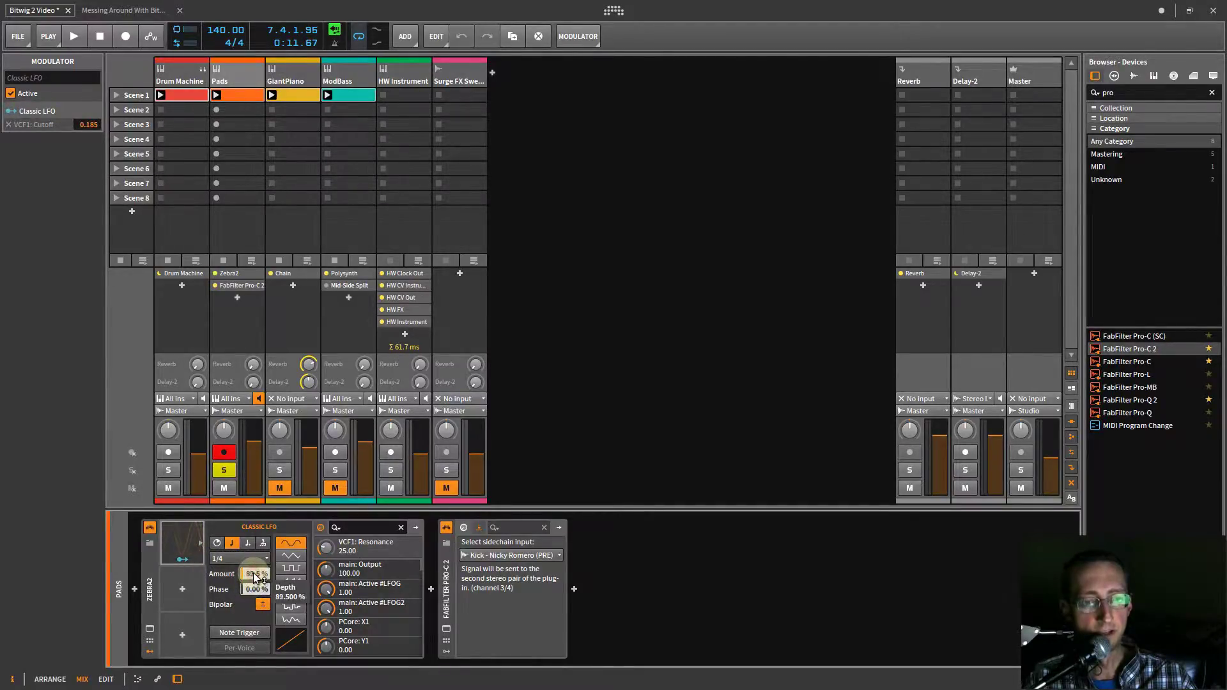
key(space)
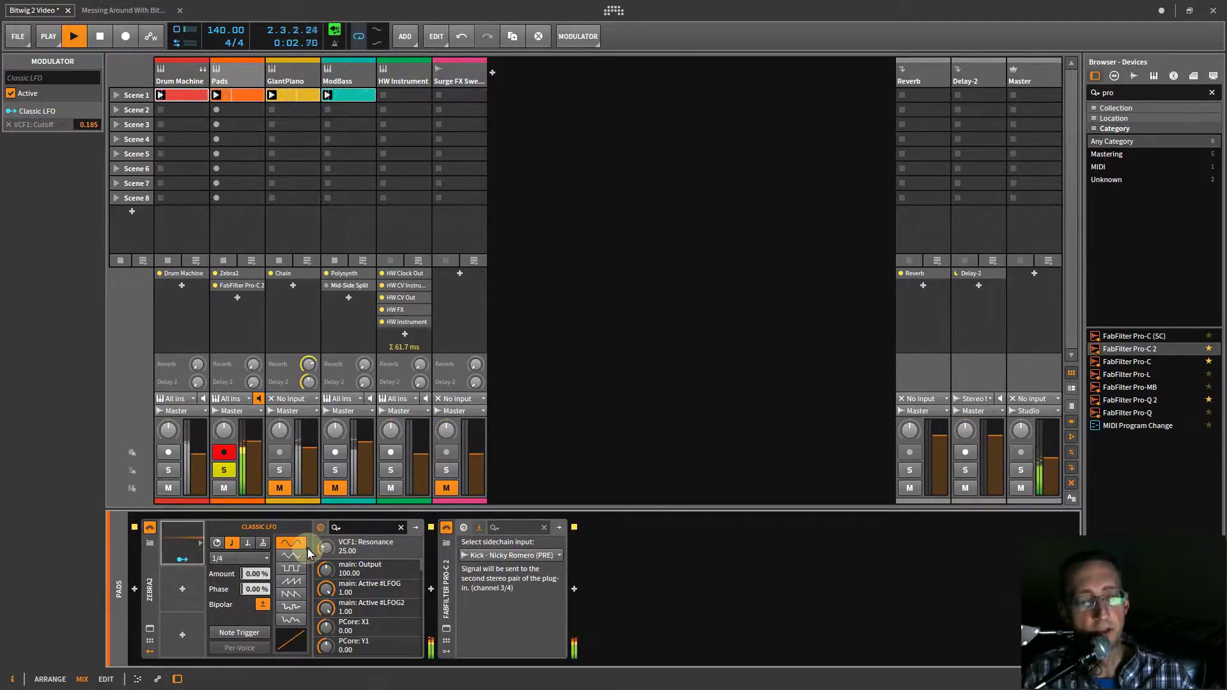
key(space)
Insert a Random modulator in the second modulator slot of Zebra2 and expand its settings.
click(183, 589)
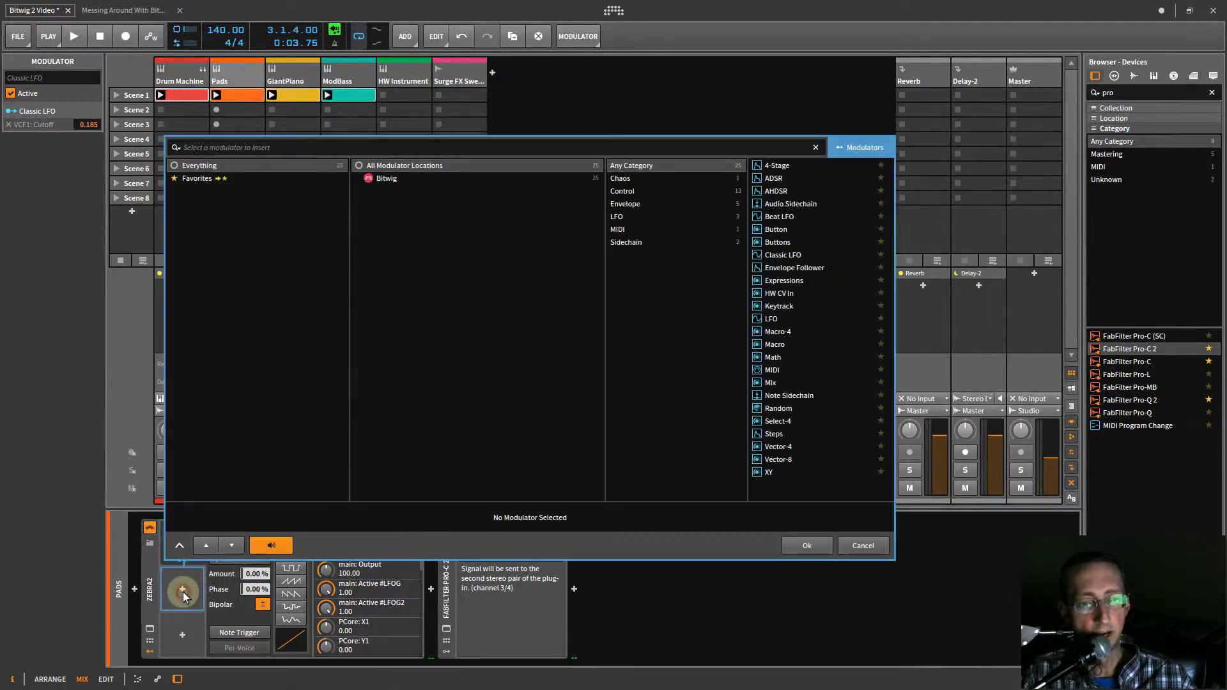
click(778, 409)
click(807, 546)
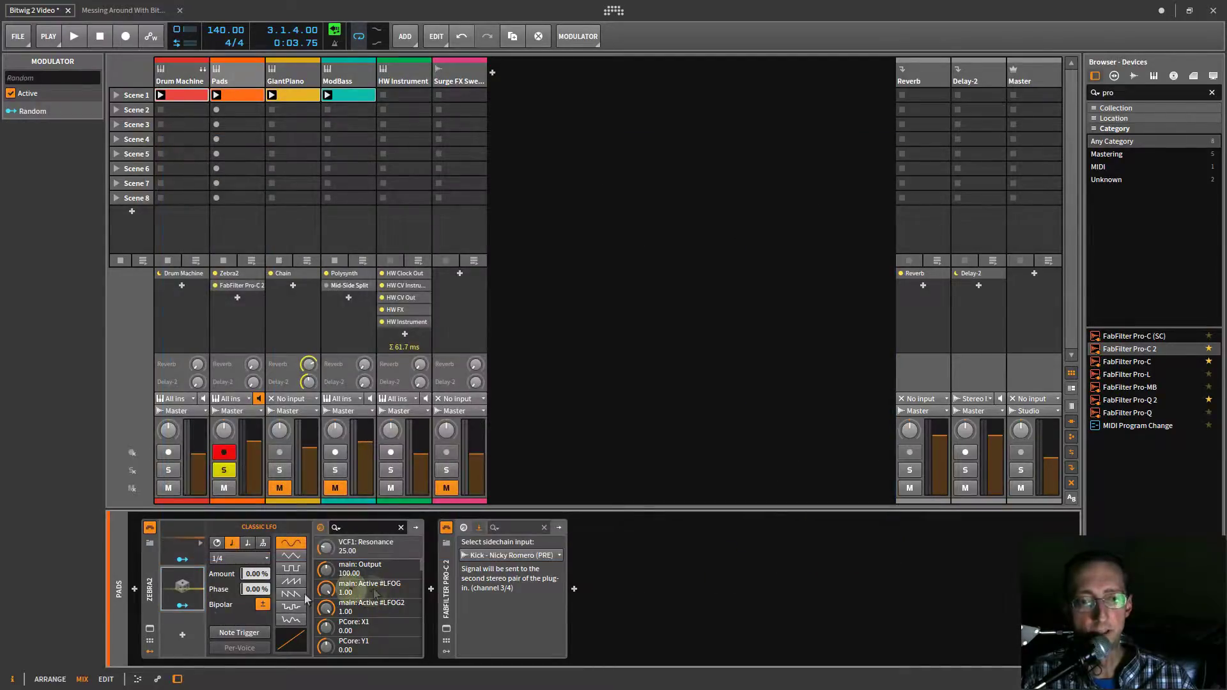
click(198, 589)
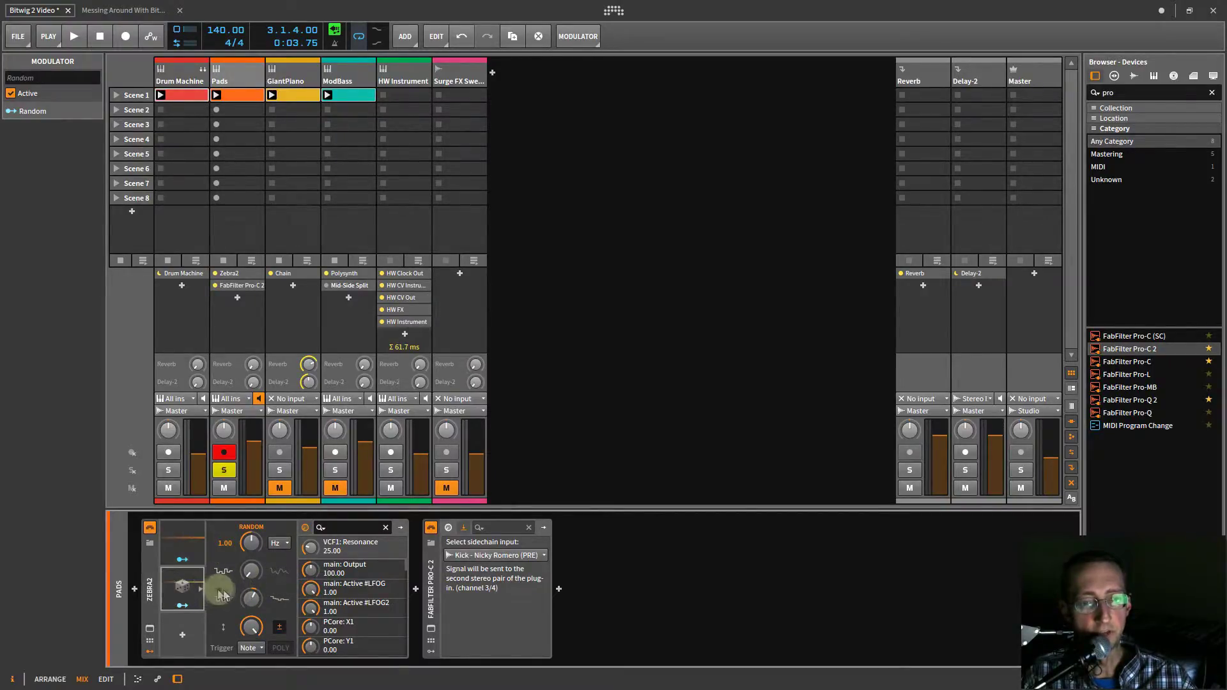
Set the Random modulator's rate unit to 8th notes and start playback.
click(280, 544)
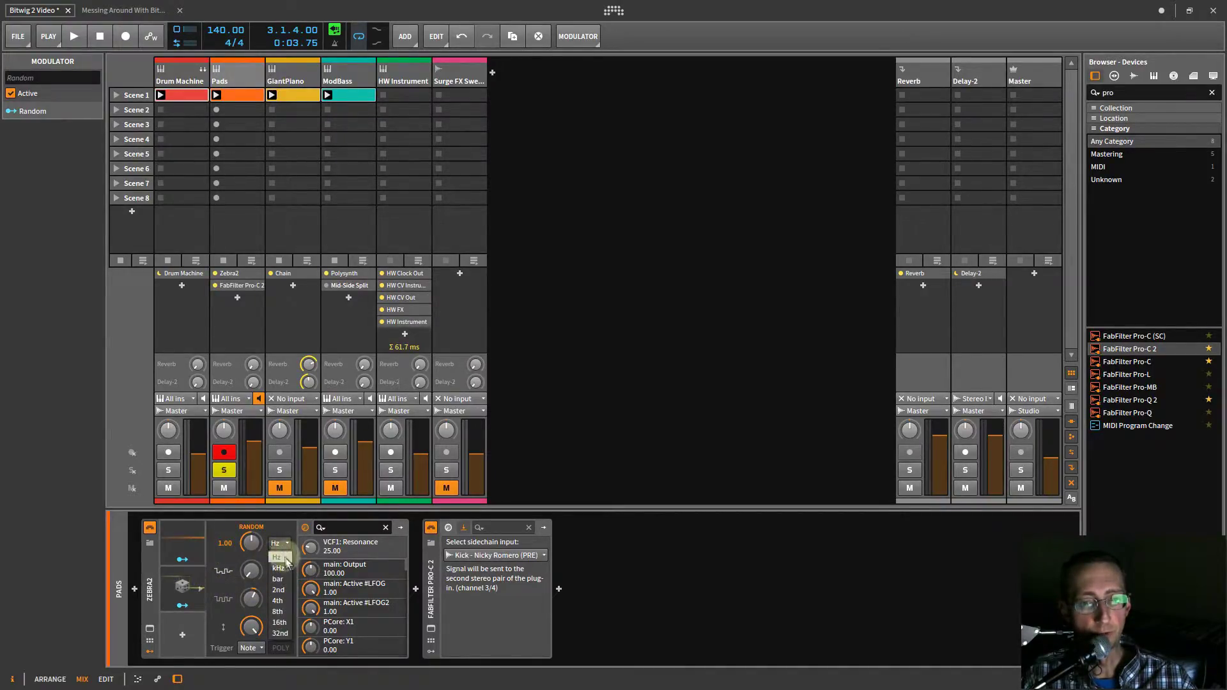
click(278, 611)
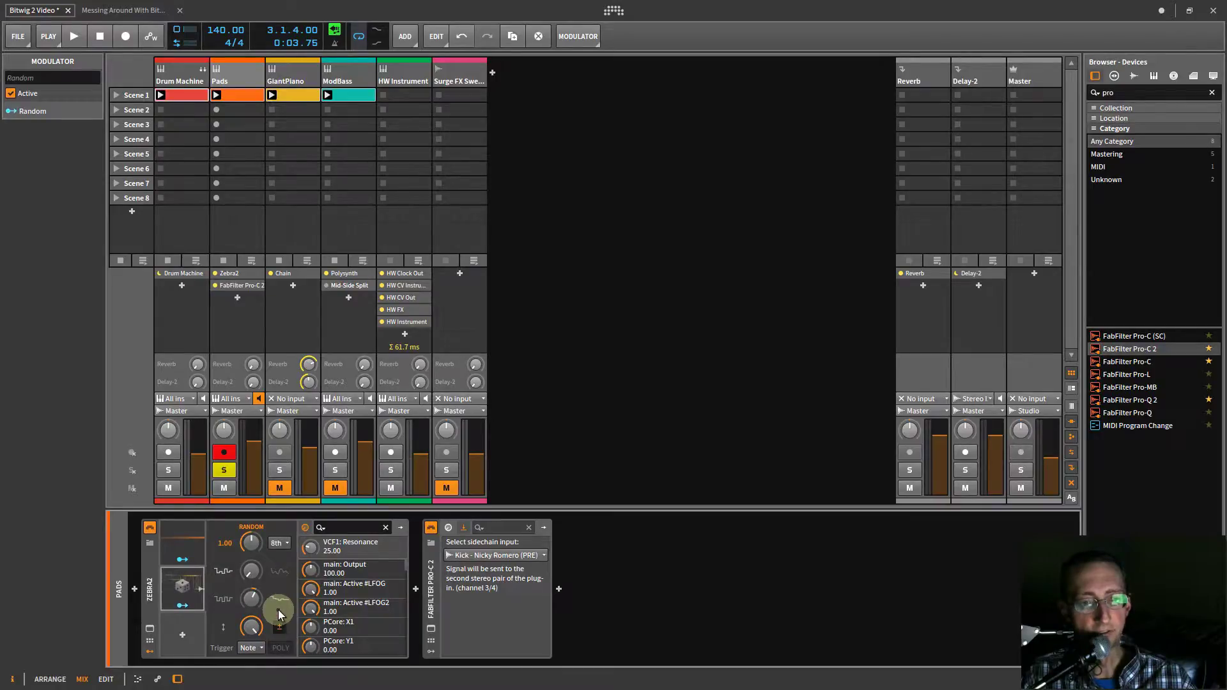
key(space)
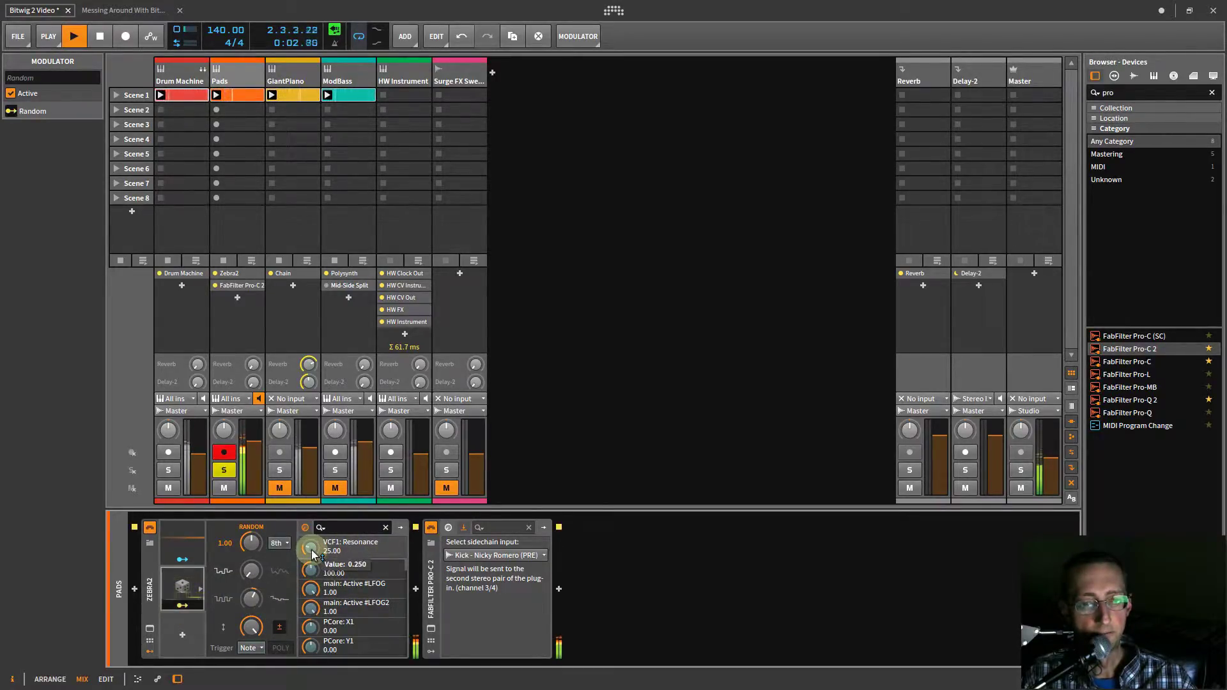
Touch the VCF1 Cutoff in the Zebra2 editor and map the Random modulator to it with an amount of about 0.265.
click(181, 605)
click(150, 630)
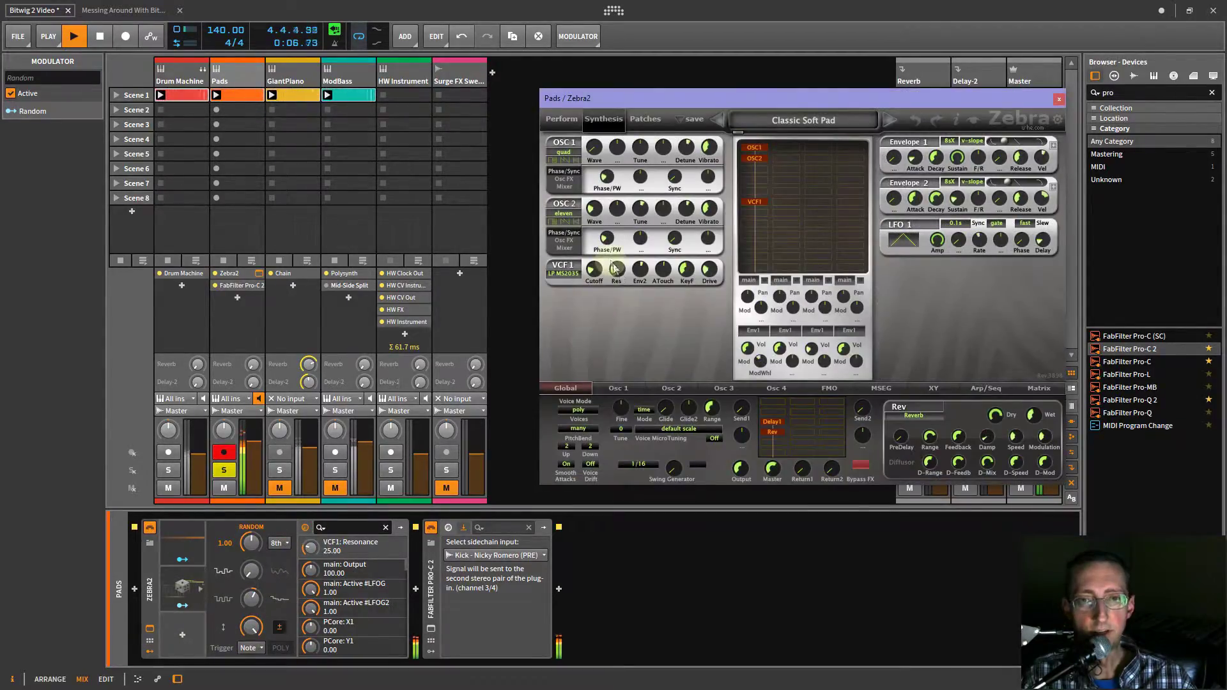
click(594, 271)
click(182, 605)
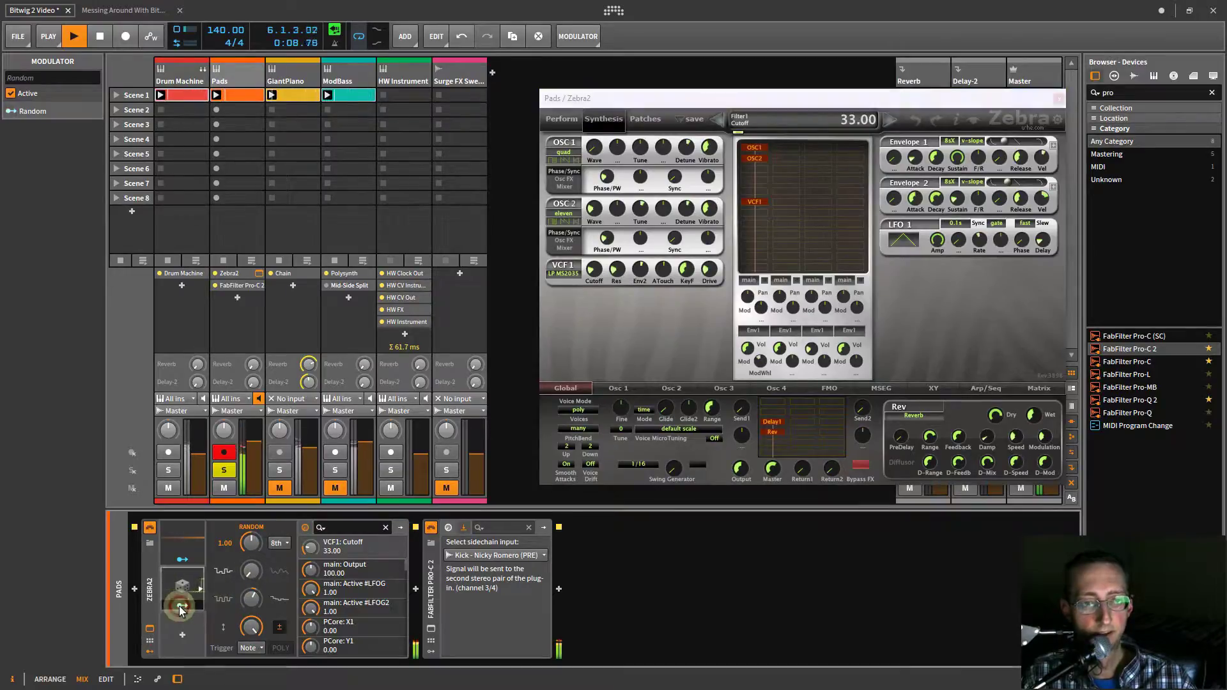
drag(312, 550, 312, 550)
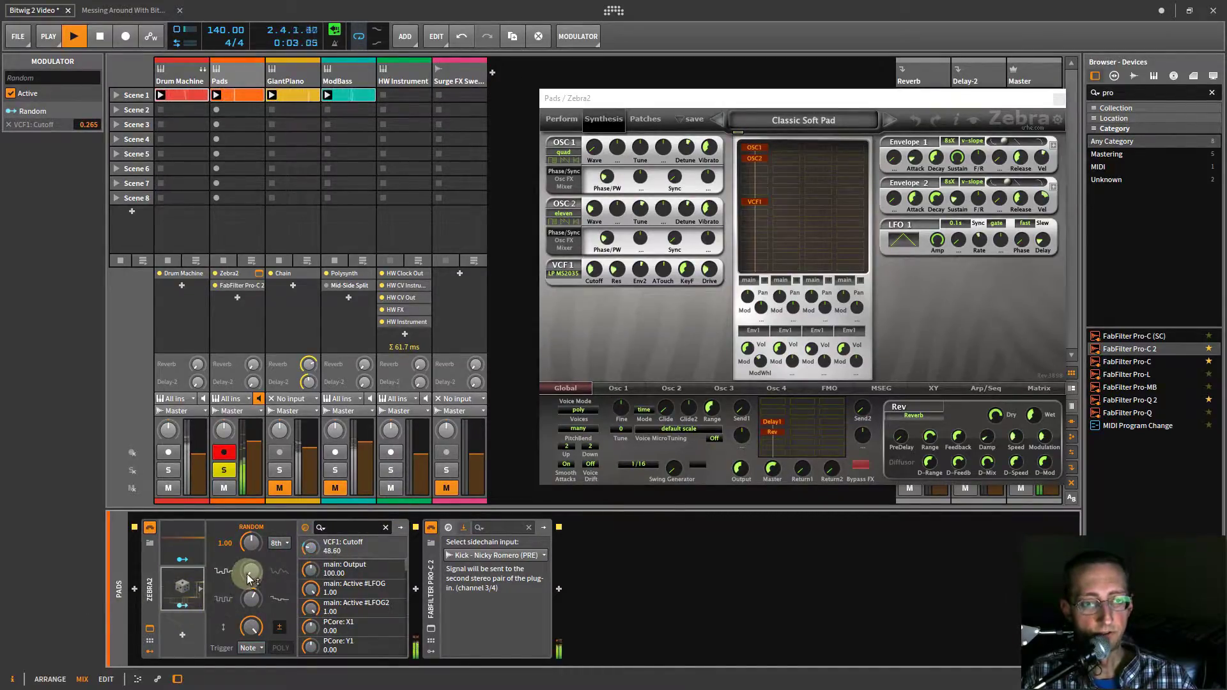
Set the Random modulator's smoothing to about 39.5% and its feedback to -100%.
mouse_move(251, 575)
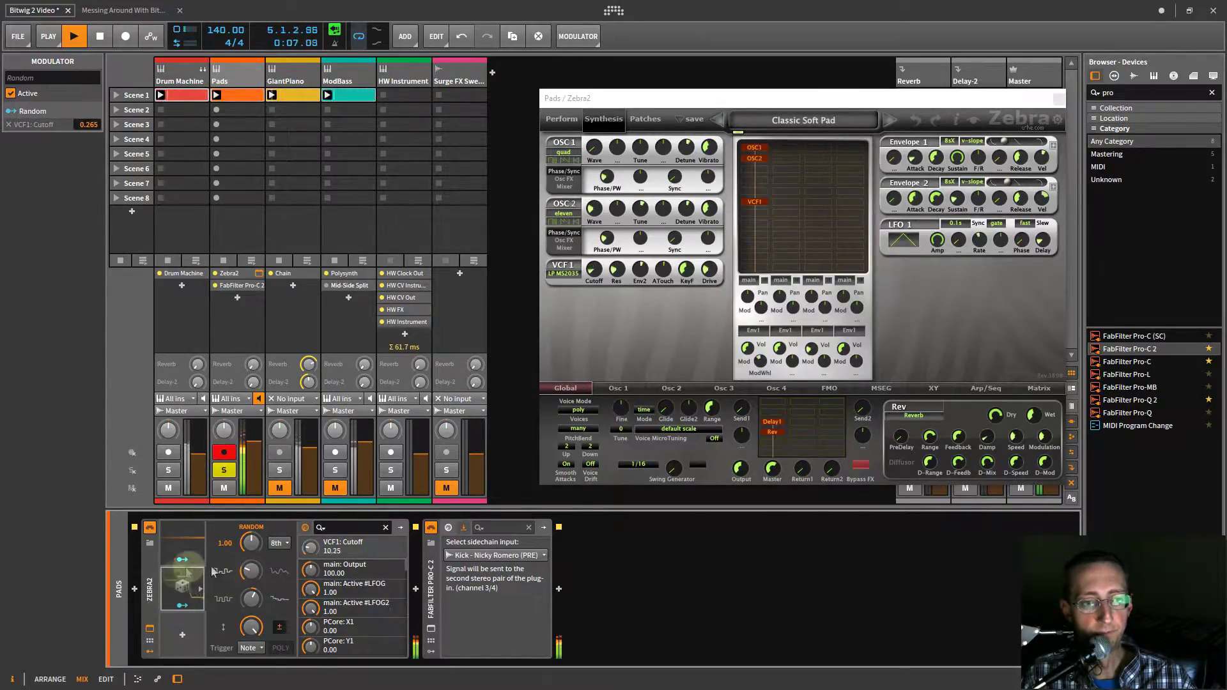
scroll(254, 576, up, 3)
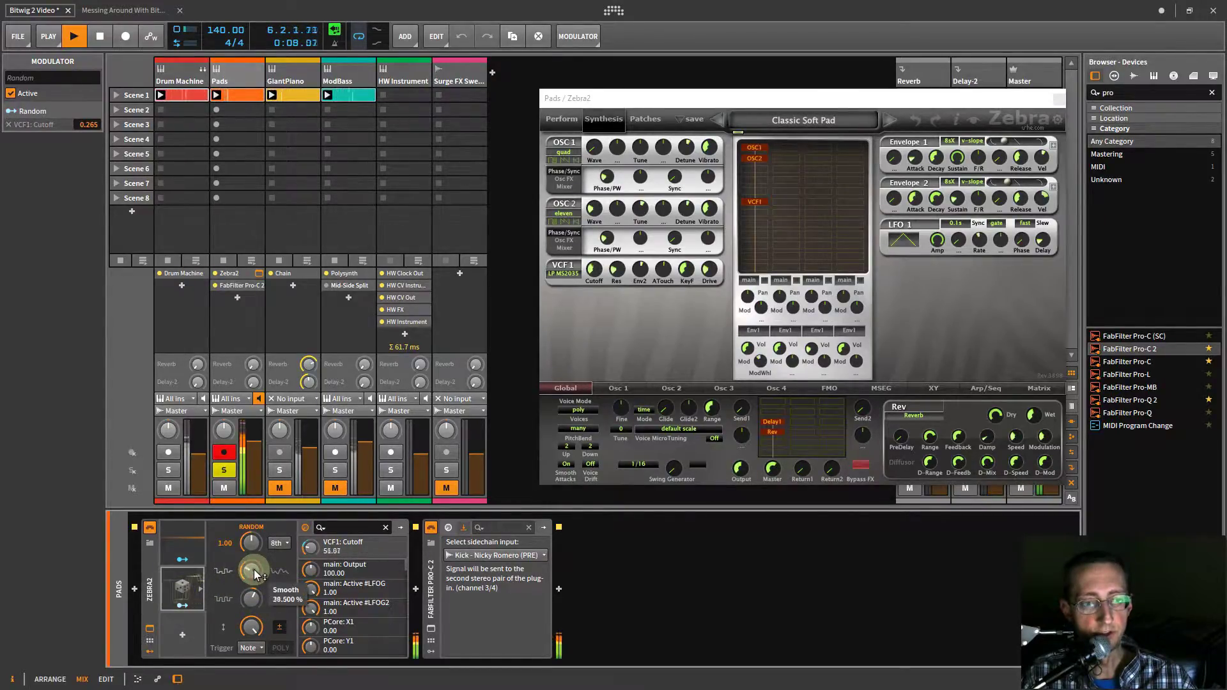
mouse_move(250, 603)
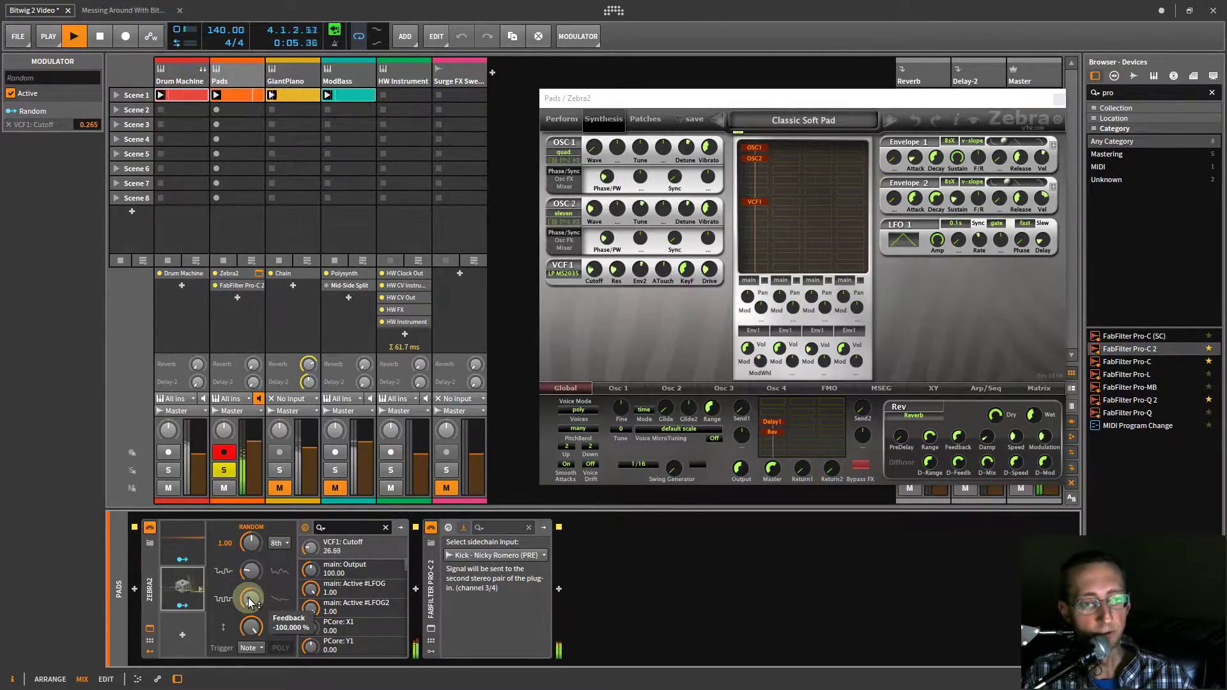
Close the Zebra2 editor window.
click(1059, 101)
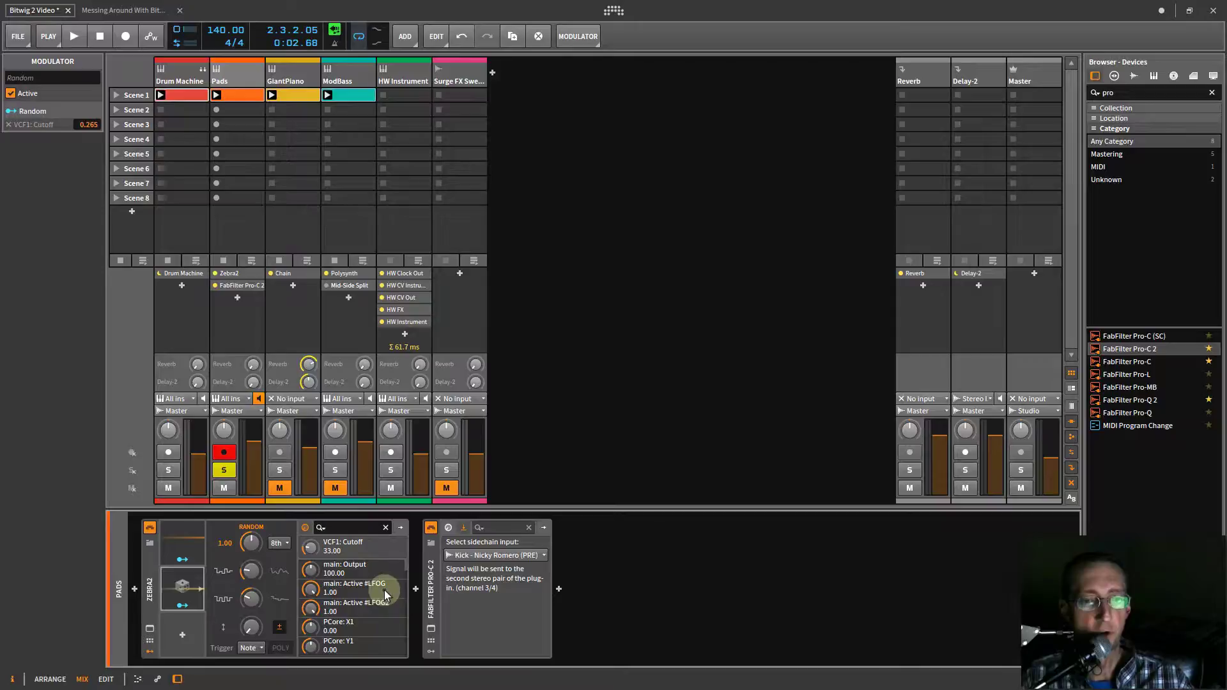
Insert a Macro modulator in Zebra2's third modulator slot and map it to VCF1: Cutoff with an amount of 0.250.
click(184, 632)
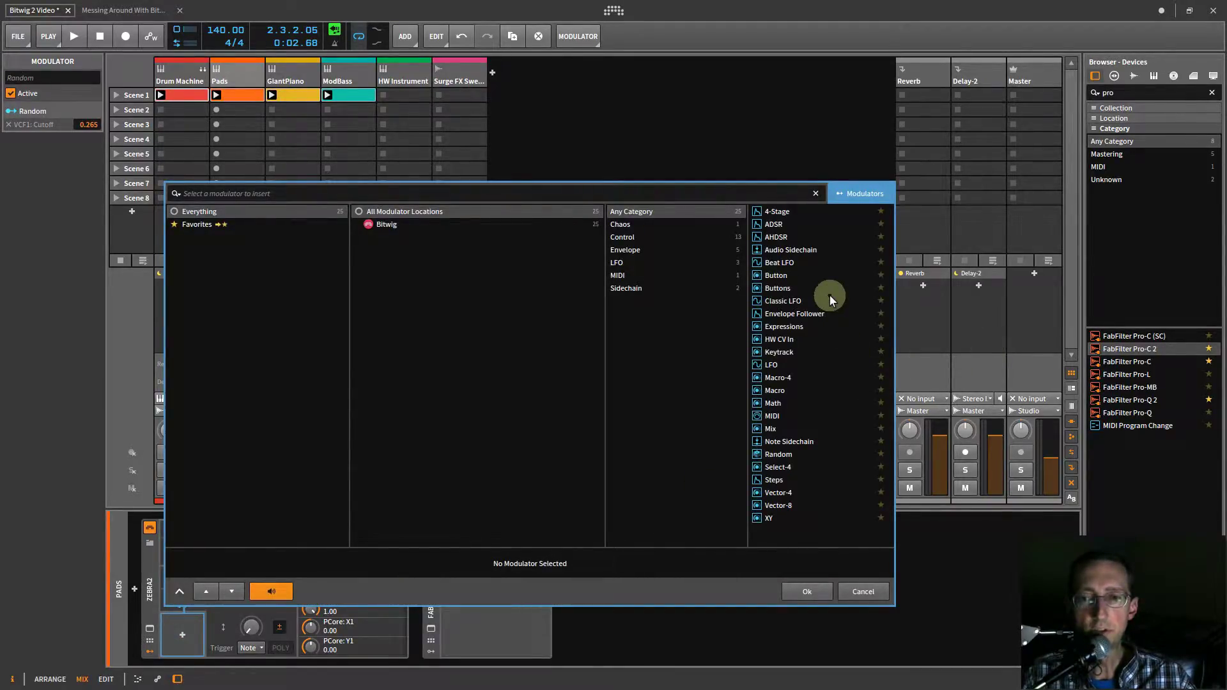
click(777, 393)
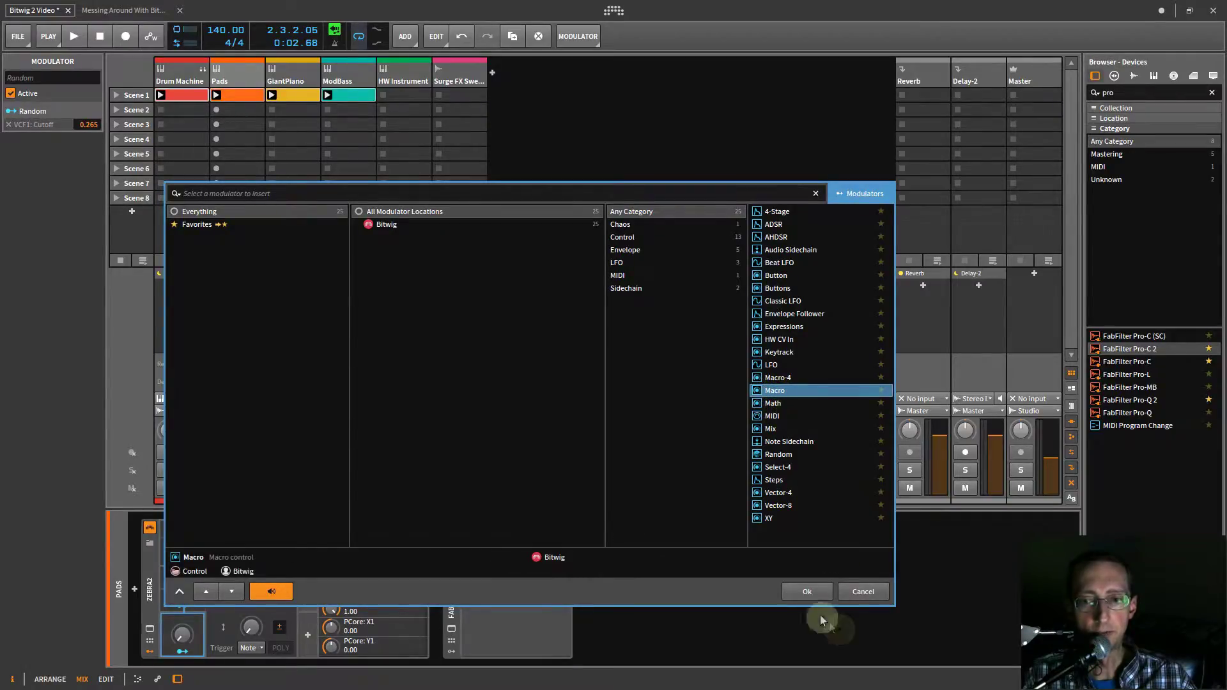
click(811, 590)
click(184, 656)
drag(331, 550, 331, 545)
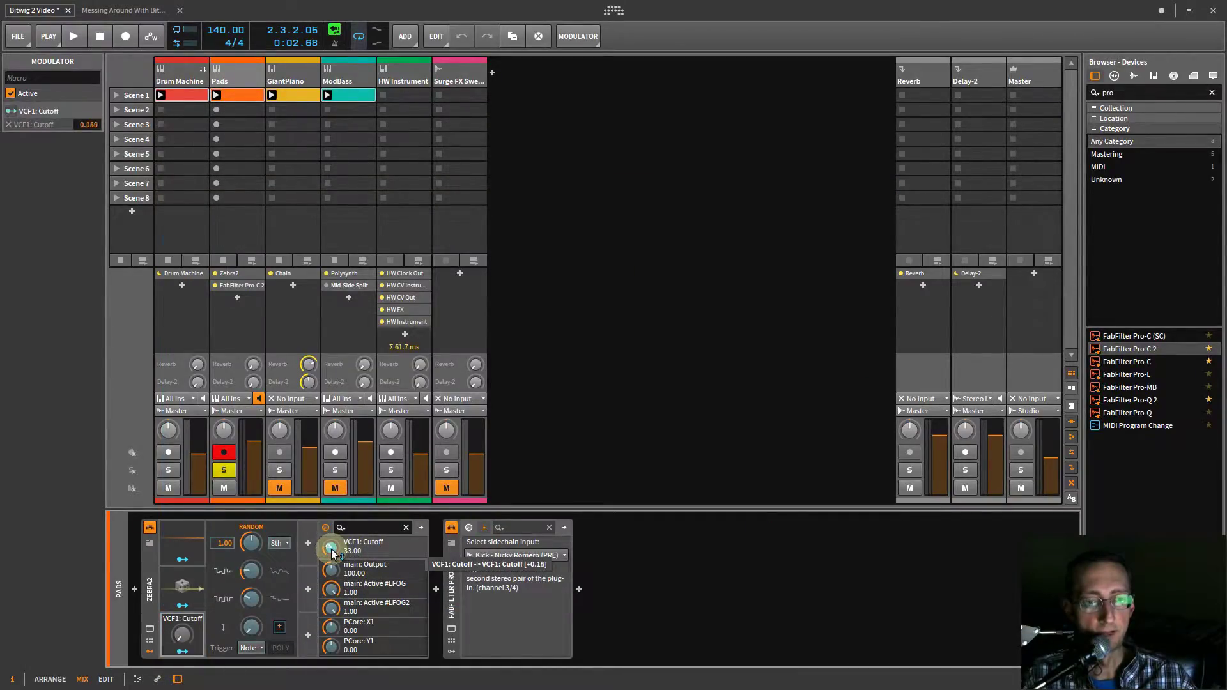
Rename the Macro modulator to "LP Cutoff".
drag(181, 634, 188, 618)
double_click(189, 618)
key(shift+Home)
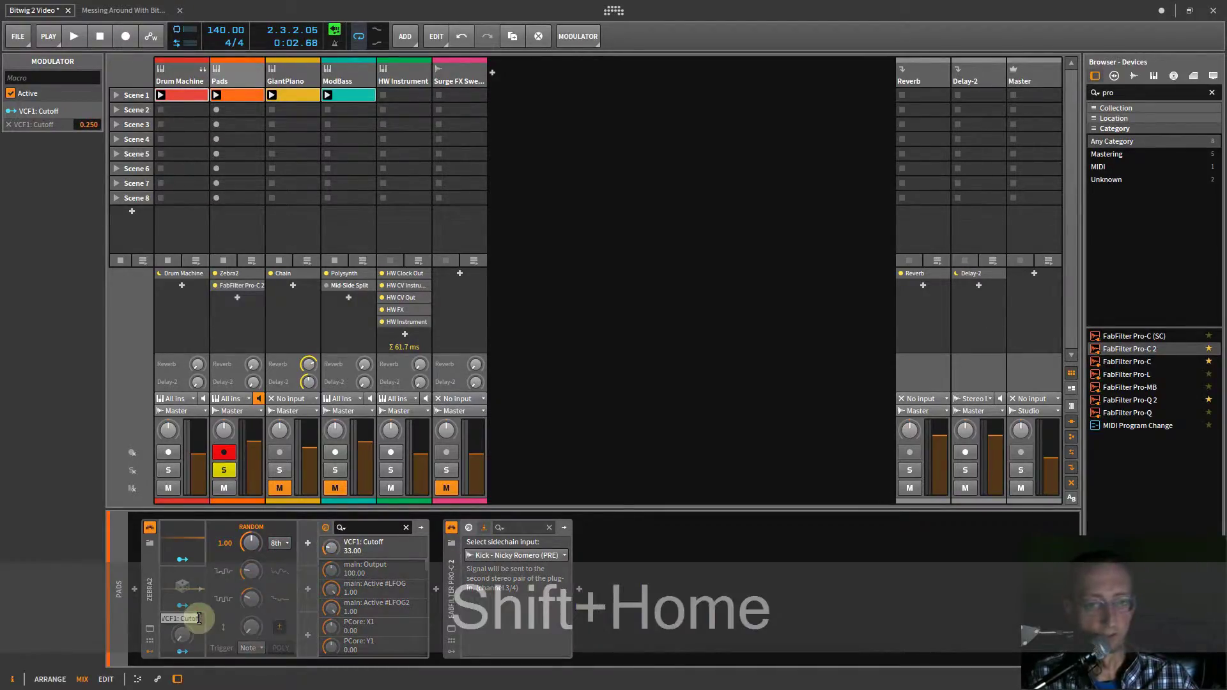
text(LP)
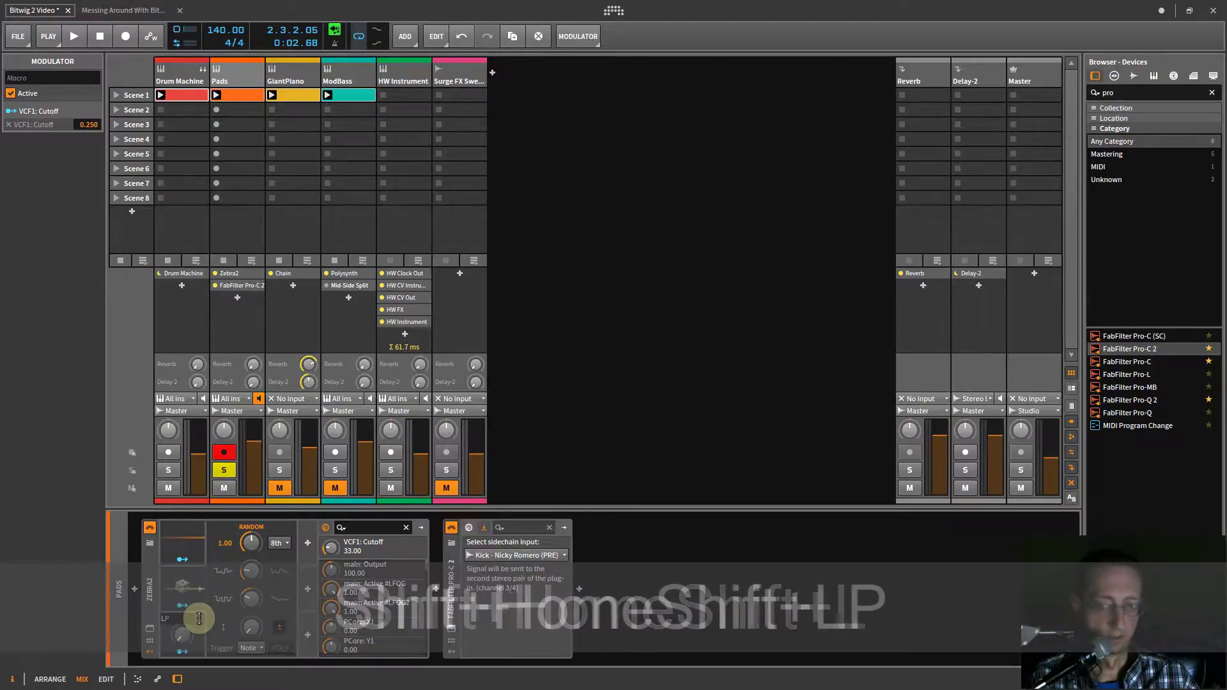
text( Cutoff)
key(Return)
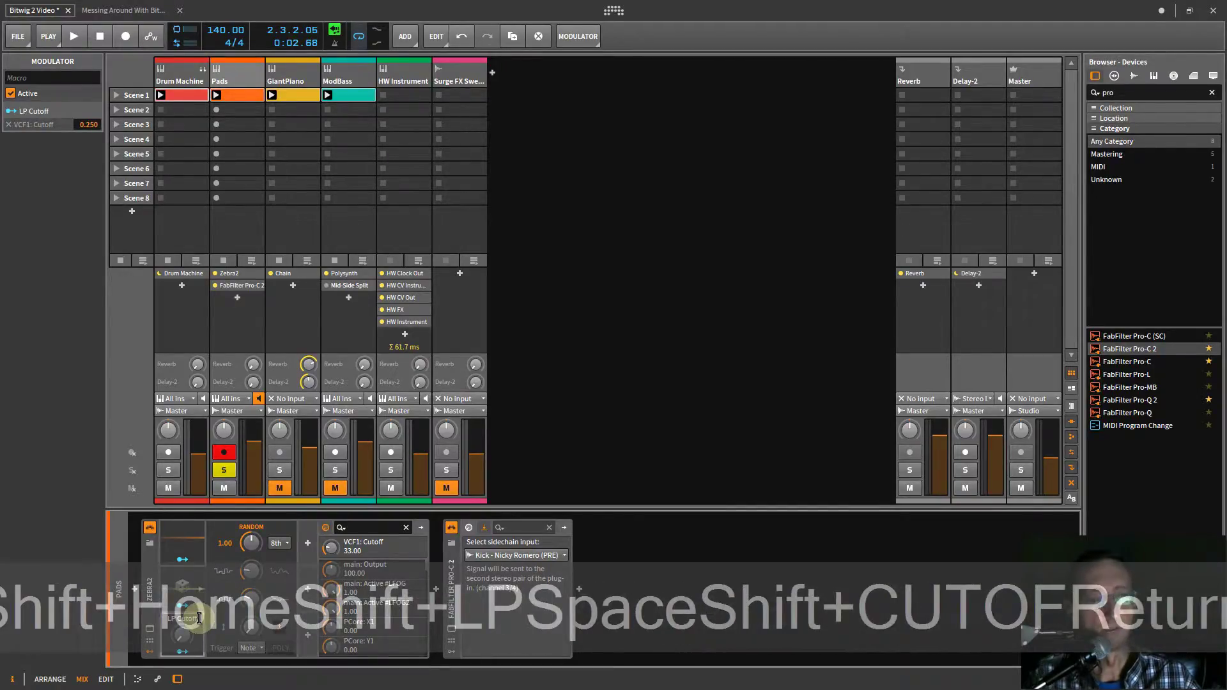
Make the LP Cutoff macro bipolar and sweep its knob during playback.
right_click(194, 620)
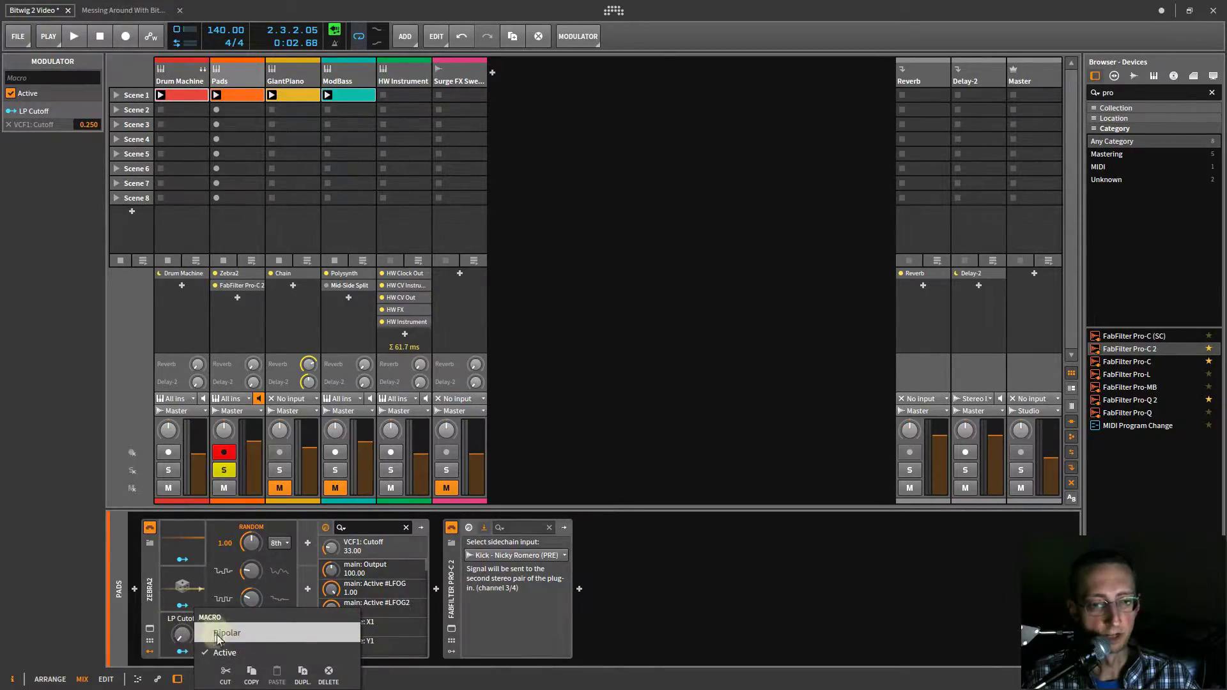
click(216, 632)
key(space)
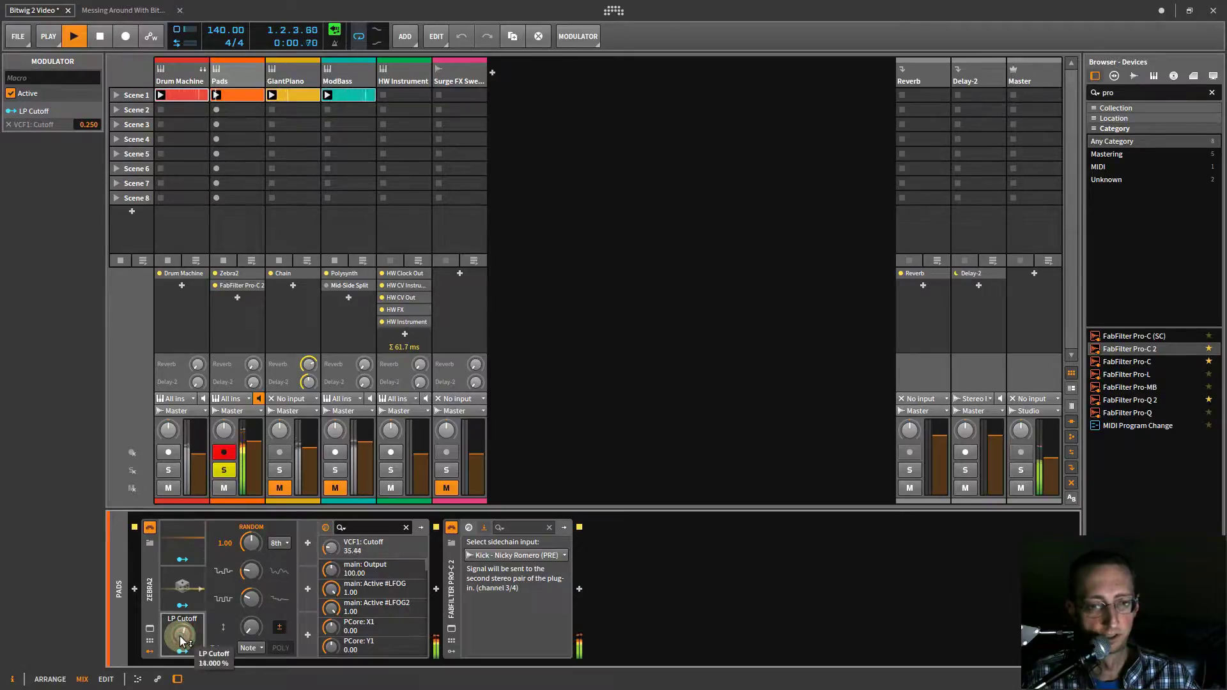
drag(182, 639, 180, 639)
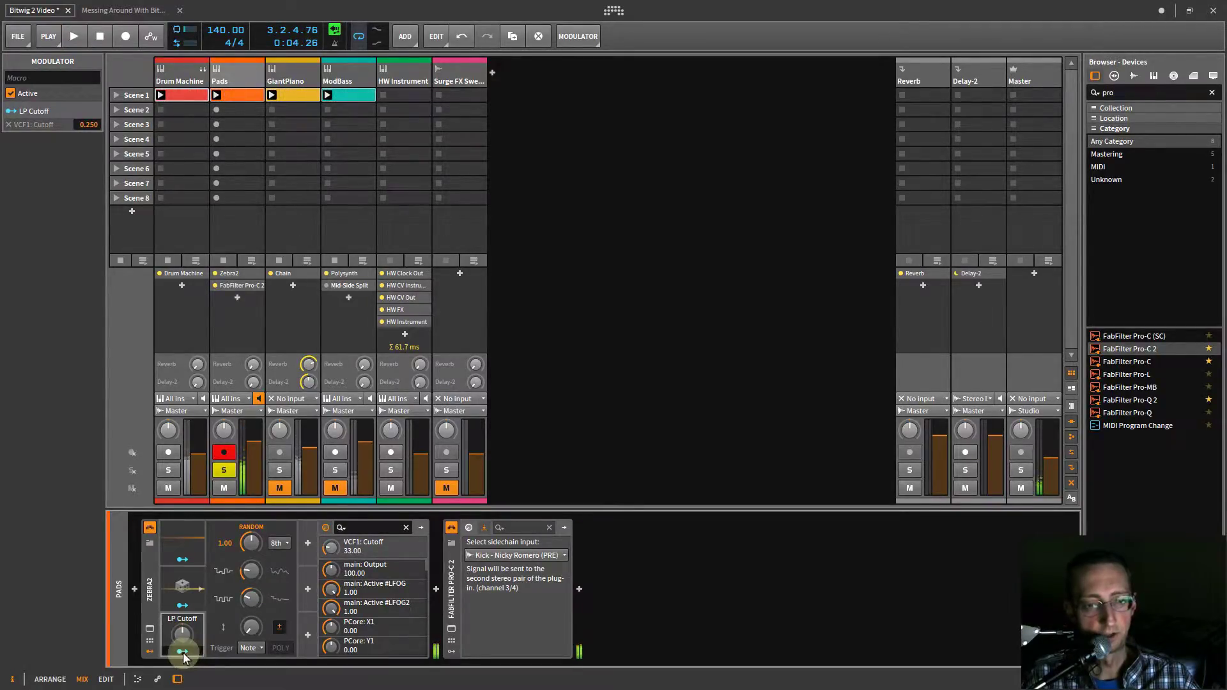
Examine Zebra2's XY remote controls page, hide it again, and view the device's list of modulator mappings.
click(150, 641)
click(150, 642)
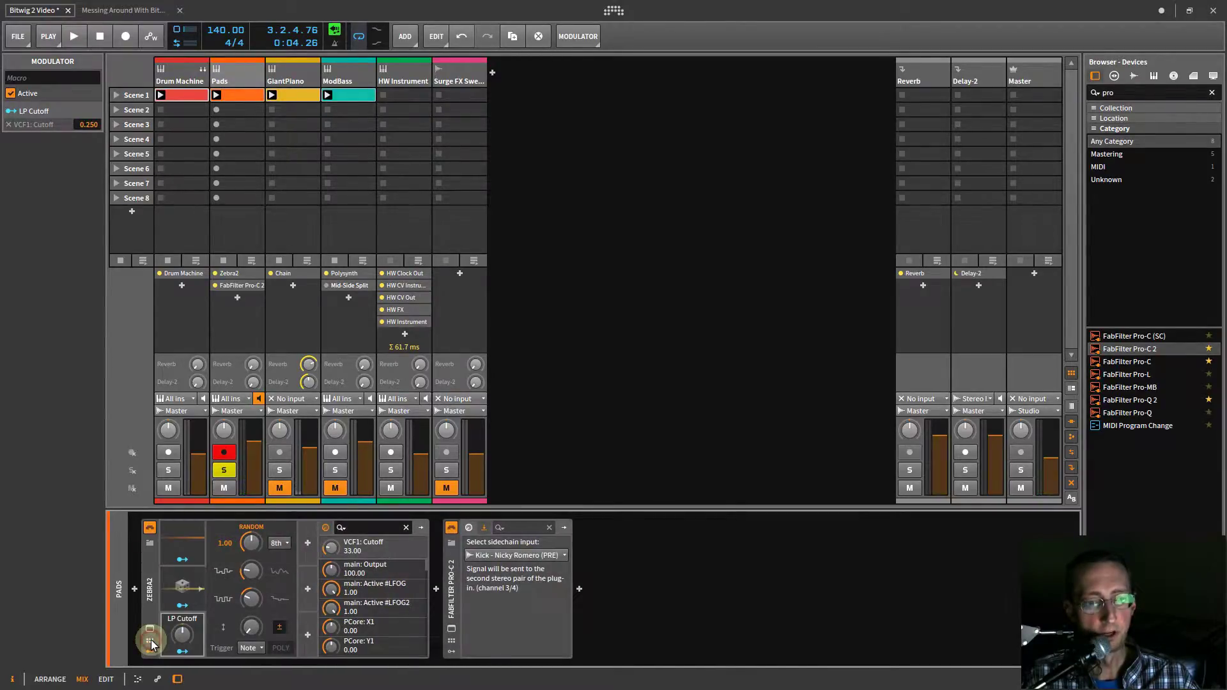
click(150, 642)
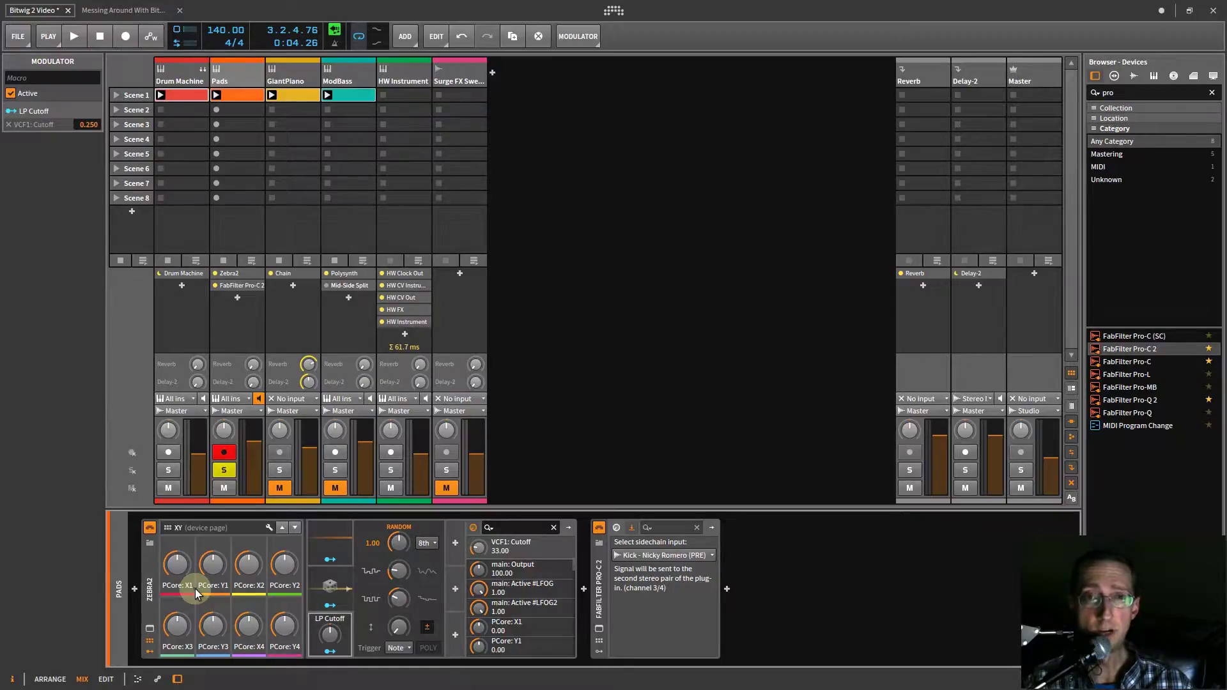
click(149, 642)
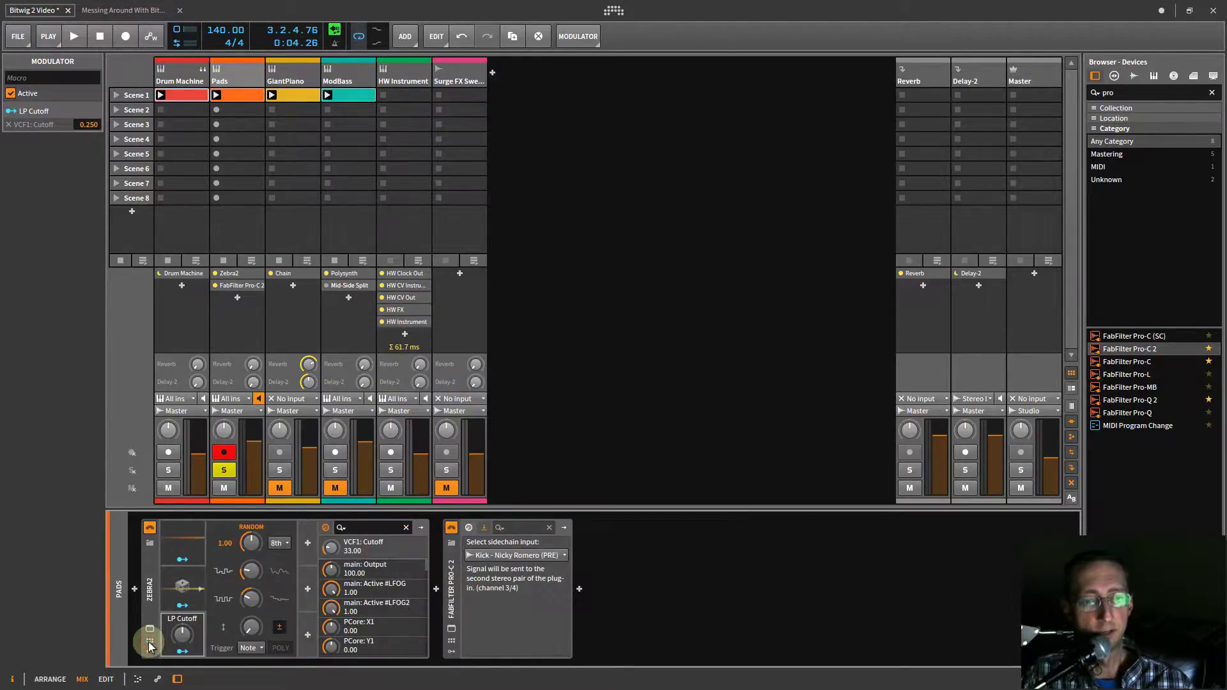
click(147, 653)
click(147, 652)
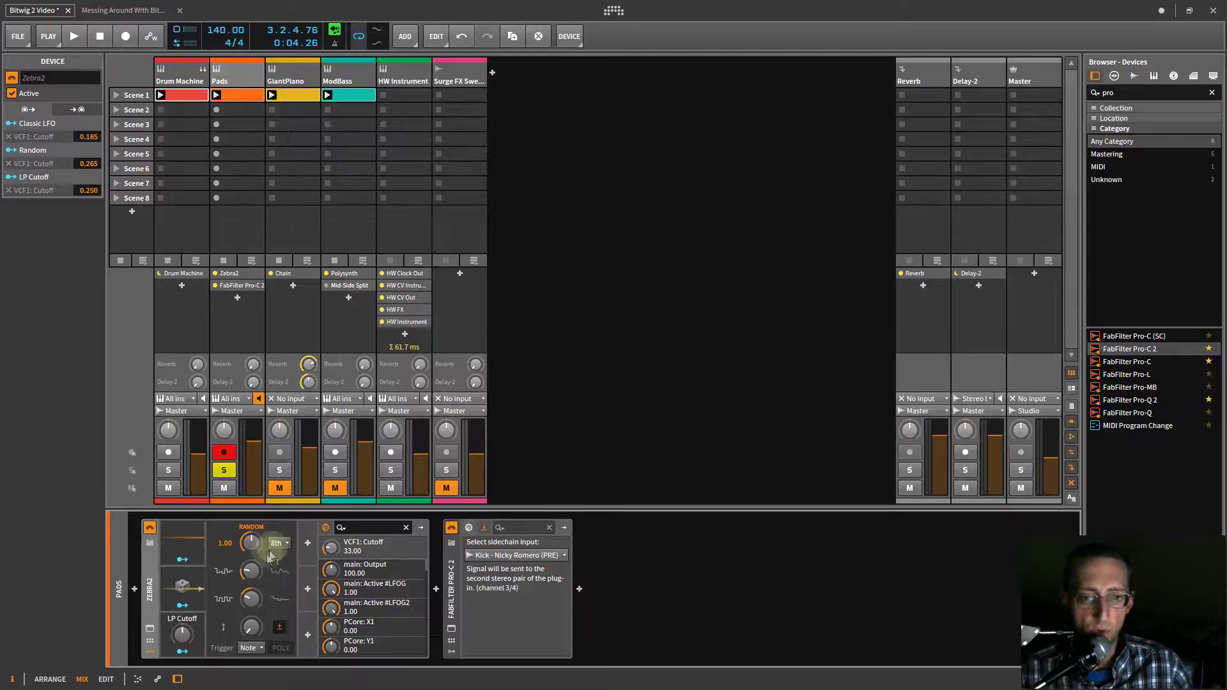
Collapse the Random modulator's settings and delete the LP Cutoff macro from Zebra2.
click(198, 590)
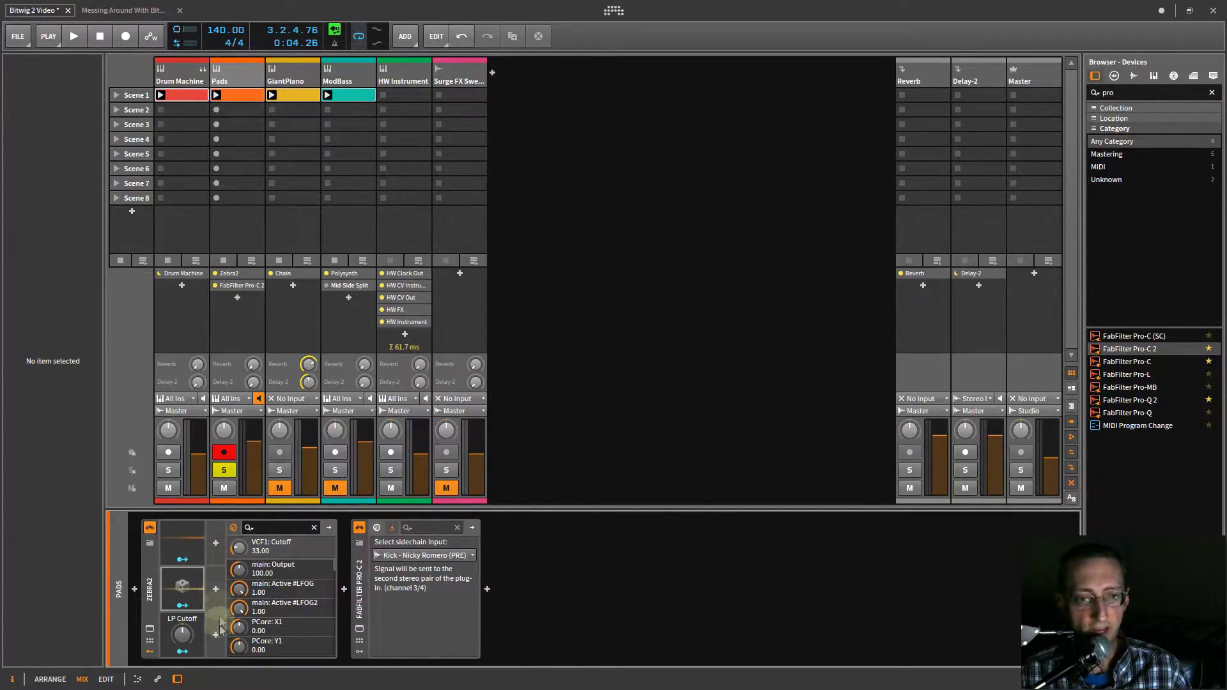
right_click(197, 619)
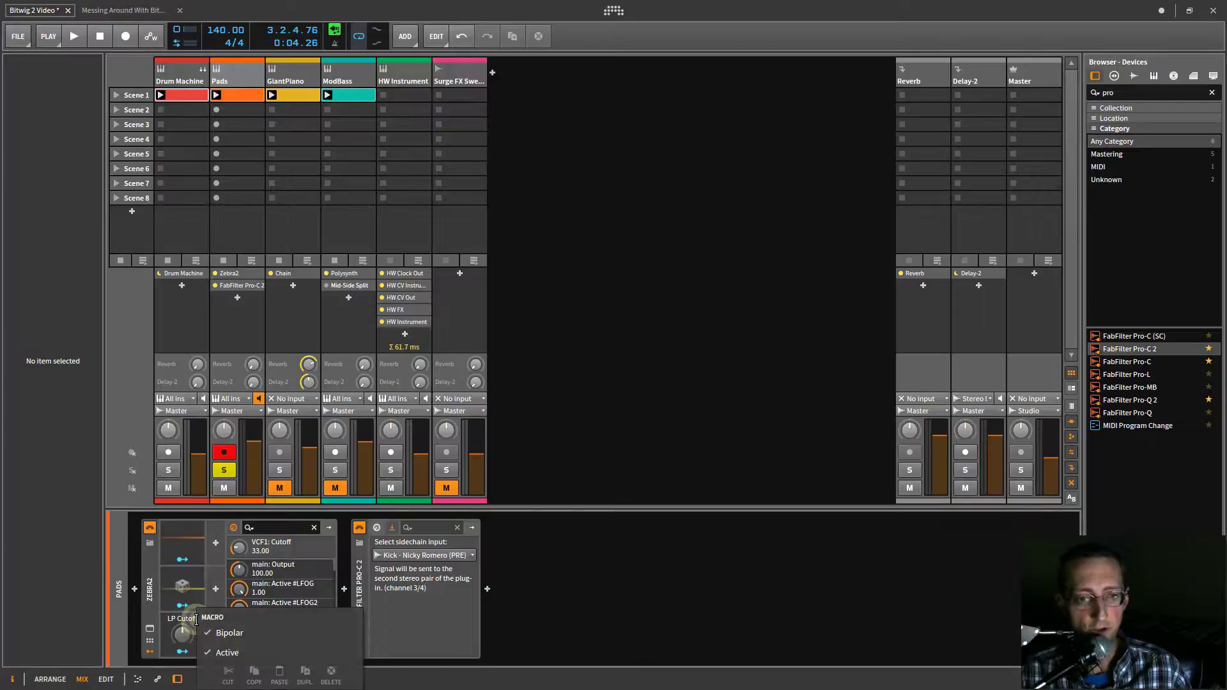
click(169, 642)
click(169, 641)
key(Delete)
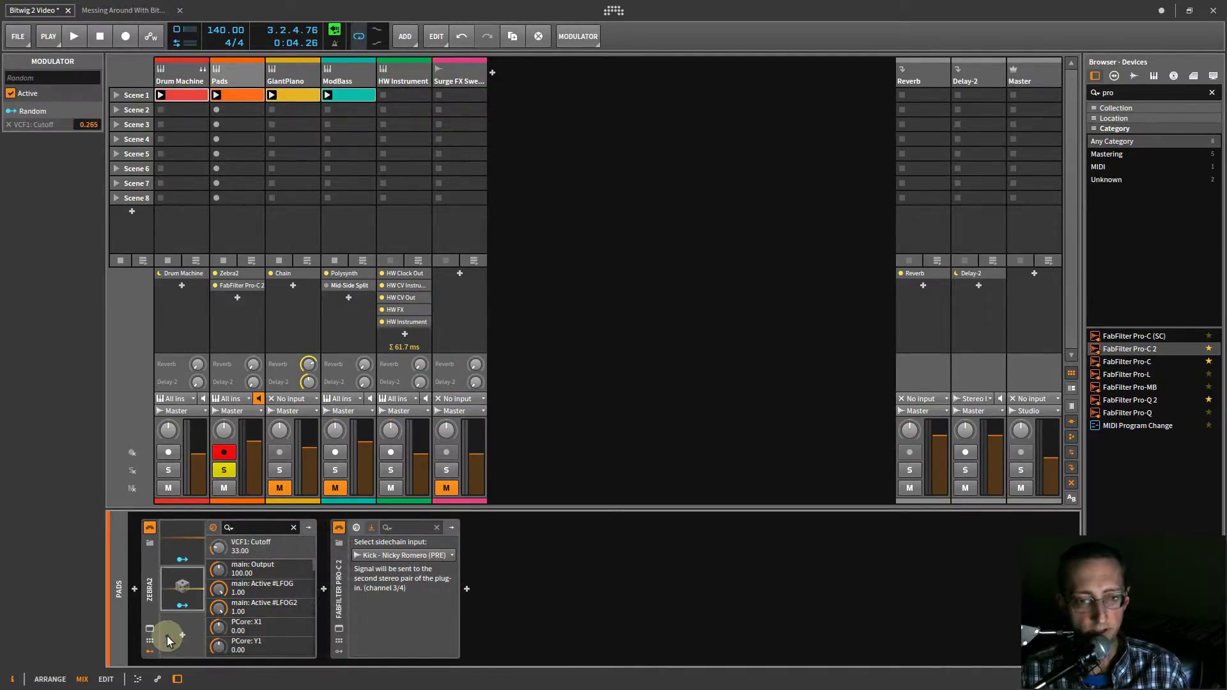
Insert a second Random modulator in Zebra2's third modulator slot.
click(183, 636)
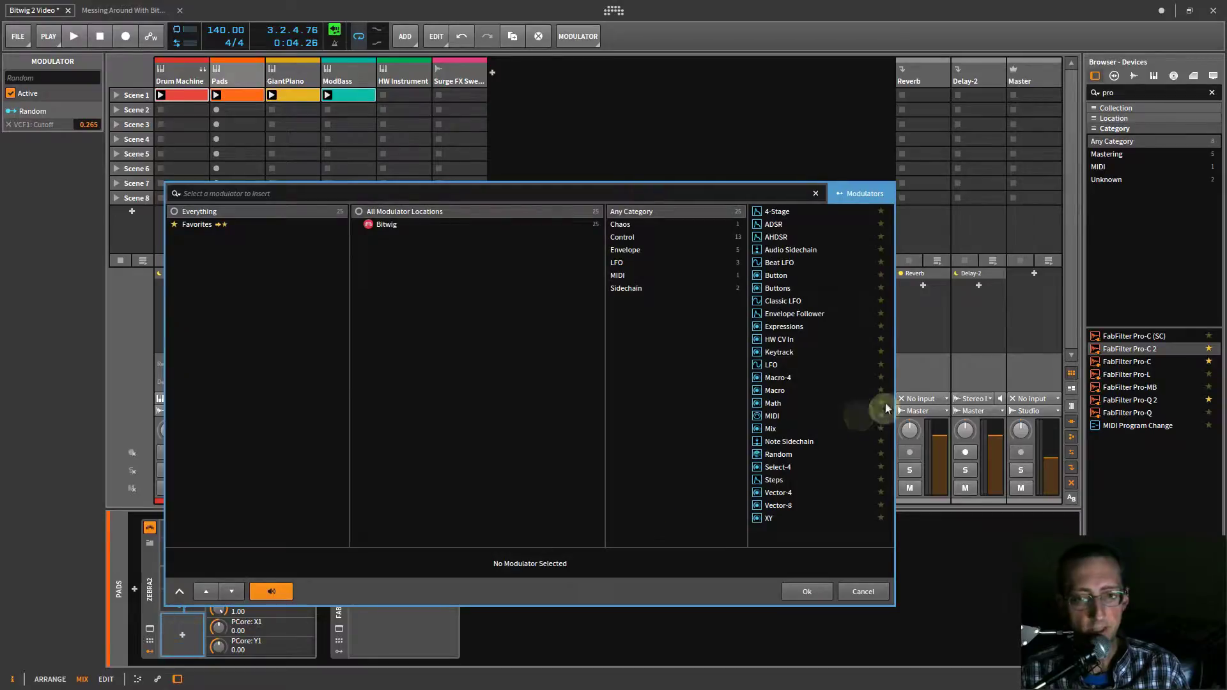
click(778, 454)
click(804, 592)
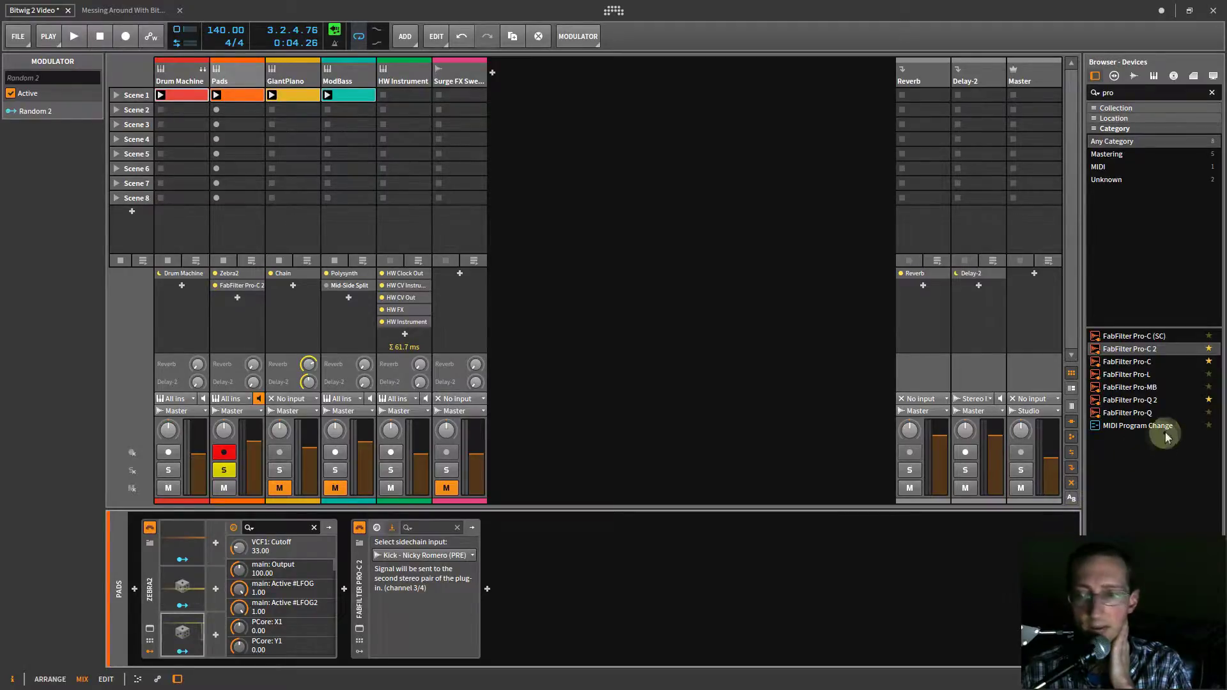
Search the device browser for "filter" and add the Filter device after FabFilter Pro-C 2 on the Pads track.
click(1127, 91)
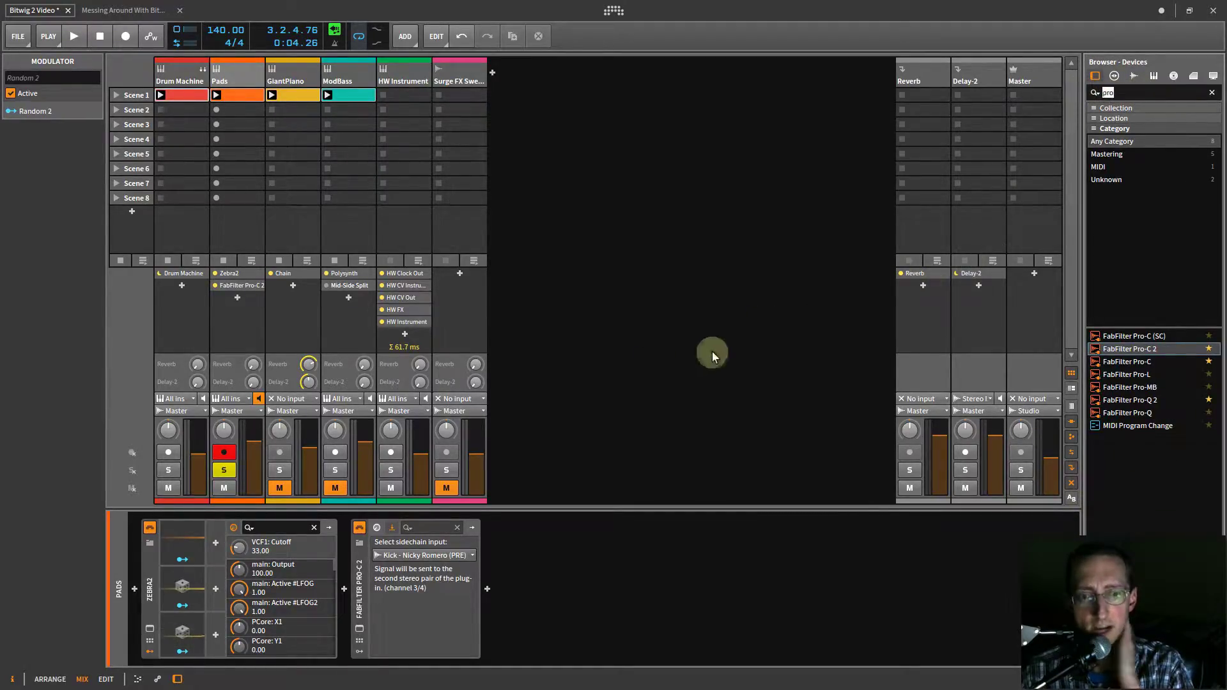
text(filter)
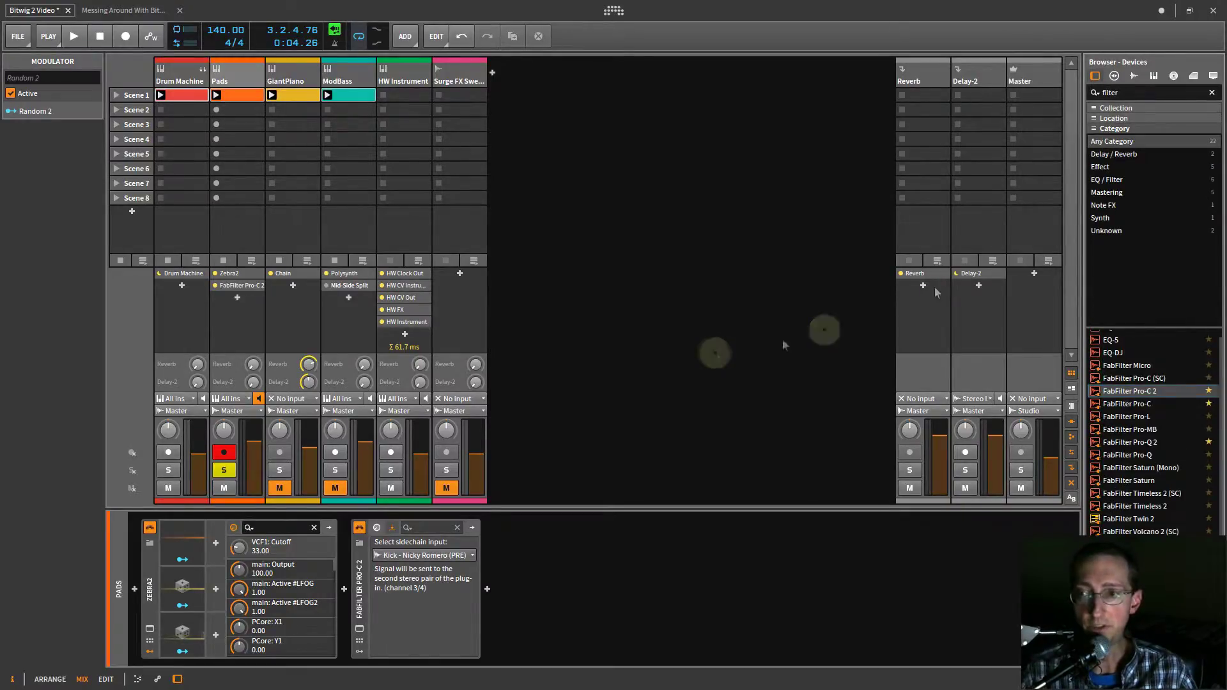
scroll(1151, 389, up, 1)
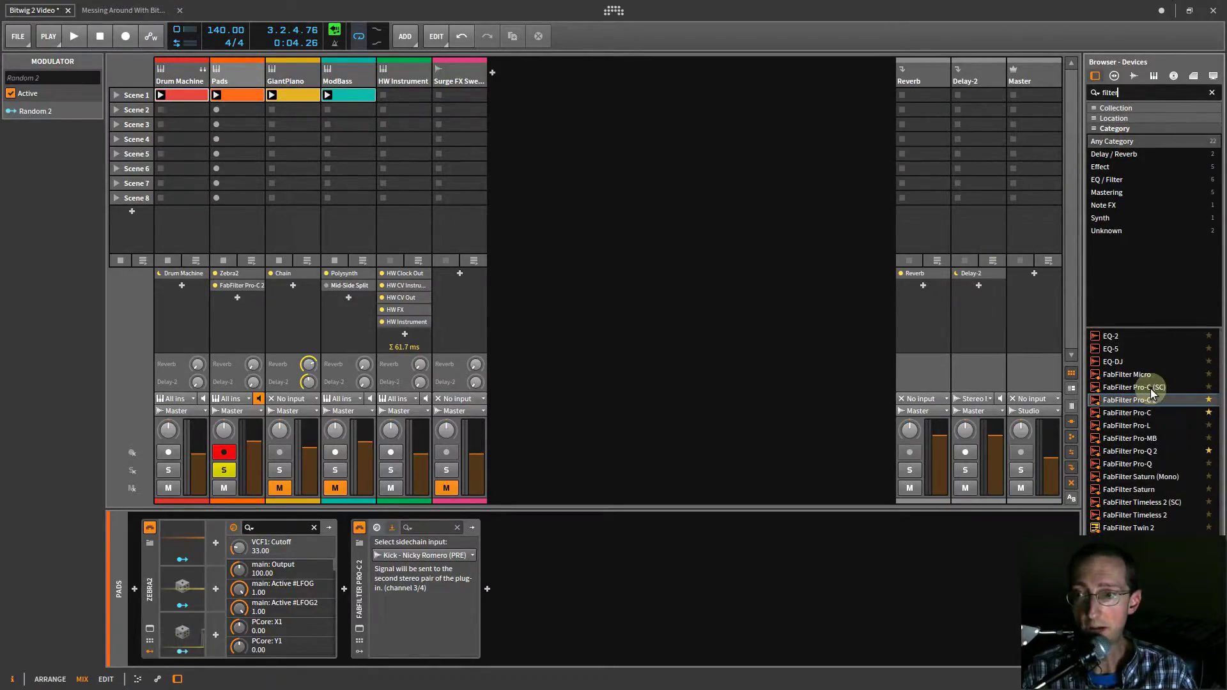
scroll(1149, 388, down, 1)
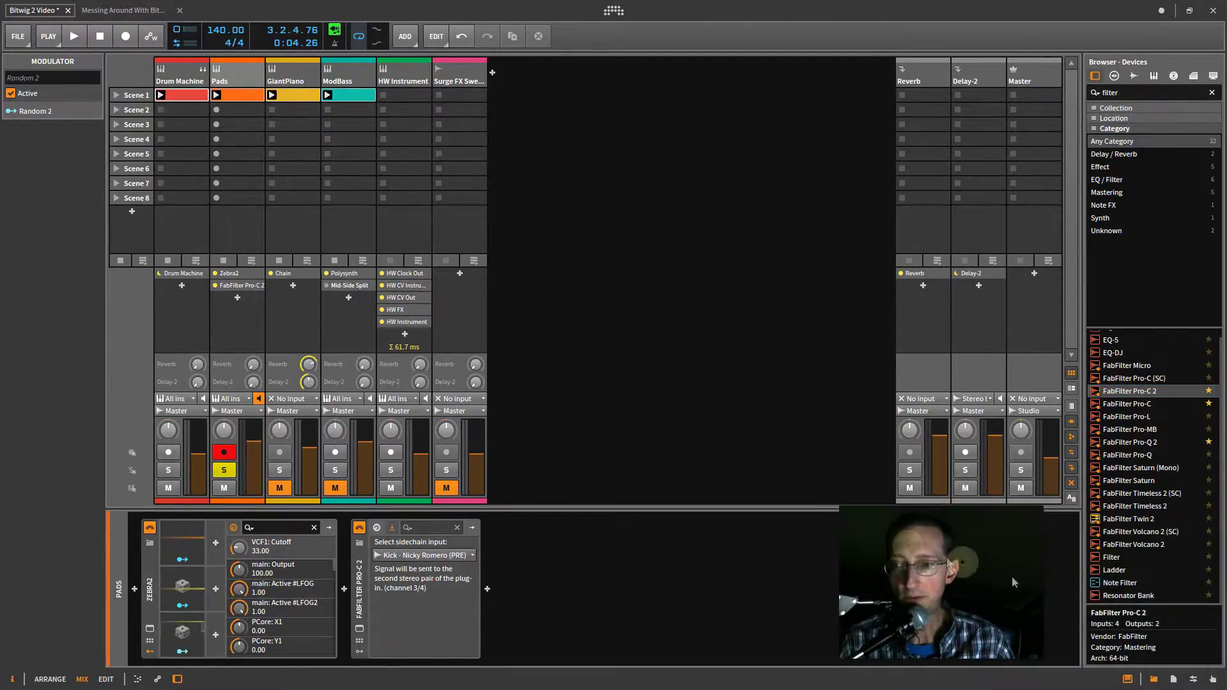
drag(1113, 563, 666, 584)
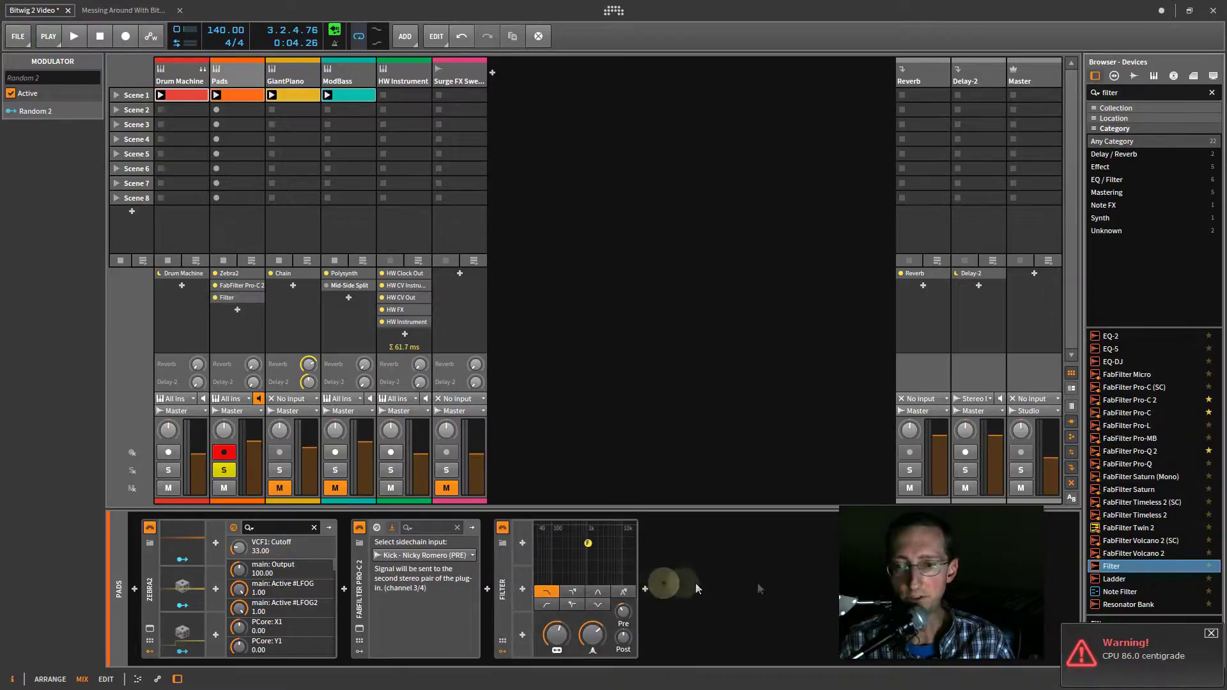
click(1212, 634)
drag(876, 572, 1058, 580)
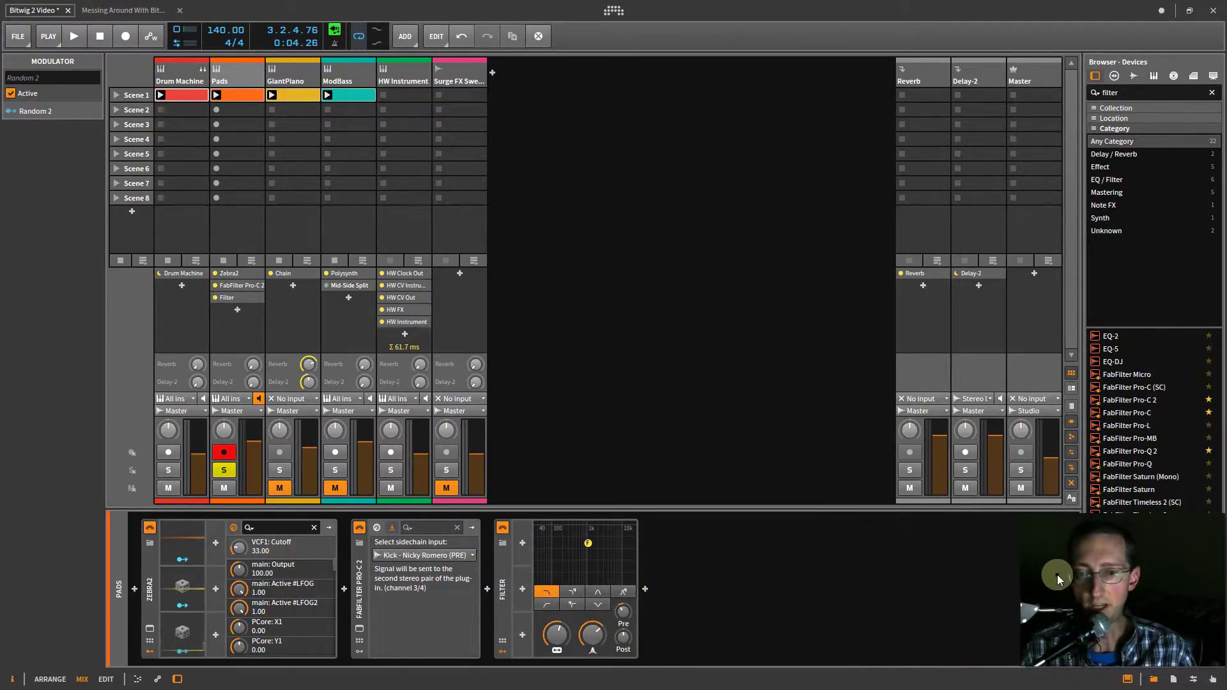
Insert a Classic LFO modulator in the Filter and, with playback started, map it to Cutoff by 31.59 and Resonance by -0.235.
click(522, 544)
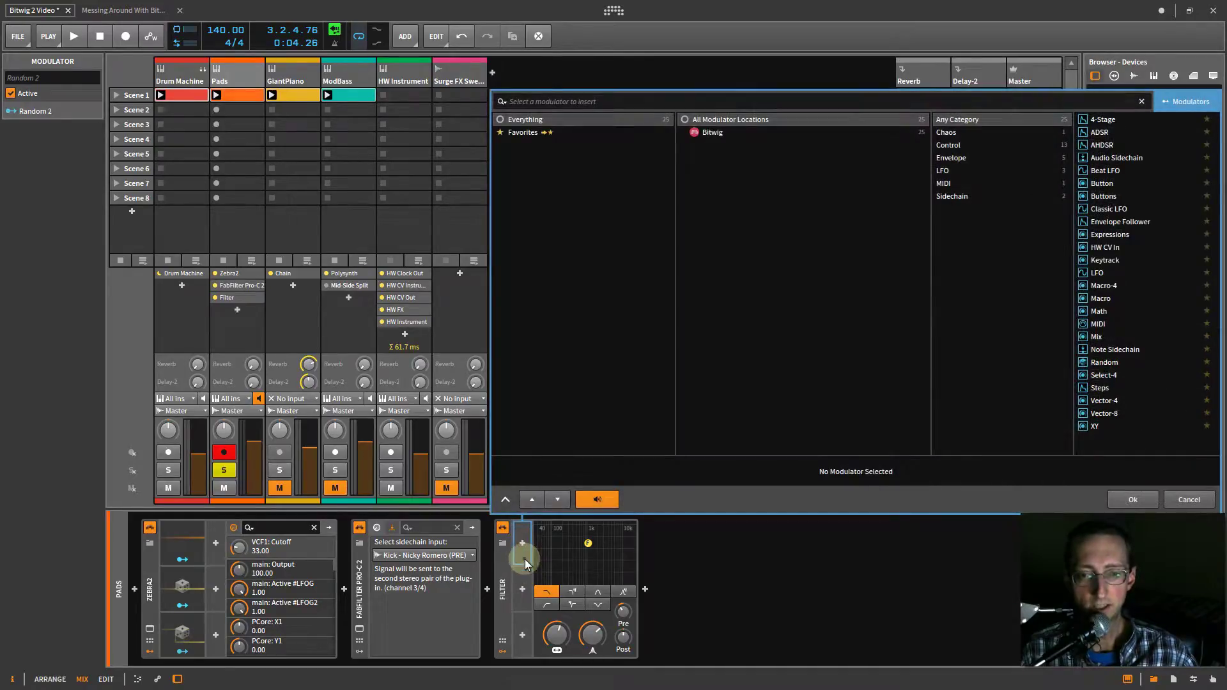
double_click(1127, 224)
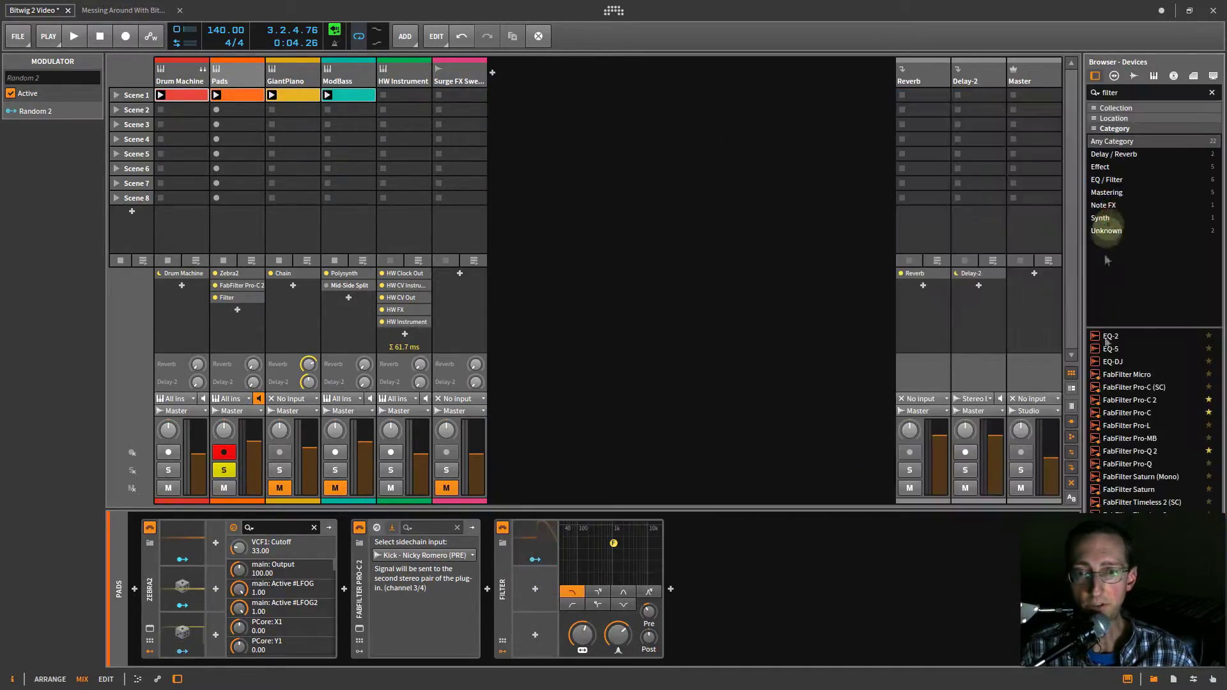
click(536, 561)
drag(583, 645, 583, 637)
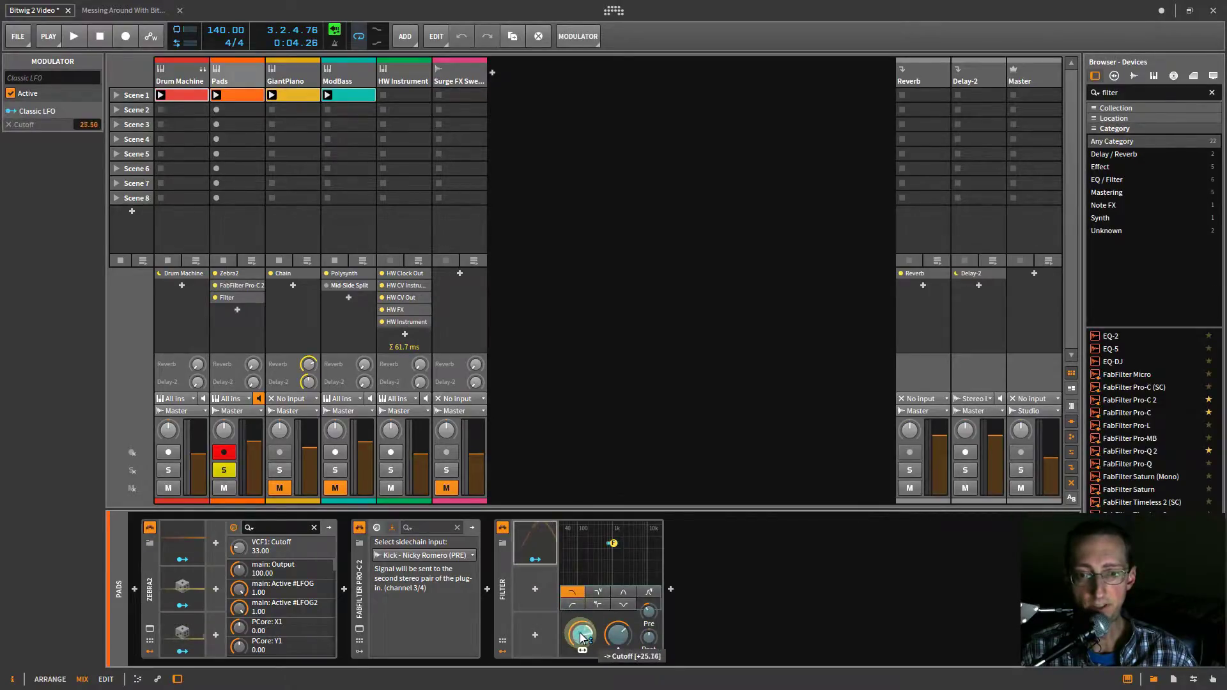
key(space)
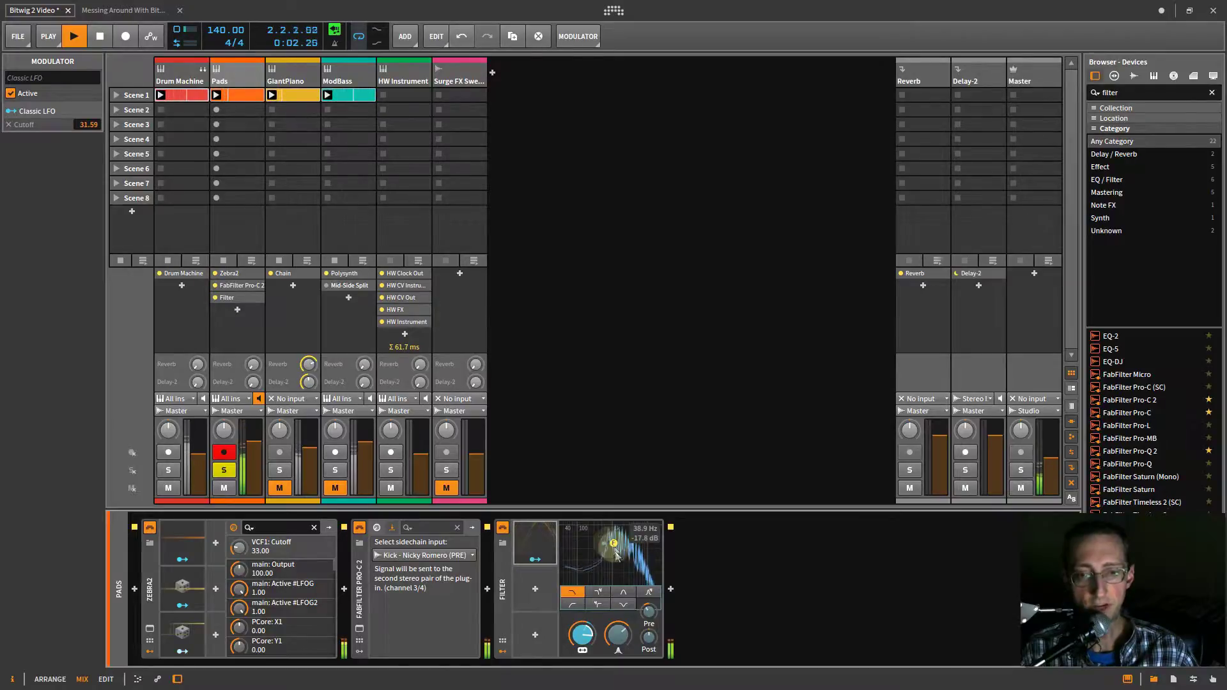
drag(613, 631, 623, 649)
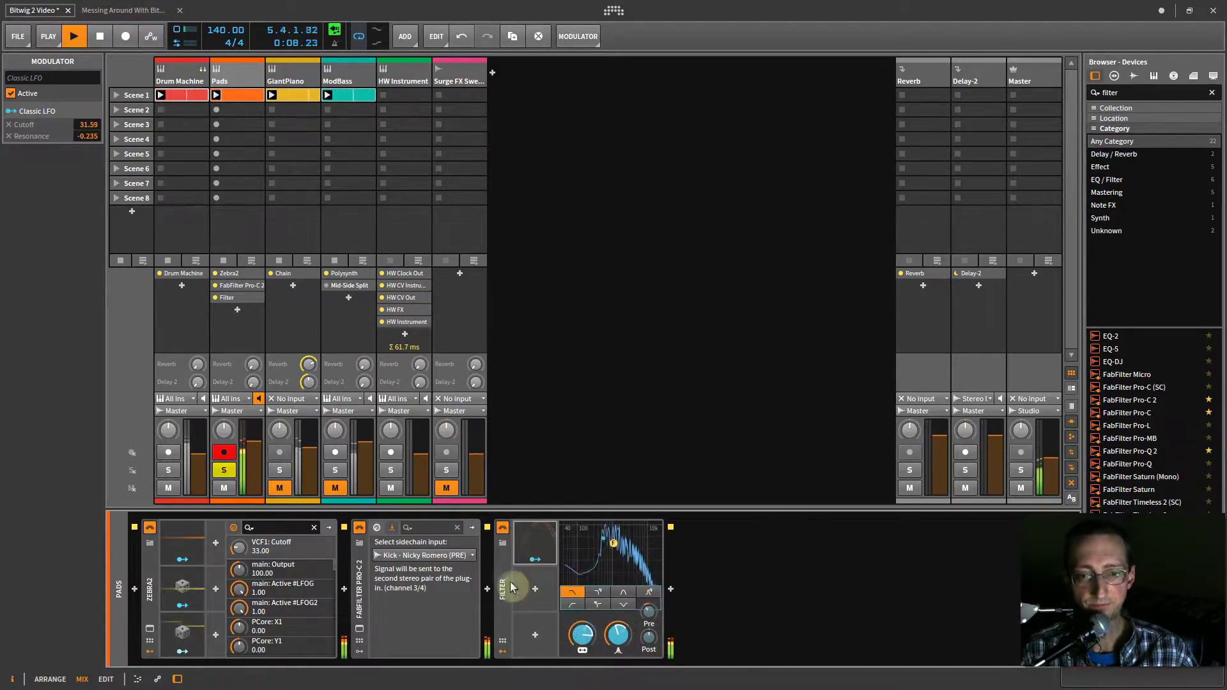
Delete the Filter device from the Pads chain.
click(501, 562)
key(Delete)
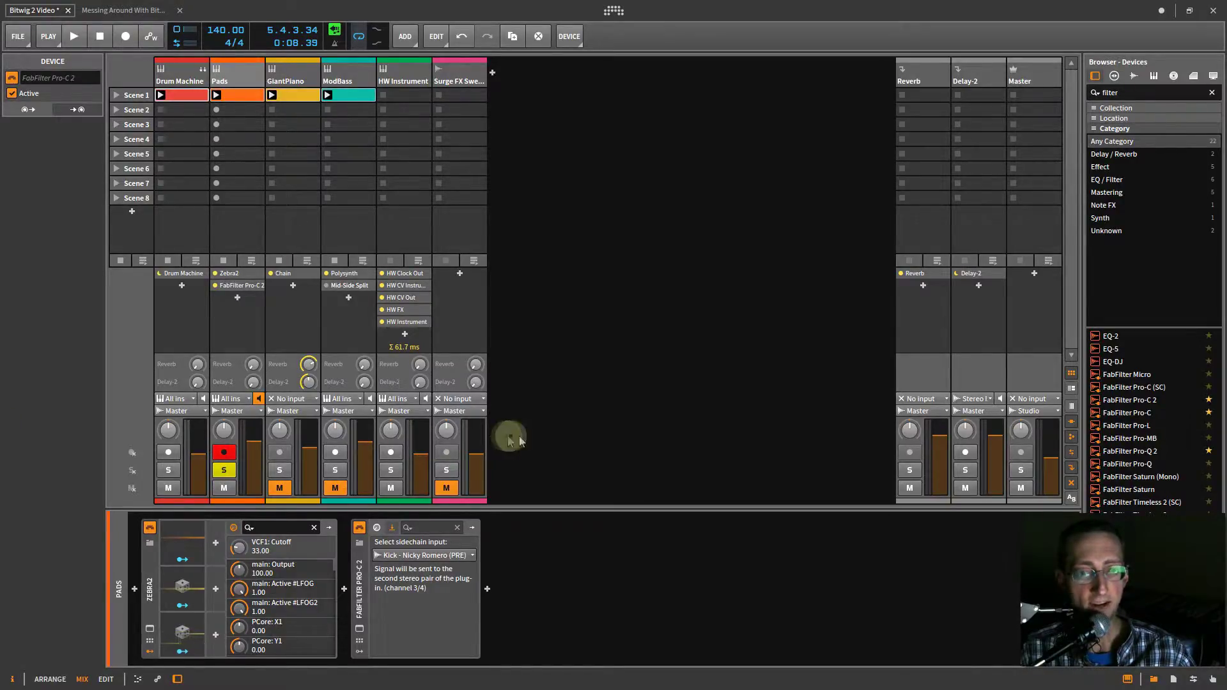
click(612, 585)
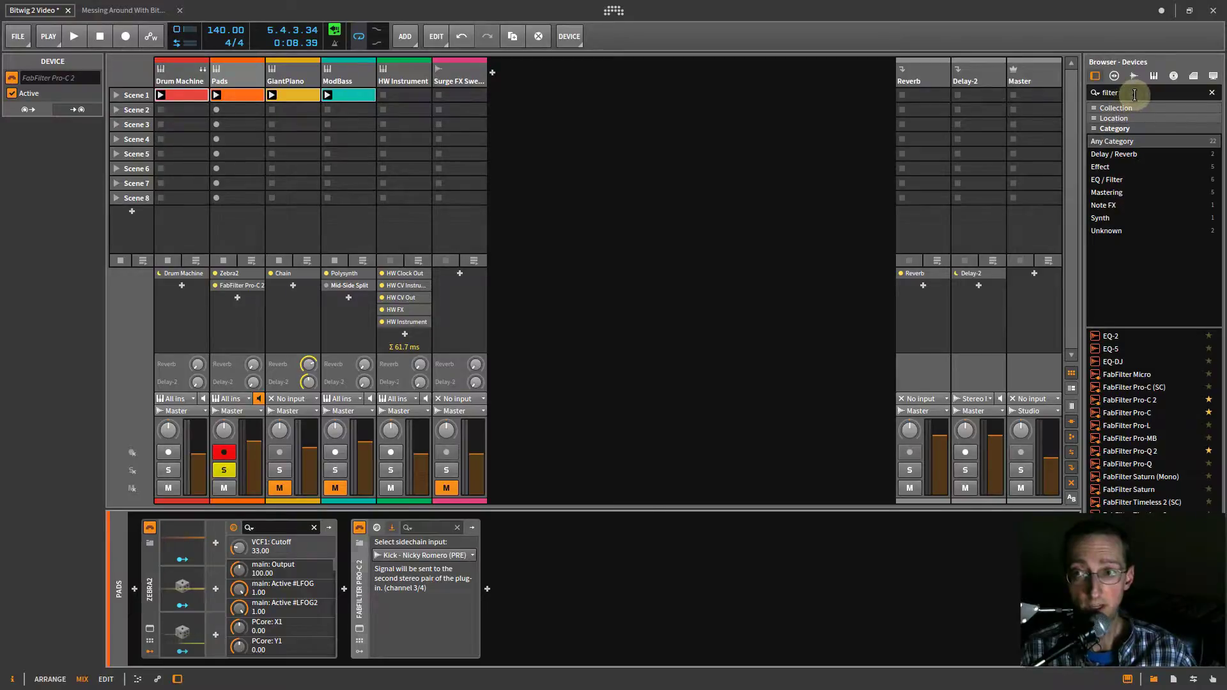
Search the device browser for "spectrum", add the Spectrum Analyzer after FabFilter Pro-C 2 on Pads, and start playback.
drag(1135, 94, 1083, 95)
text(spectrum)
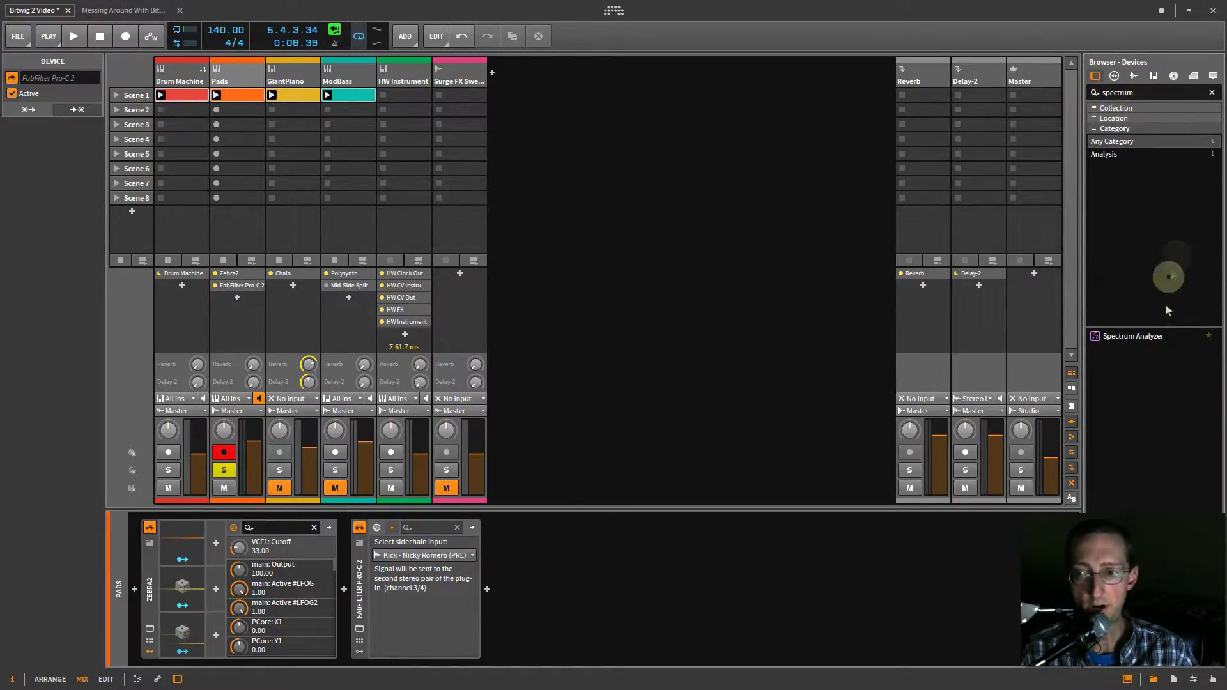
drag(1149, 344, 543, 639)
click(642, 371)
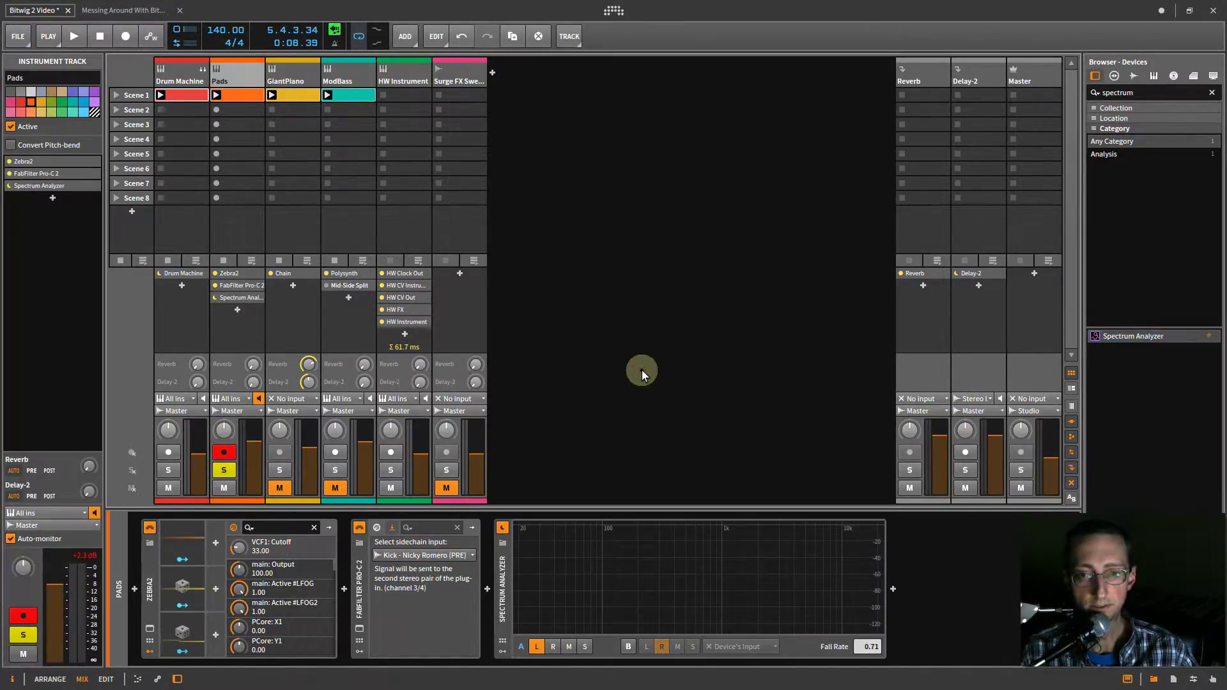
click(74, 37)
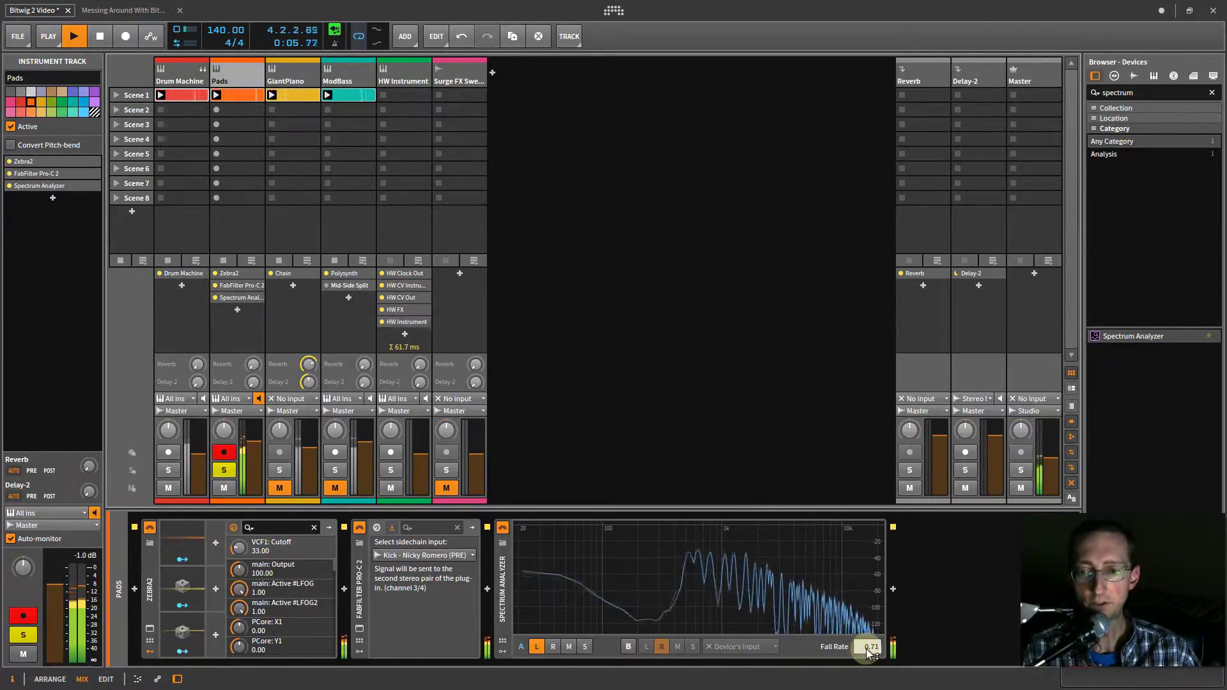
Set the Spectrum Analyzer's Fall Rate to 0.90 while the Pads track plays.
drag(868, 650, 874, 652)
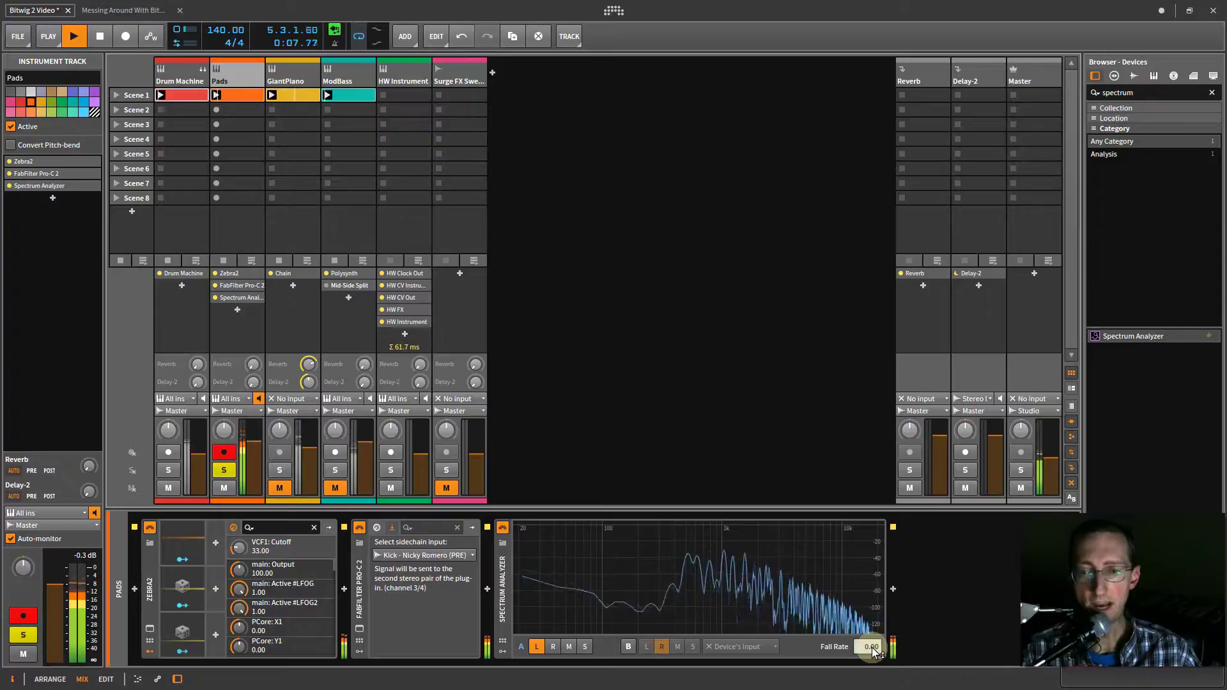
double_click(872, 647)
drag(873, 650, 874, 655)
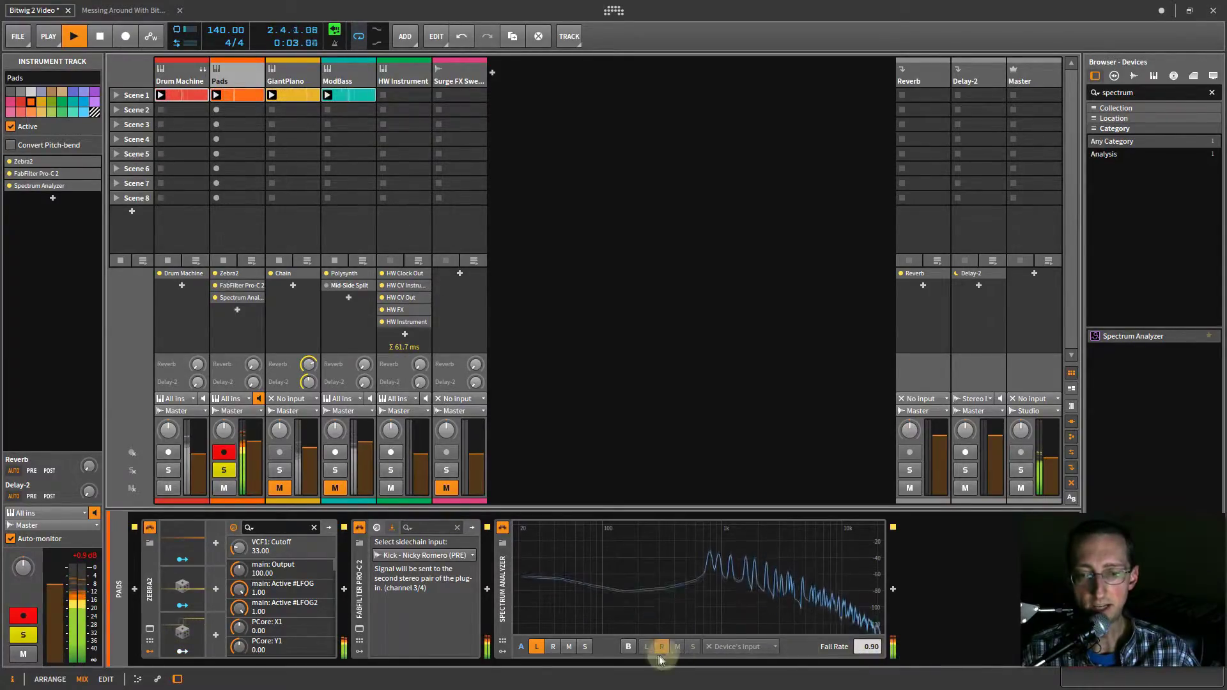
Enable the Spectrum Analyzer's B trace on the Side signal and switch the A trace to Mid.
click(629, 646)
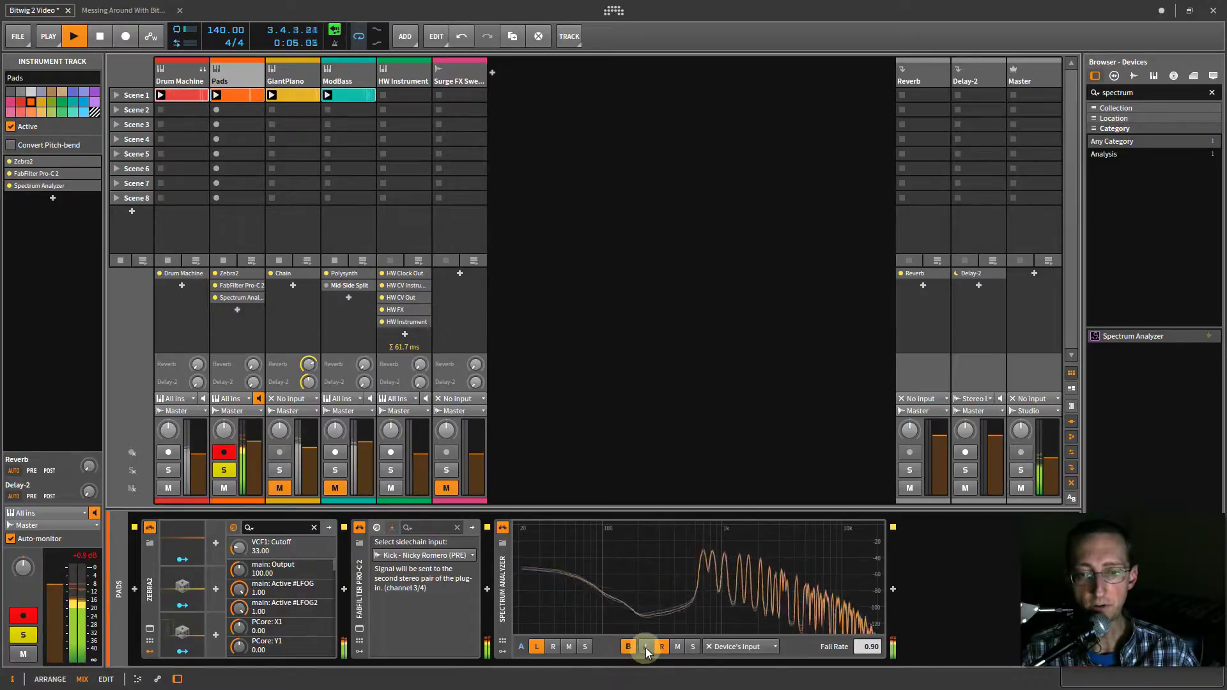
click(647, 647)
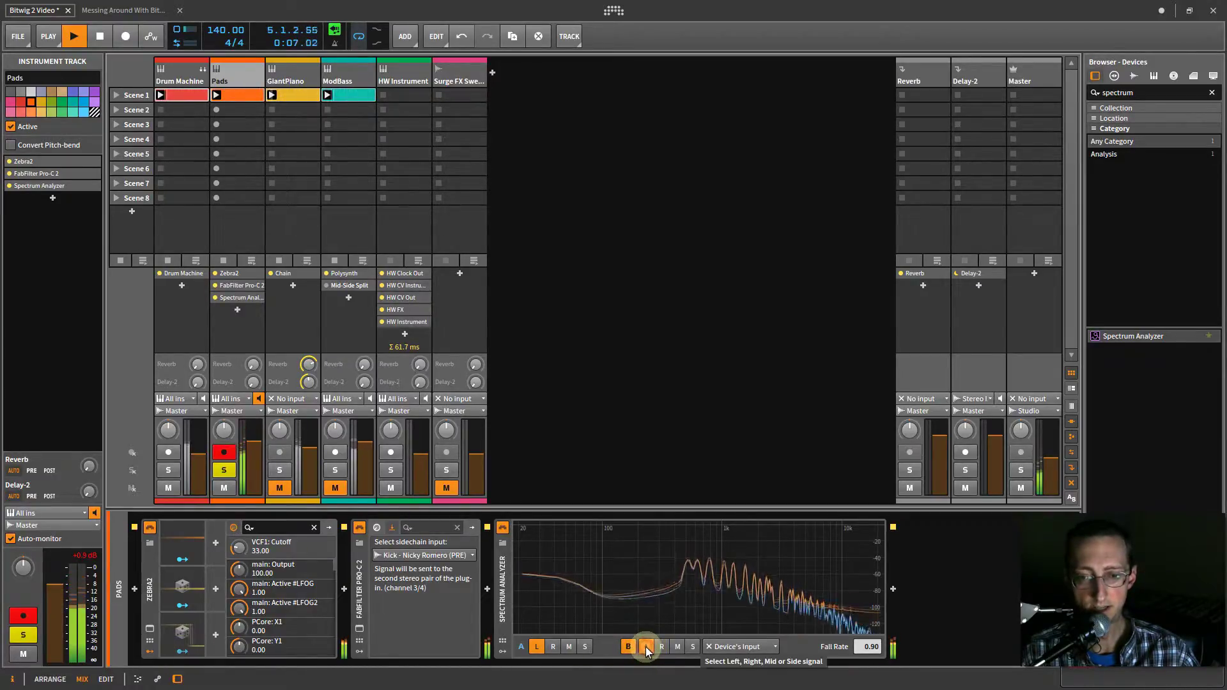
click(691, 648)
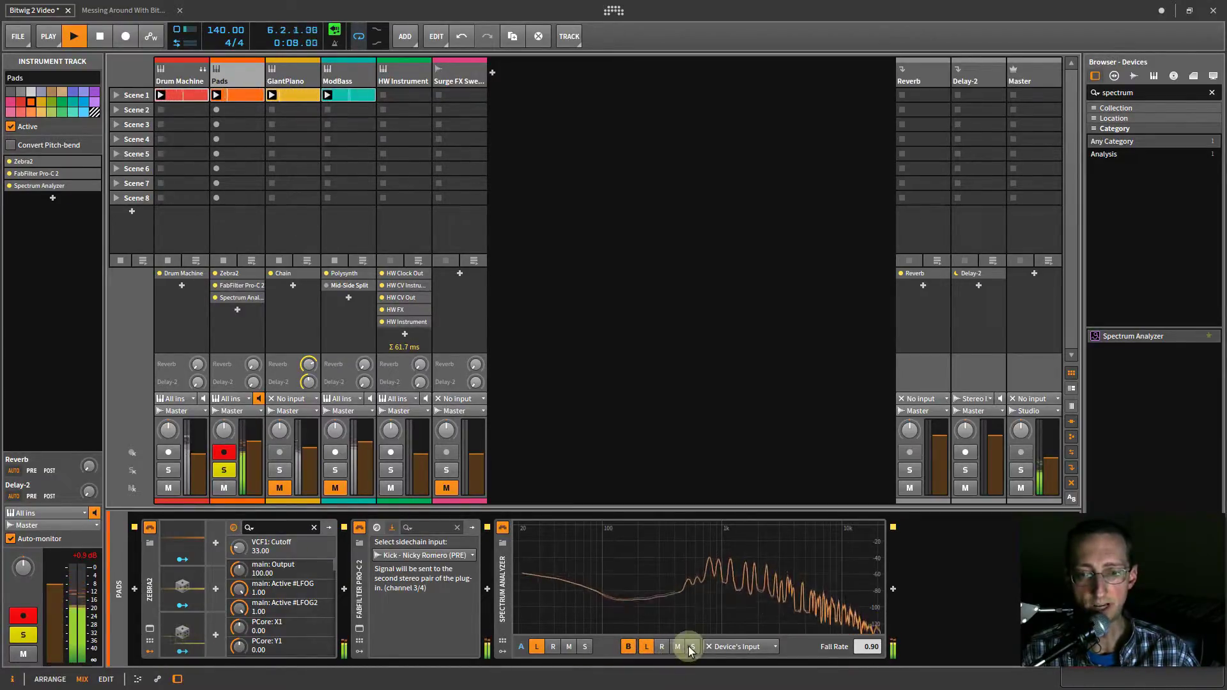
click(693, 647)
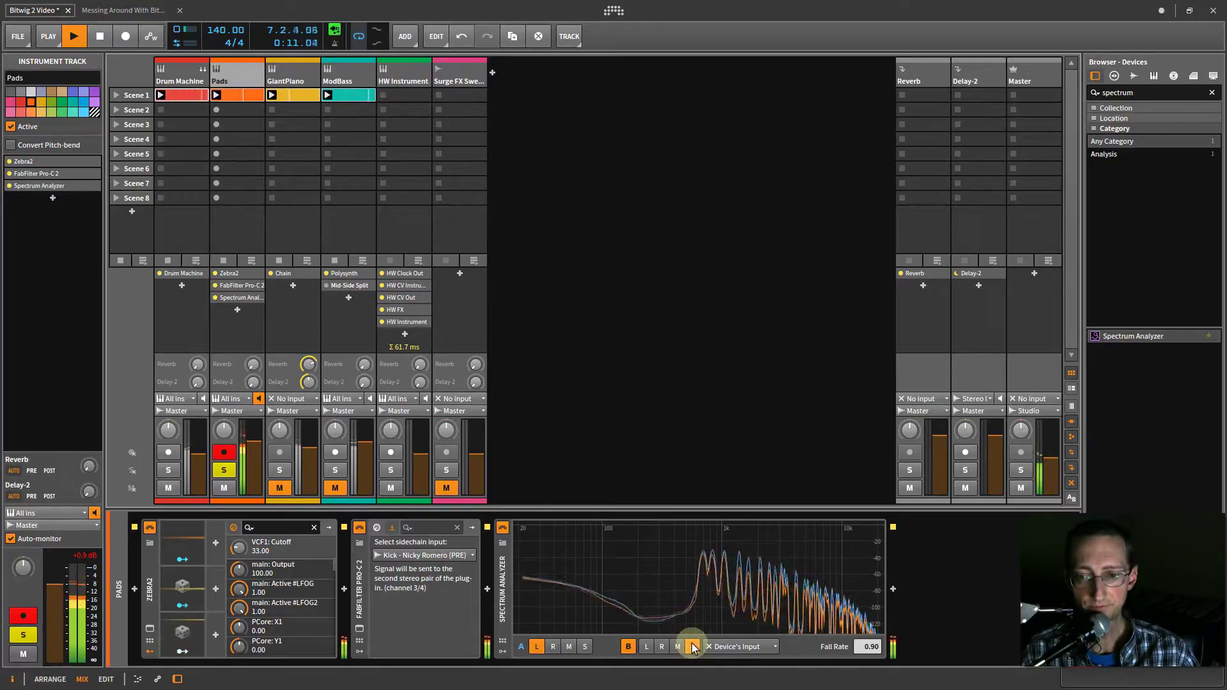
click(569, 648)
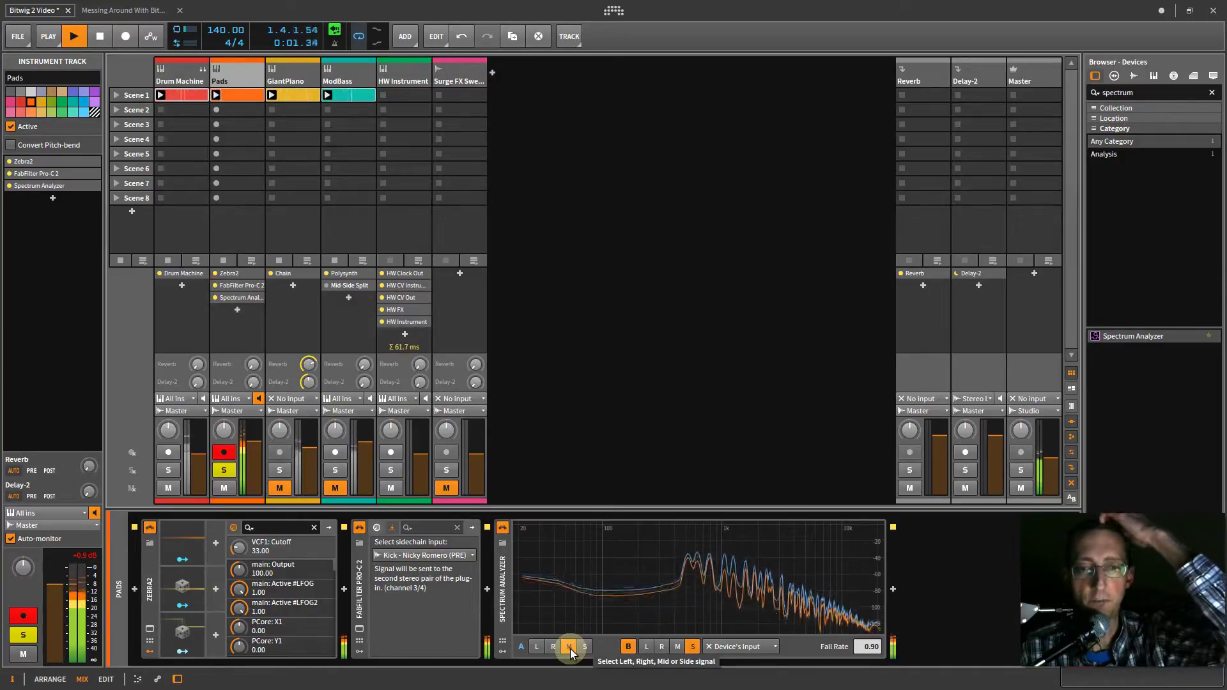
Delete the Spectrum Analyzer from the Pads chain and stop playback.
click(503, 574)
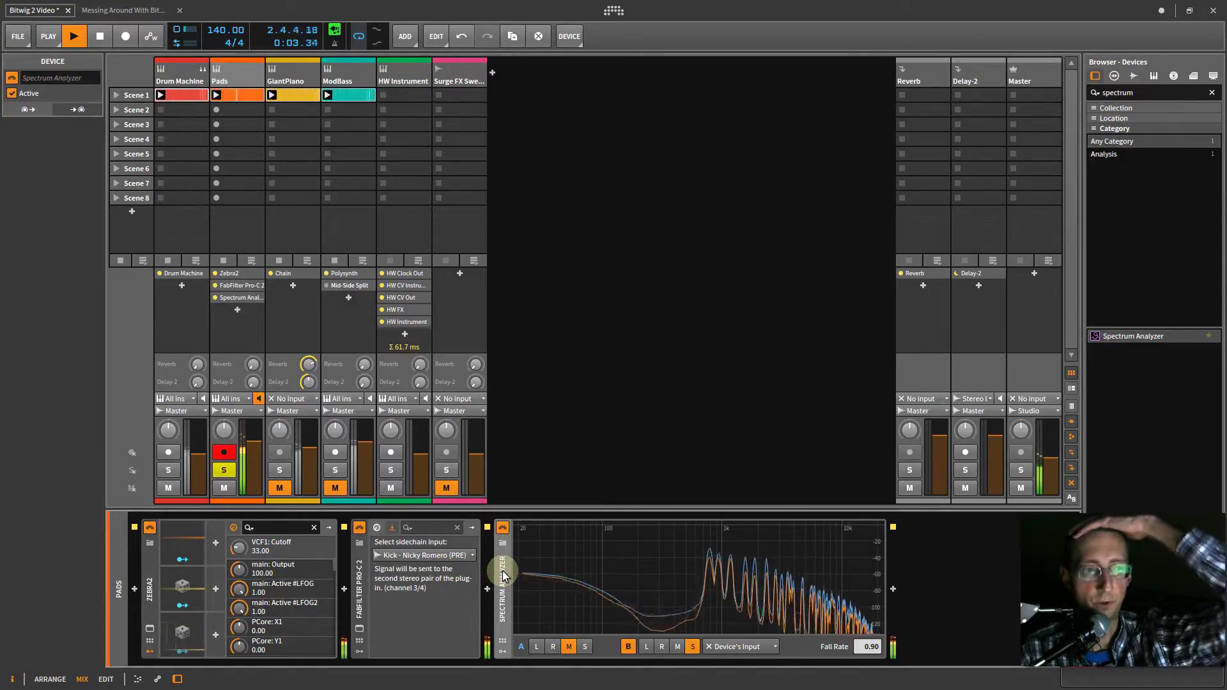
key(Delete)
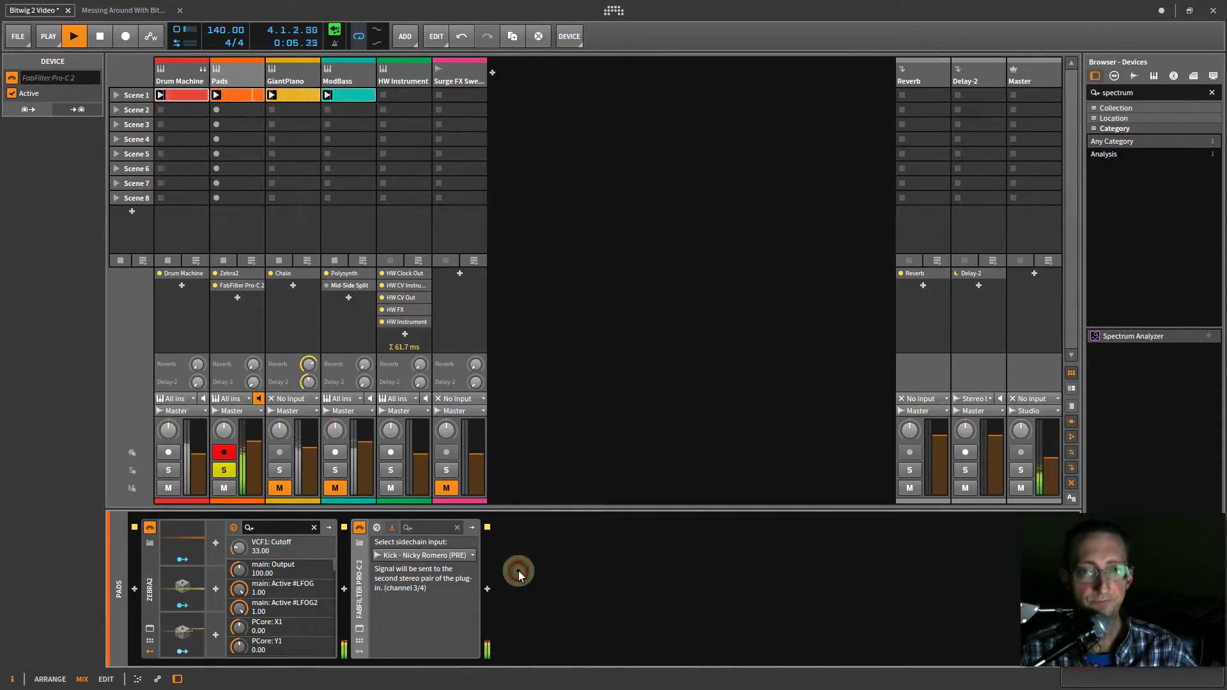
key(space)
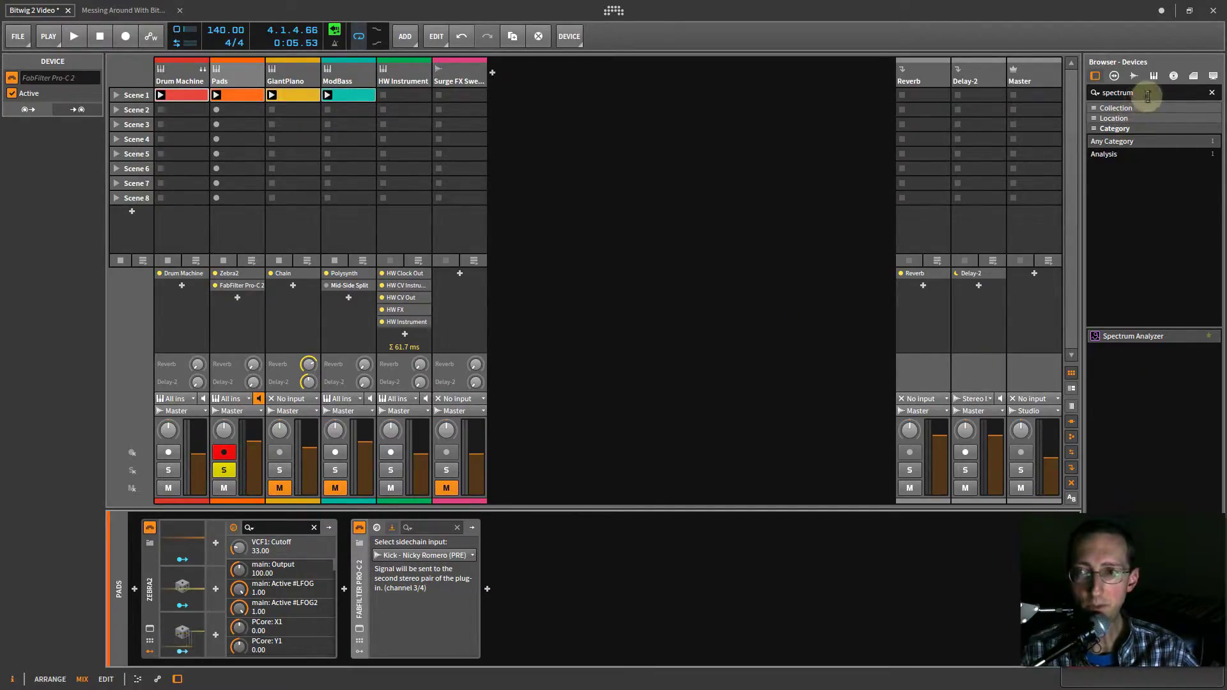
Search the device browser for "multi" and add Multi-Note before Zebra2 on the Pads track.
drag(1148, 96, 1094, 93)
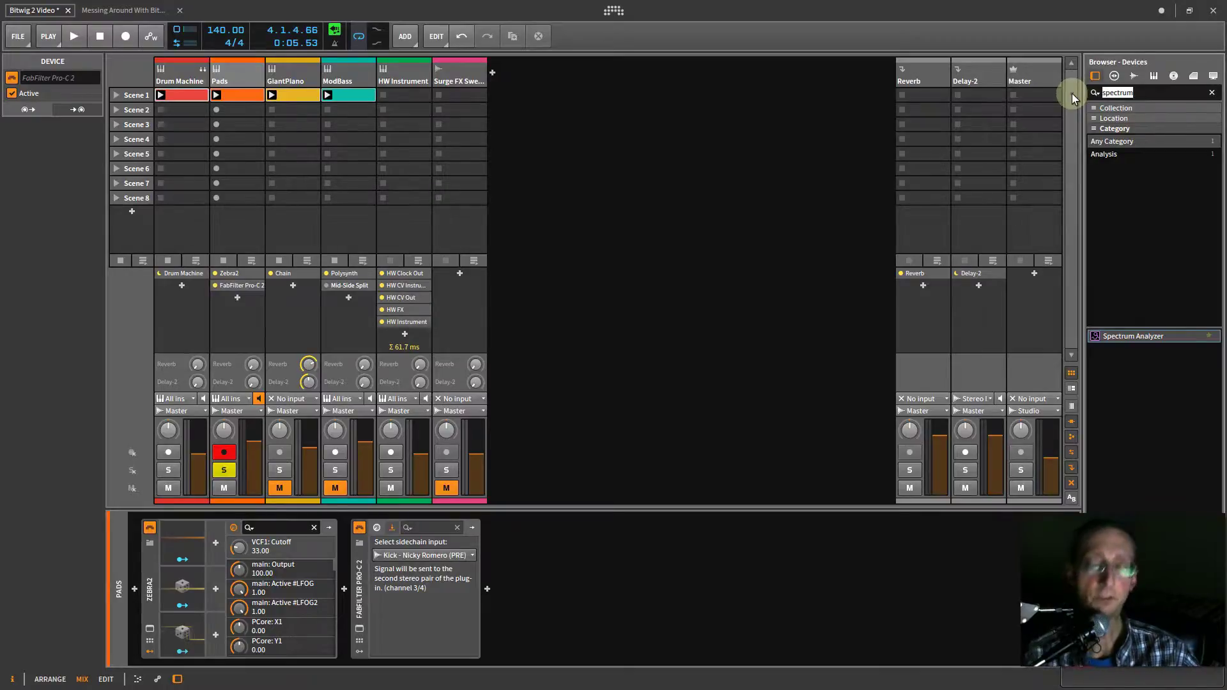
text(multi)
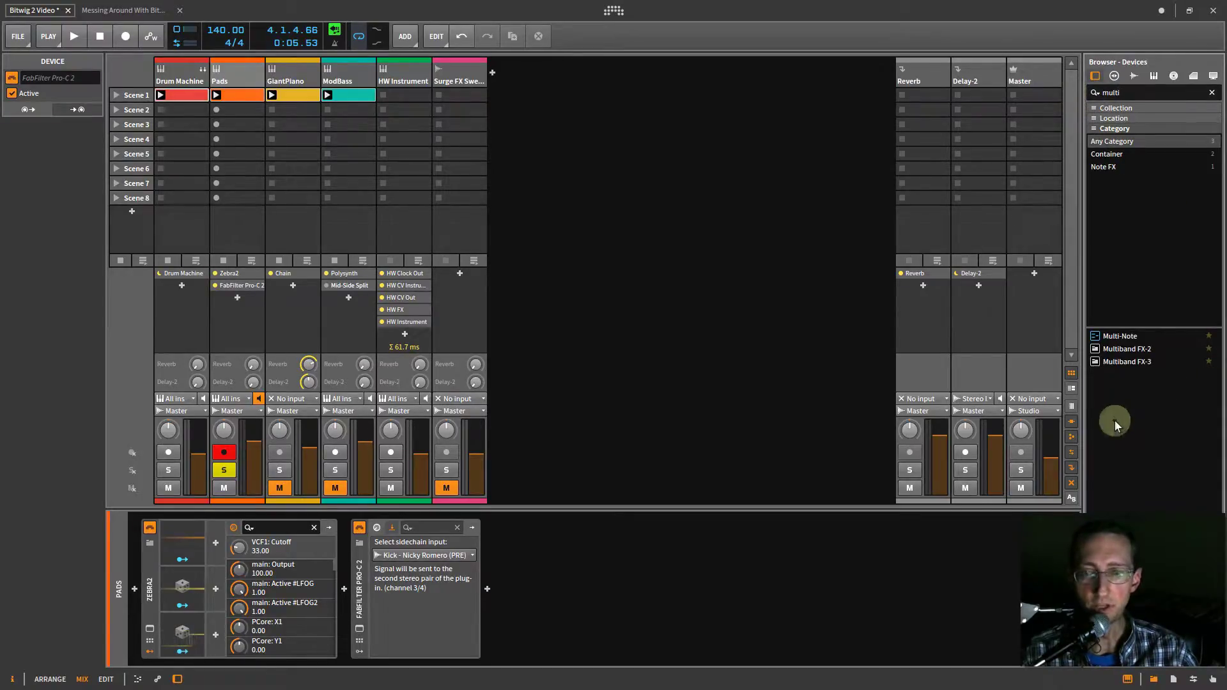
drag(1118, 342, 144, 590)
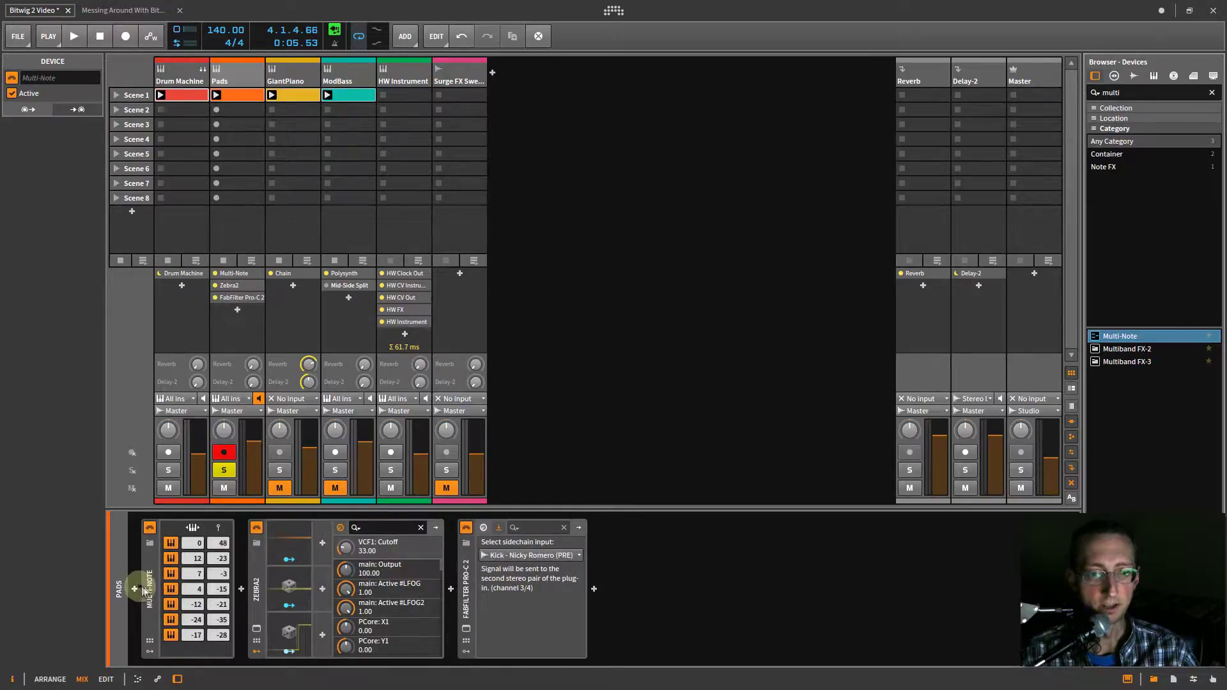
Mute the D#4 and G4 notes of bar 1 in the Pads Scene 1 clip and show the full note editor with the devices.
double_click(244, 101)
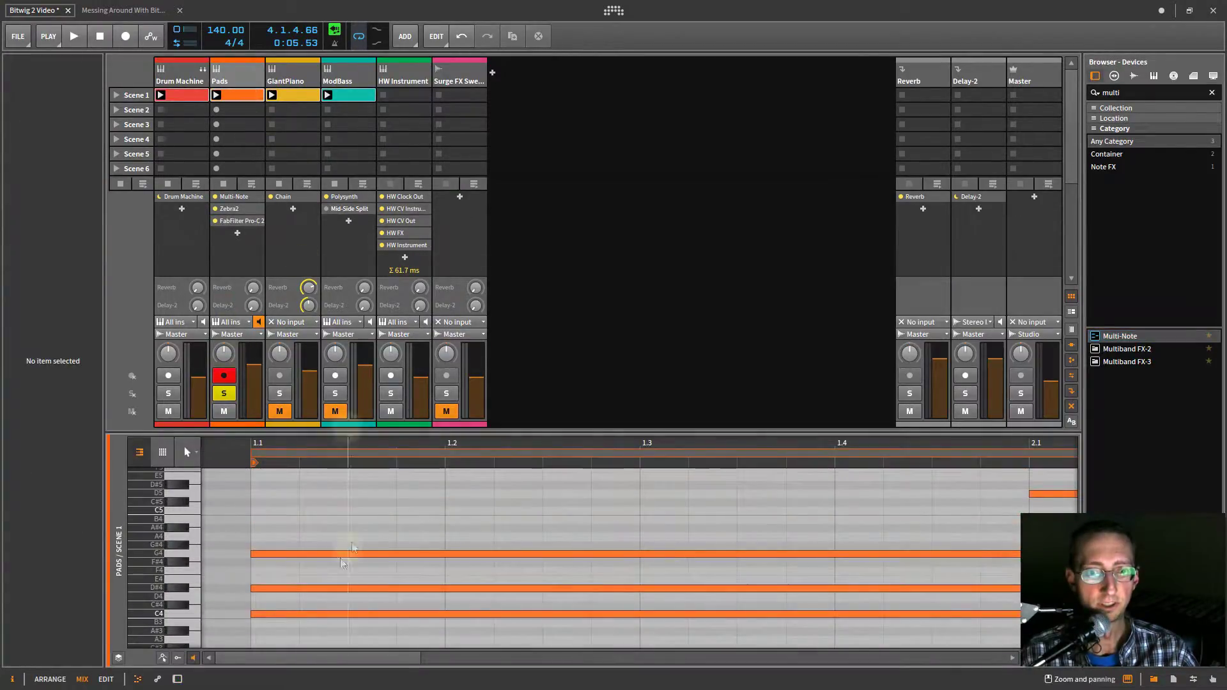
drag(286, 526, 325, 604)
key(shift+m)
click(235, 72)
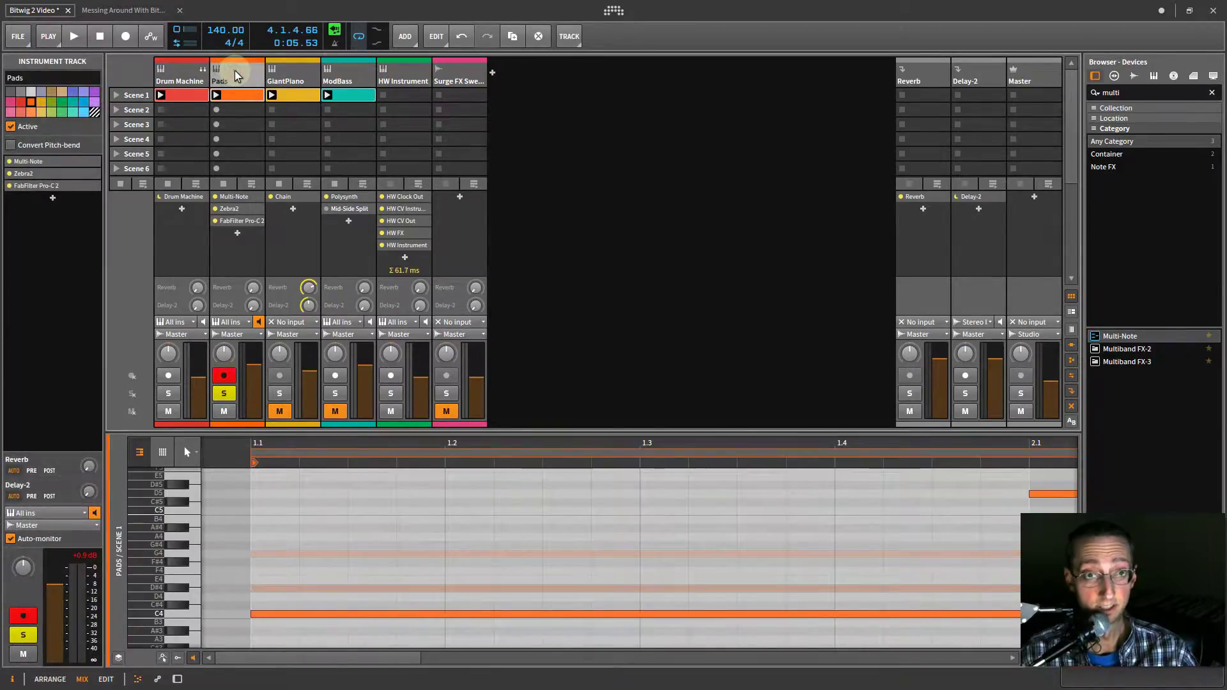
key(shift+Tab)
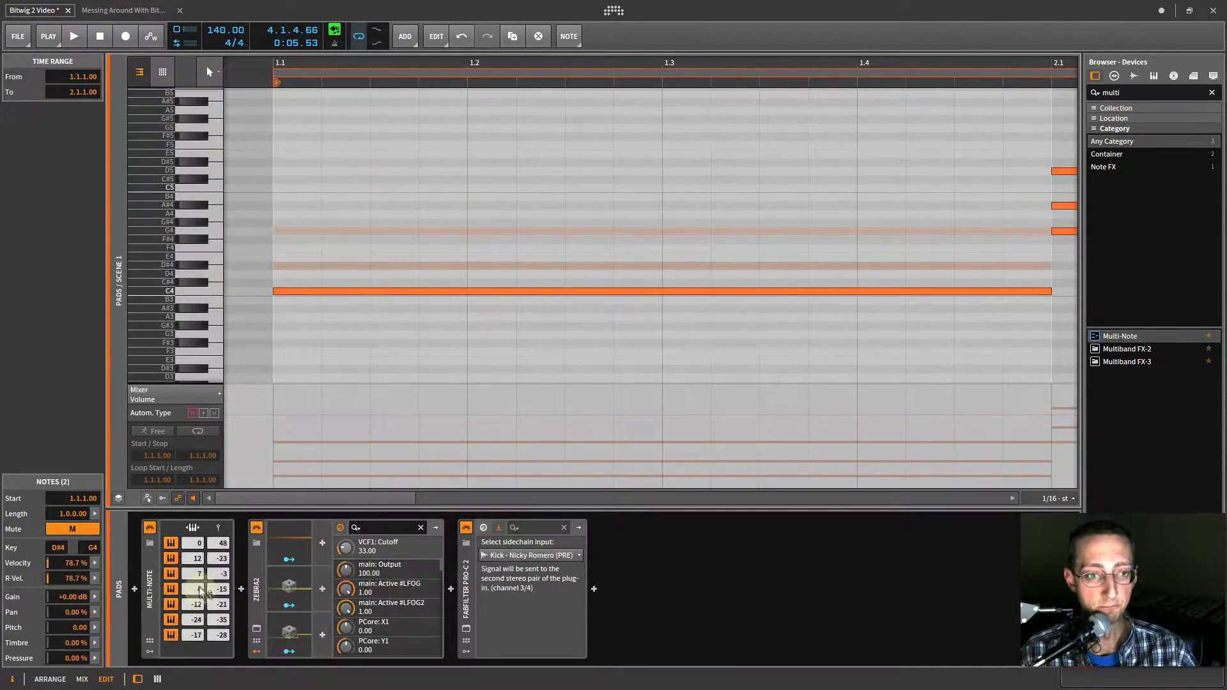
Keep only Multi-Note's first three voices enabled, set the second voice's pitch to 3, and audition the clip.
click(171, 603)
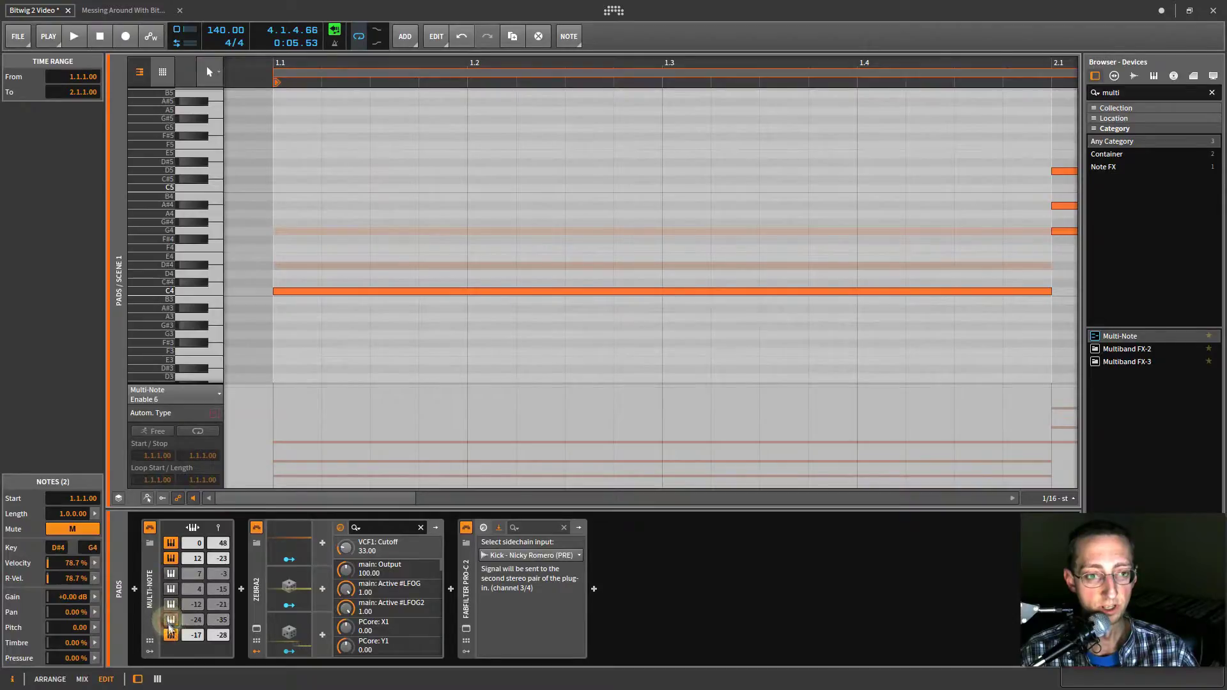
double_click(197, 559)
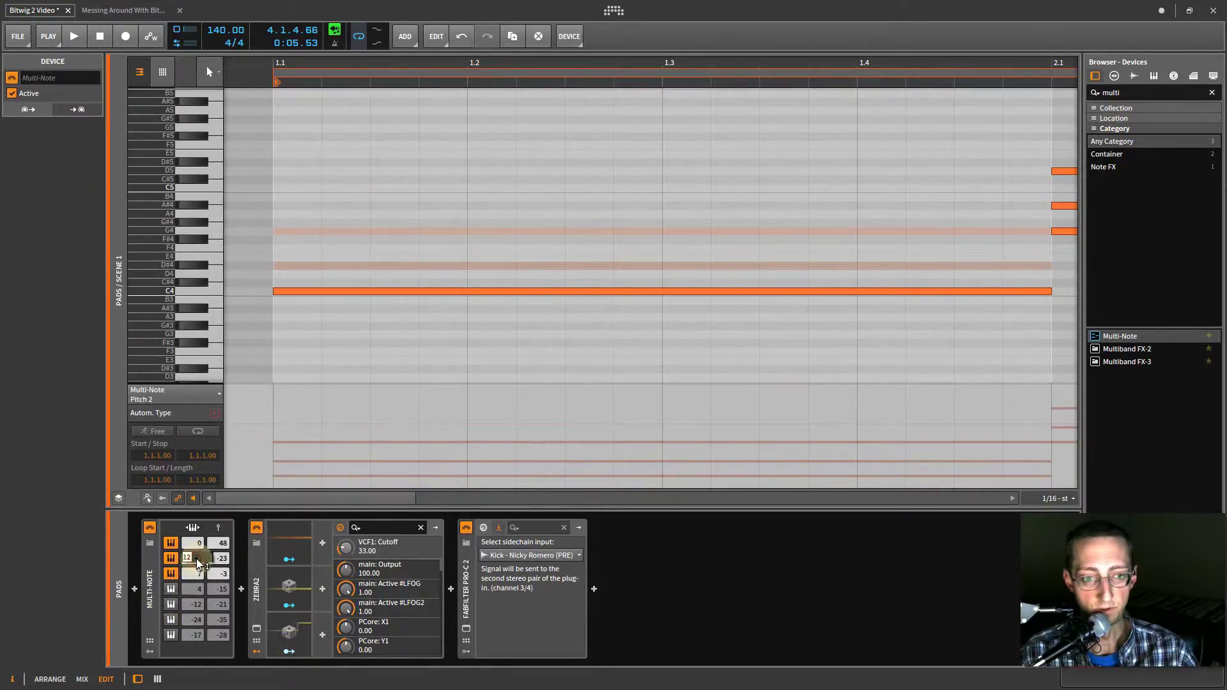
text(3)
key(Return)
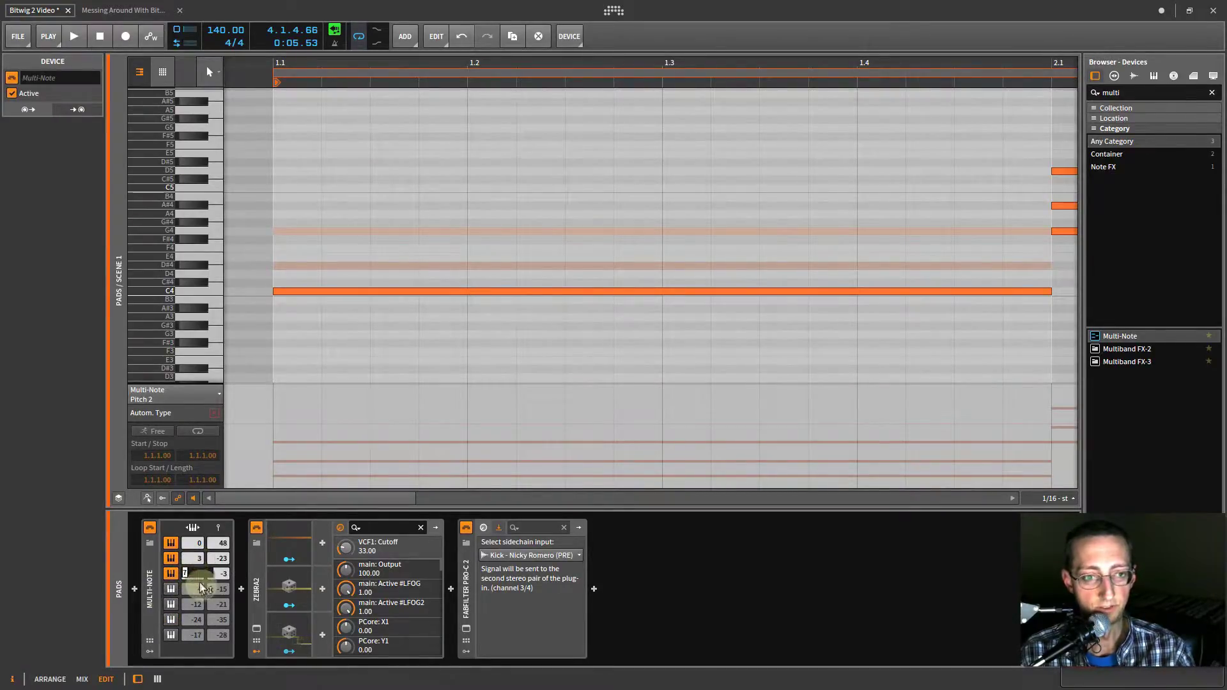
key(space)
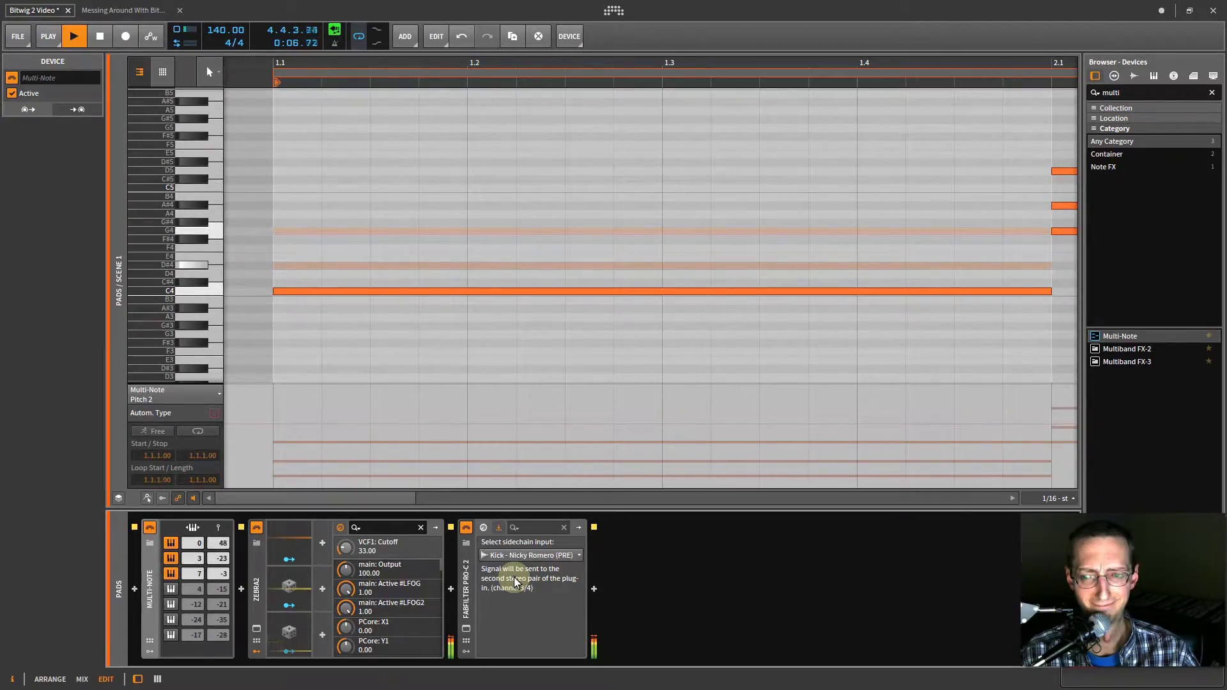
key(space)
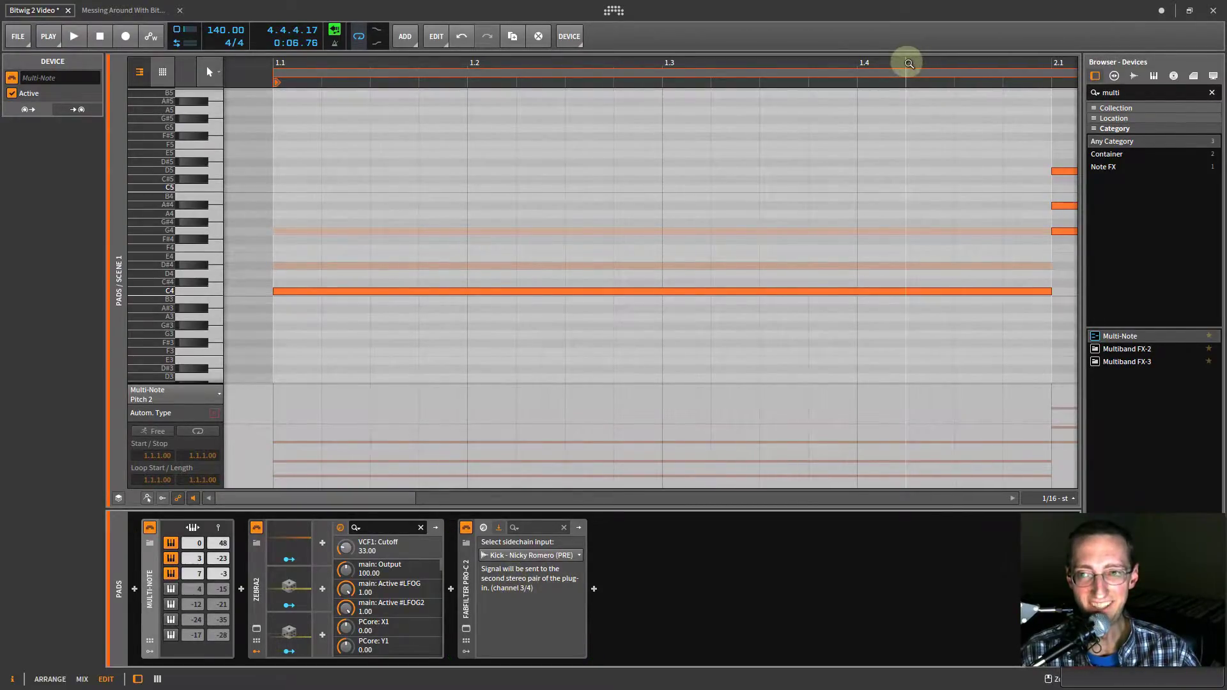
Mute the two upper notes of each chord in bars 2 to 4 of the Pads clip and audition the result.
scroll(909, 63, down, 8)
drag(602, 149, 718, 225)
key(m)
drag(834, 214, 847, 274)
key(m)
key(space)
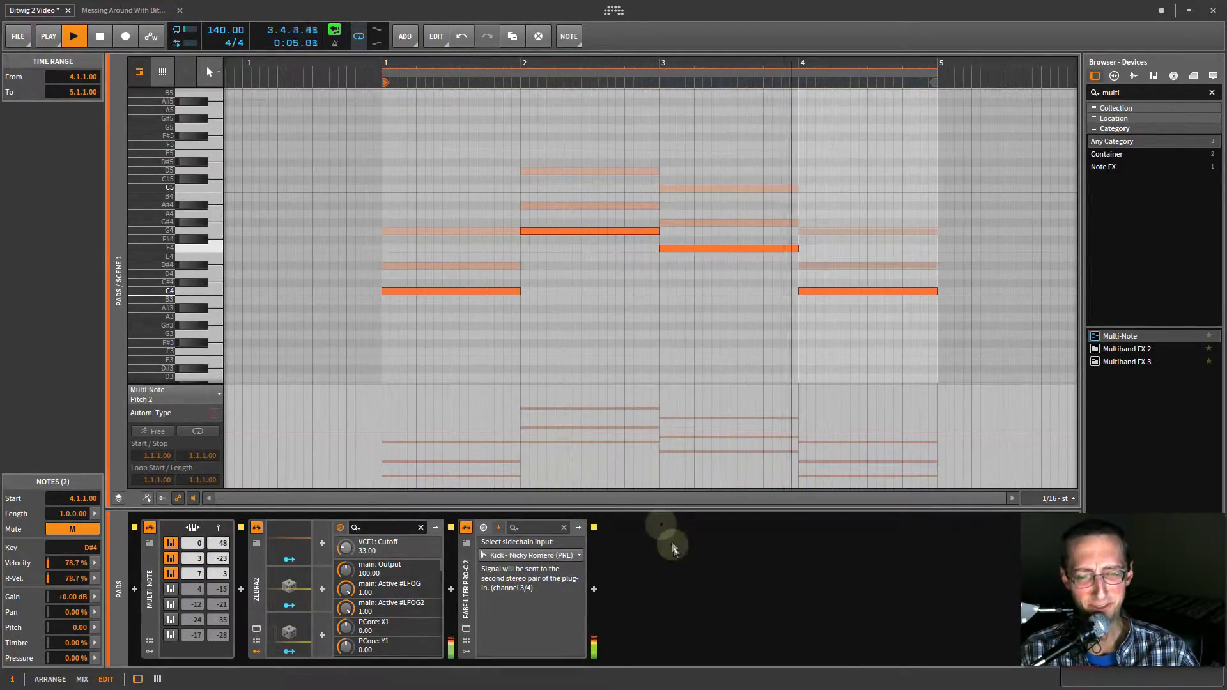
click(672, 536)
key(space)
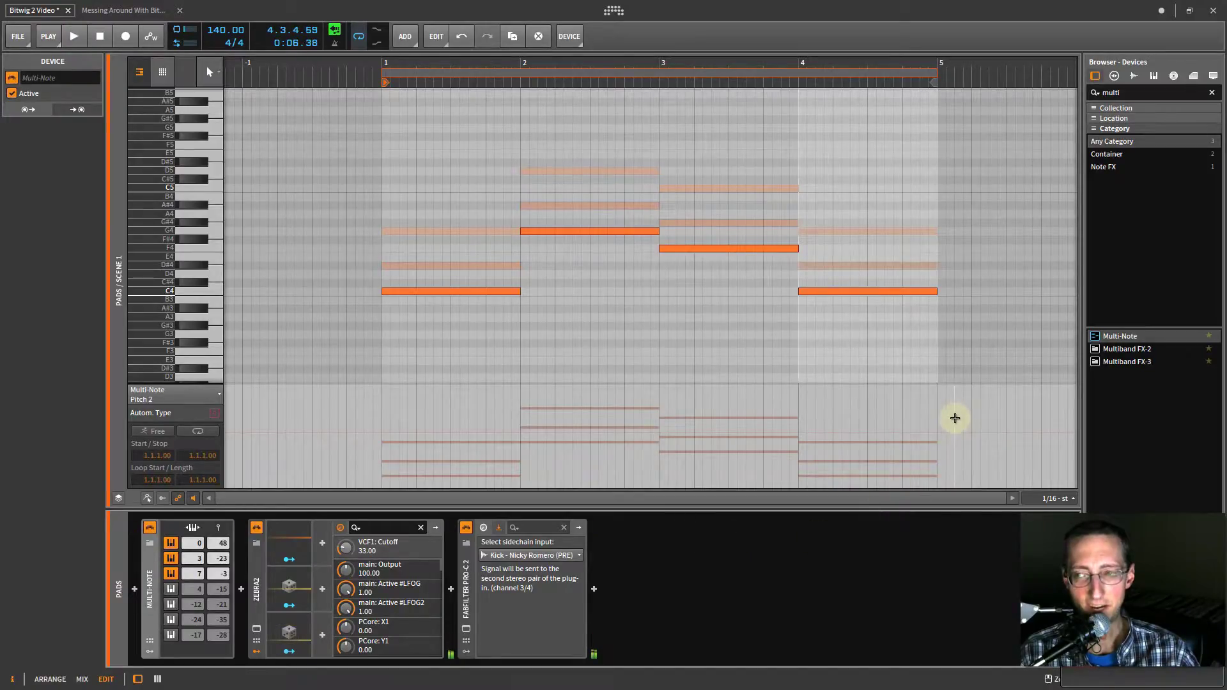
Search for "velo", add Note Velocity between Multi-Note and Zebra2, and pull its curve's midpoint lower during playback.
click(1126, 93)
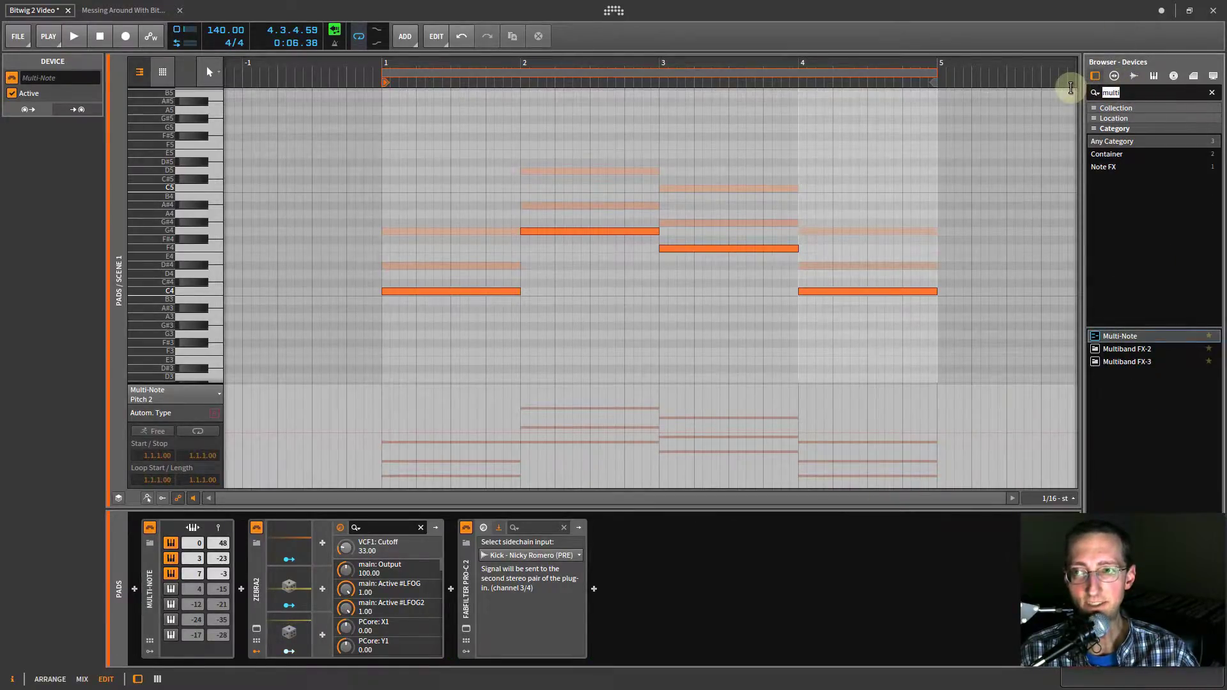
text(velo)
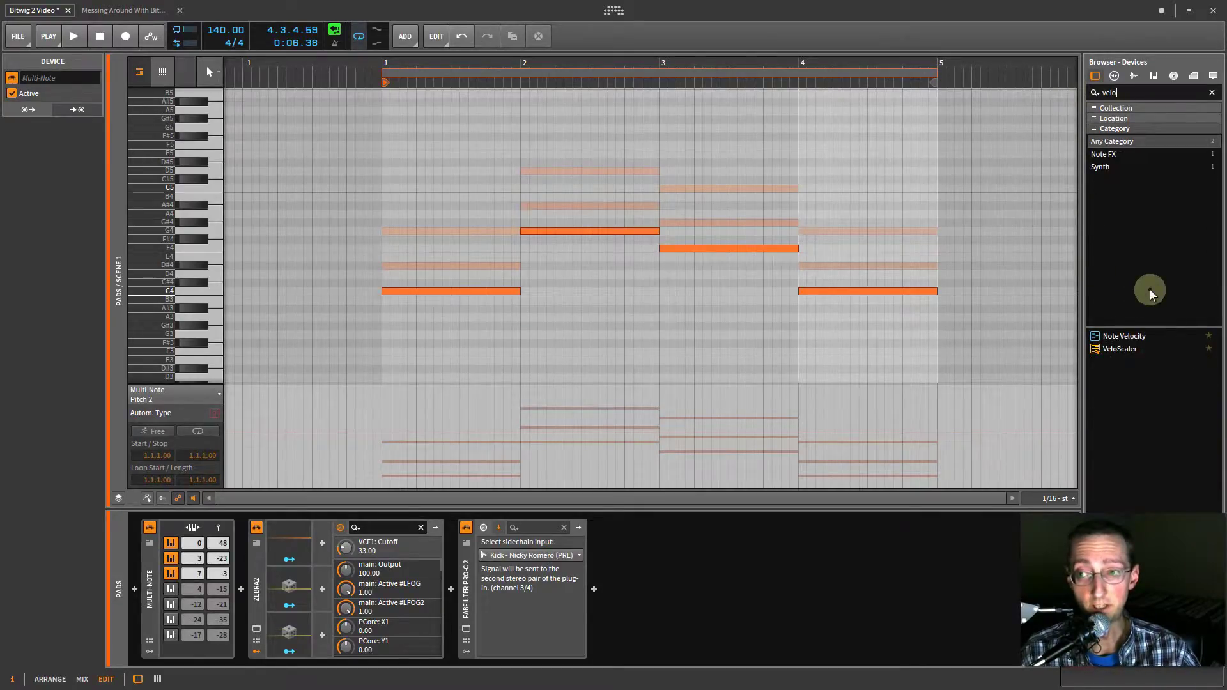
drag(1137, 342, 246, 571)
key(space)
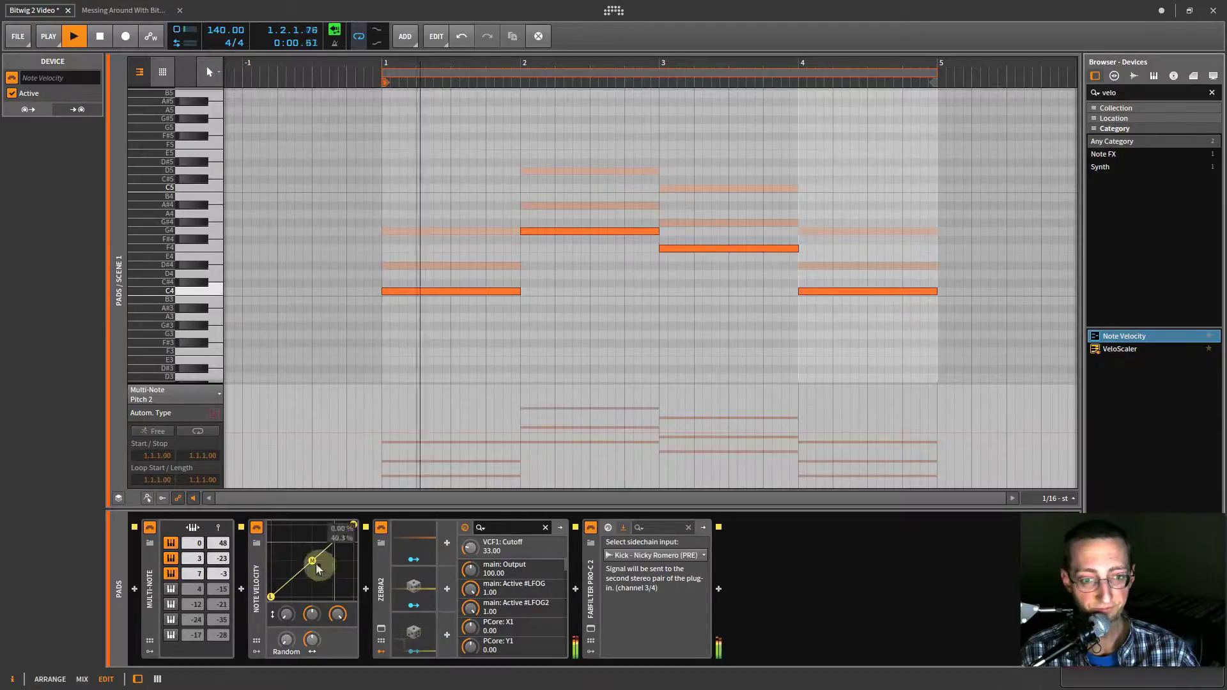
mouse_move(315, 570)
mouse_down()
mouse_move(334, 523)
mouse_move(299, 546)
mouse_move(300, 563)
mouse_move(334, 577)
mouse_move(300, 570)
mouse_move(325, 569)
mouse_up()
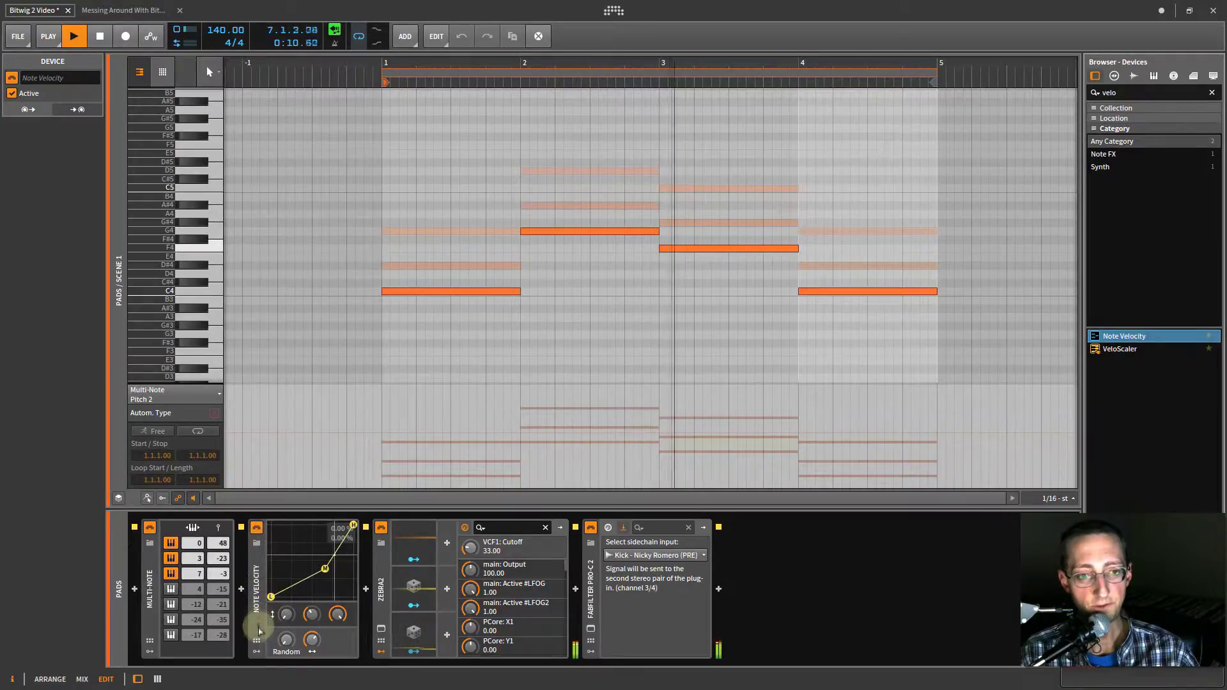
click(925, 577)
Search for "note len", try Note Length between Note Velocity and Zebra2 with brief playback, and delete it.
click(1136, 92)
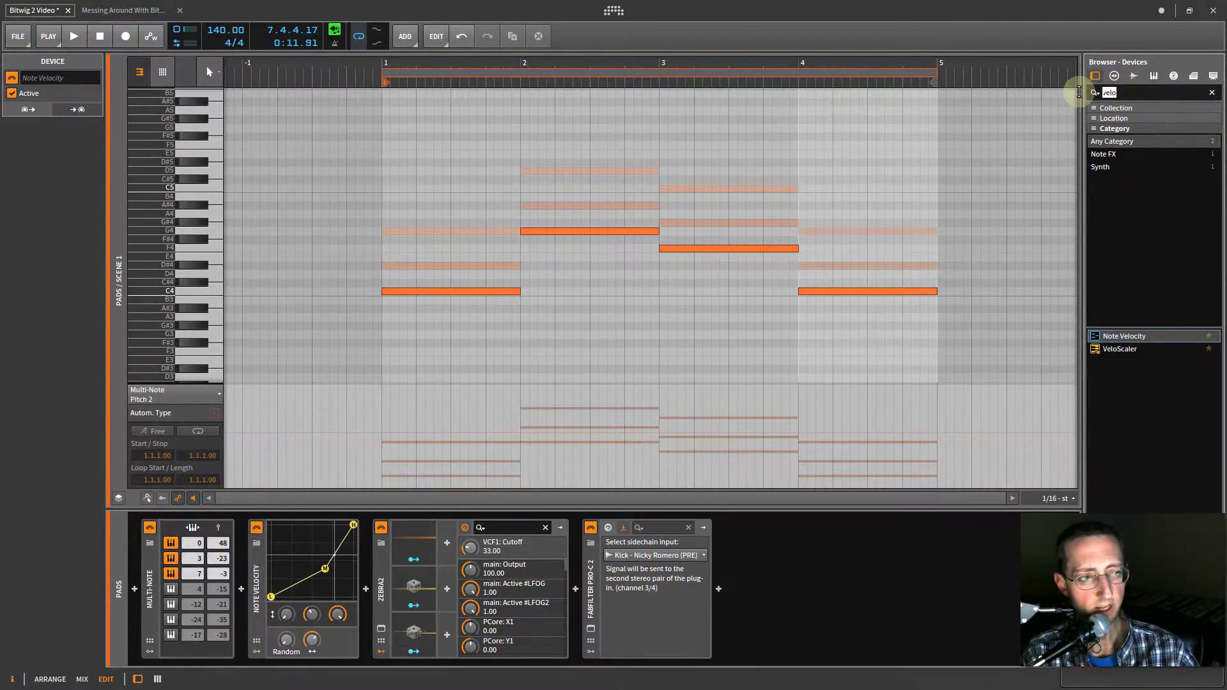
text(note len)
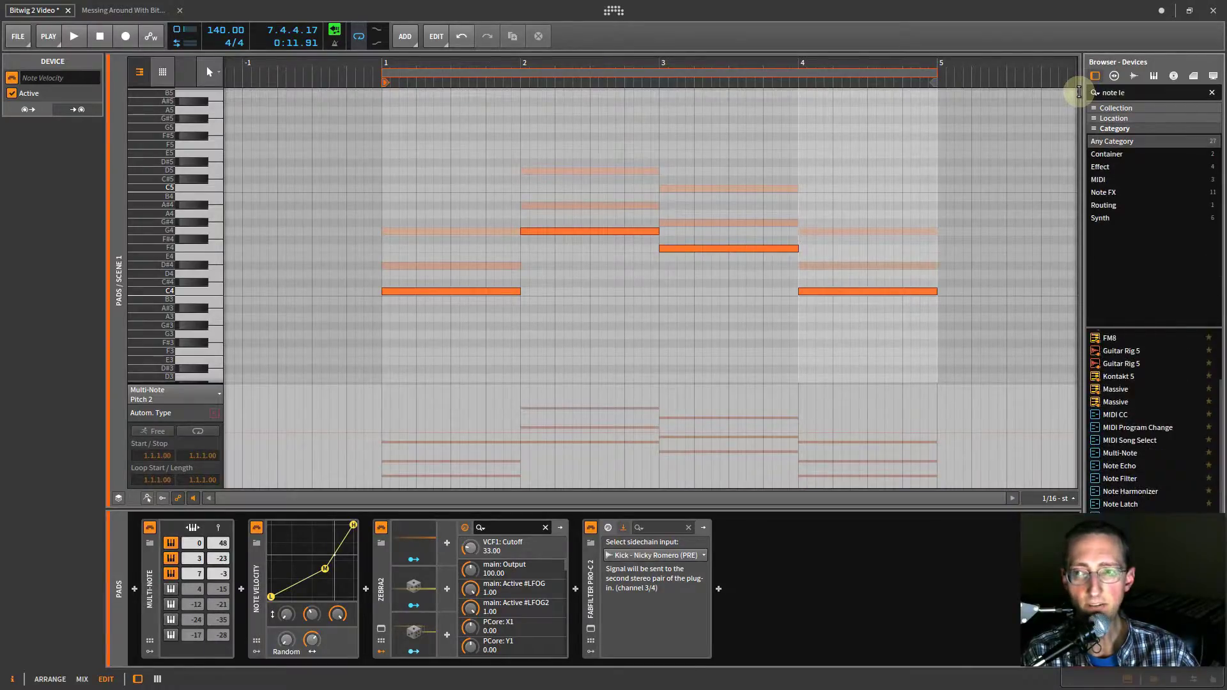
drag(703, 460, 367, 566)
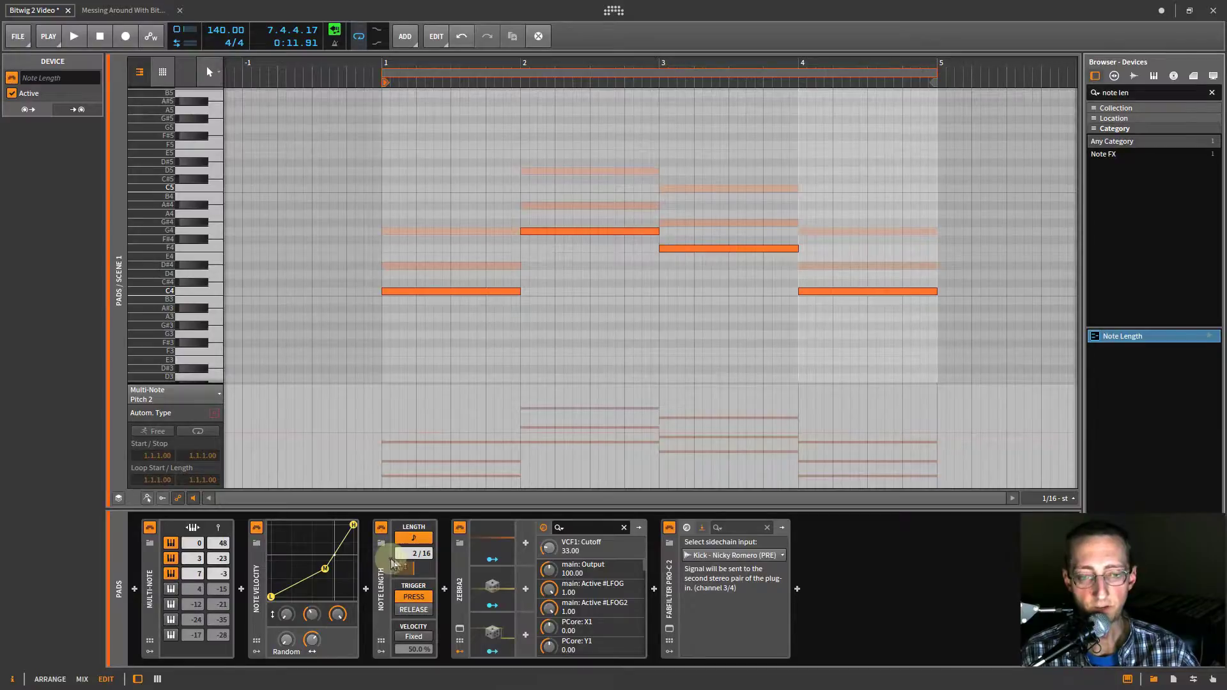
key(space)
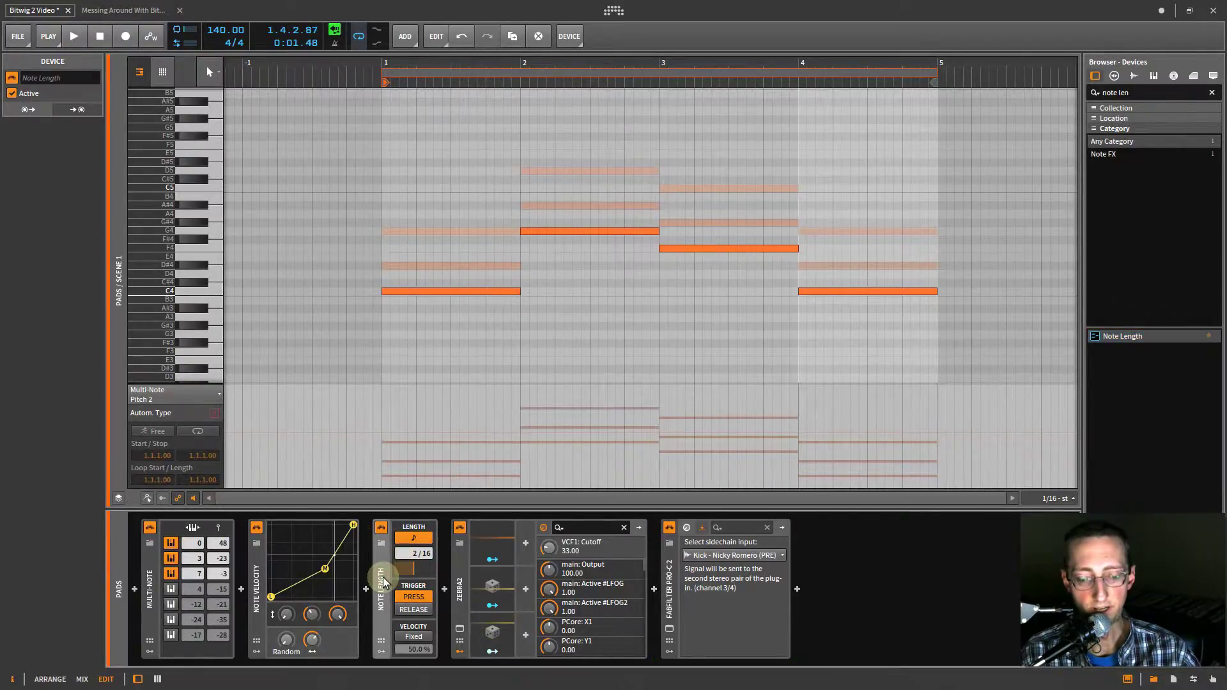
key(Delete)
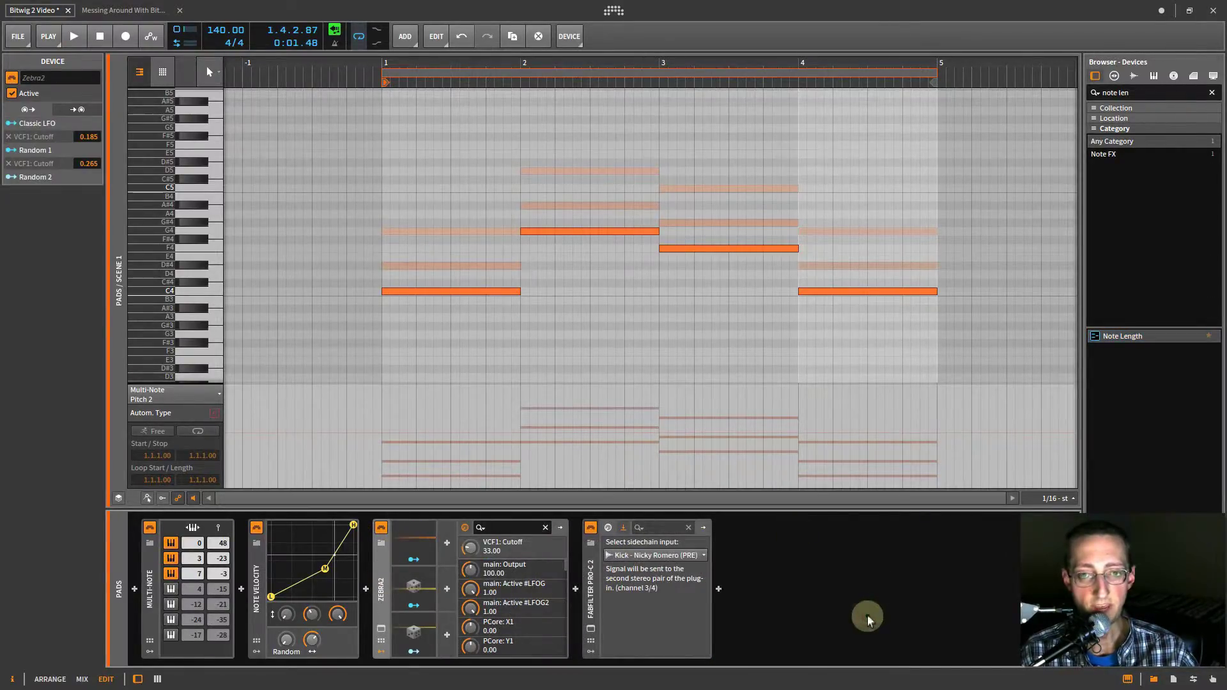
In the mixer, select ModBass, unmute and solo it, unmute GiantPiano, unsolo Pads, and start playback.
key(alt+2)
click(344, 76)
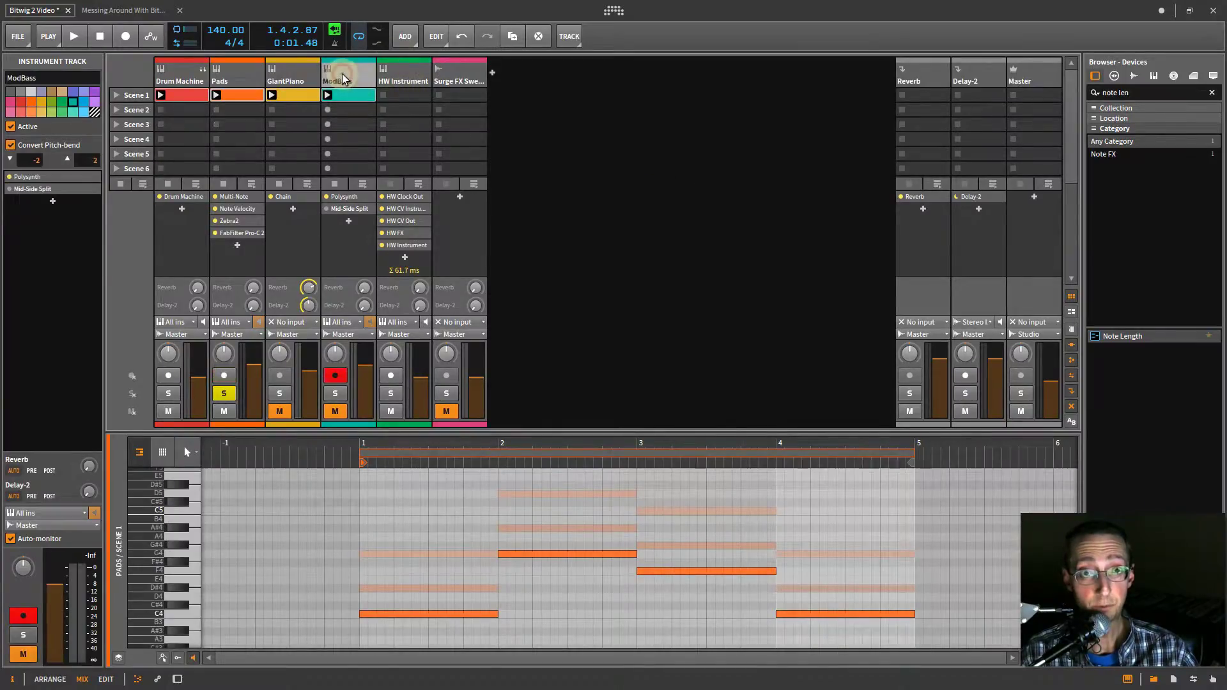
click(335, 394)
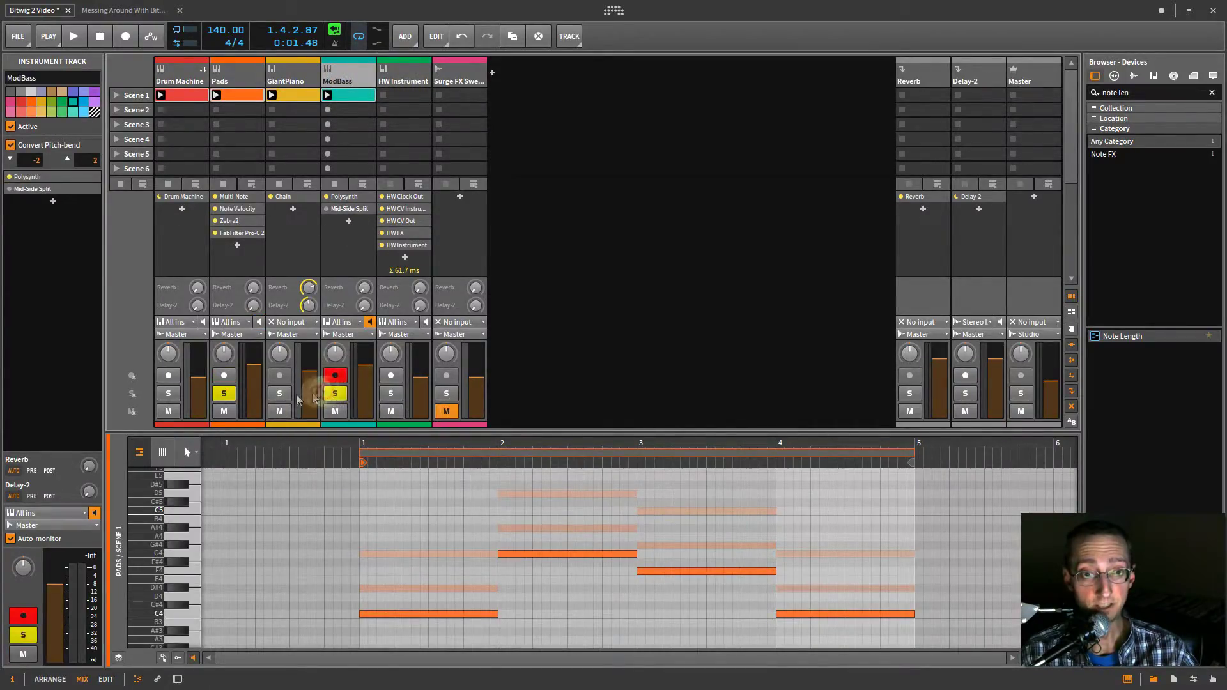
click(224, 393)
key(space)
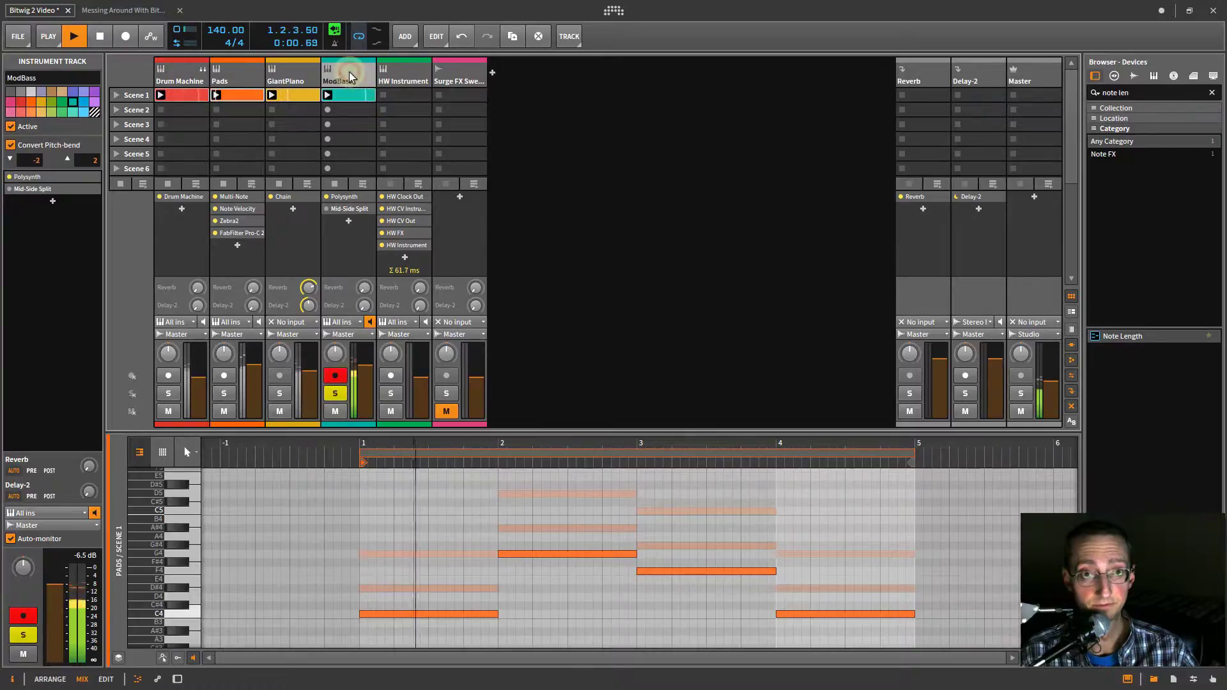
Try Note Length before Polysynth on ModBass with its length in milliseconds, vary the length down to 74 ms during playback, and delete the device.
key(shift+Tab)
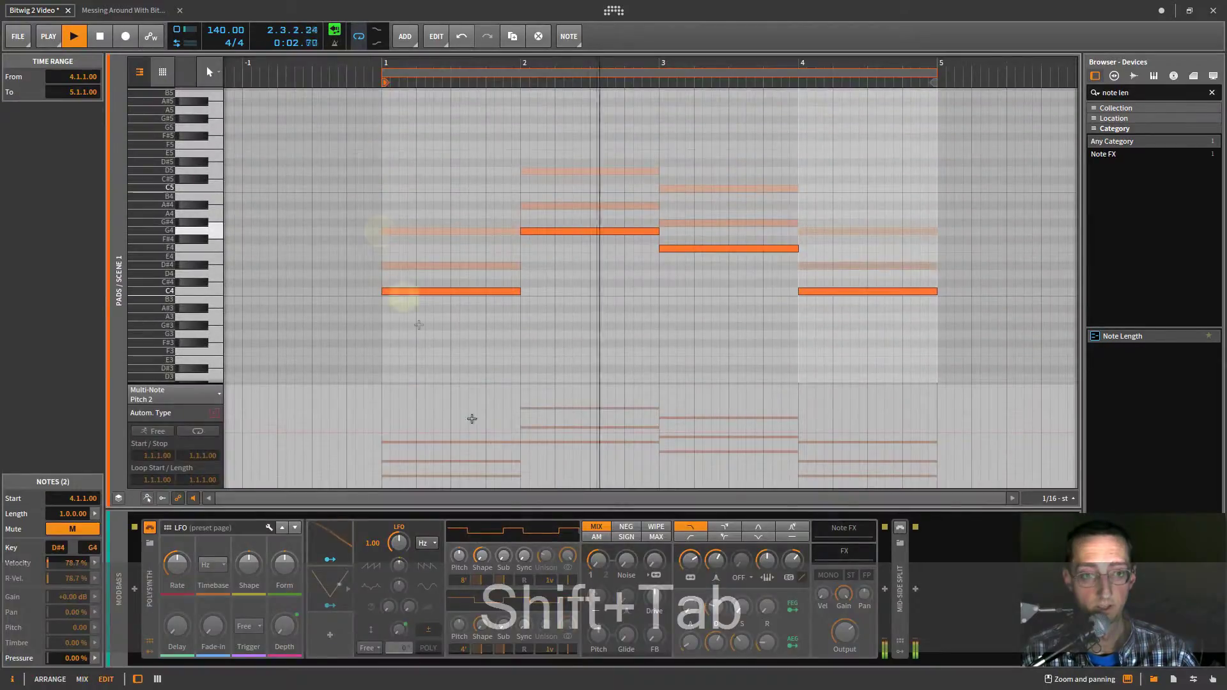
drag(1123, 336, 134, 563)
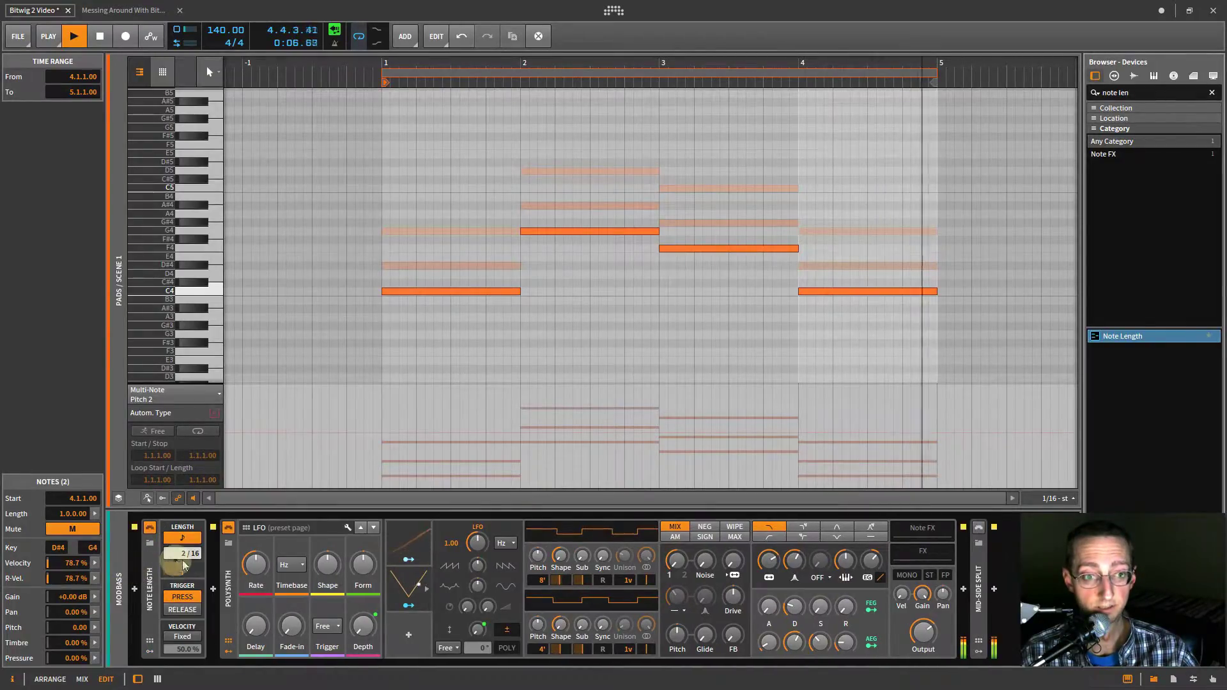
click(183, 537)
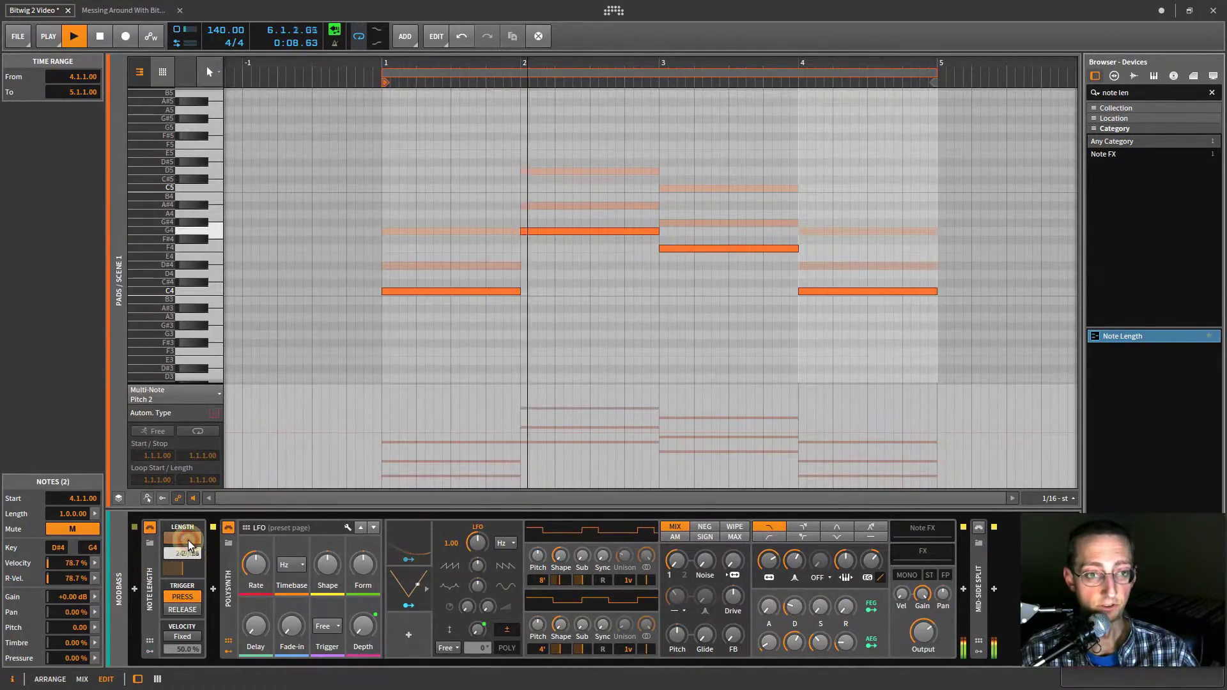
drag(187, 558, 188, 562)
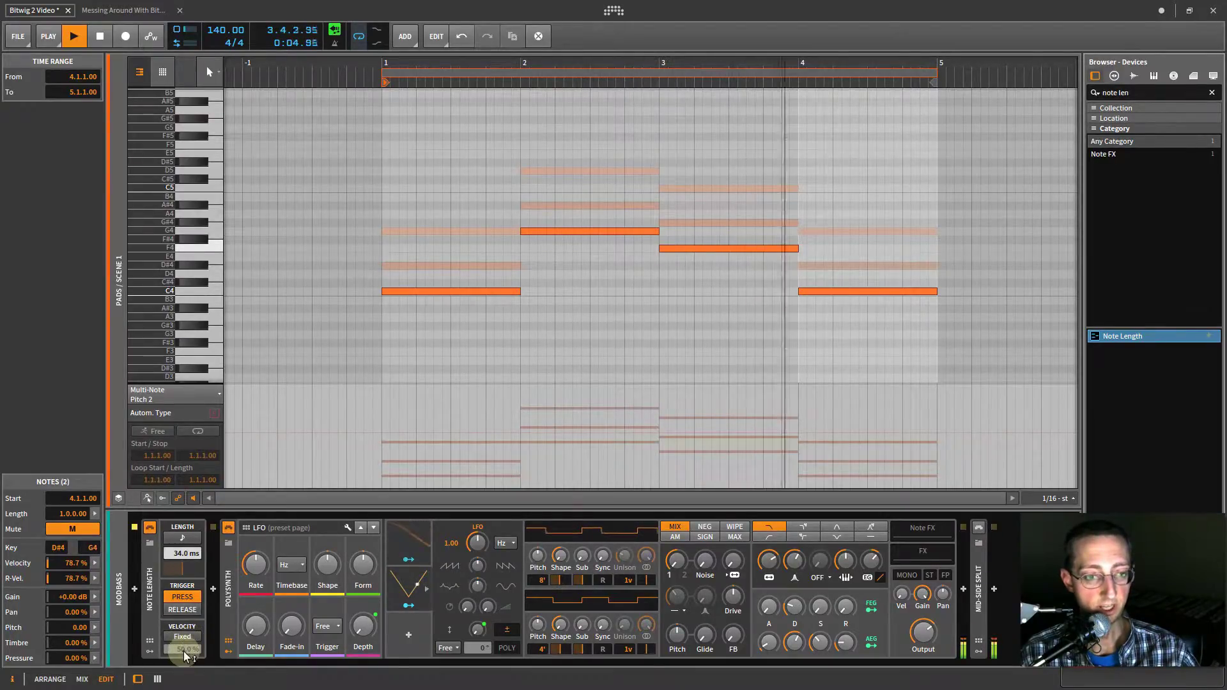
scroll(186, 559, up, 3)
scroll(185, 559, up, 10)
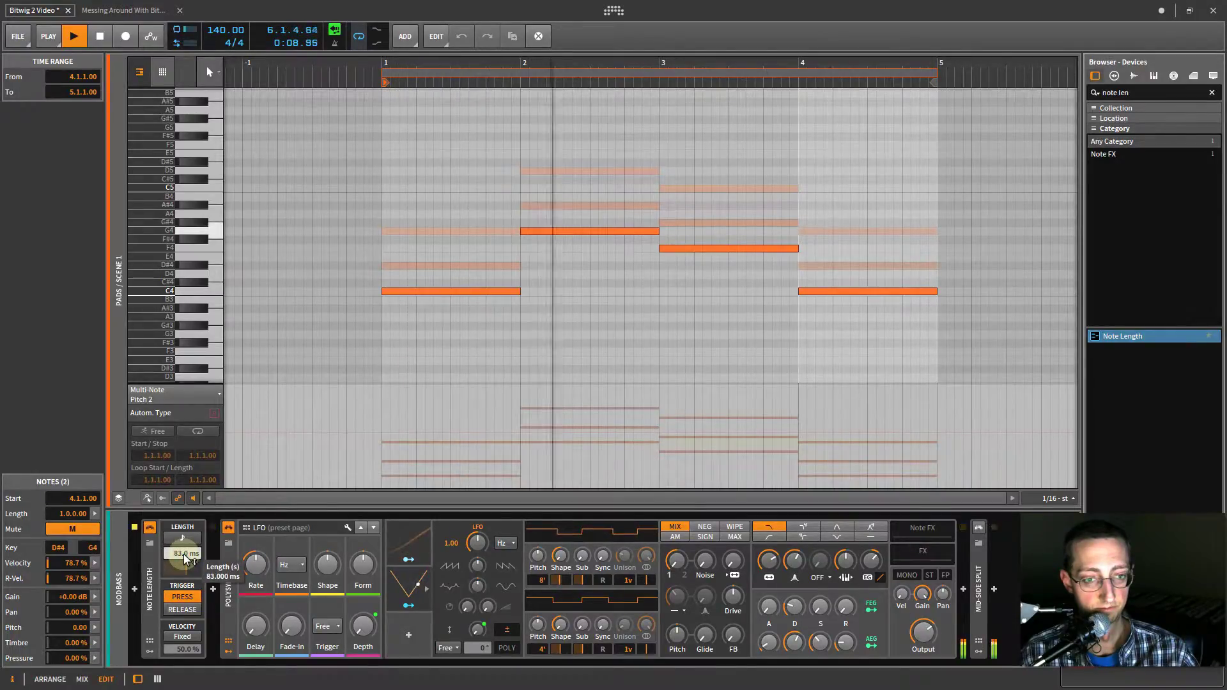
key(space)
click(152, 588)
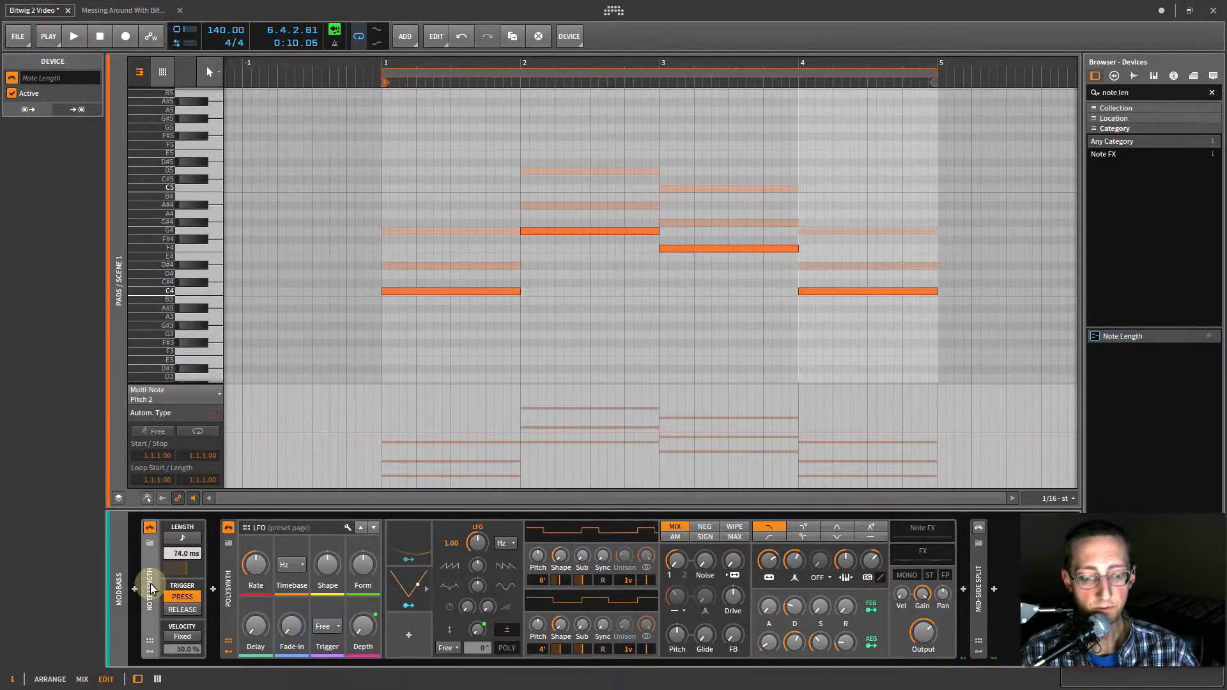
key(Delete)
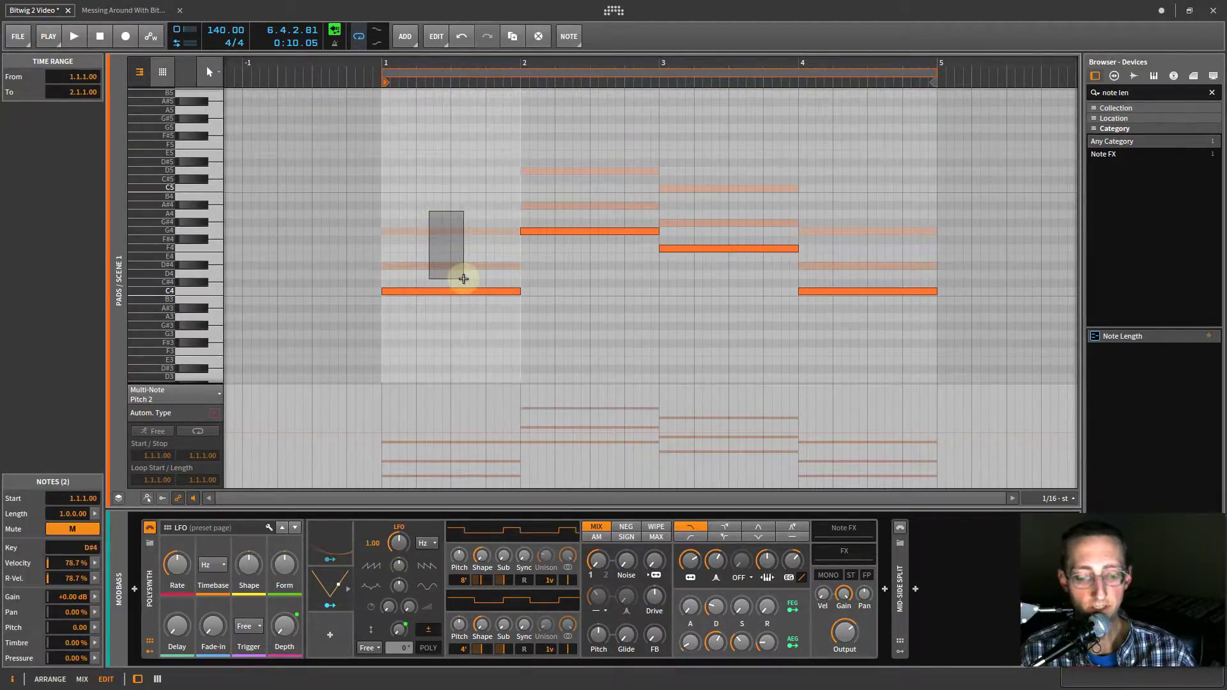
Unmute the two upper notes of each chord in all four bars of the Pads clip.
drag(464, 279, 466, 276)
drag(569, 137, 591, 212)
drag(693, 169, 722, 235)
drag(827, 202, 854, 278)
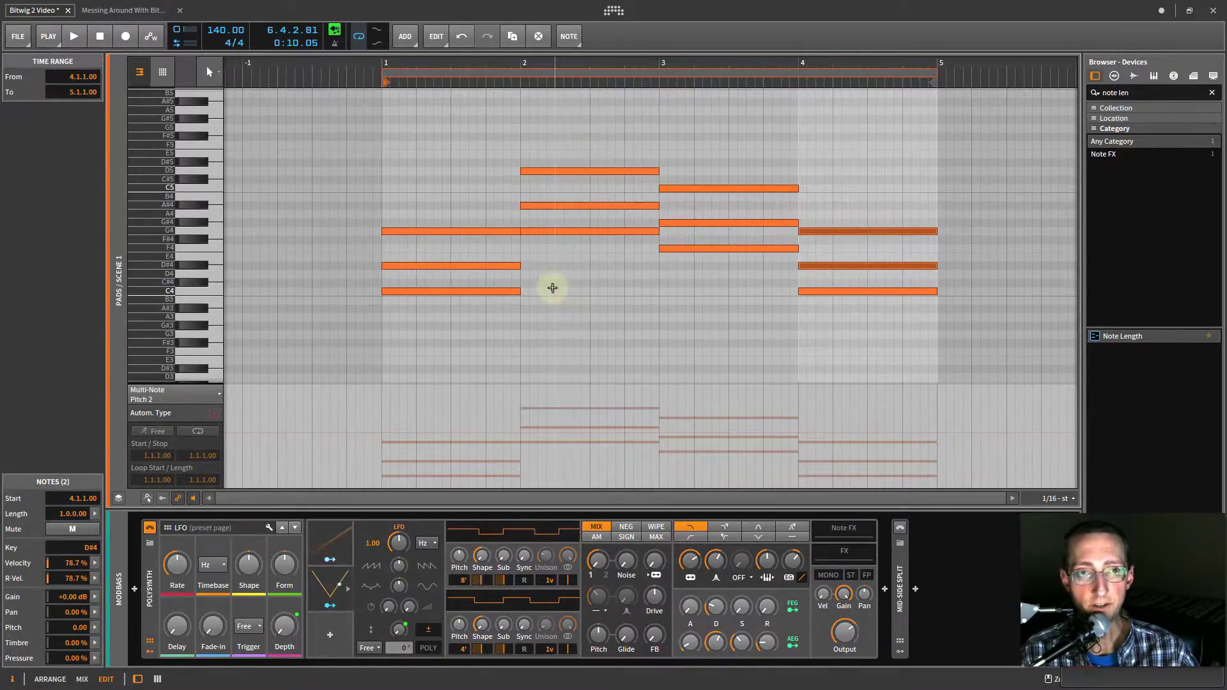
Delete the Multi-Note device from the Pads track's device chain.
key(shift+Tab)
click(231, 75)
key(shift+Tab)
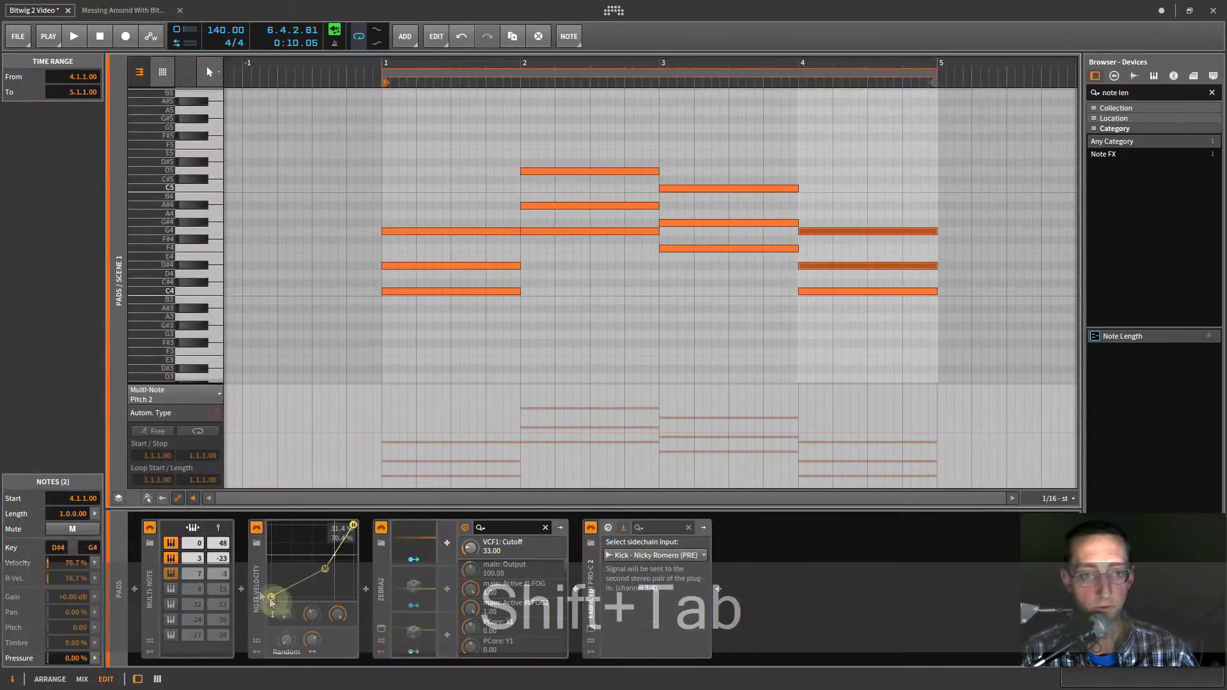
click(151, 582)
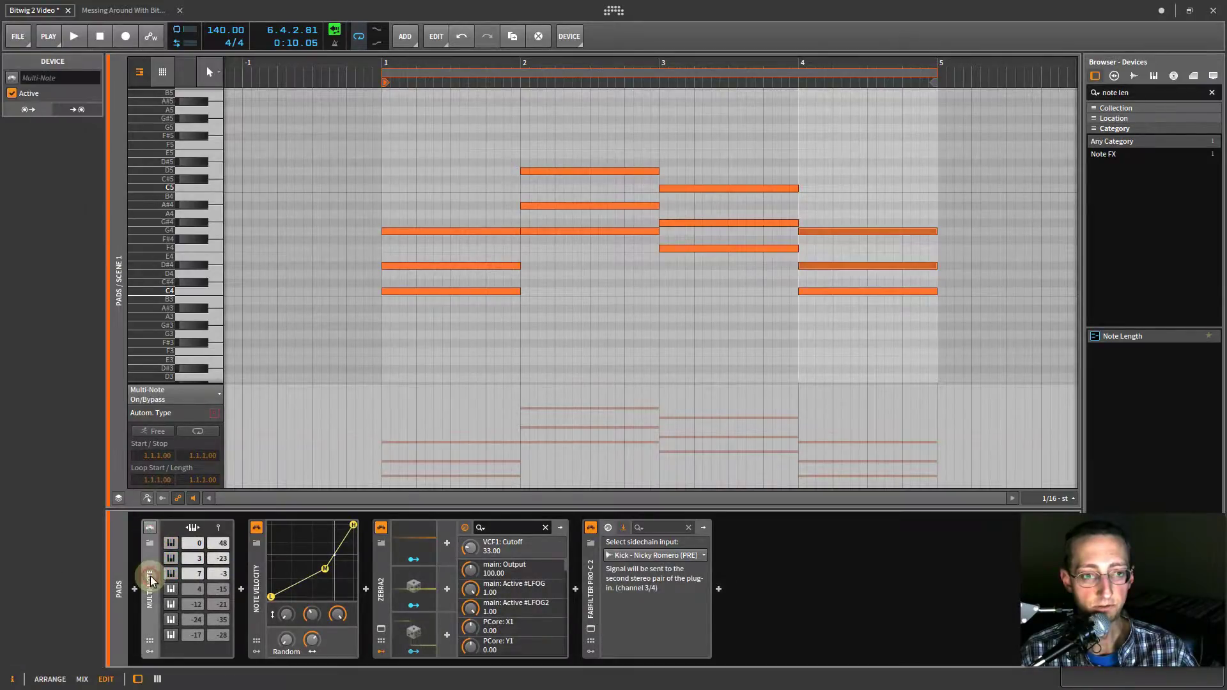
key(Delete)
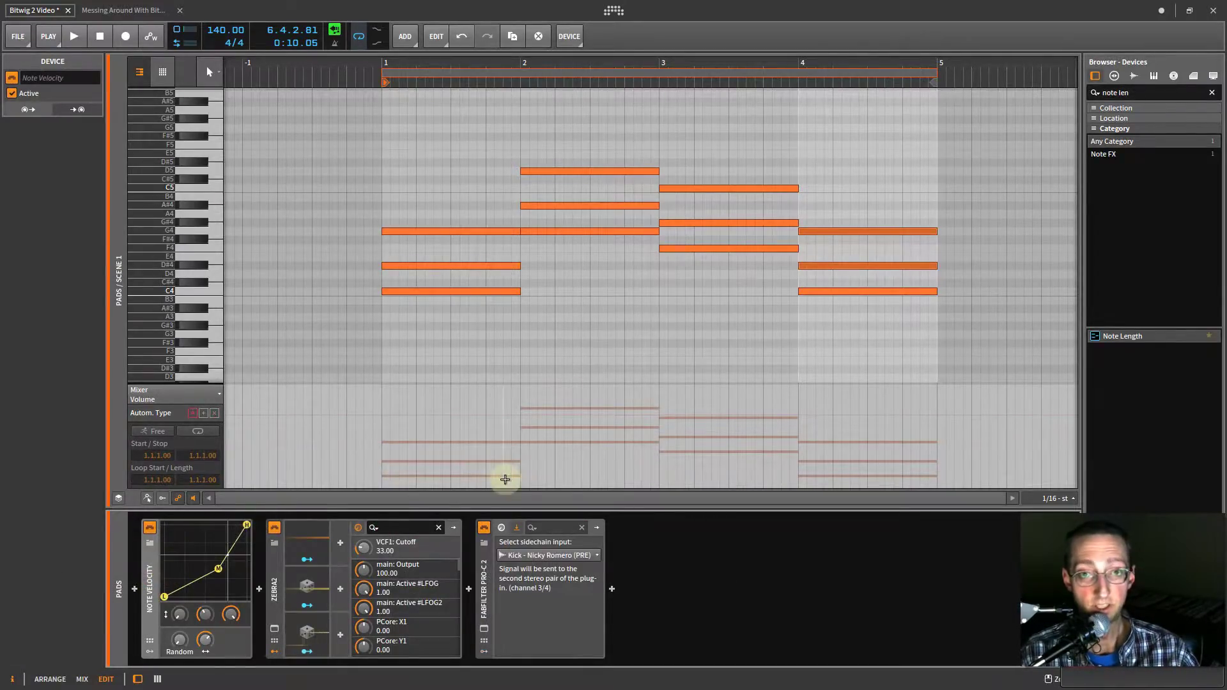
In the mixer, unsolo ModBass and mute both ModBass and Drum Machine.
key(alt+2)
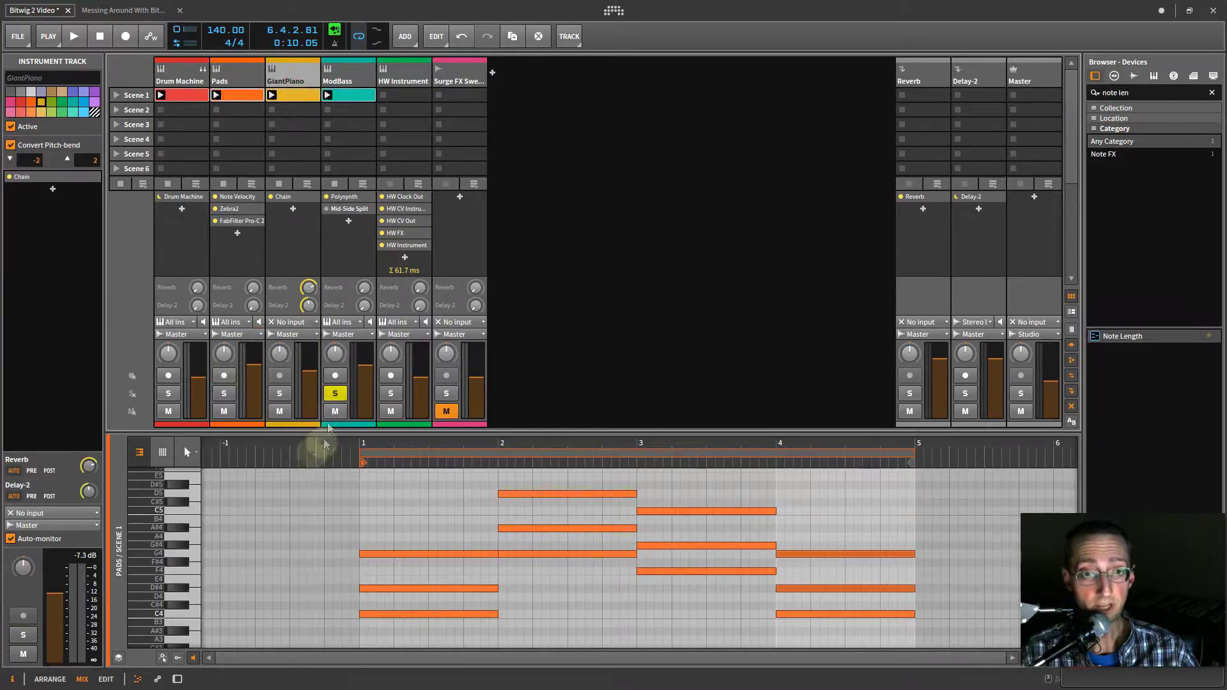
click(335, 394)
click(337, 411)
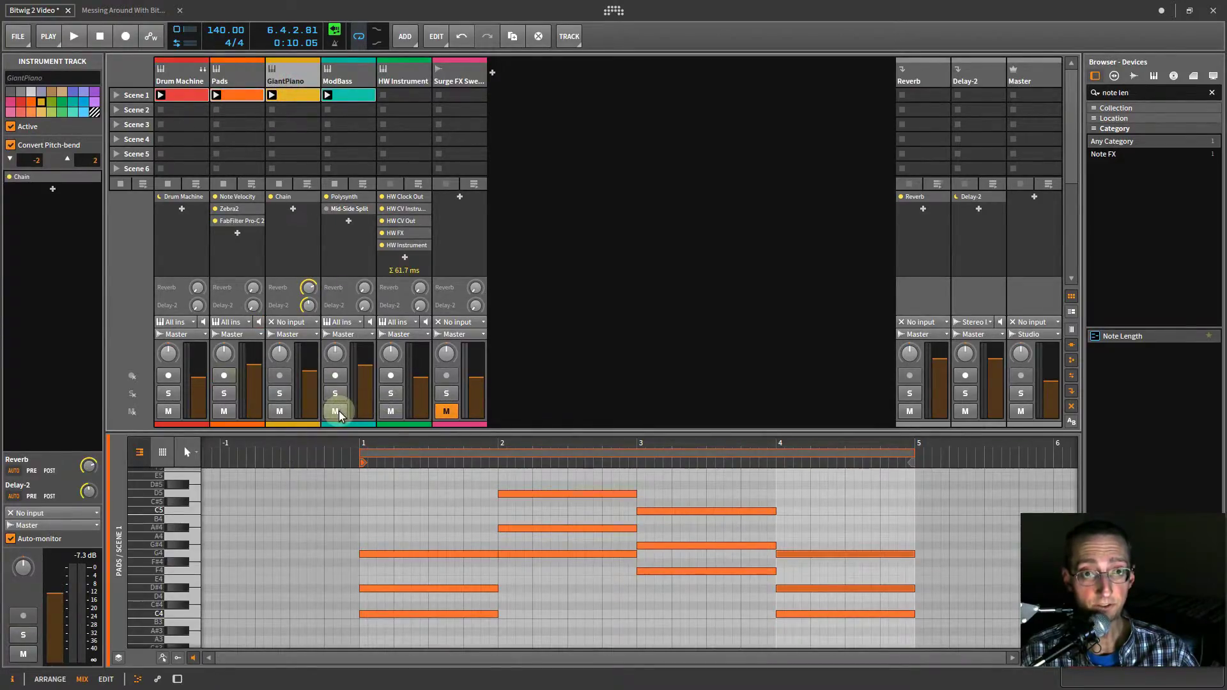
click(168, 411)
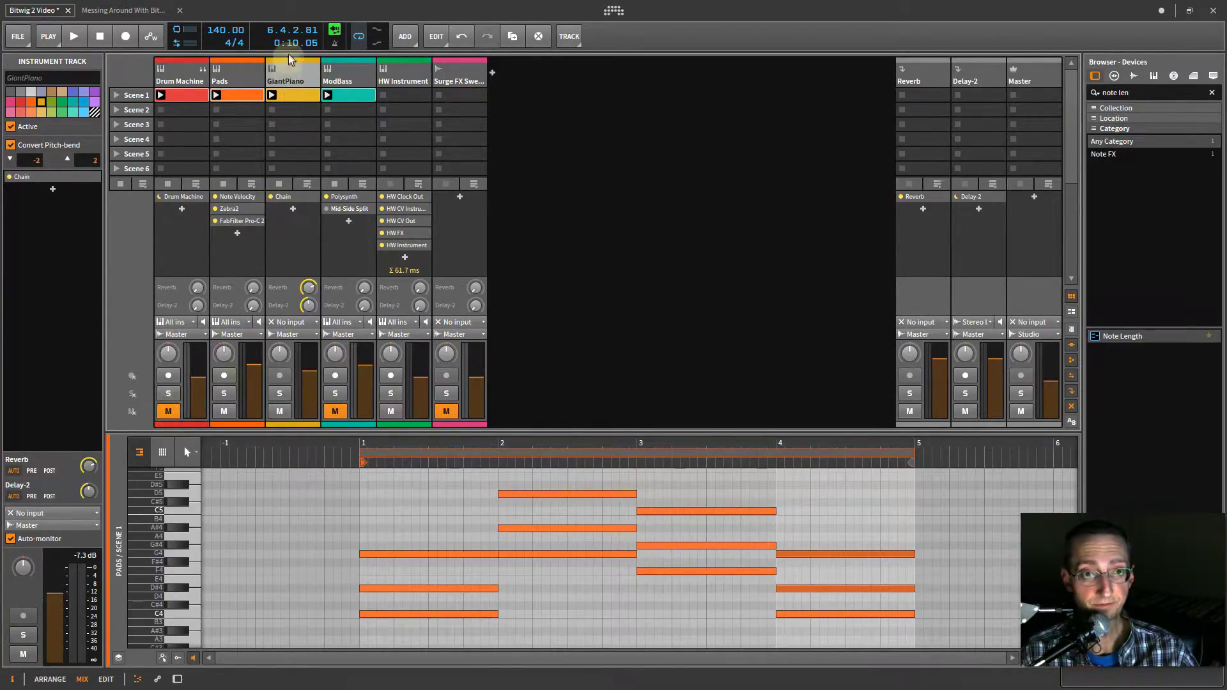
Examine GiantPiano's device chain with its Note Harmonizer, along with the Scene 1 clips of Pads and GiantPiano.
click(240, 78)
click(285, 78)
key(d)
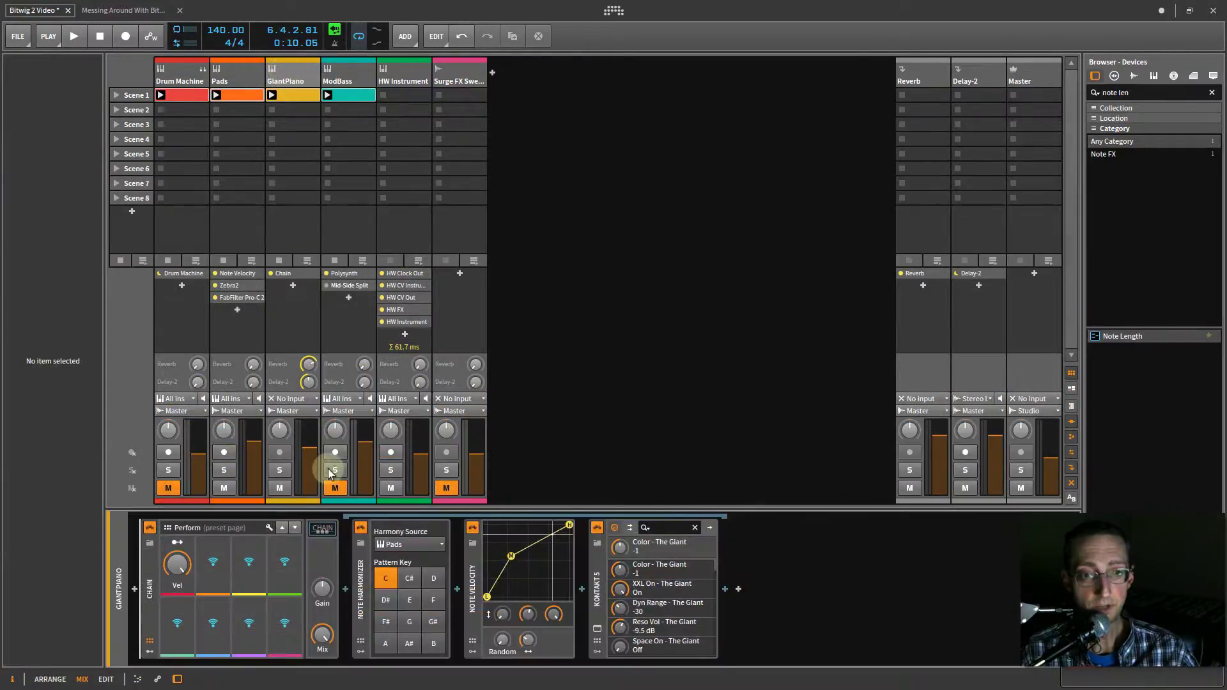
click(370, 593)
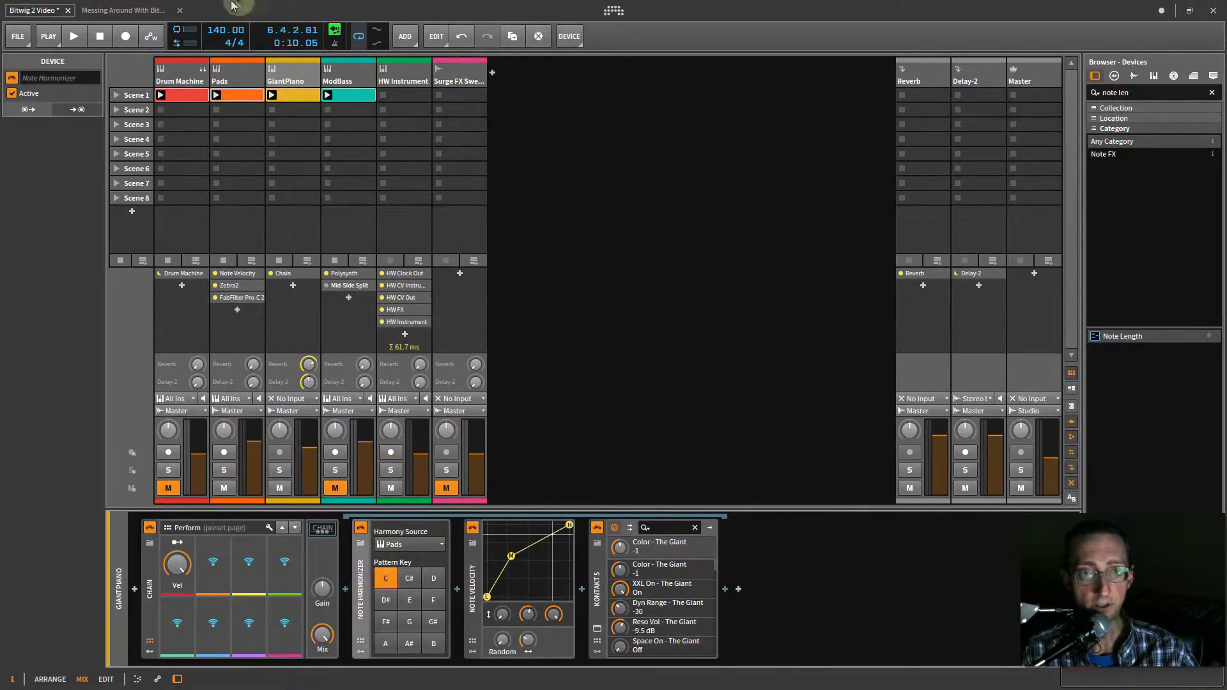
double_click(241, 96)
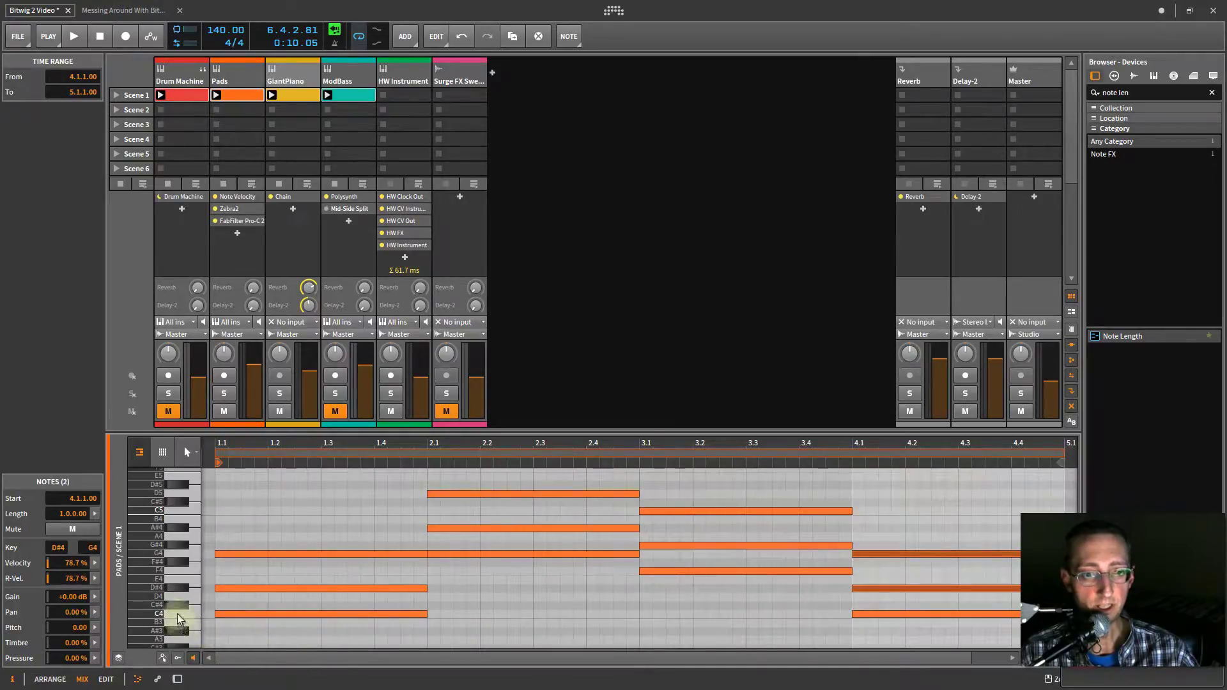
click(293, 96)
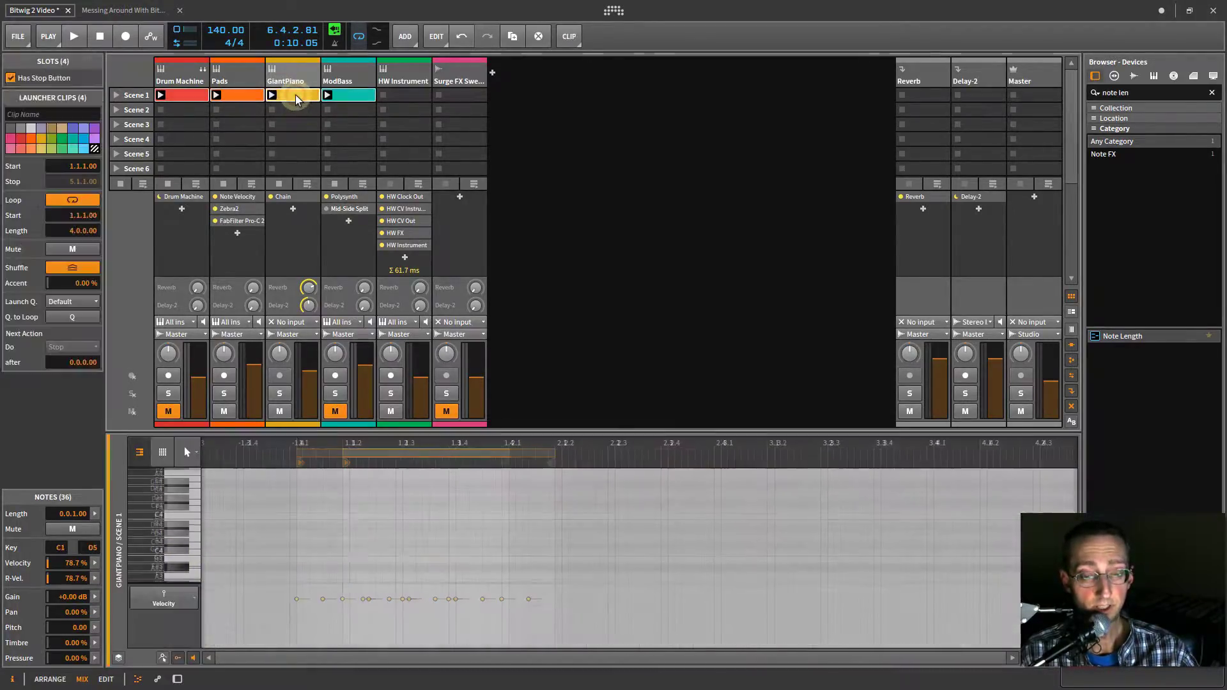
click(295, 80)
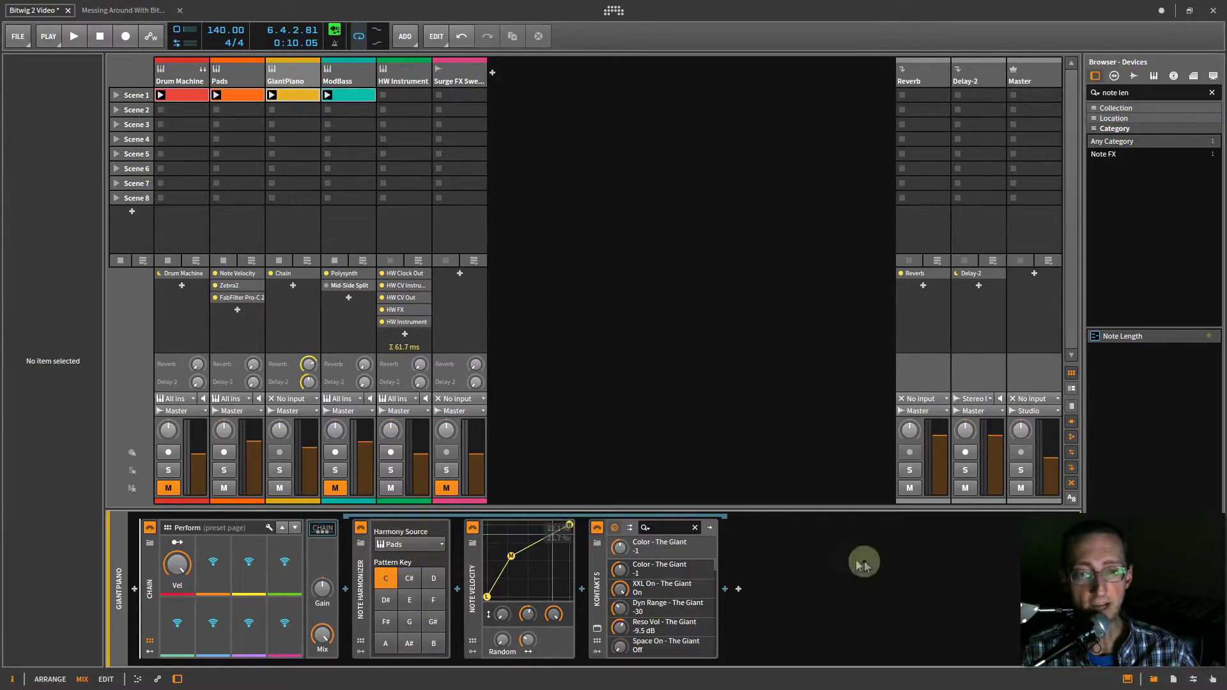
Play the project with an enlarged clip editor and compare the GiantPiano note pattern with the Pads chords, ending with playback stopped.
key(space)
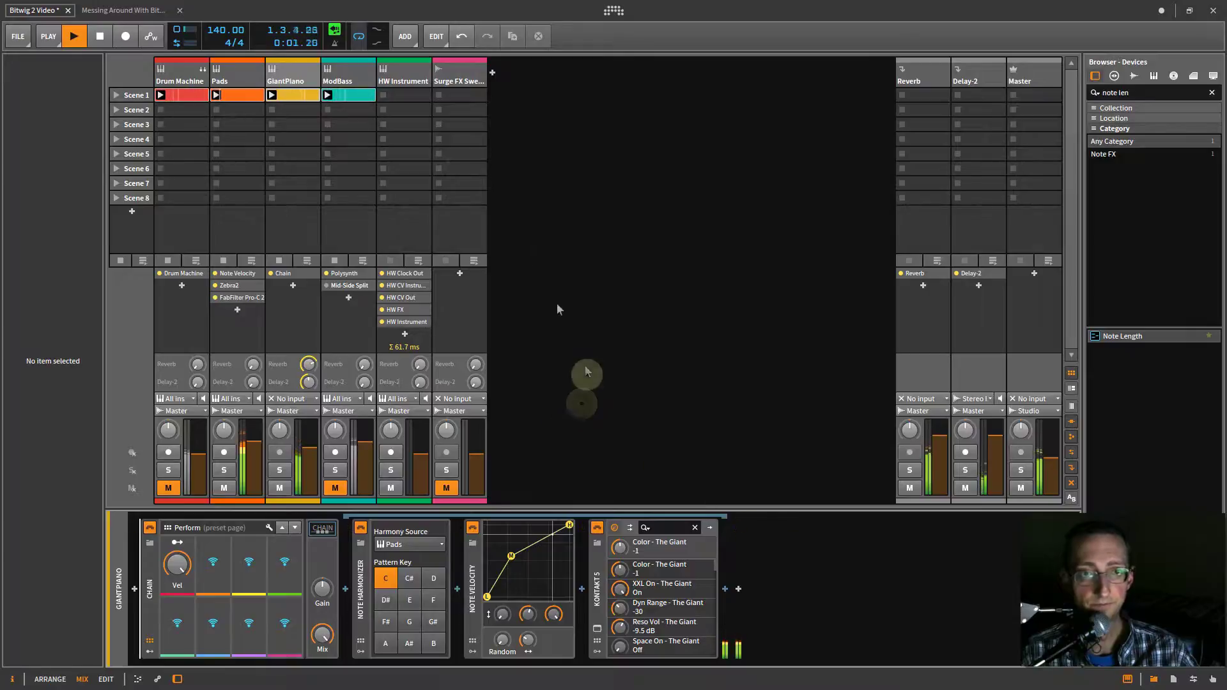
double_click(293, 97)
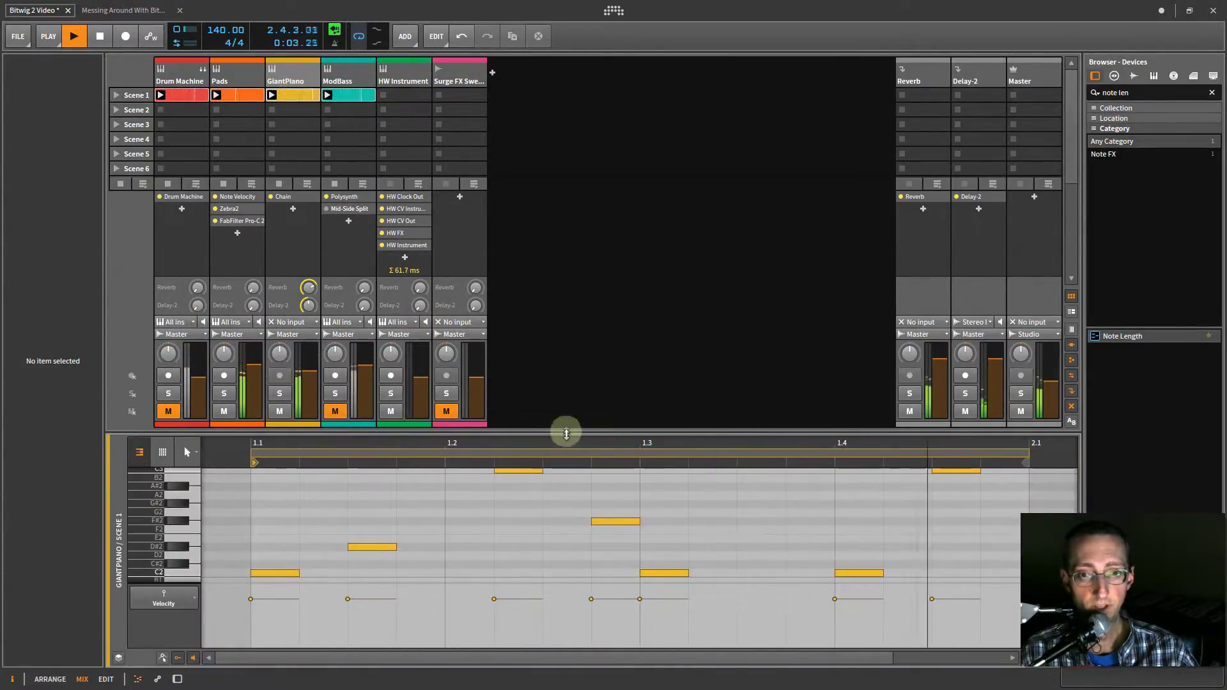
drag(565, 431, 147, 446)
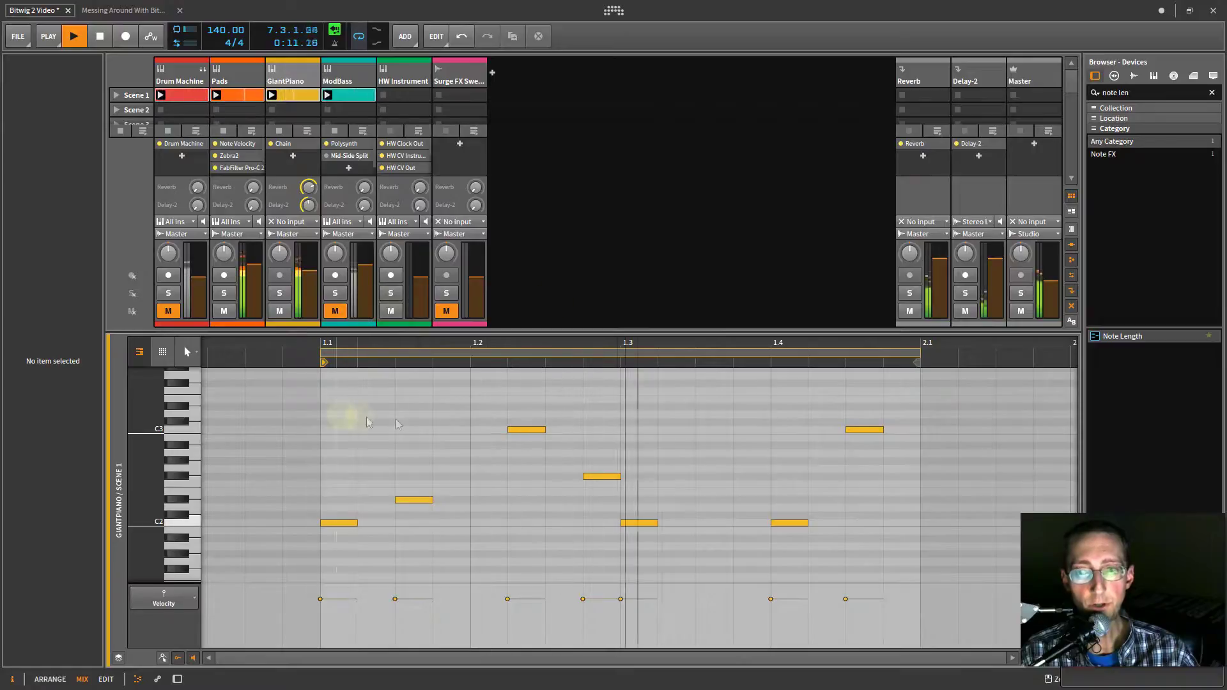
click(244, 99)
drag(480, 345, 483, 343)
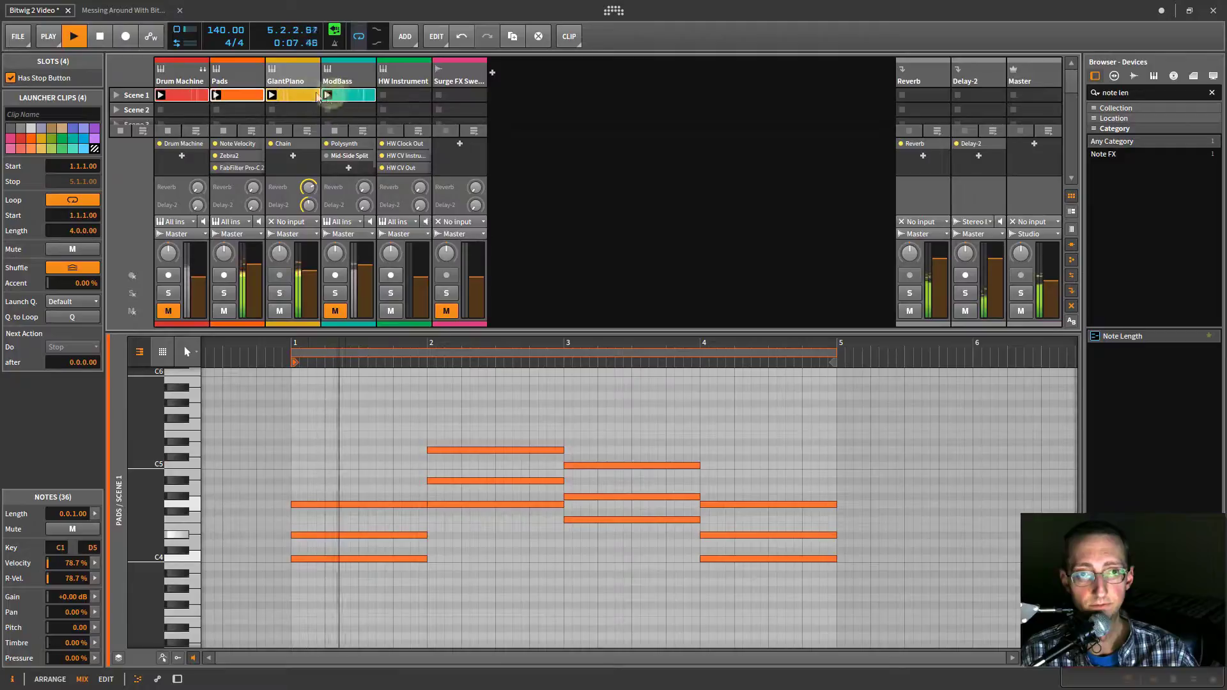
click(297, 94)
key(space)
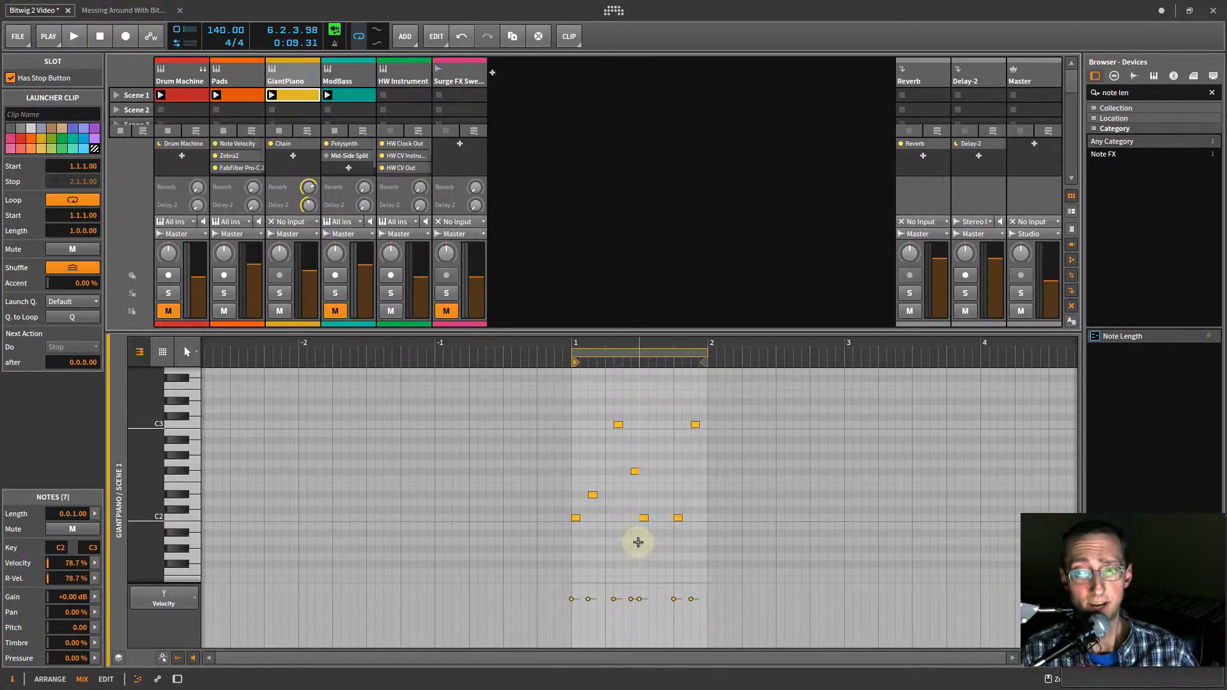
Review the Pads chords once more, return to the GiantPiano clip, and audition how the piano follows the chords.
click(241, 95)
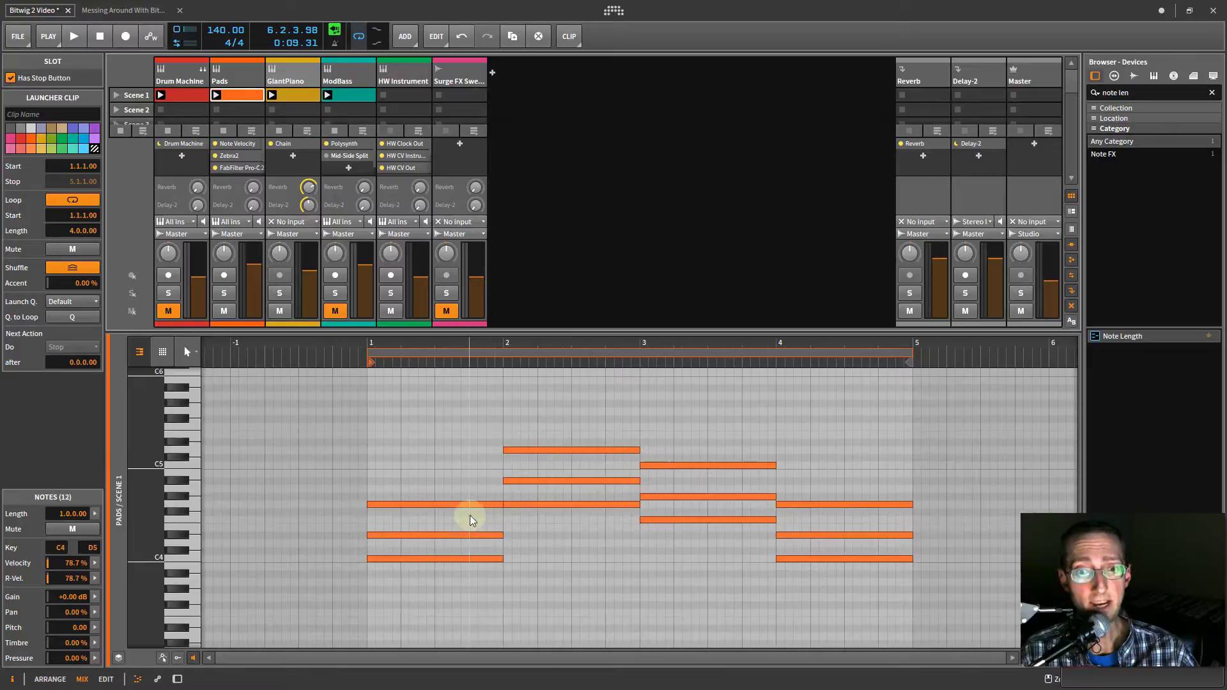
click(289, 93)
key(space)
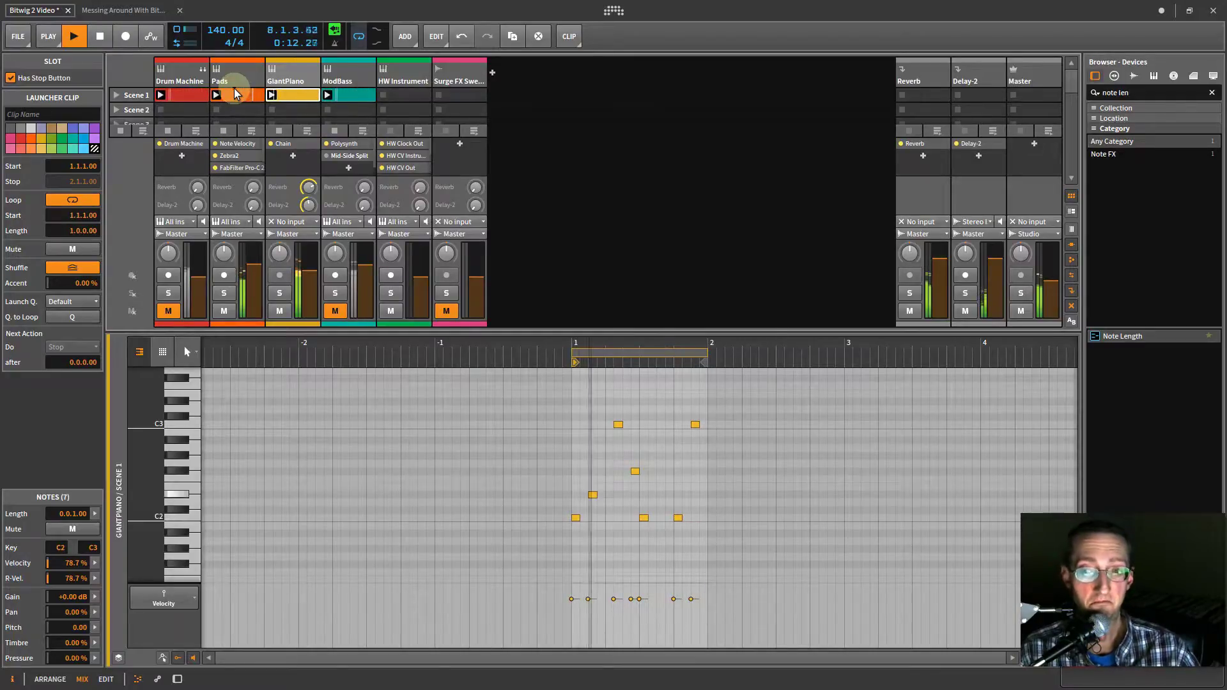
key(space)
Search the devices for "note echo" and insert Note Echo between Note Velocity and Kontakt 5 on GiantPiano.
key(shift+Tab)
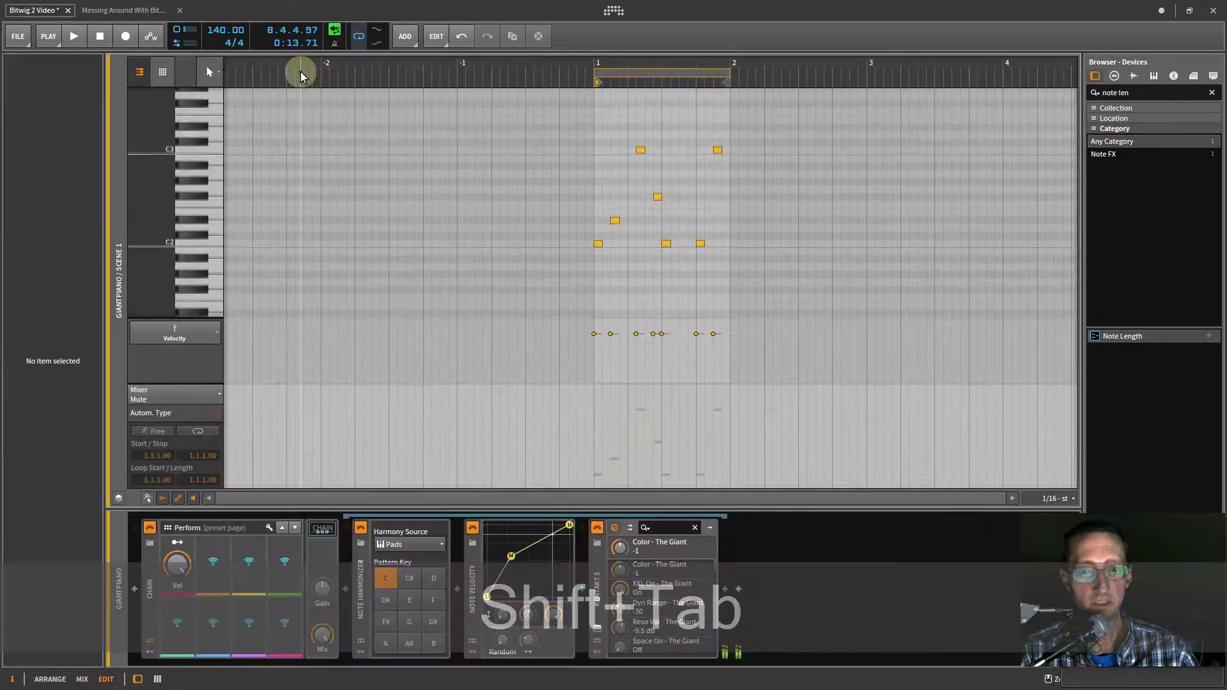
click(362, 585)
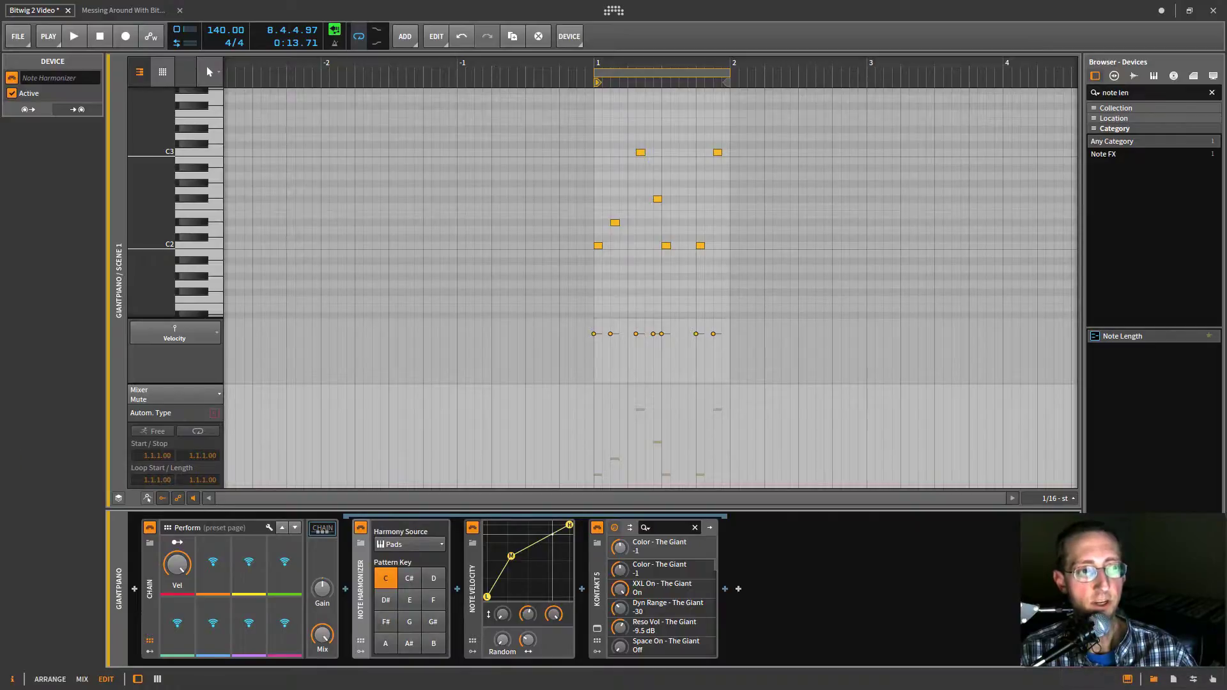
drag(1152, 95, 1083, 95)
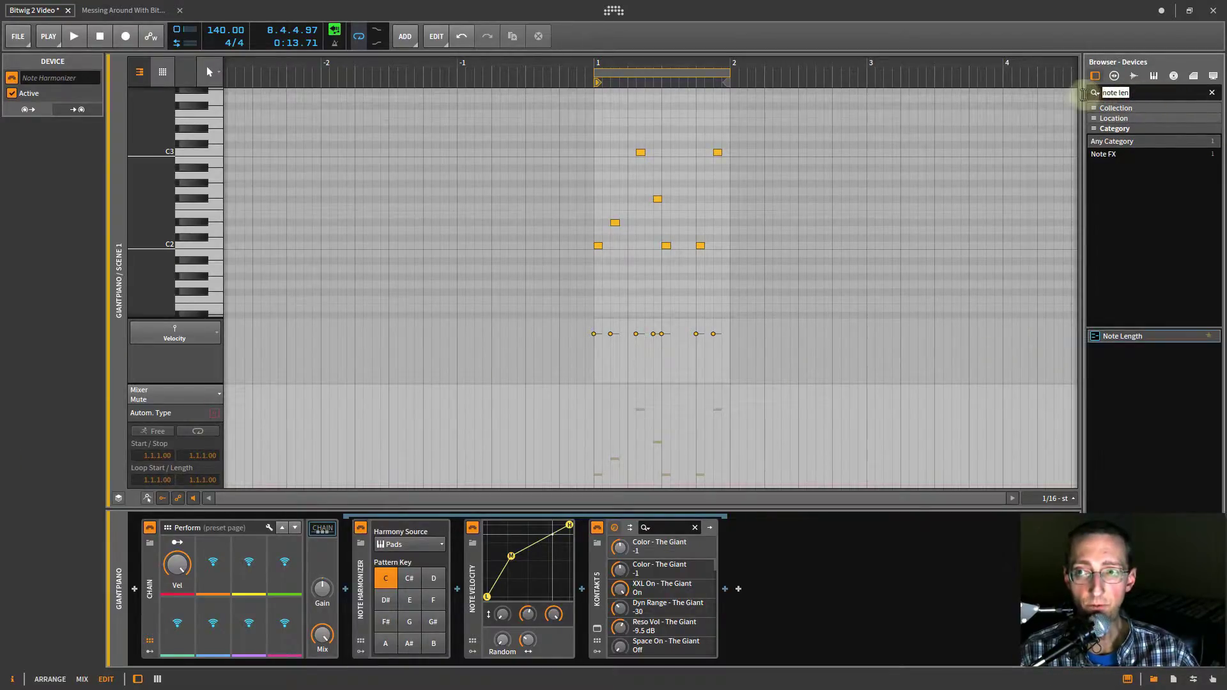
text(note e)
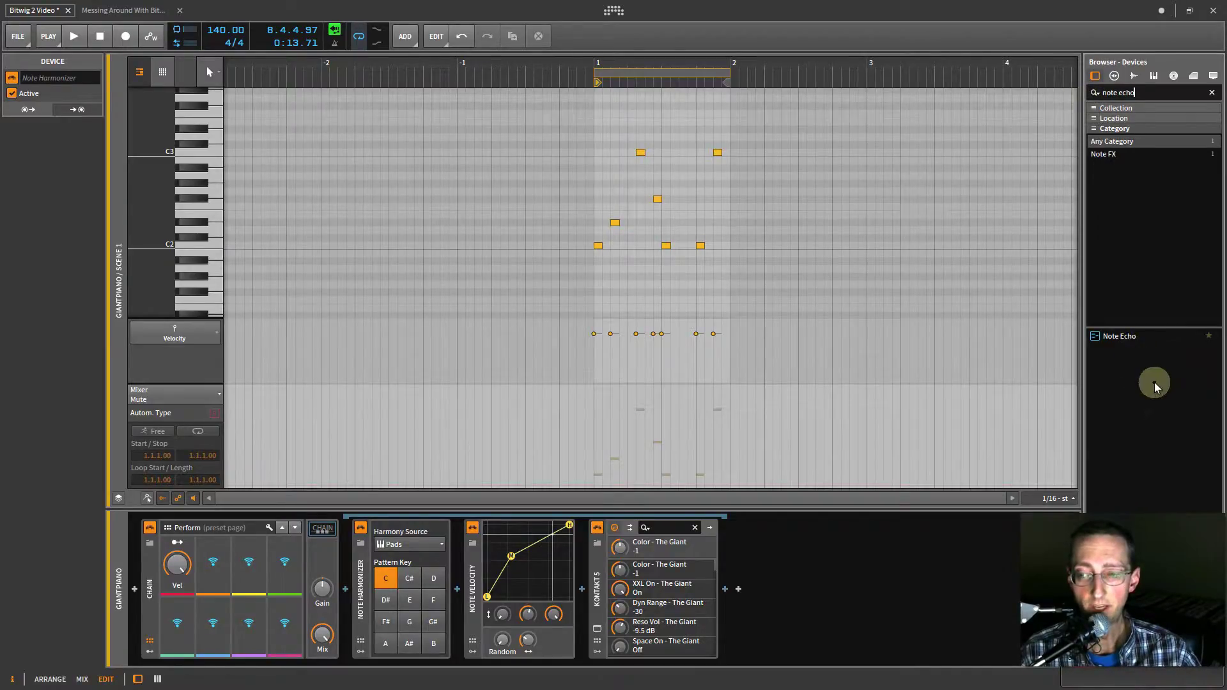
drag(1058, 366, 583, 579)
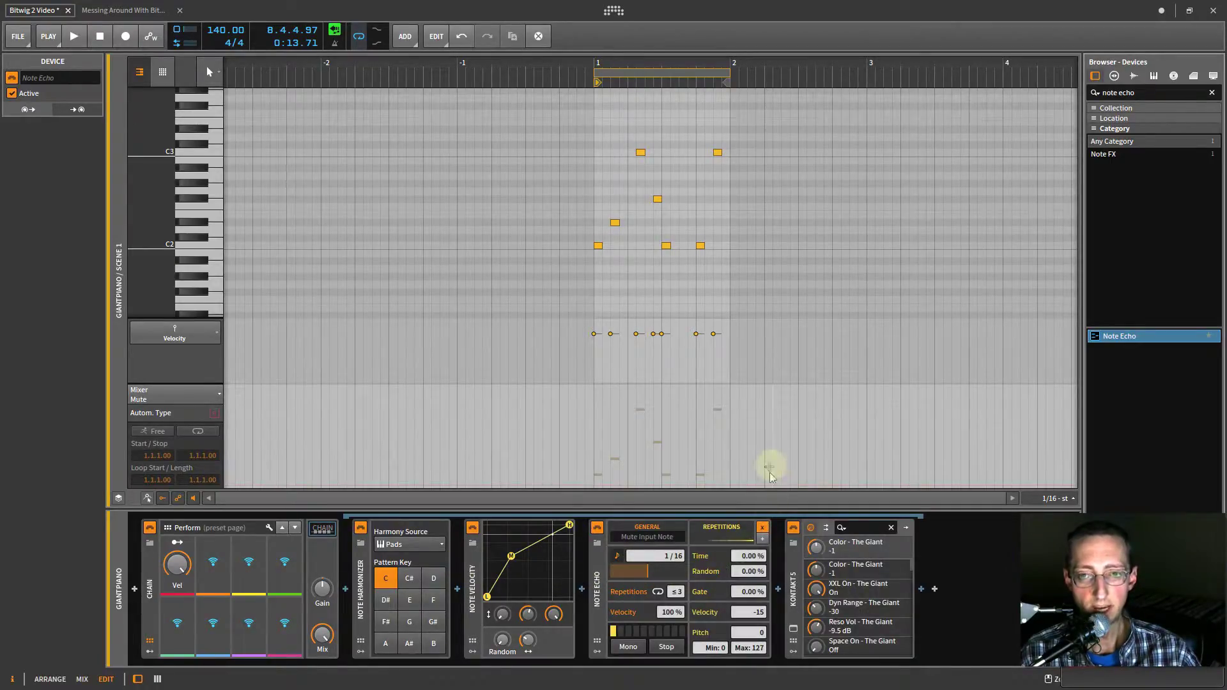
Solo GiantPiano and audition its Note Echo, returning to the clip and device editing view.
key(alt+2)
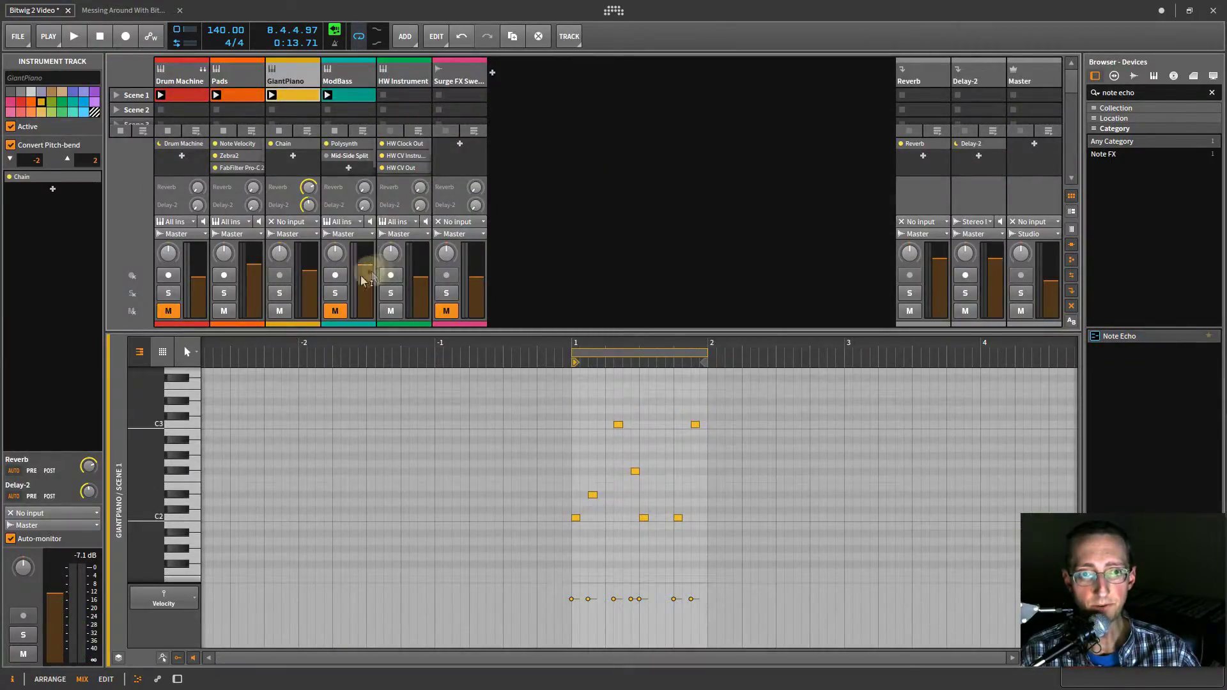
click(279, 293)
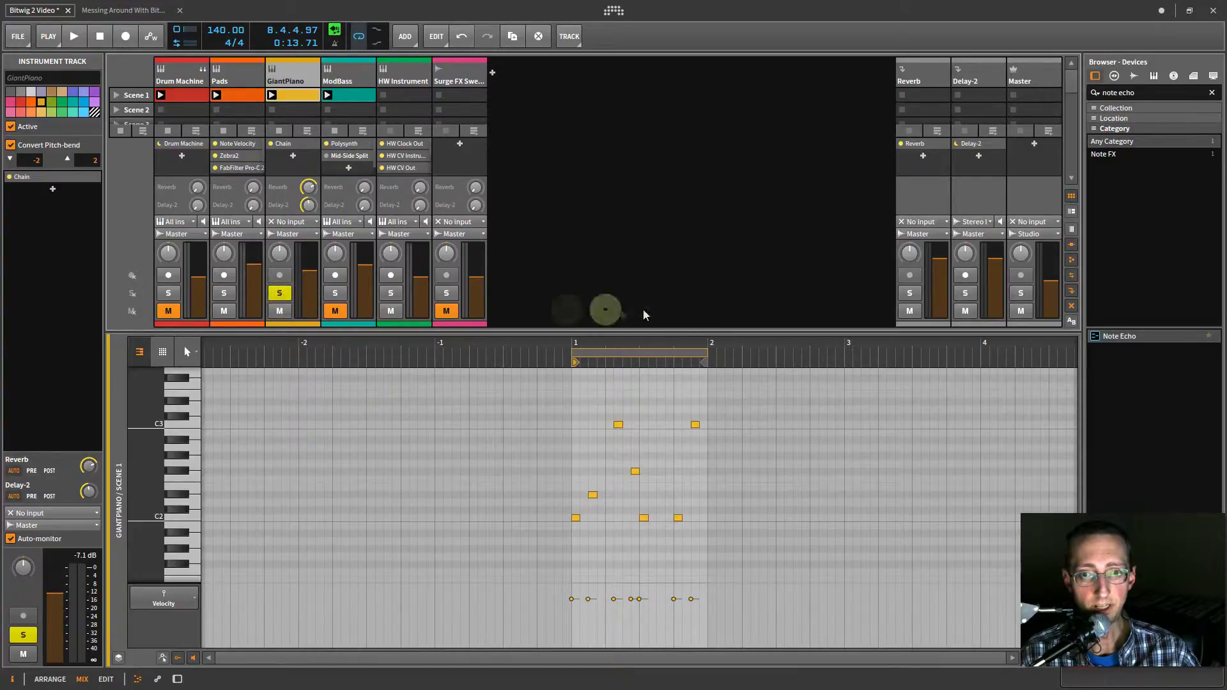
key(alt+1)
key(space)
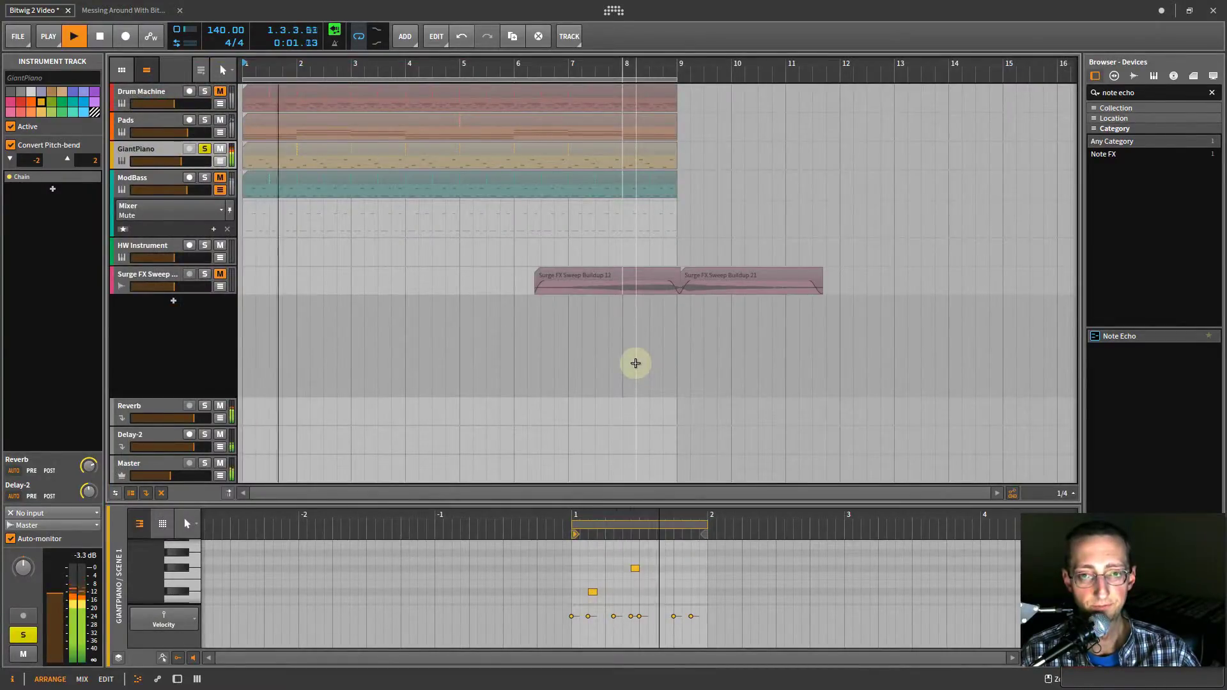
key(alt+2)
key(shift+Tab)
key(space)
key(space)
key(space)
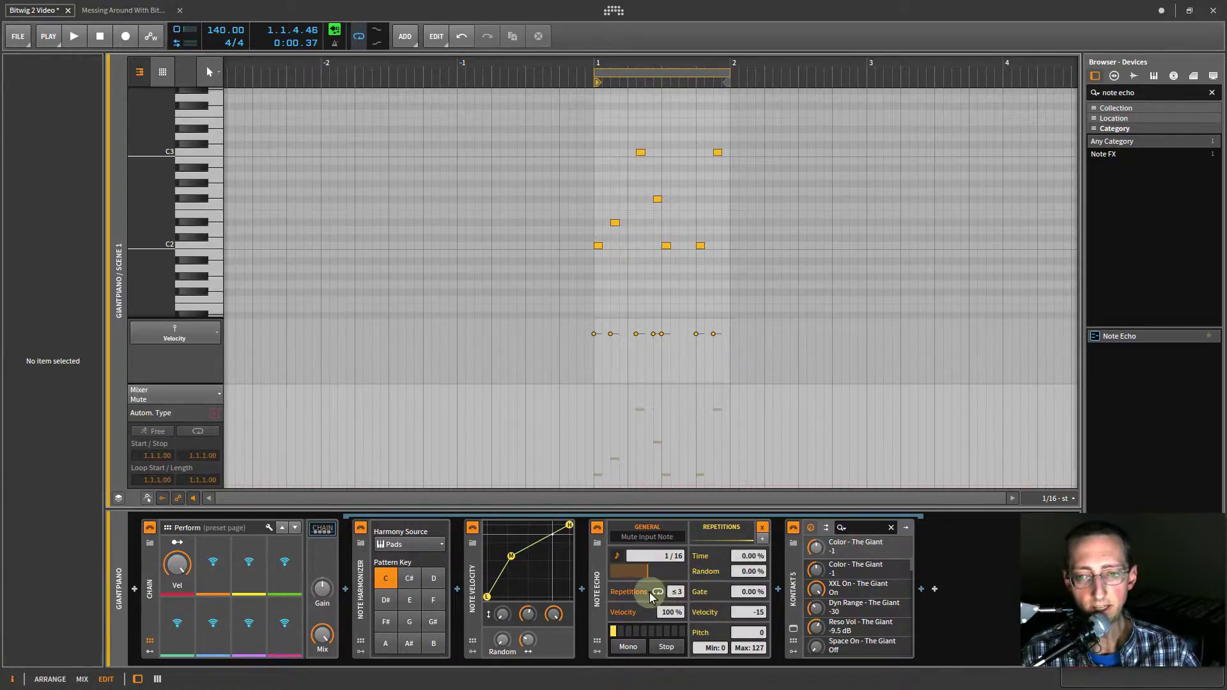
Mute every GiantPiano note except the first, and play the clip with Note Echo's maximum repetitions set to 8.
key(space)
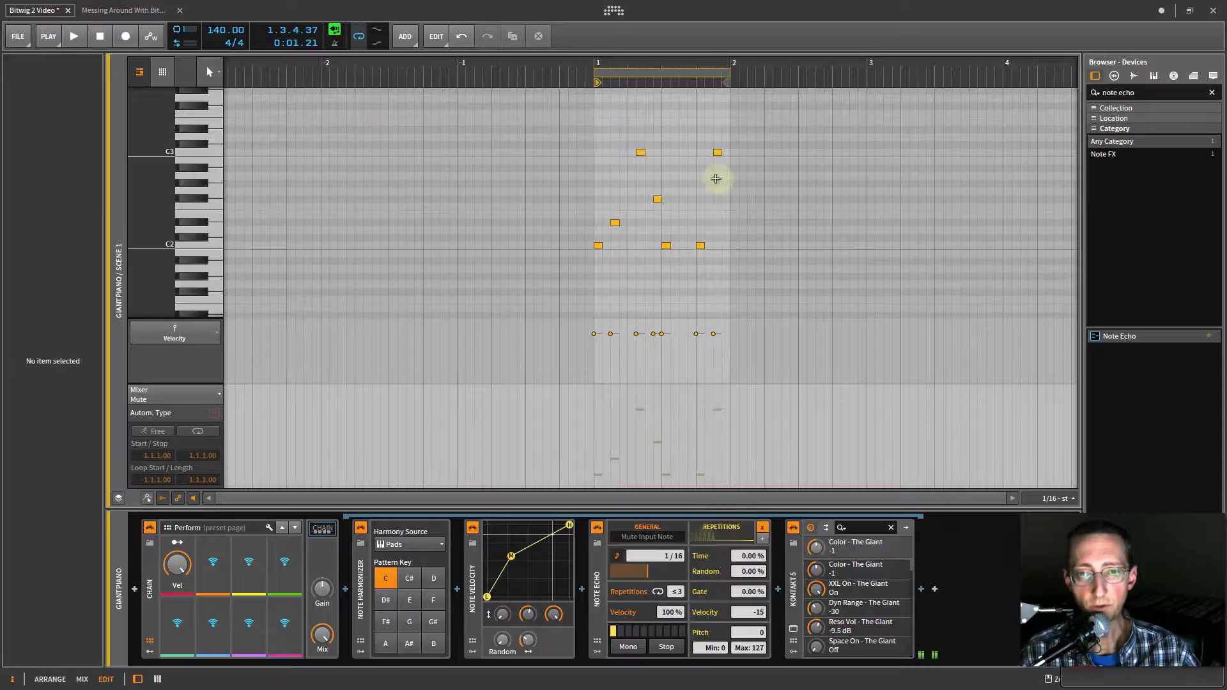
drag(610, 127, 755, 273)
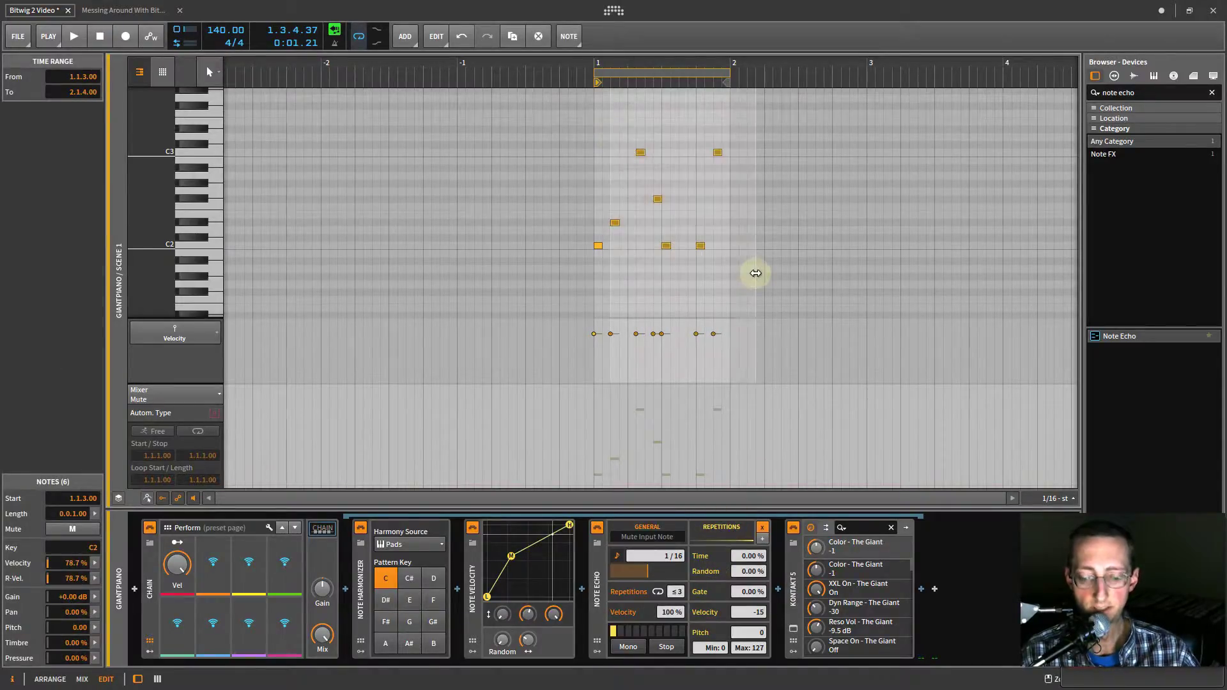
key(space)
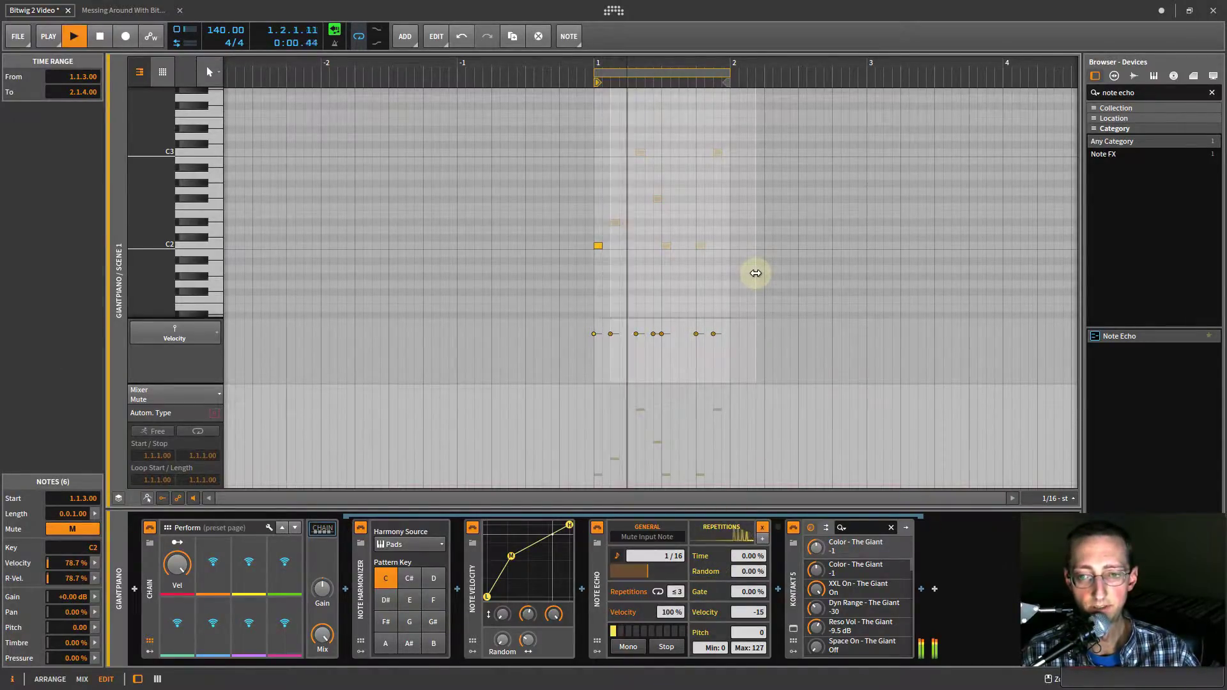
scroll(676, 593, up, 4)
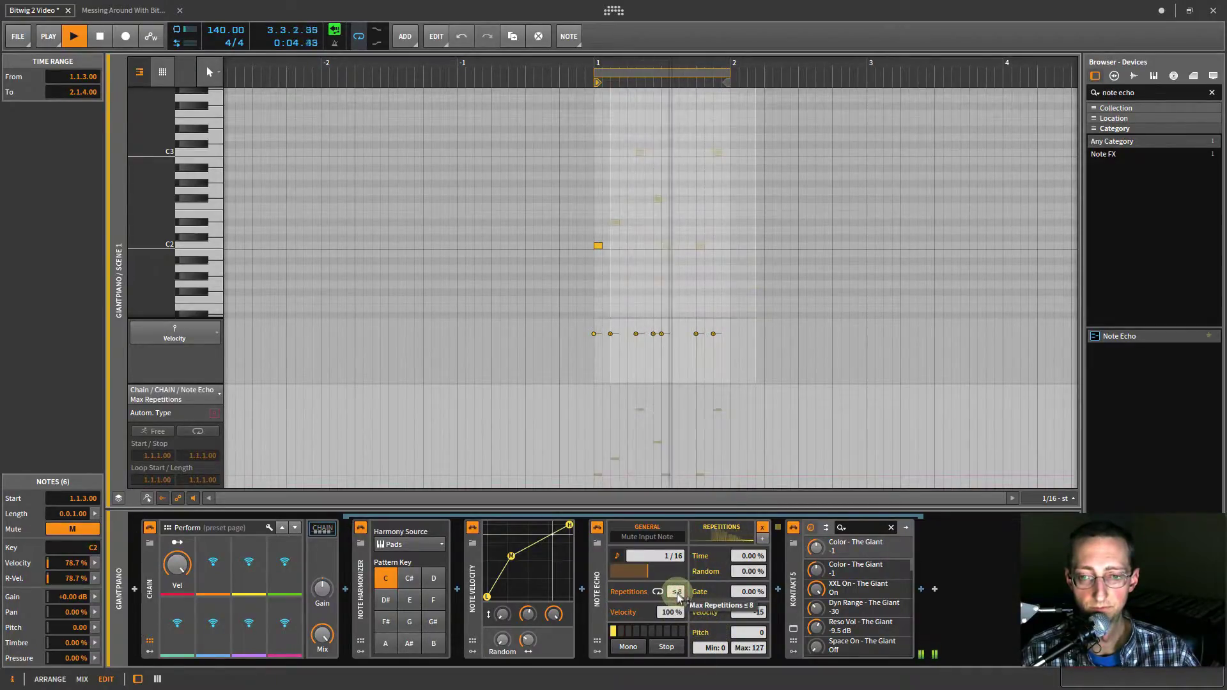
scroll(676, 593, up, 1)
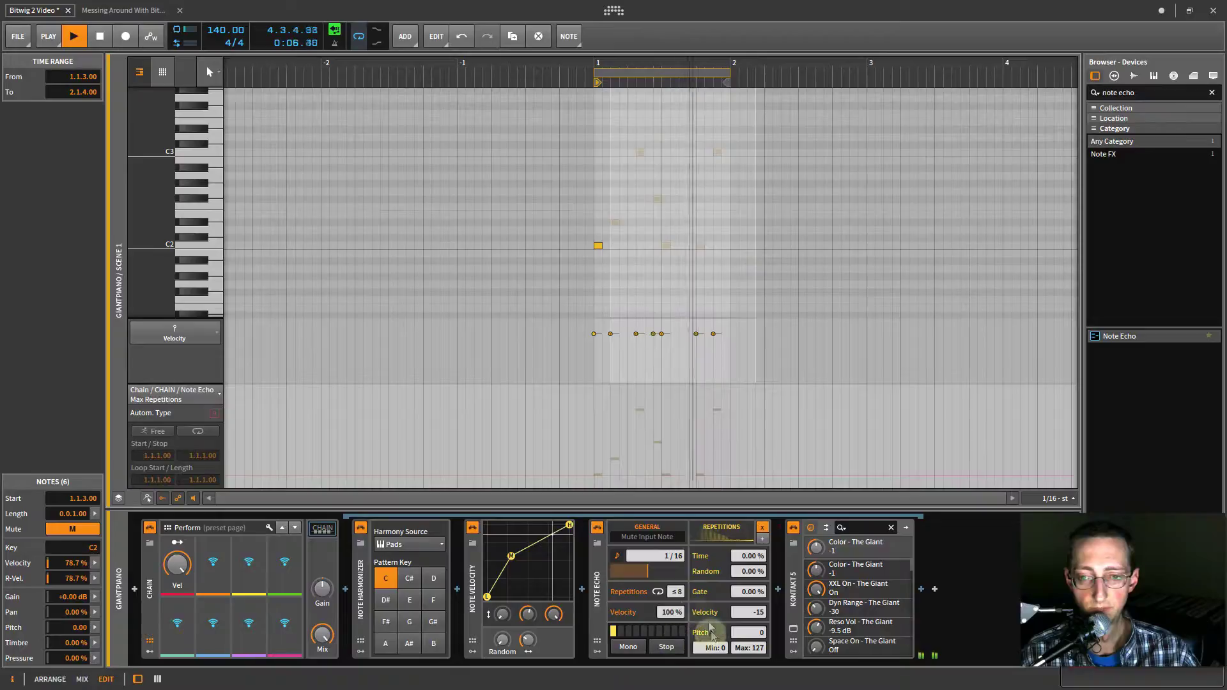
Audition Note Echo with different repetition velocities, ending at 0 with playback stopped.
drag(758, 614, 771, 624)
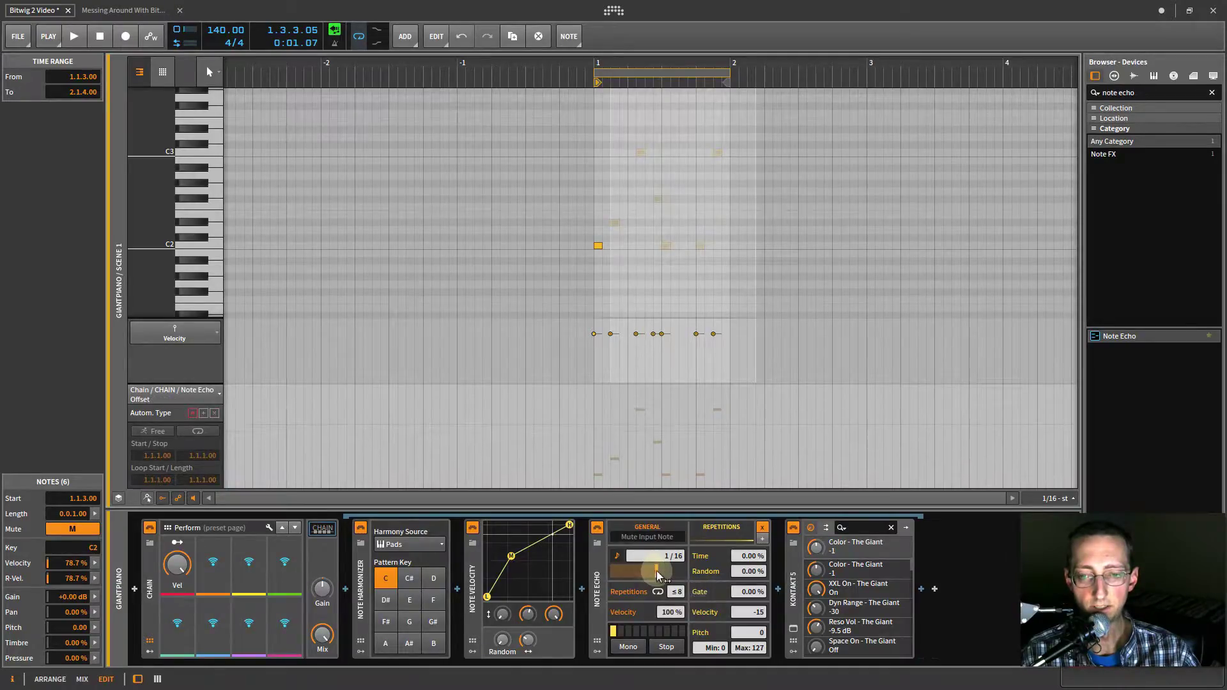
key(space)
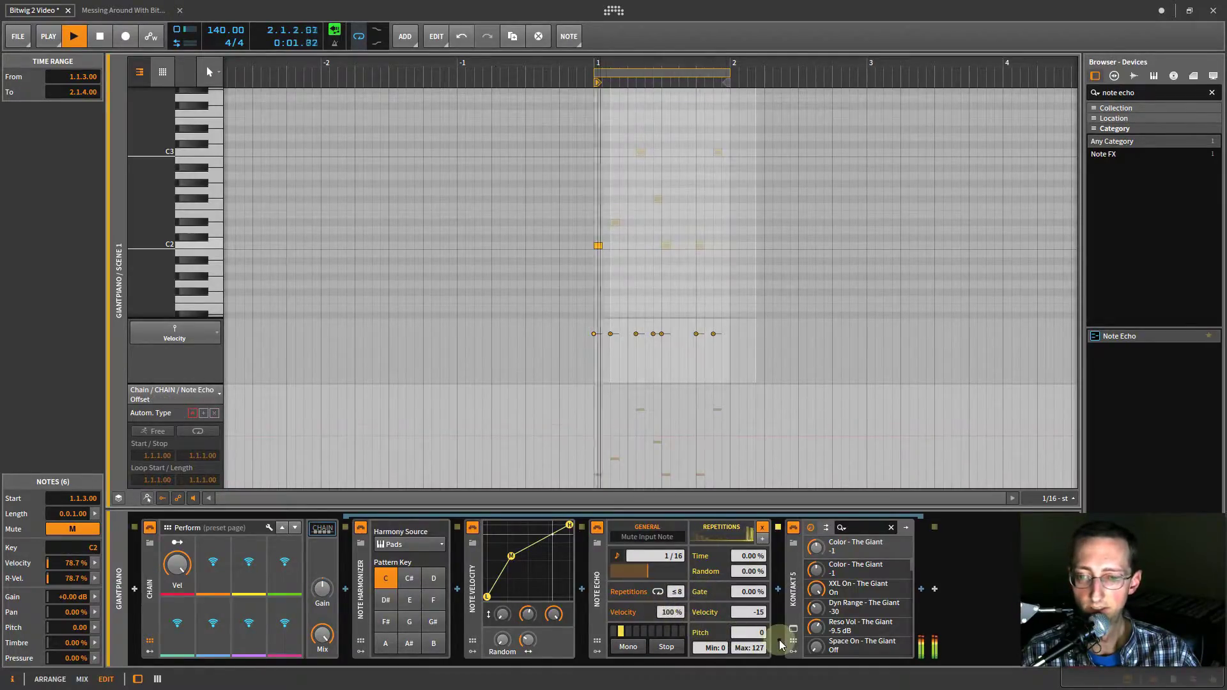
key(space)
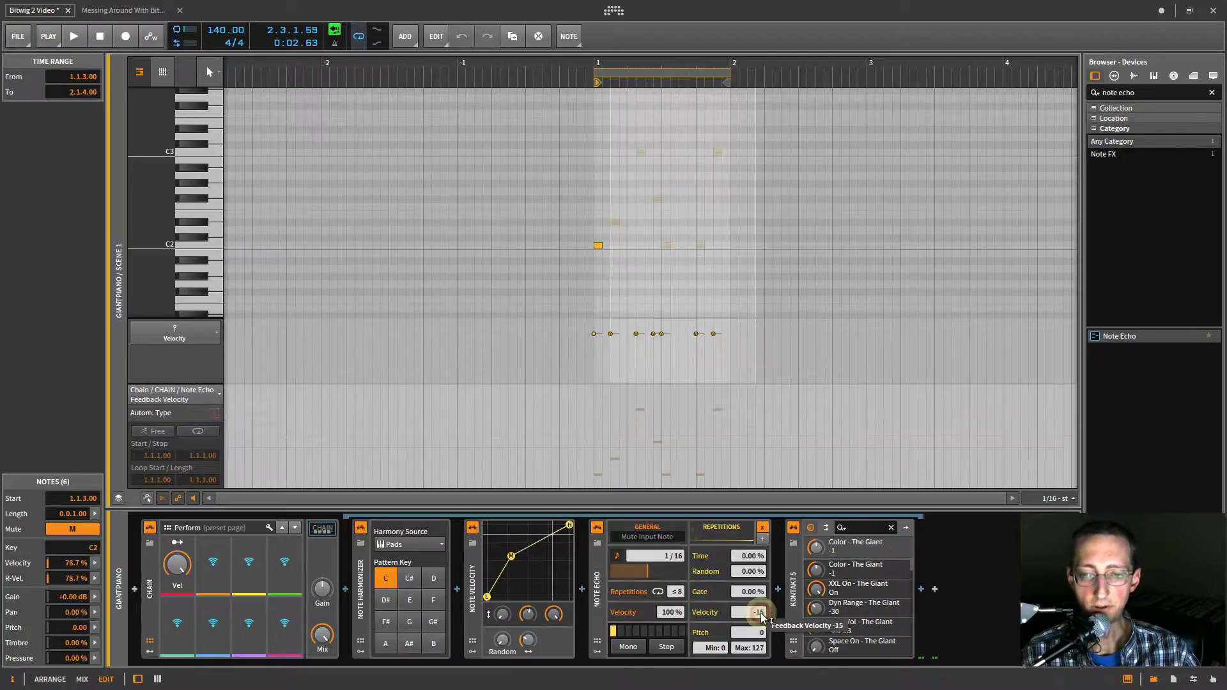
key(space)
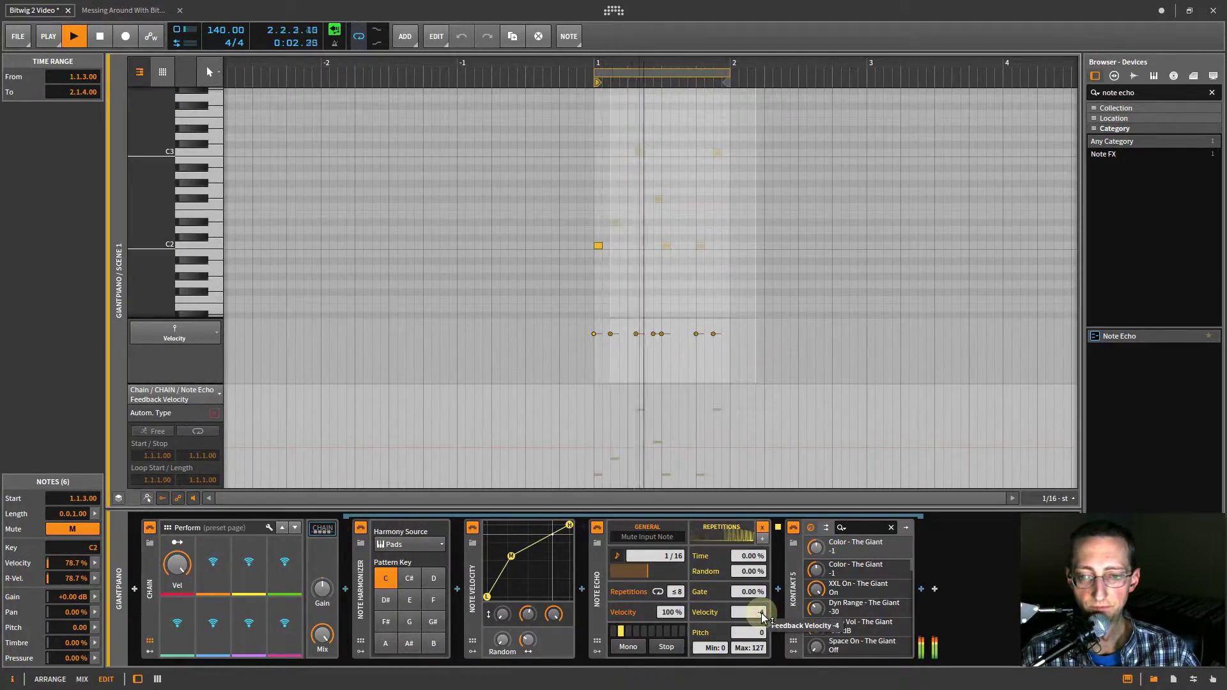
double_click(756, 614)
text(10)
key(Return)
key(space)
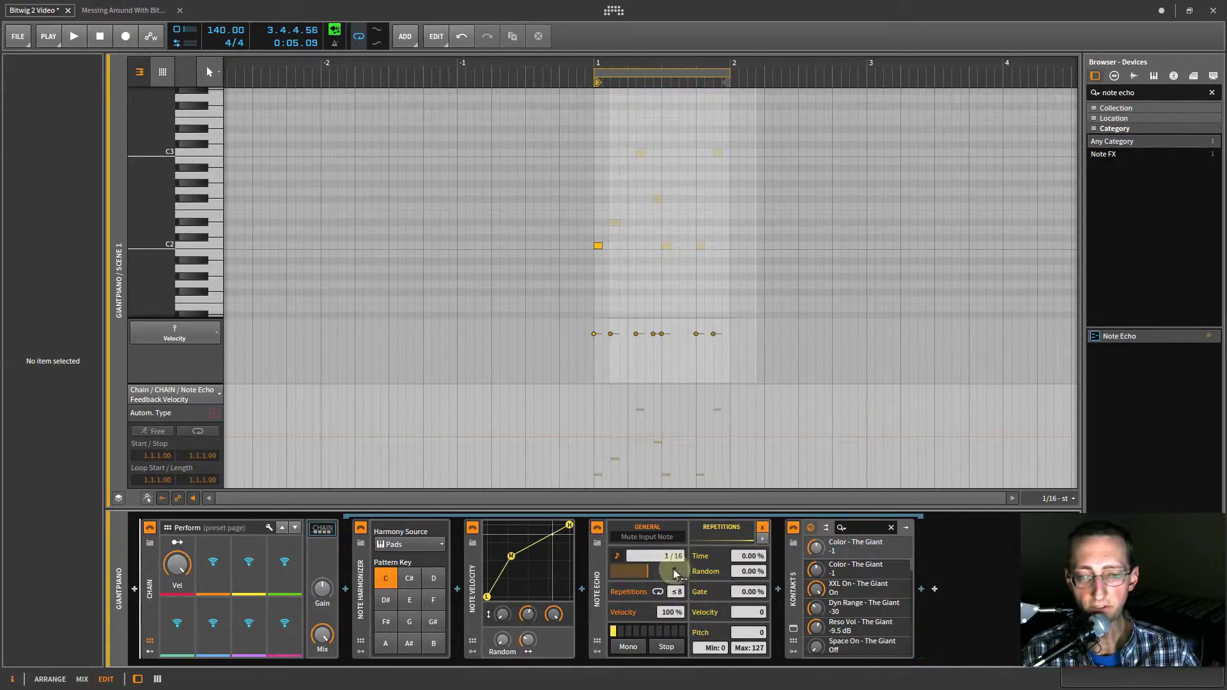
Set Note Echo's repetition velocity to -9 and repetition pitch to 2 while auditioning the single piano note.
key(space)
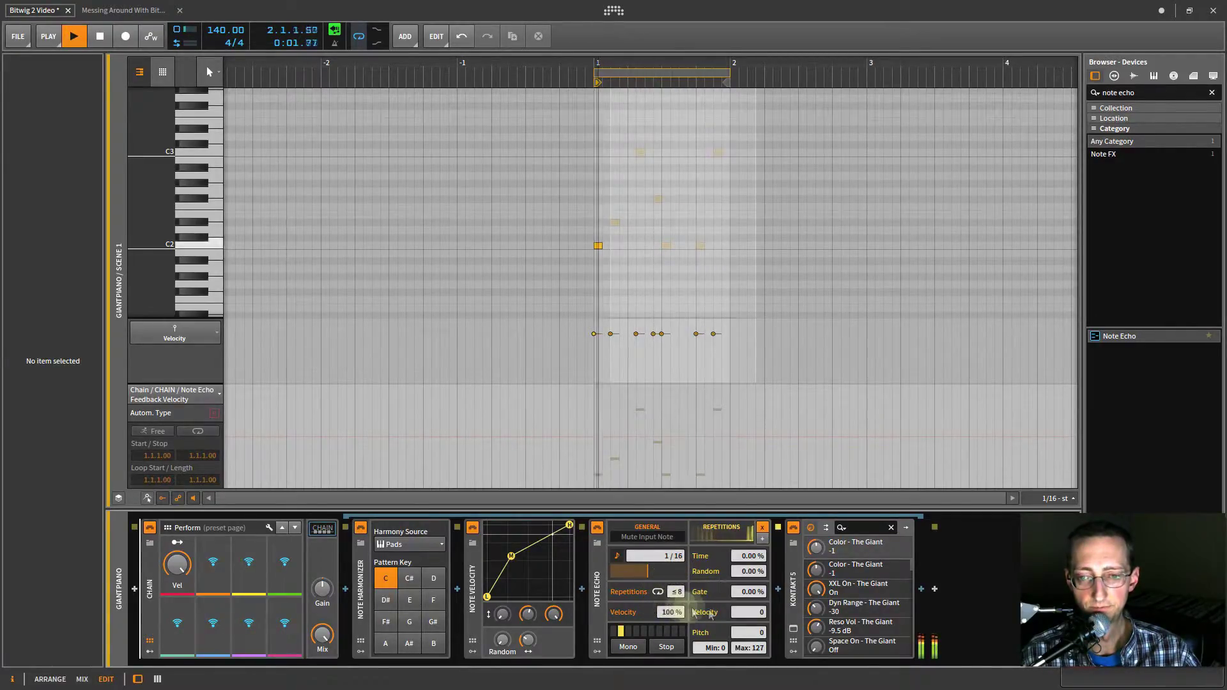
scroll(756, 613, down, 3)
drag(754, 612, 753, 620)
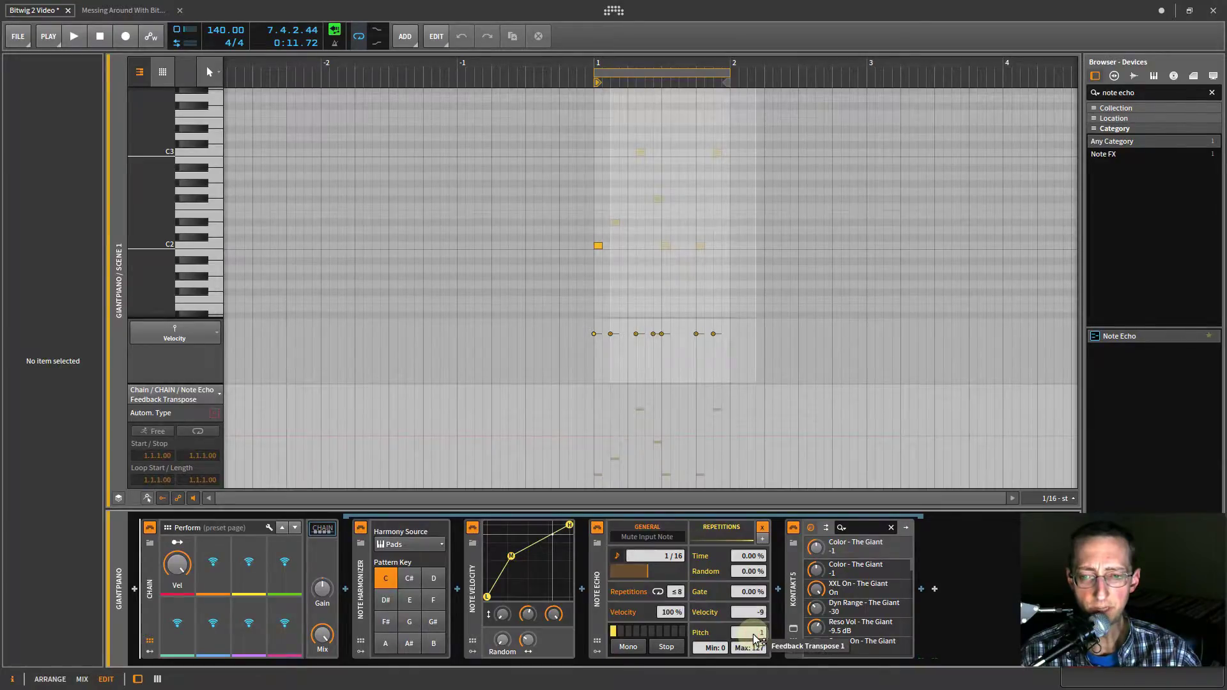
scroll(757, 639, up, 1)
key(space)
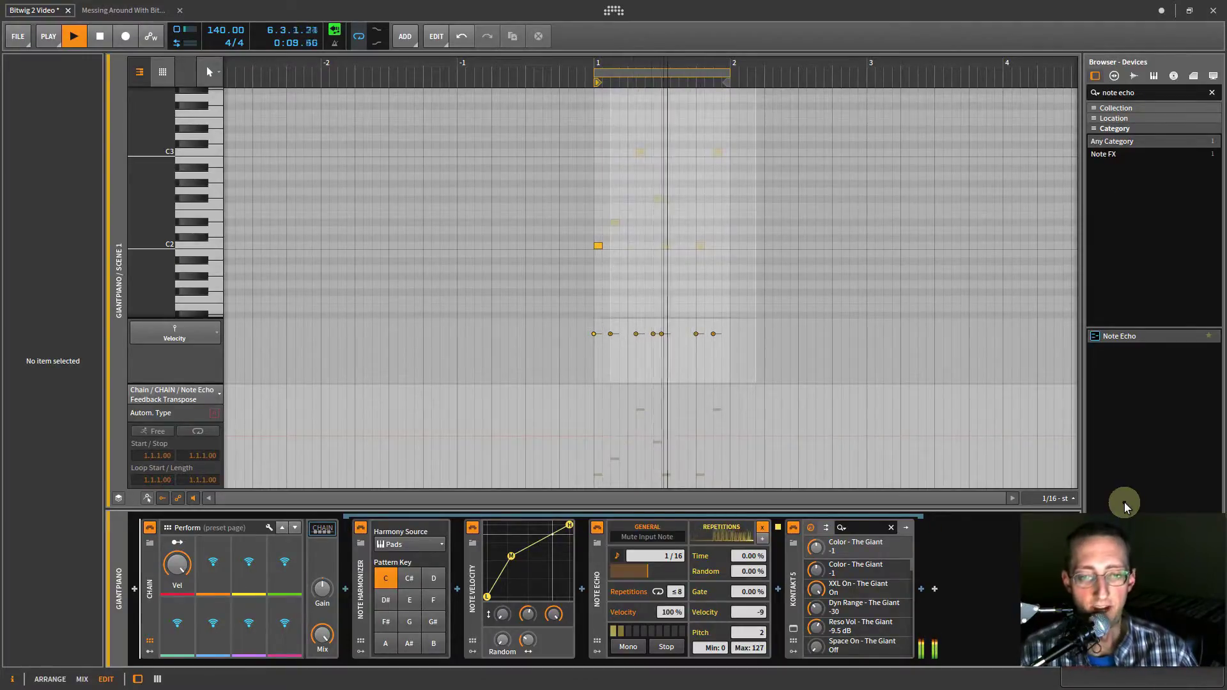
Unmute the six muted GiantPiano notes, bypass Note Echo, and play the clip.
click(601, 568)
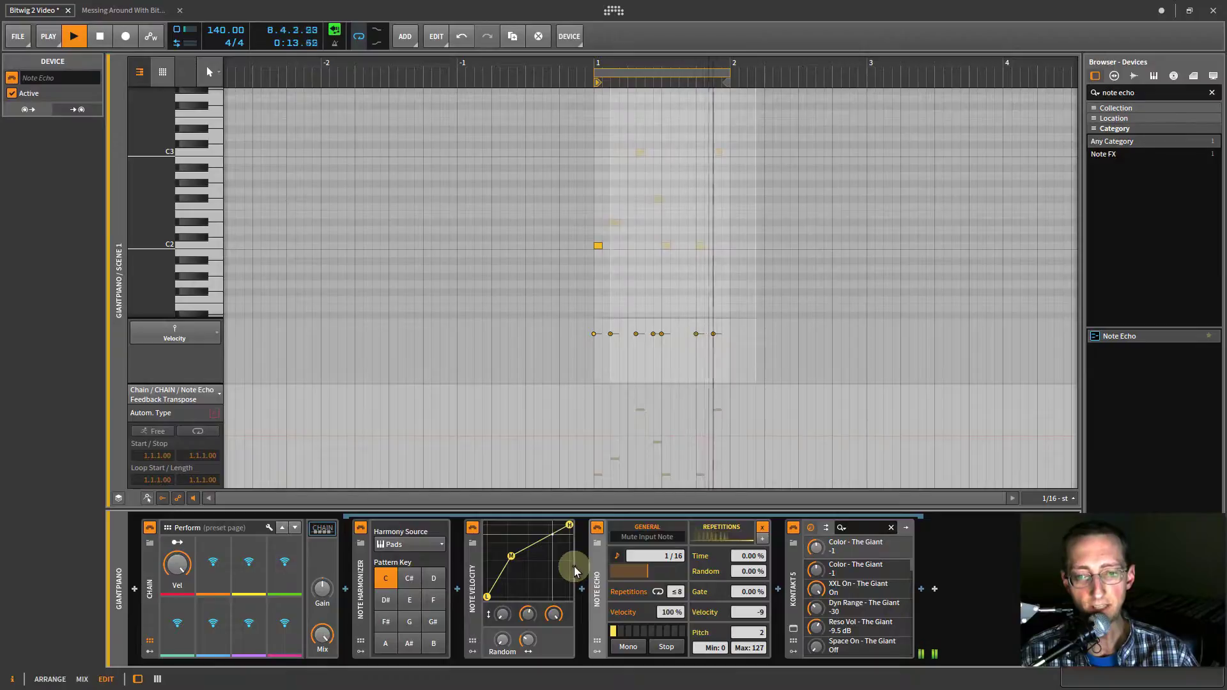
key(space)
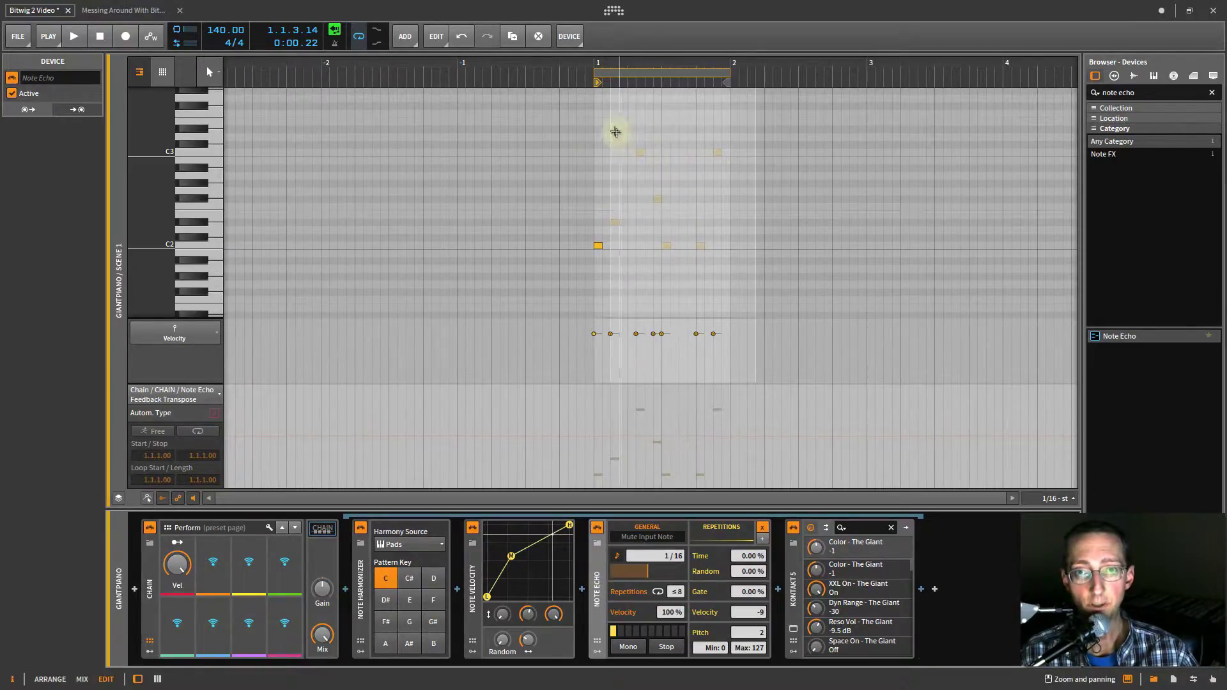
click(638, 137)
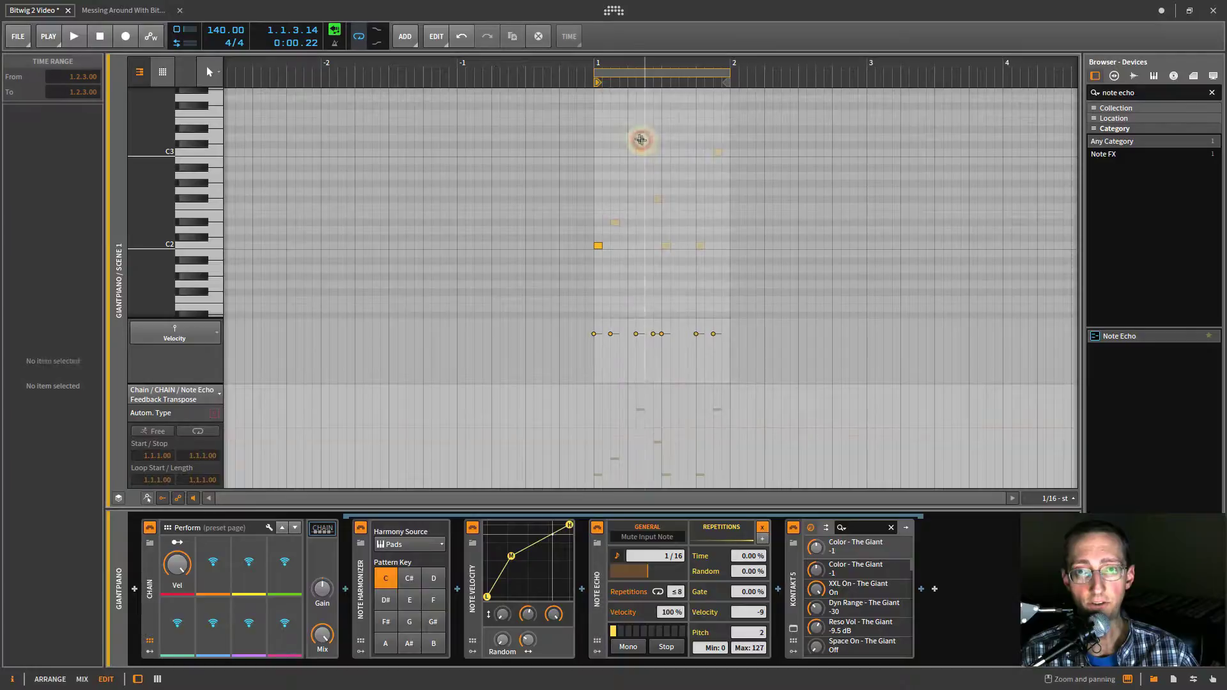
drag(616, 129, 749, 290)
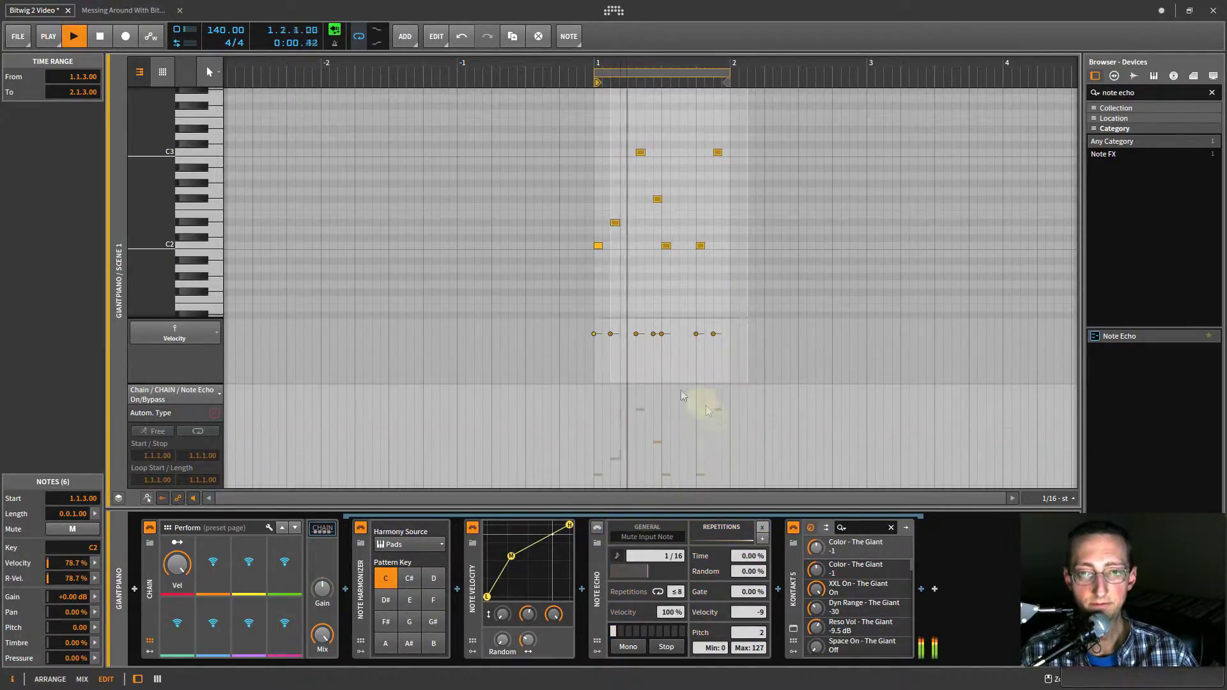
Unsolo GiantPiano in the mixer and open the device chain of the Pads track.
key(alt+2)
click(291, 293)
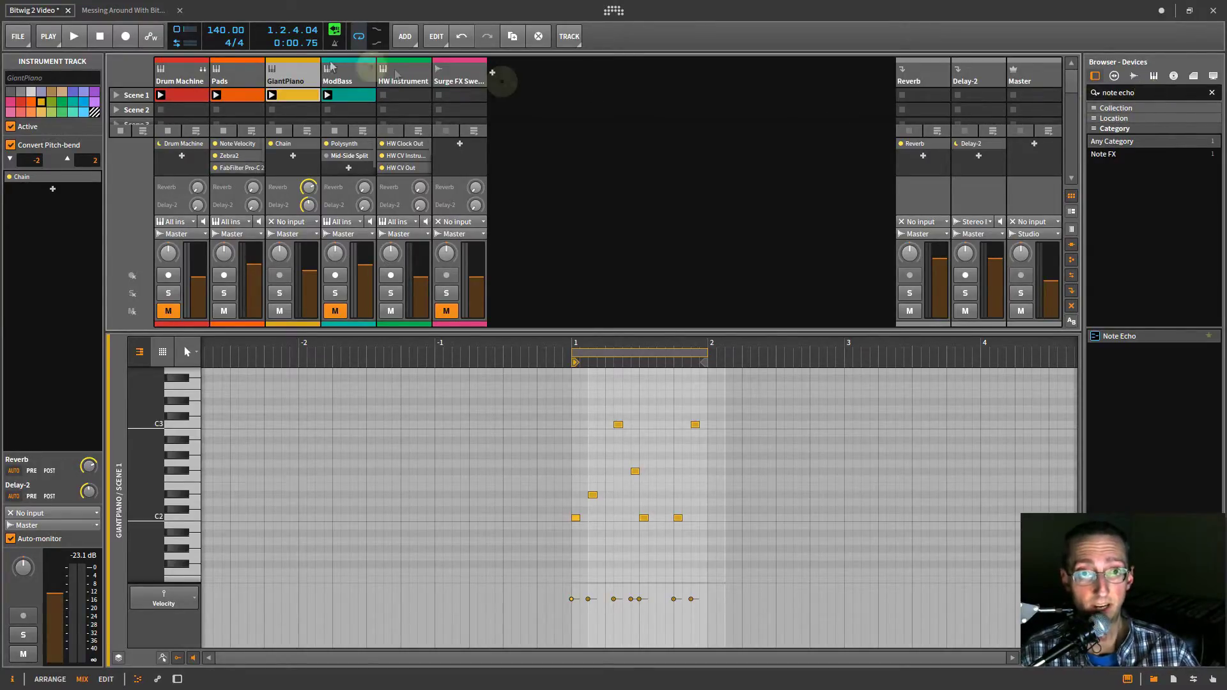
click(241, 78)
key(shift+Tab)
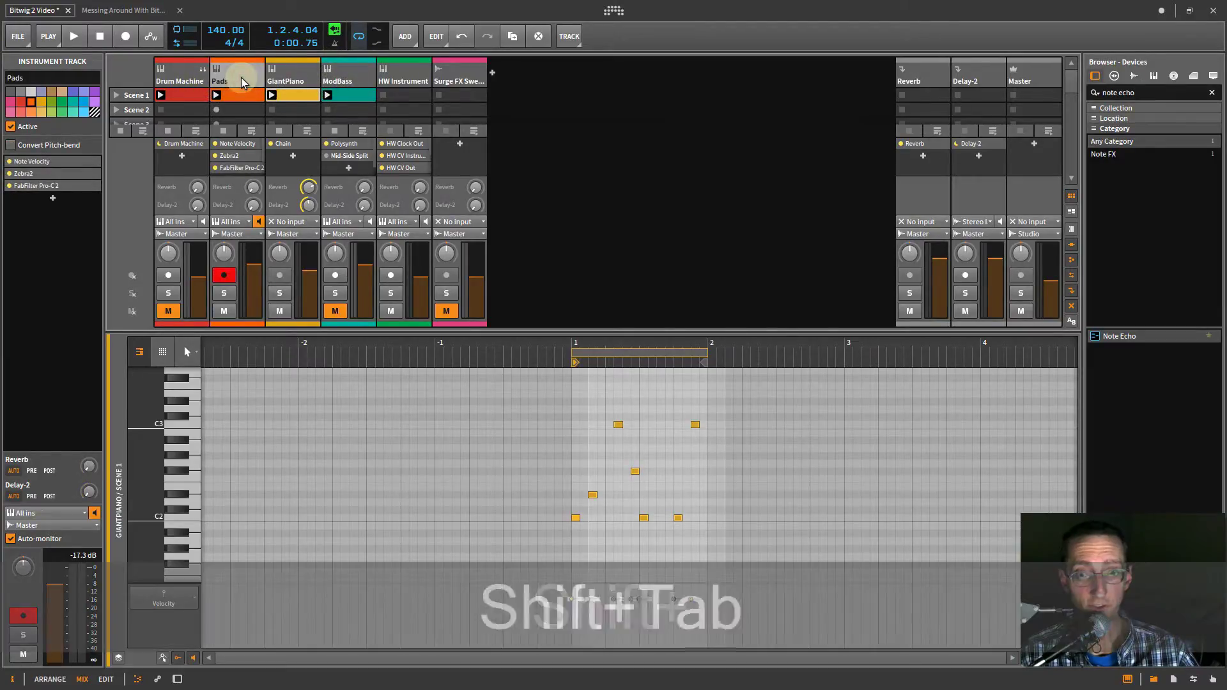
Search the devices for "phaser" and insert Phaser after FabFilter Pro-C 2 on the Pads track.
drag(1142, 94, 1058, 81)
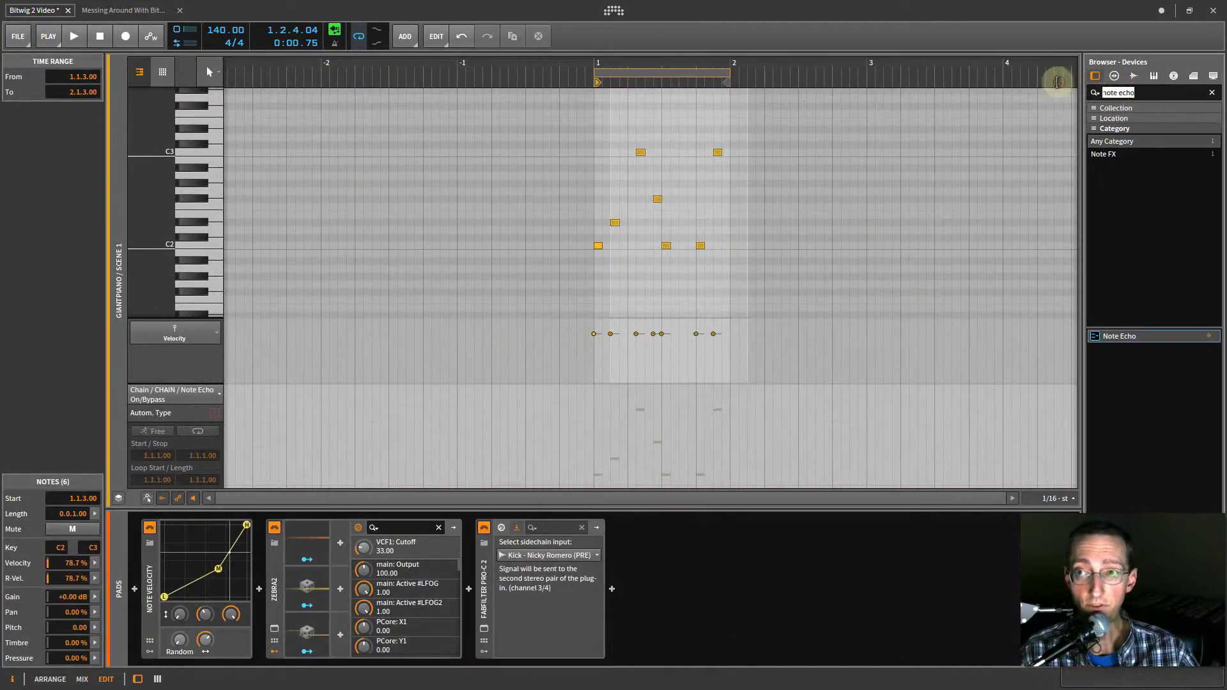
text(phaser)
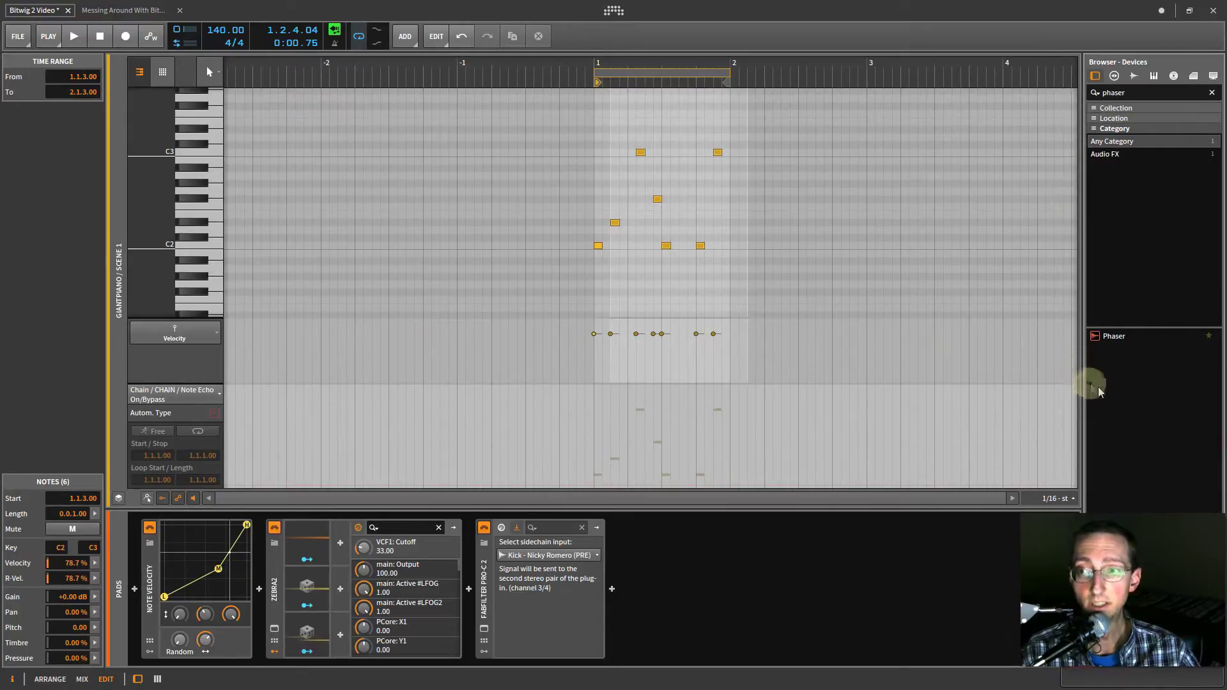
drag(1116, 341, 729, 589)
Play the project, mute GiantPiano in the mixer, and return to the Pads device chain.
key(space)
key(alt+1)
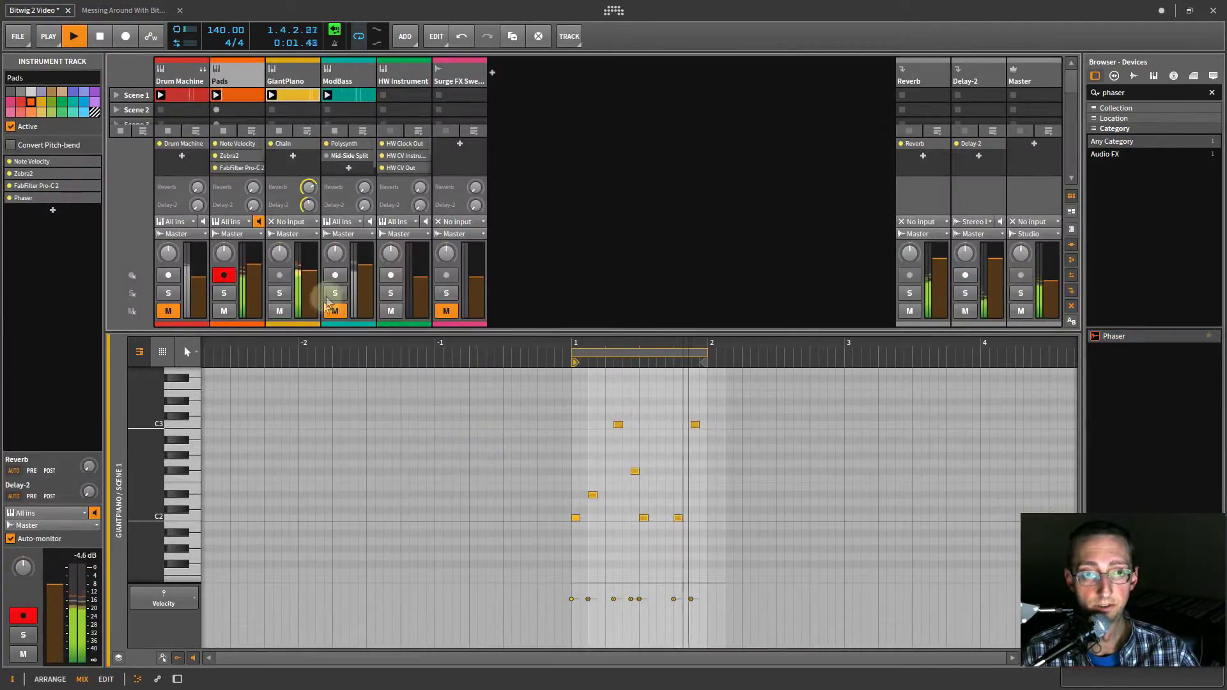
key(alt+2)
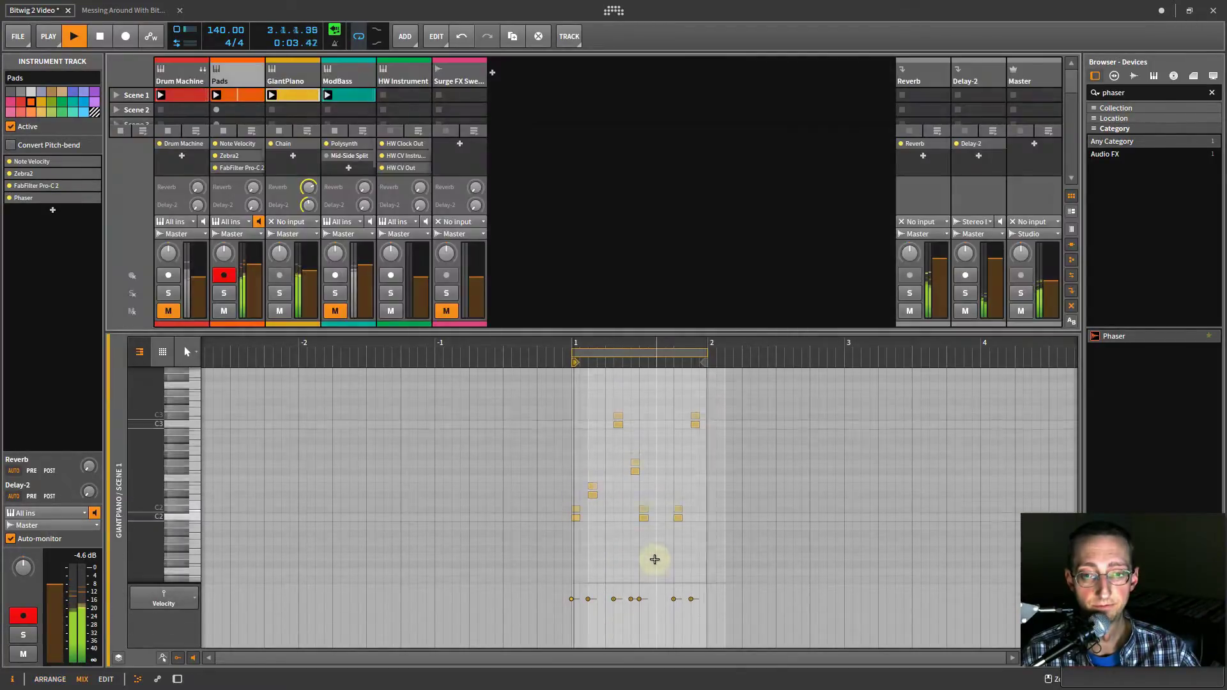
key(shift+Tab)
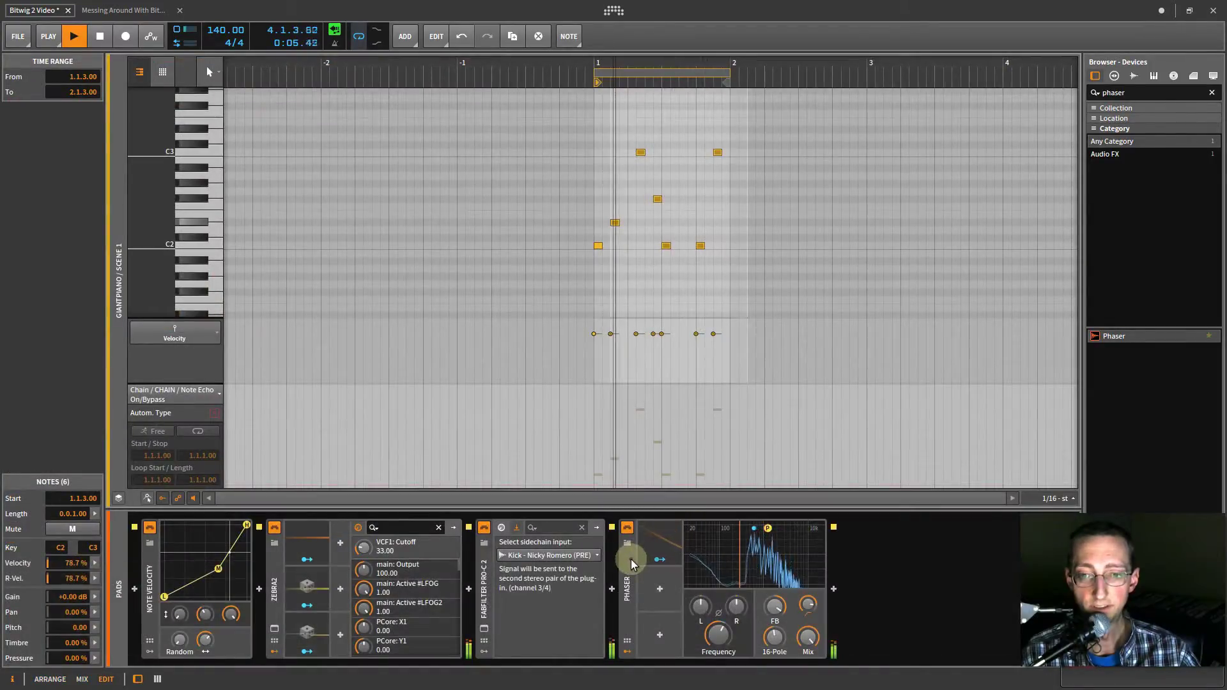
Examine the settings of the Classic LFO modulating the Phaser's frequency.
click(632, 562)
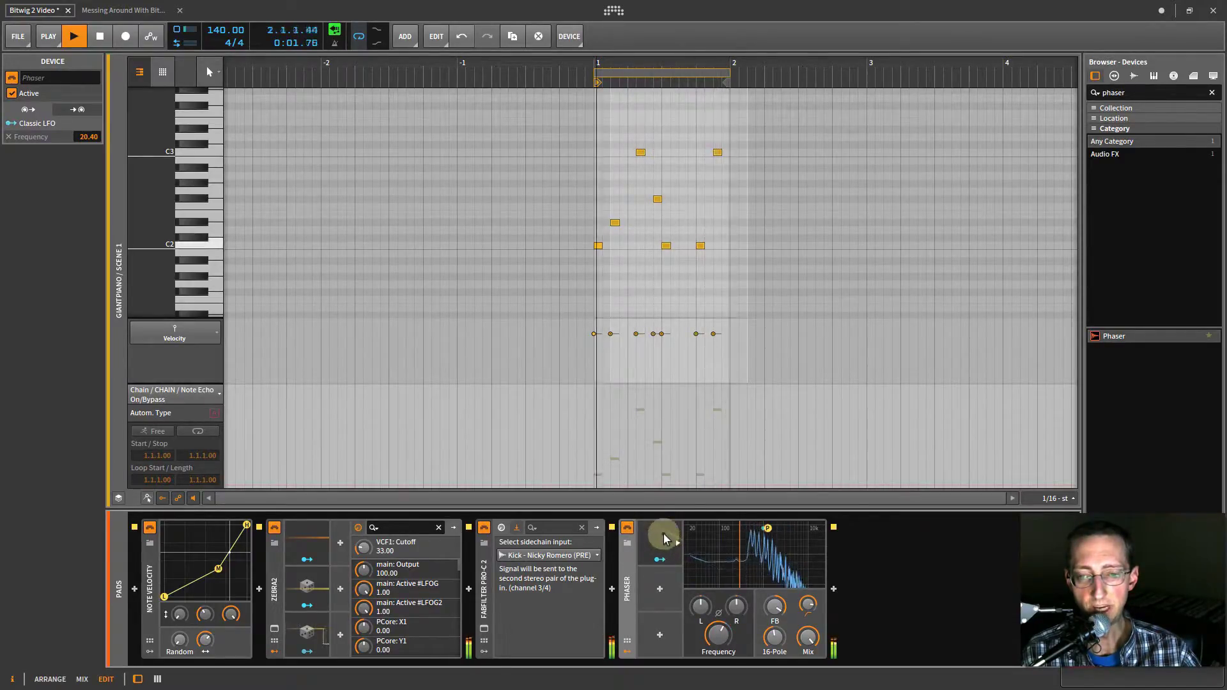
click(677, 545)
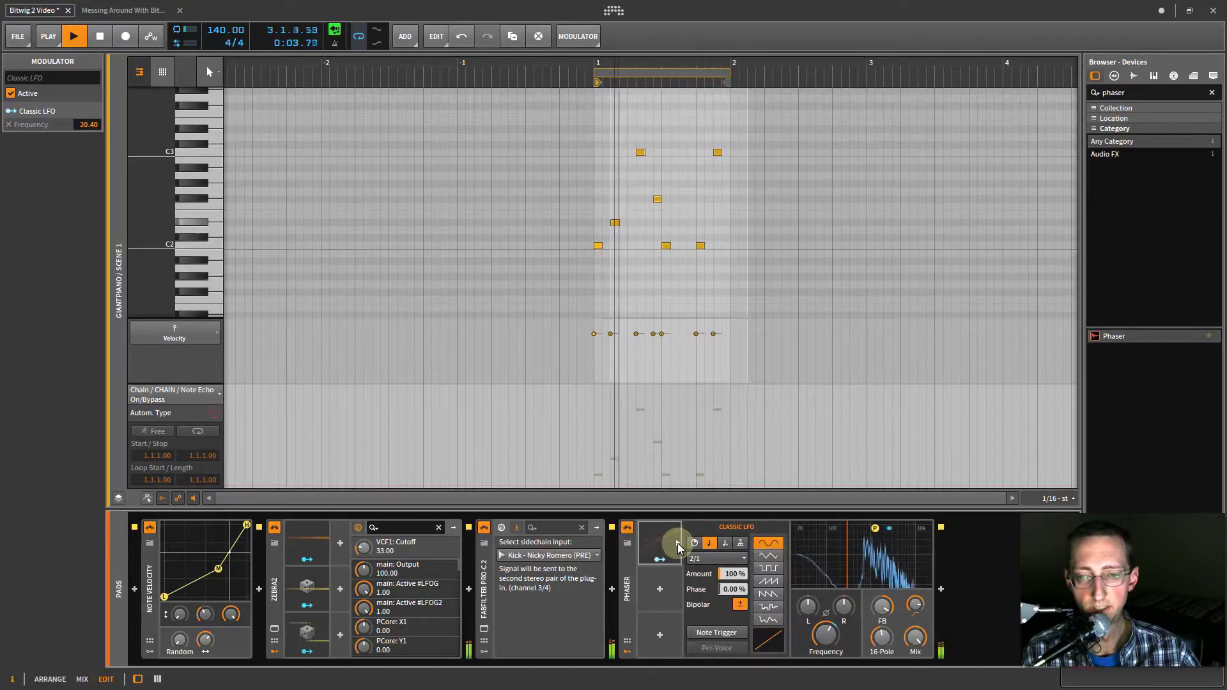
click(677, 544)
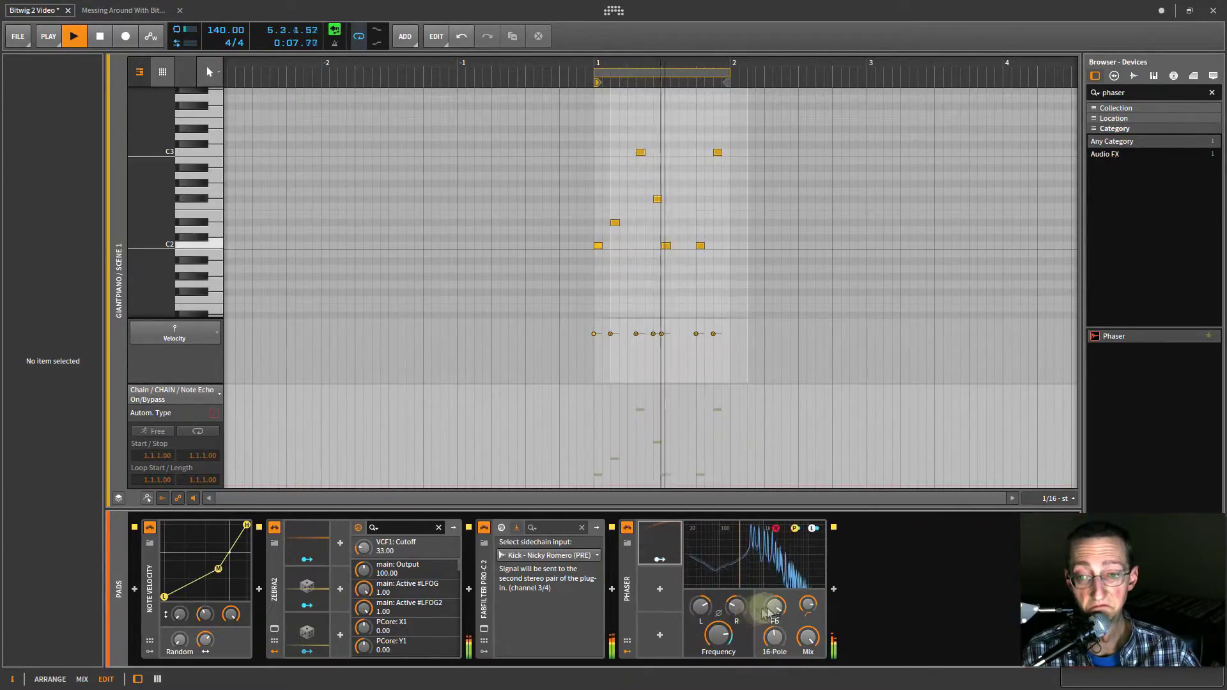
Adjust the Phaser's feedback and set its filter to 32-Pole during playback.
mouse_move(779, 609)
drag(779, 608, 779, 599)
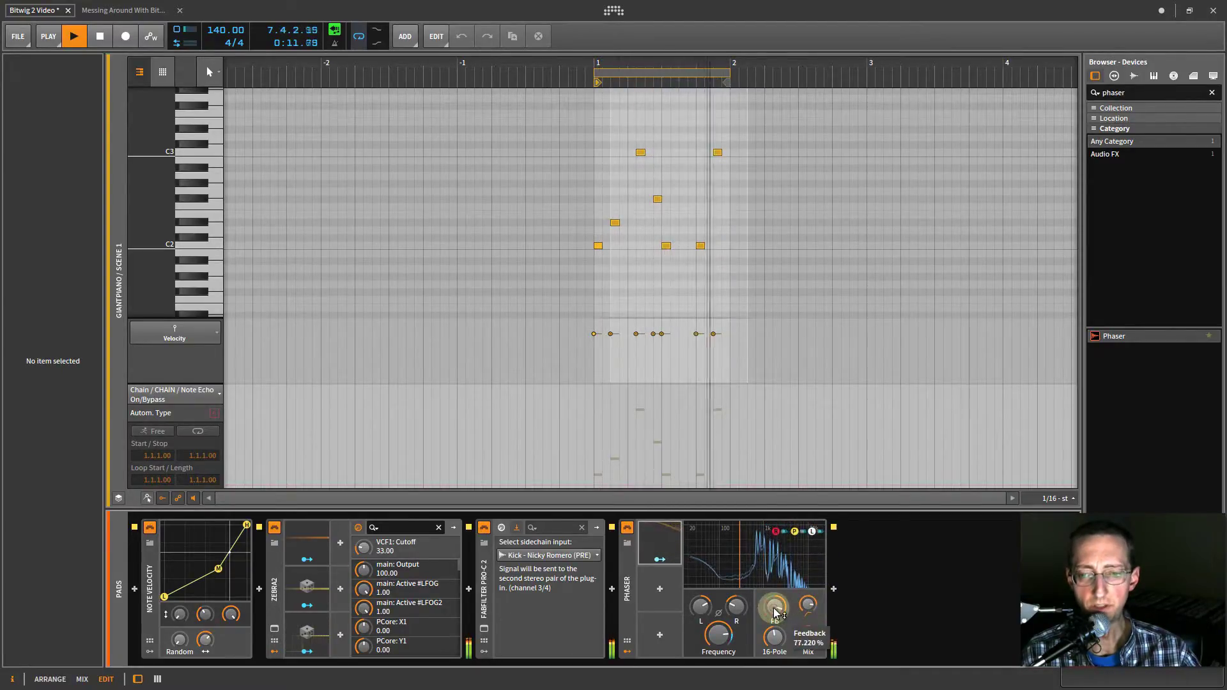
drag(775, 641, 774, 643)
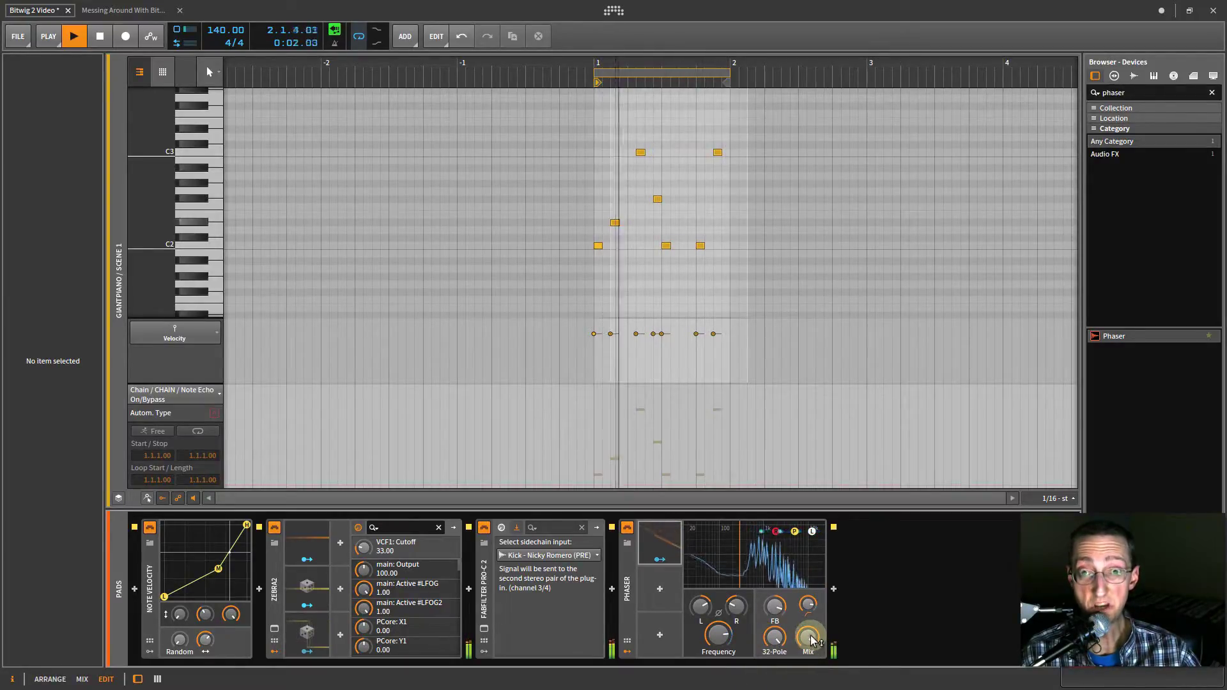
Delete Phaser from Pads, search the devices for "pitch", and insert Pitch Shifter after FabFilter Pro-C 2.
click(863, 646)
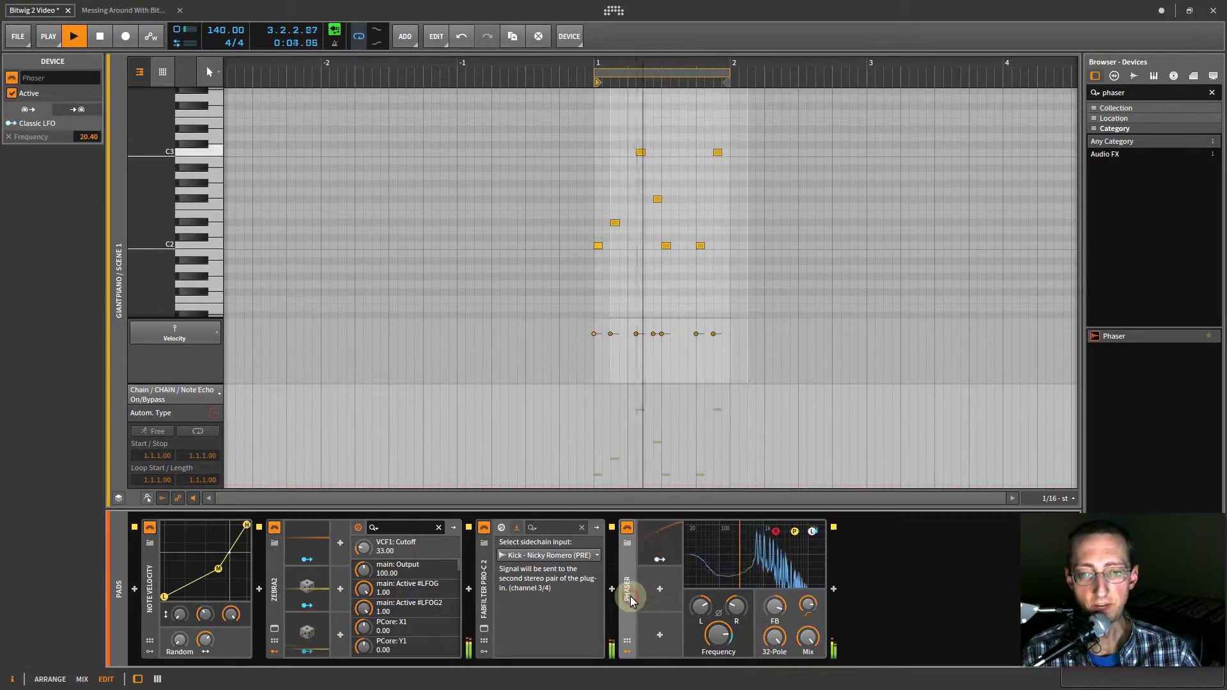
key(Delete)
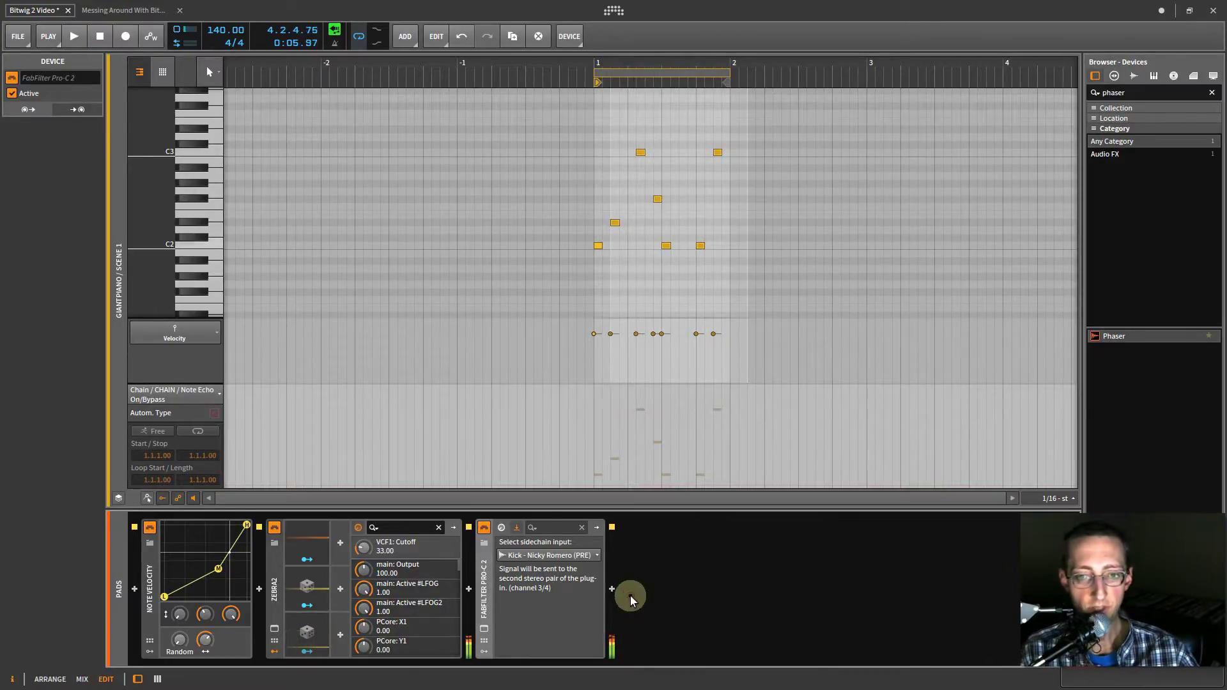
drag(1128, 92, 1056, 85)
text(pitch)
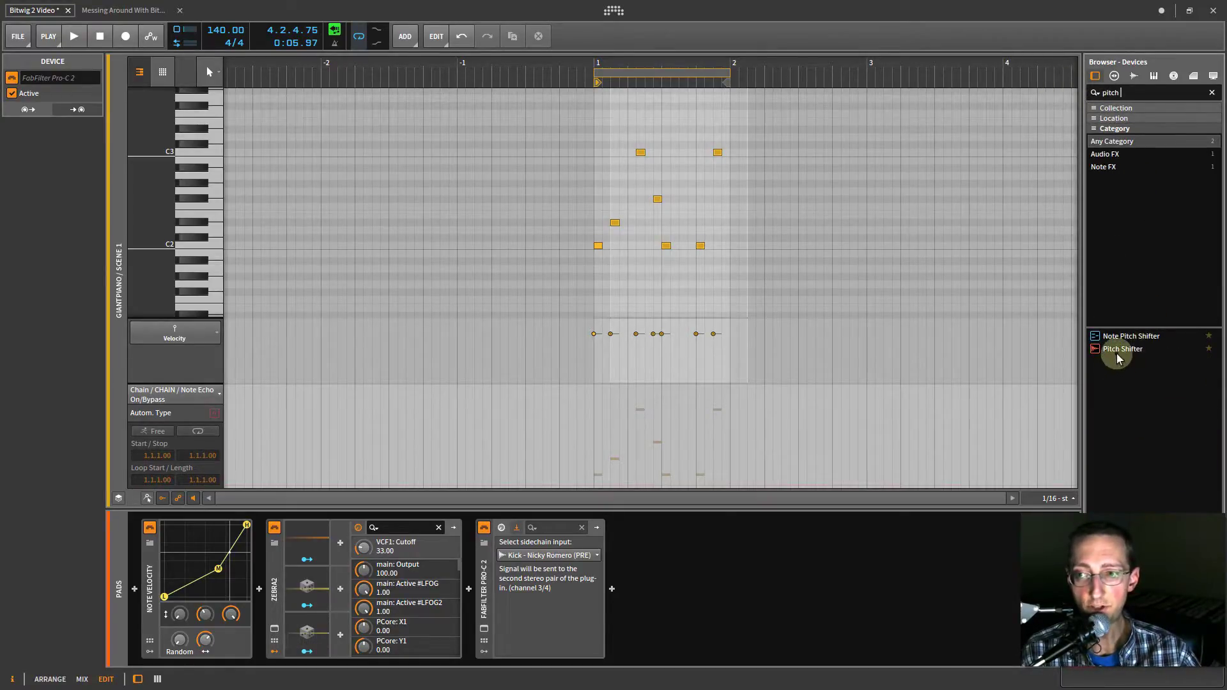
drag(1118, 349, 780, 566)
Audition Pitch Shifter on Pads with the pitch raised and lowered, leaving it at -2.40 st with playback stopped.
key(space)
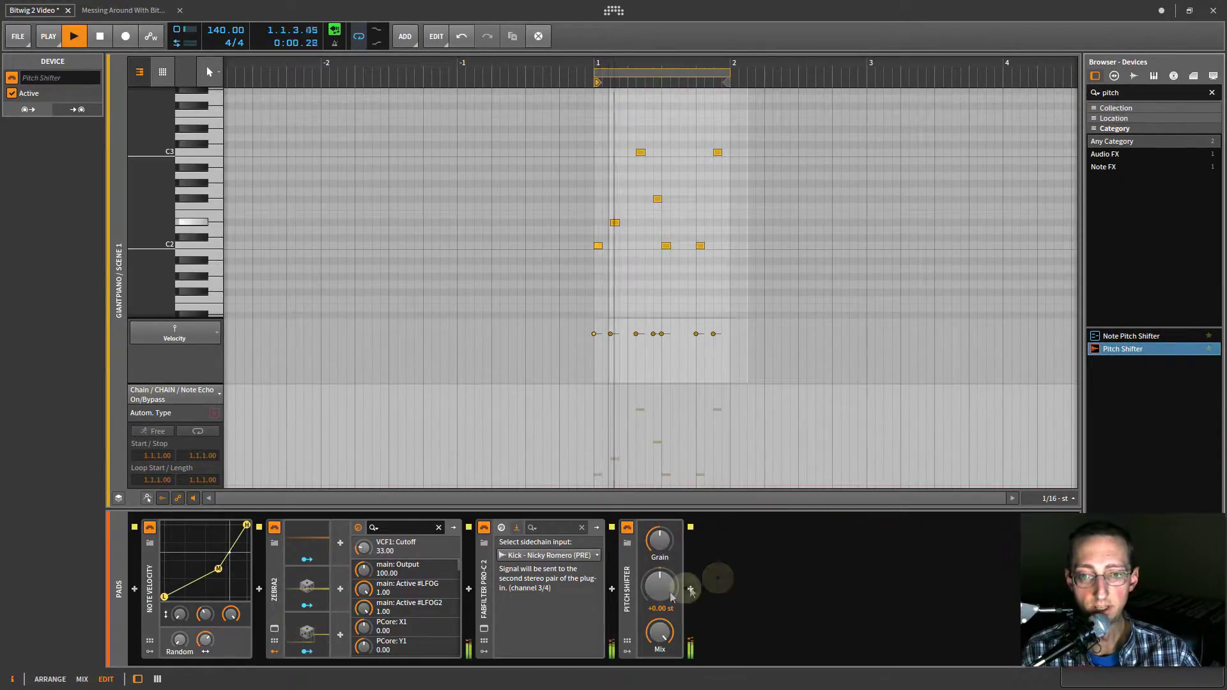
drag(658, 603, 662, 595)
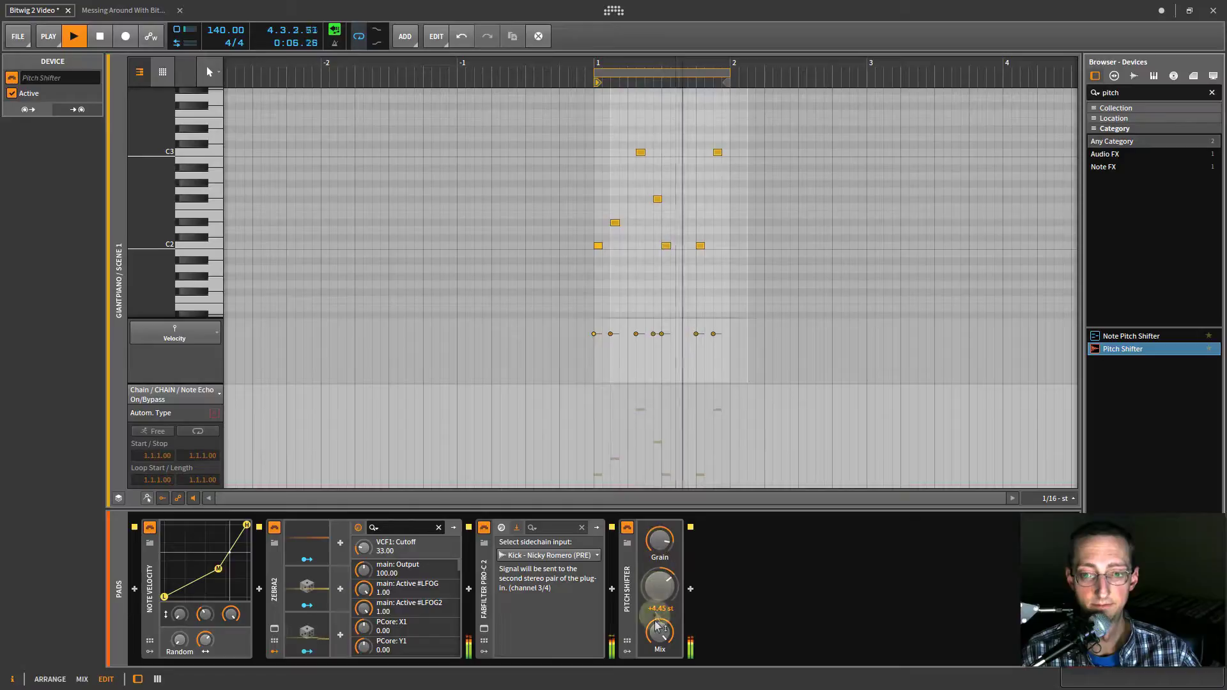
drag(669, 596, 669, 633)
key(space)
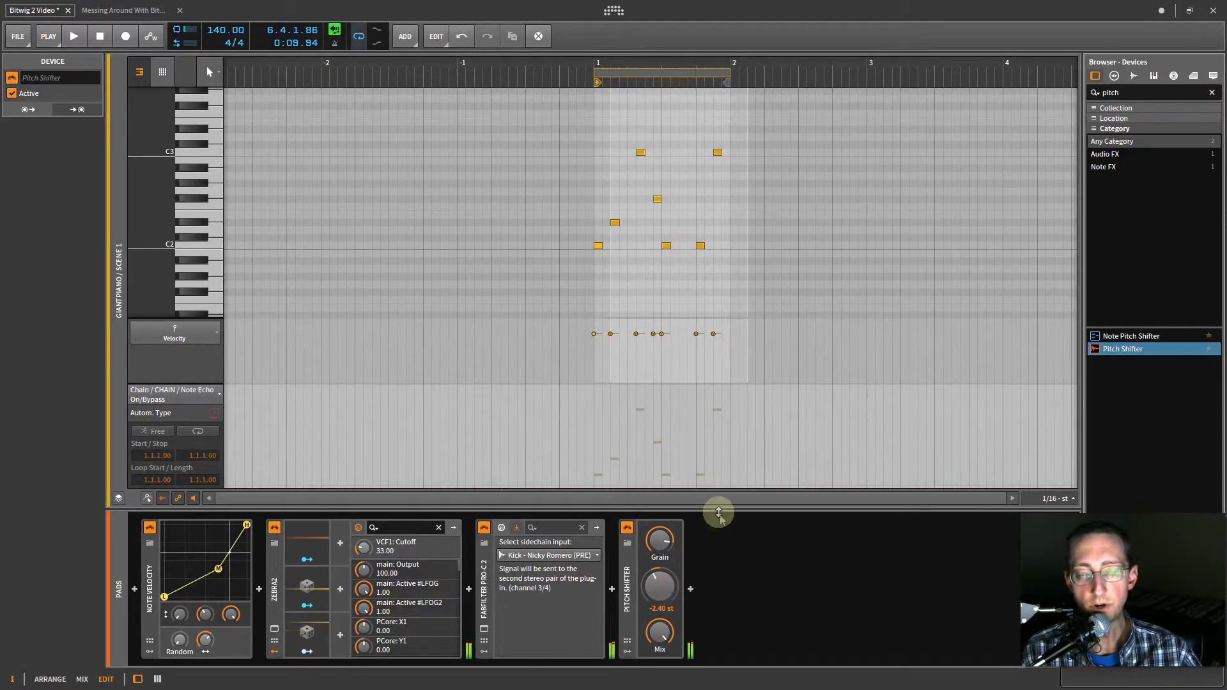
Add a Classic LFO modulator to Pitch Shifter on the Pads track.
click(628, 652)
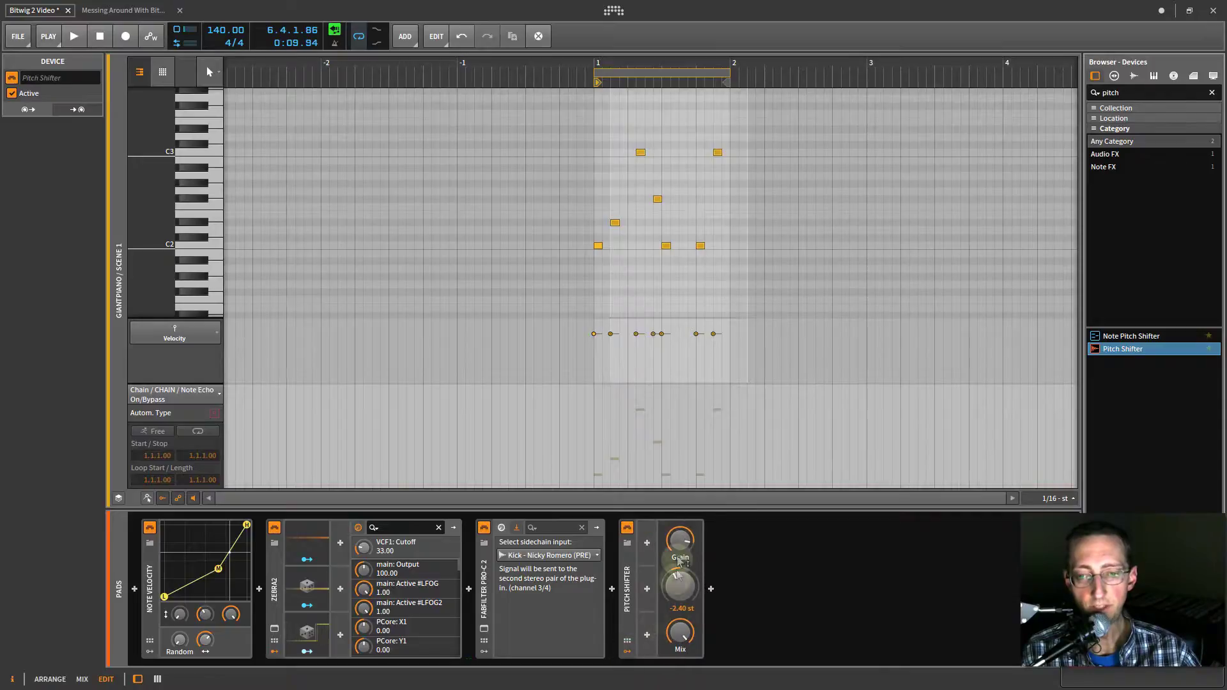
click(648, 543)
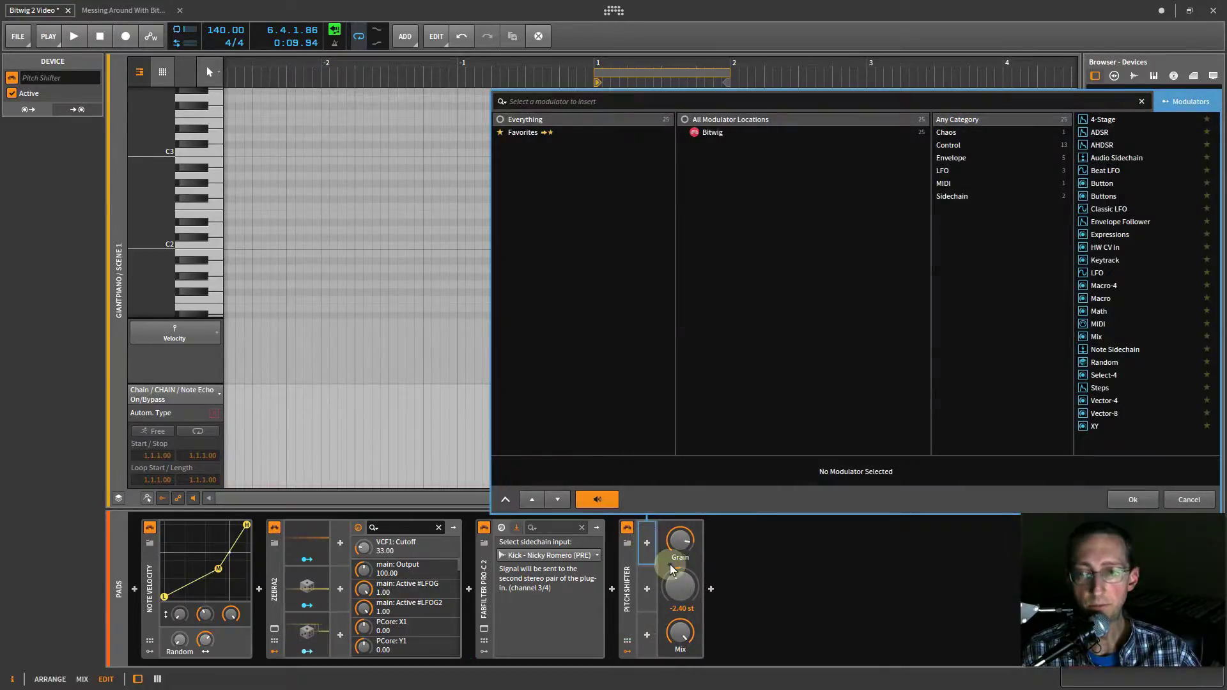
click(1105, 213)
click(1133, 500)
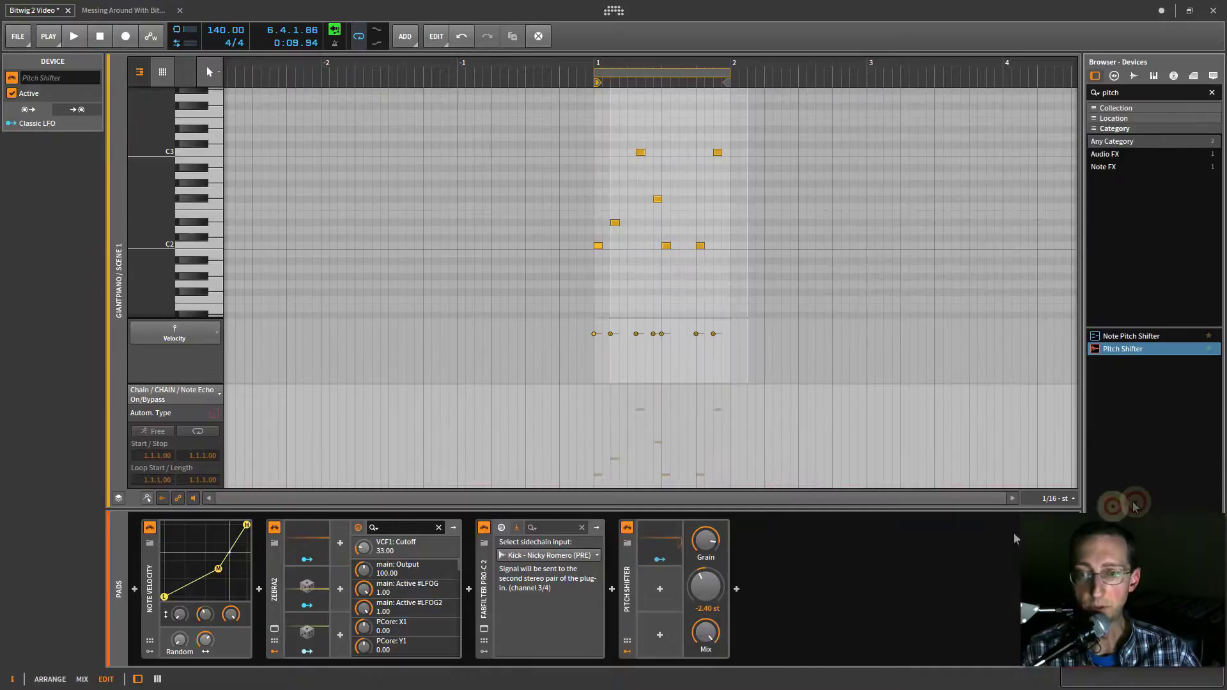
Map the Classic LFO to Pitch Shifter's pitch with an amount of 6.840 and audition the modulation.
click(661, 561)
drag(706, 587, 717, 595)
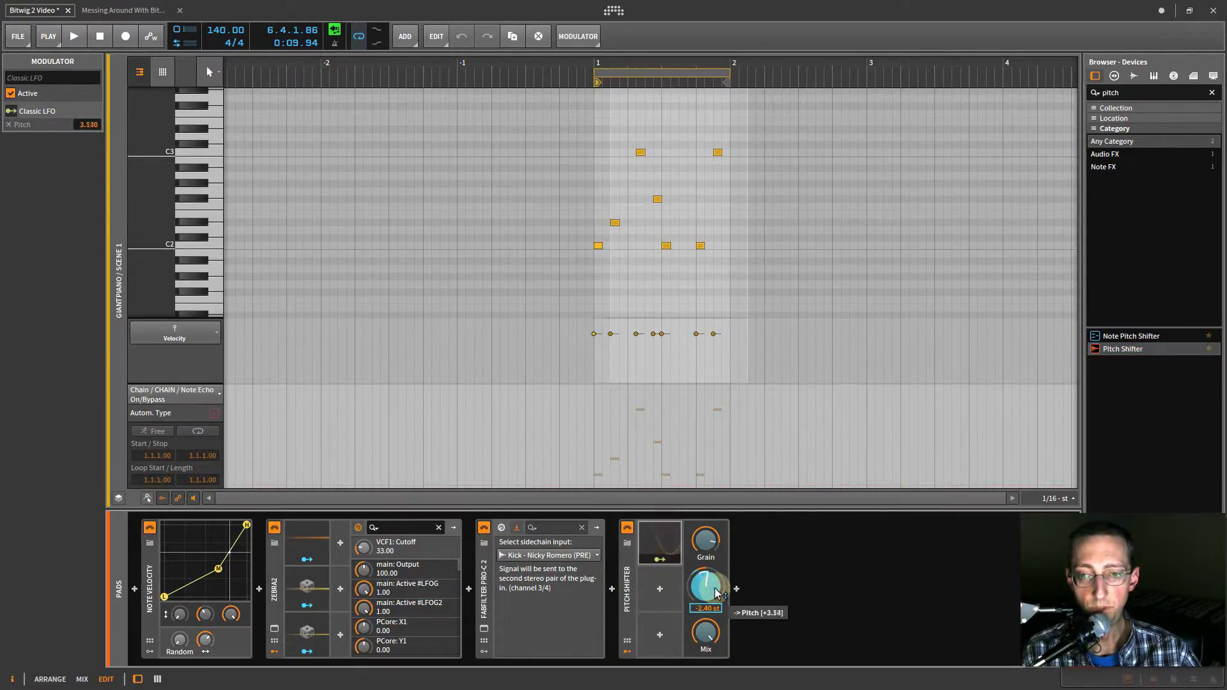
key(space)
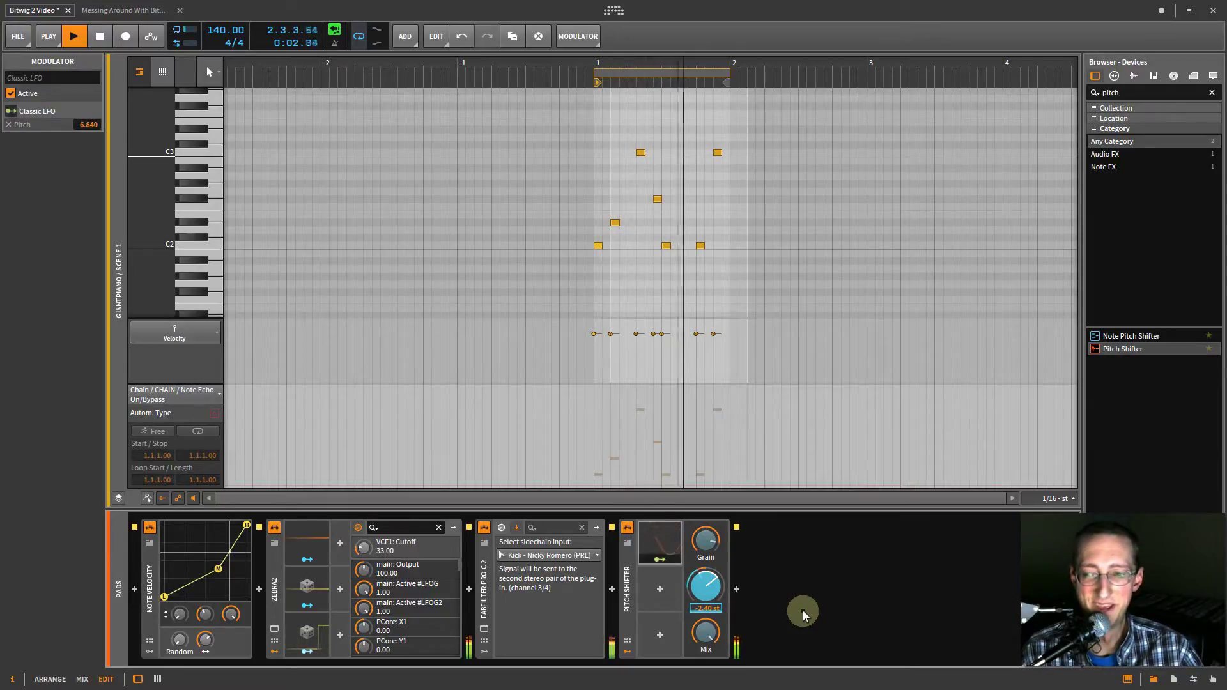
key(space)
Delete Pitch Shifter from Pads, search the devices for "treemo", and insert Treemonster after FabFilter Pro-C 2.
click(628, 592)
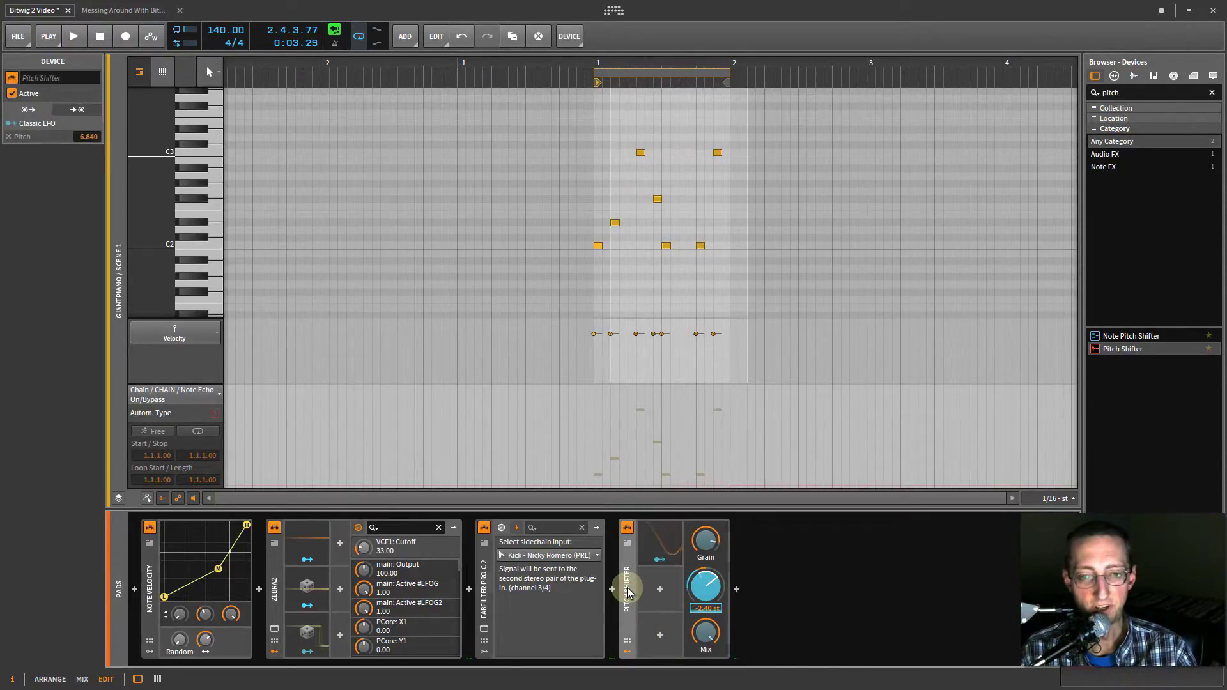
key(Delete)
click(1136, 94)
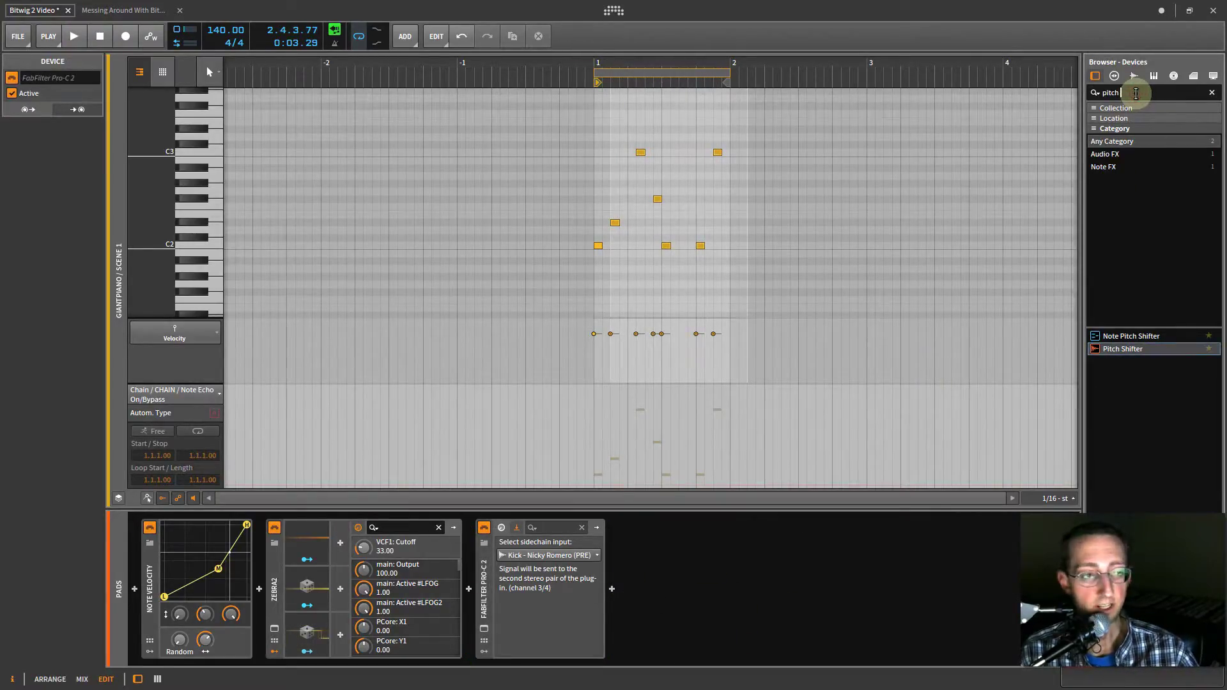
key(shift+Home)
text(tremo)
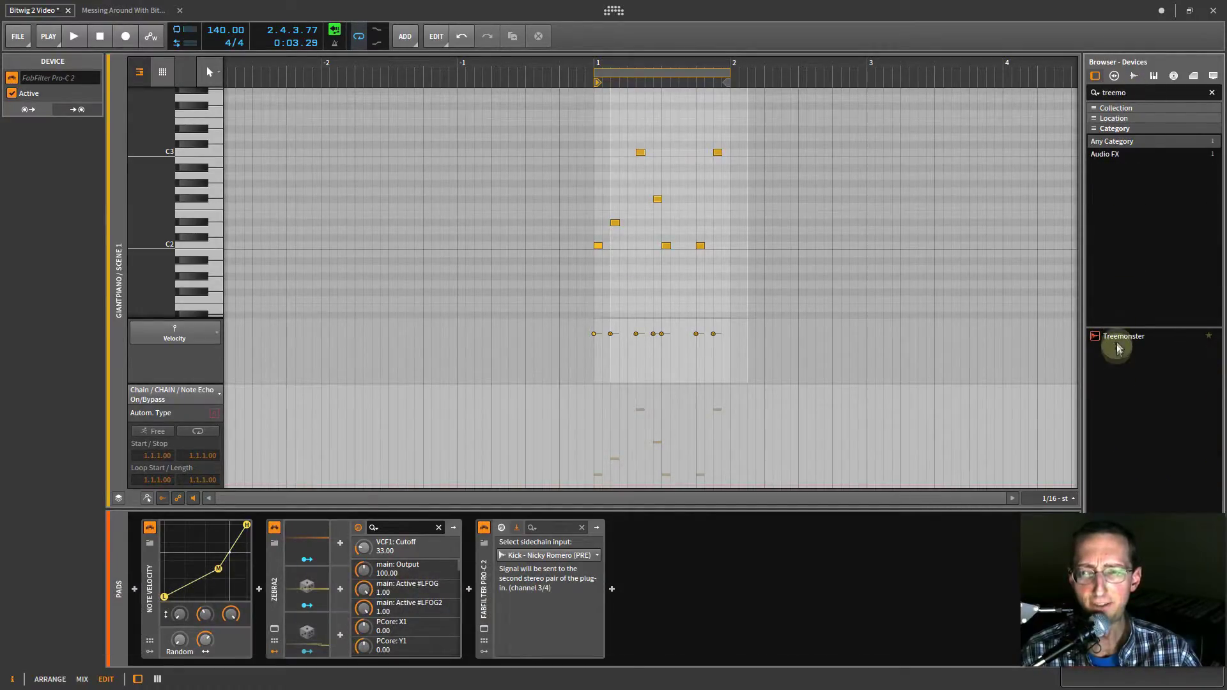
drag(1119, 344, 733, 596)
Start playback with Pads soloed in the mixer and return to the device chain to hear Treemonster.
key(space)
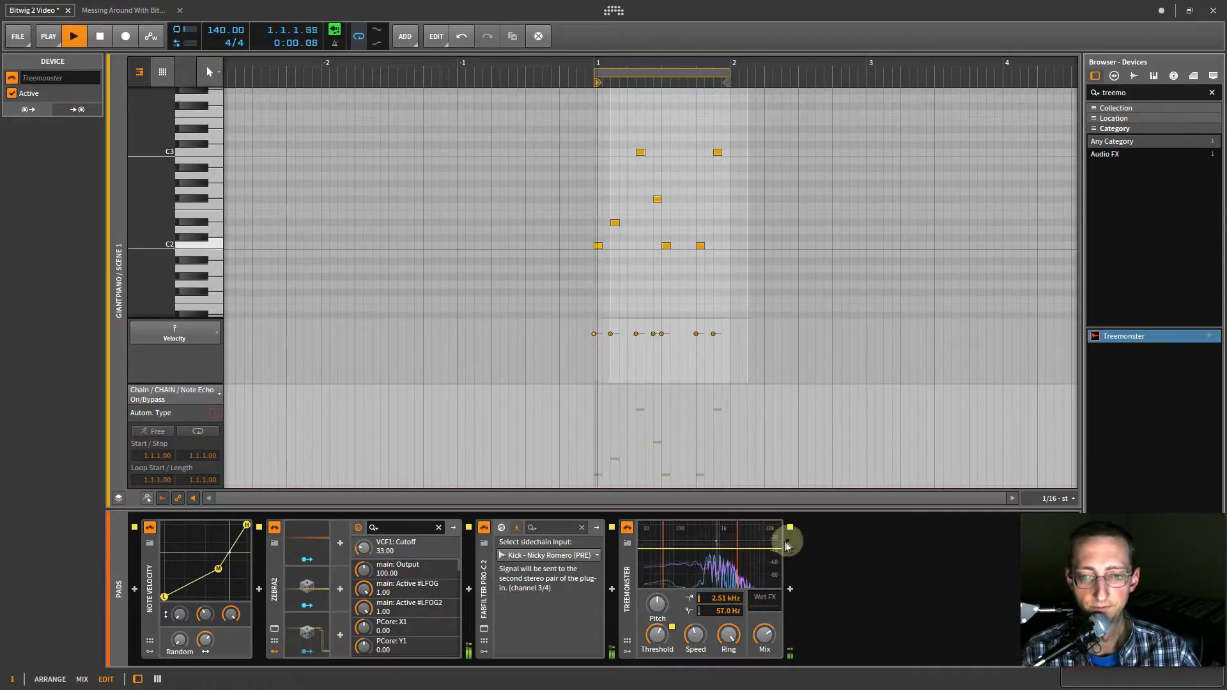
key(alt+2)
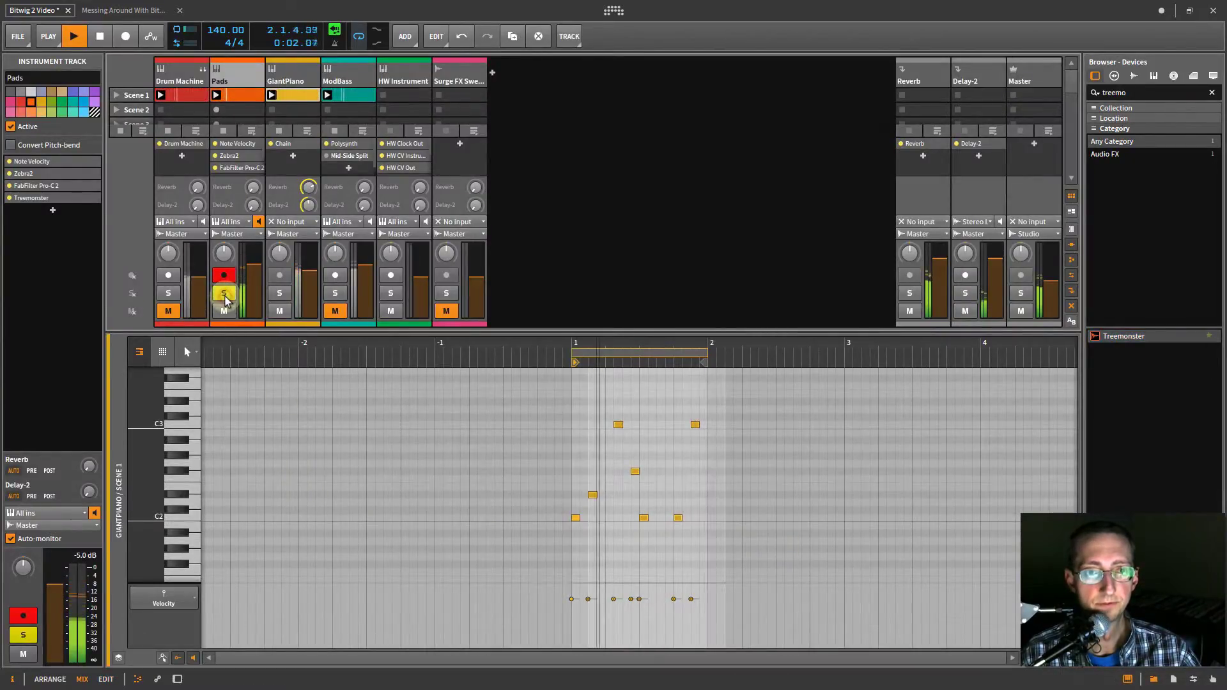
key(alt+1)
key(shift+Tab)
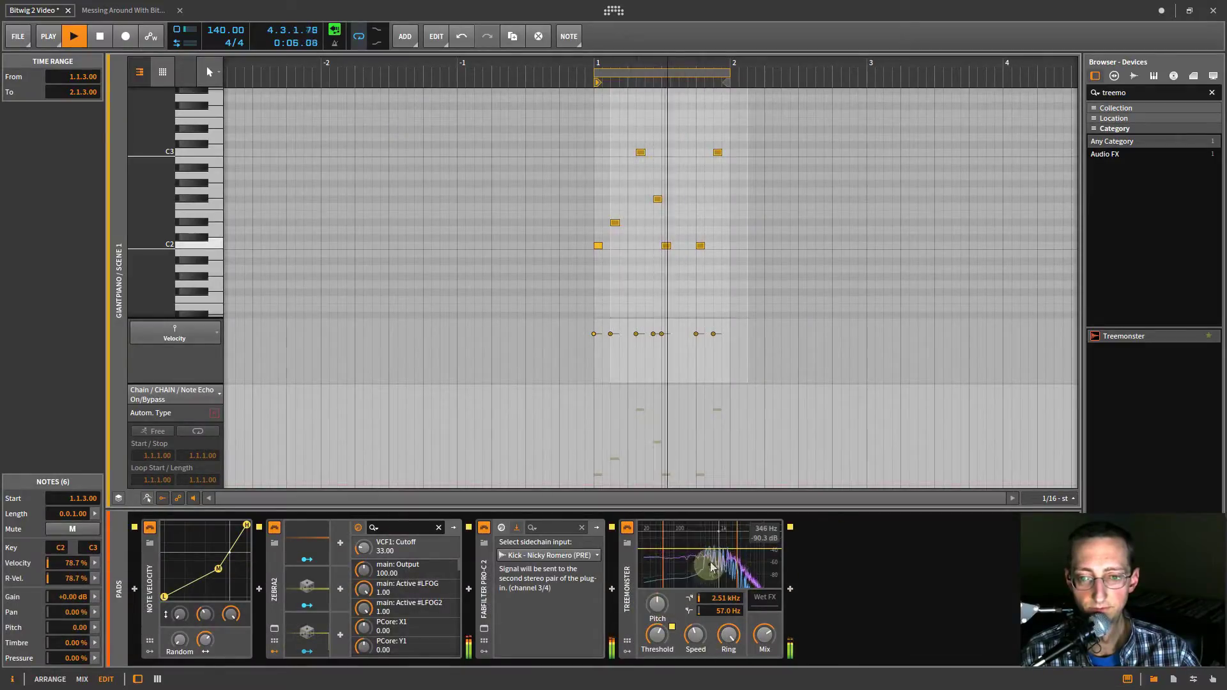
Check Treemonster's Speed, Ring and Pitch controls, adjust its threshold to about -53.8 dB, and stop playback.
mouse_move(699, 642)
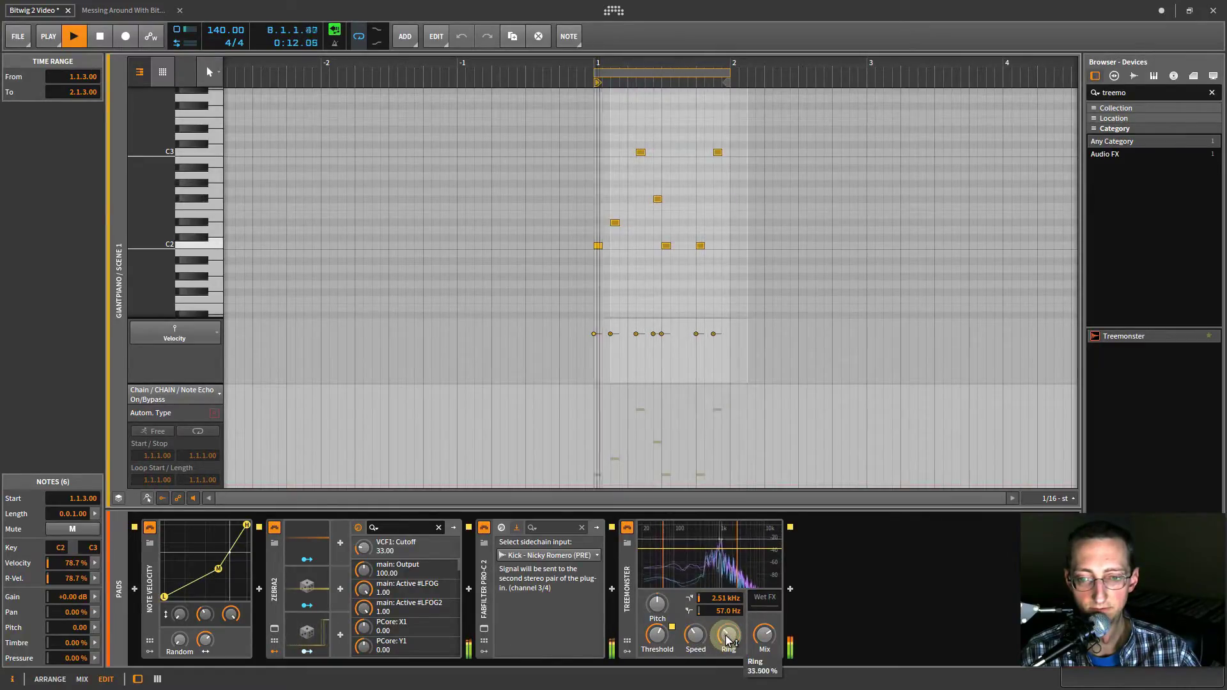
mouse_move(660, 611)
mouse_move(664, 634)
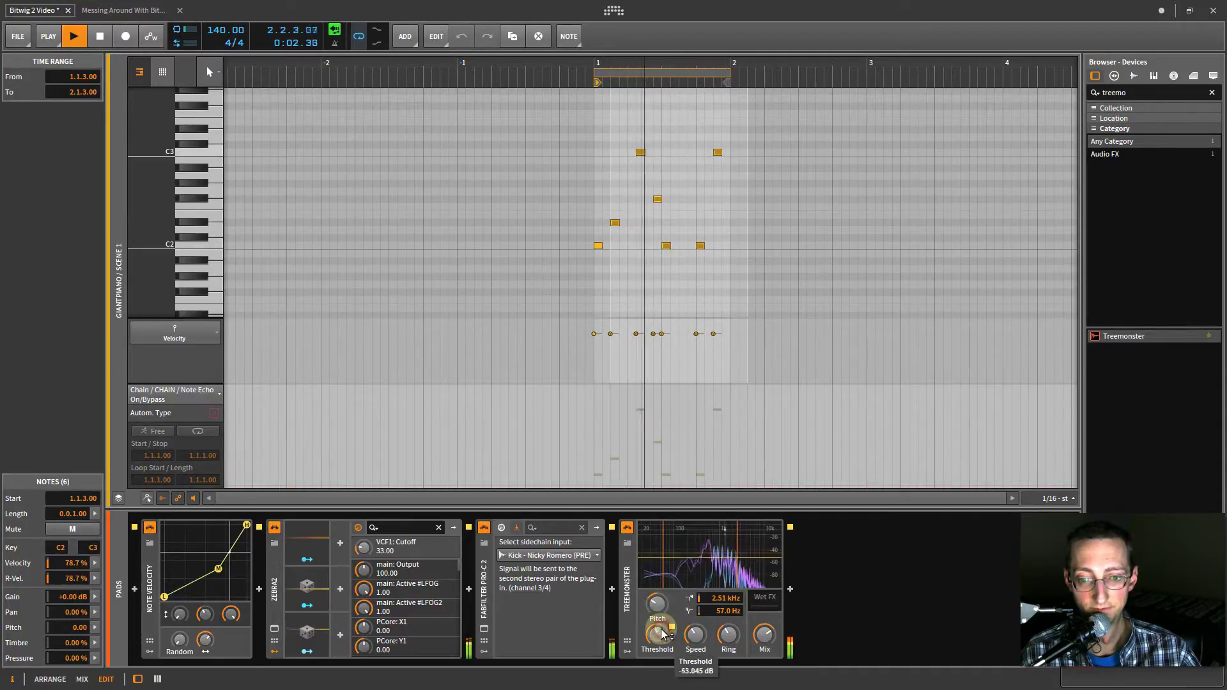
click(866, 561)
key(space)
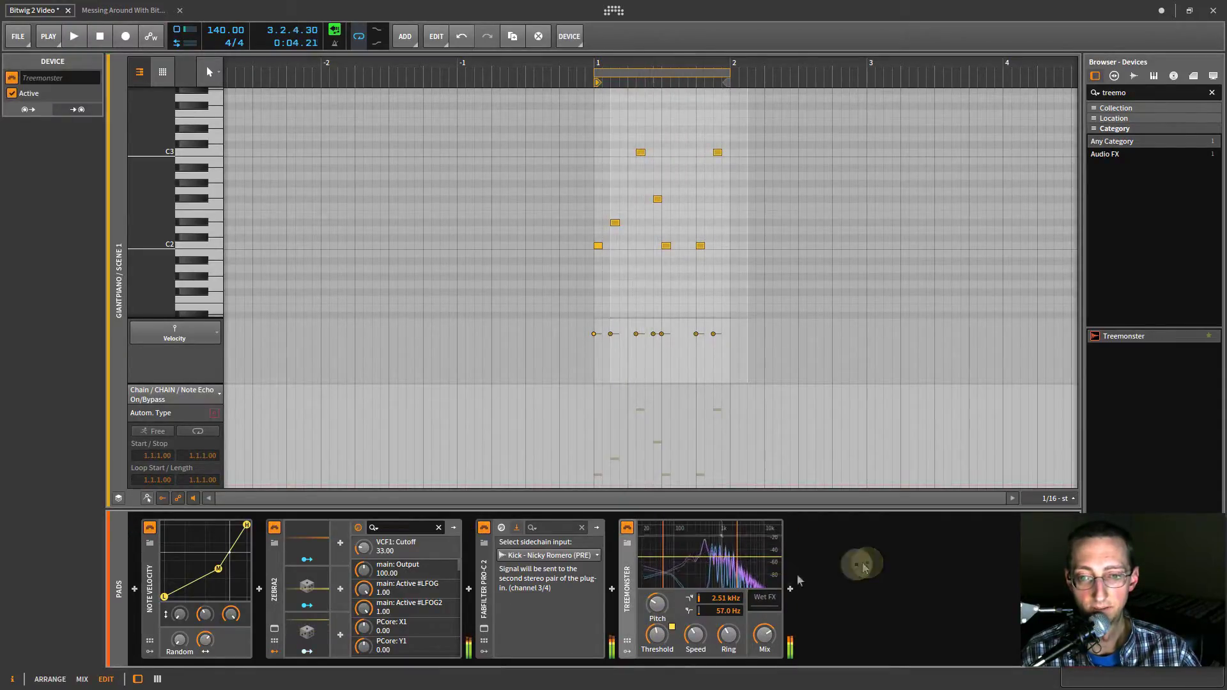
Delete Treemonster from Pads and display the HW Instrument track's device chain in the mixer view.
click(626, 598)
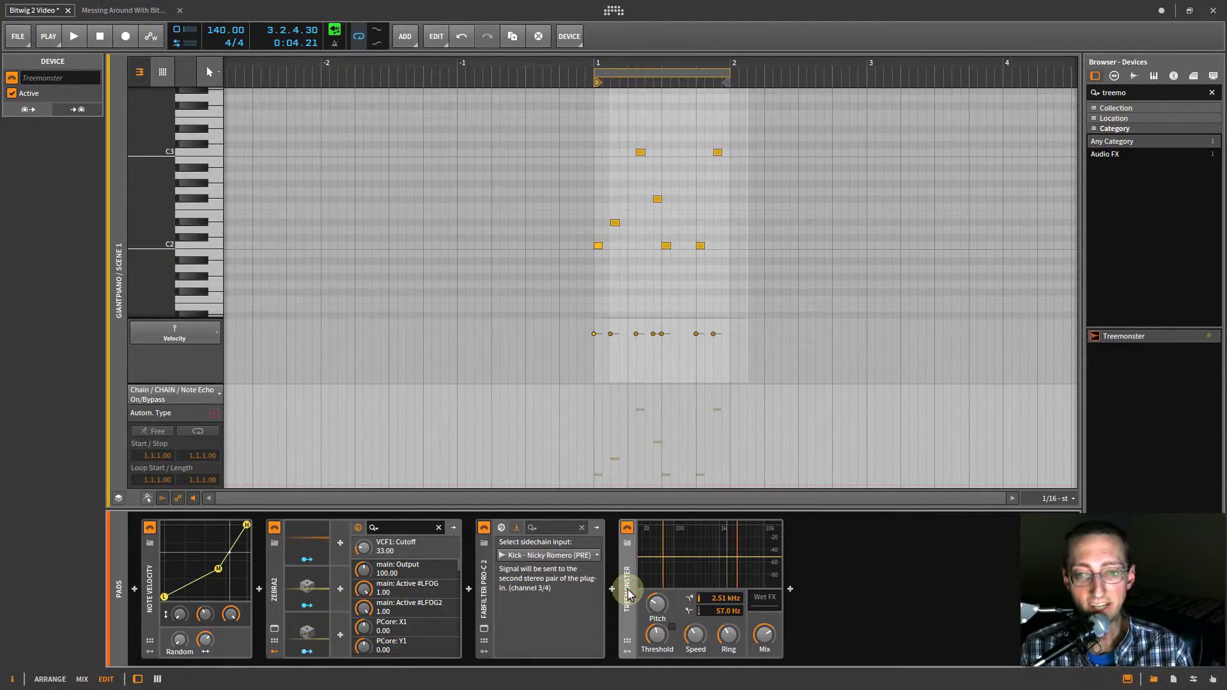
key(Delete)
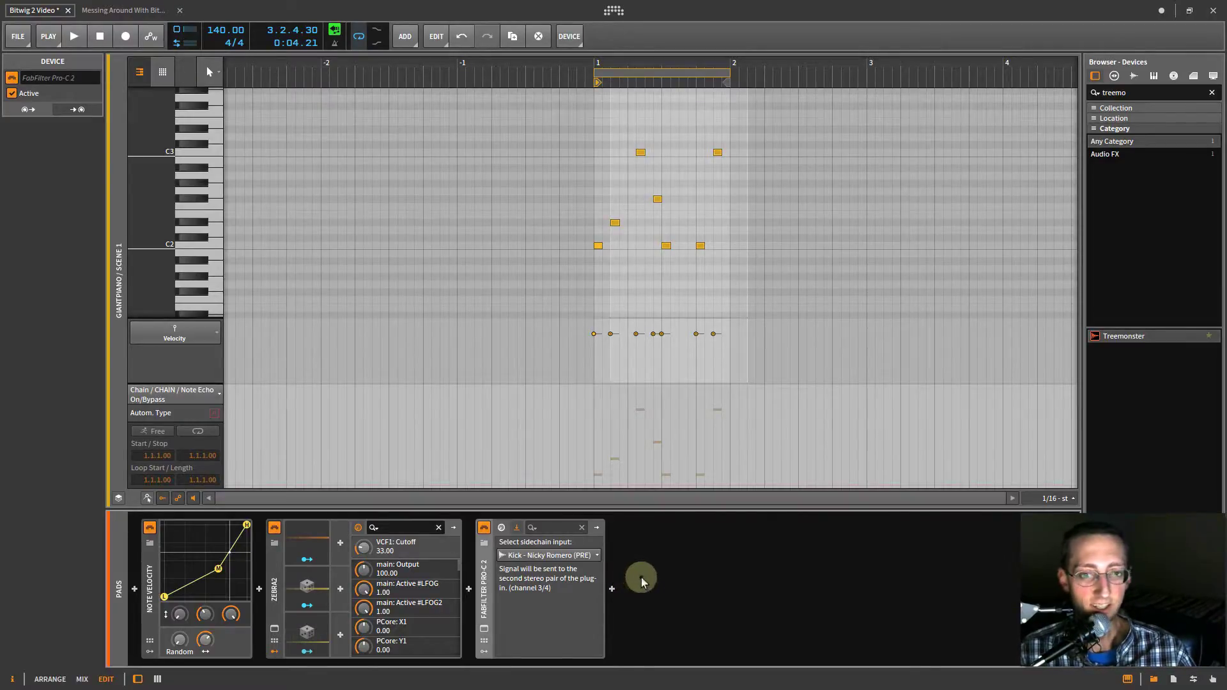
key(shift+Tab)
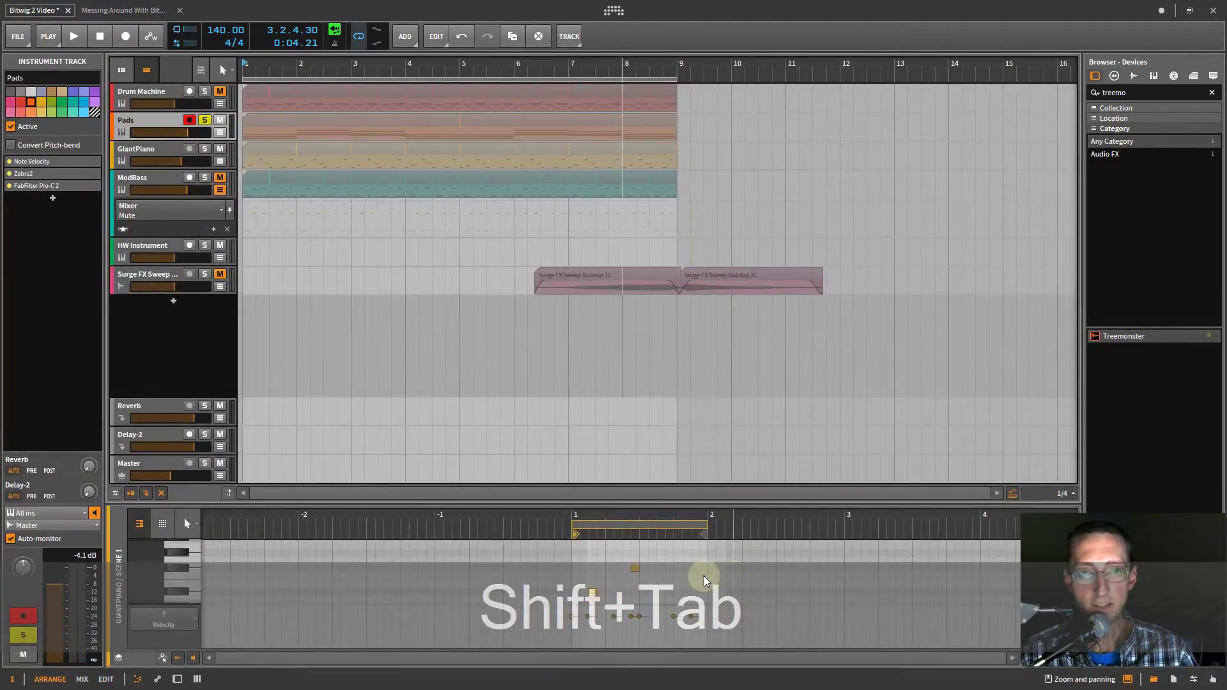
key(shift+Tab)
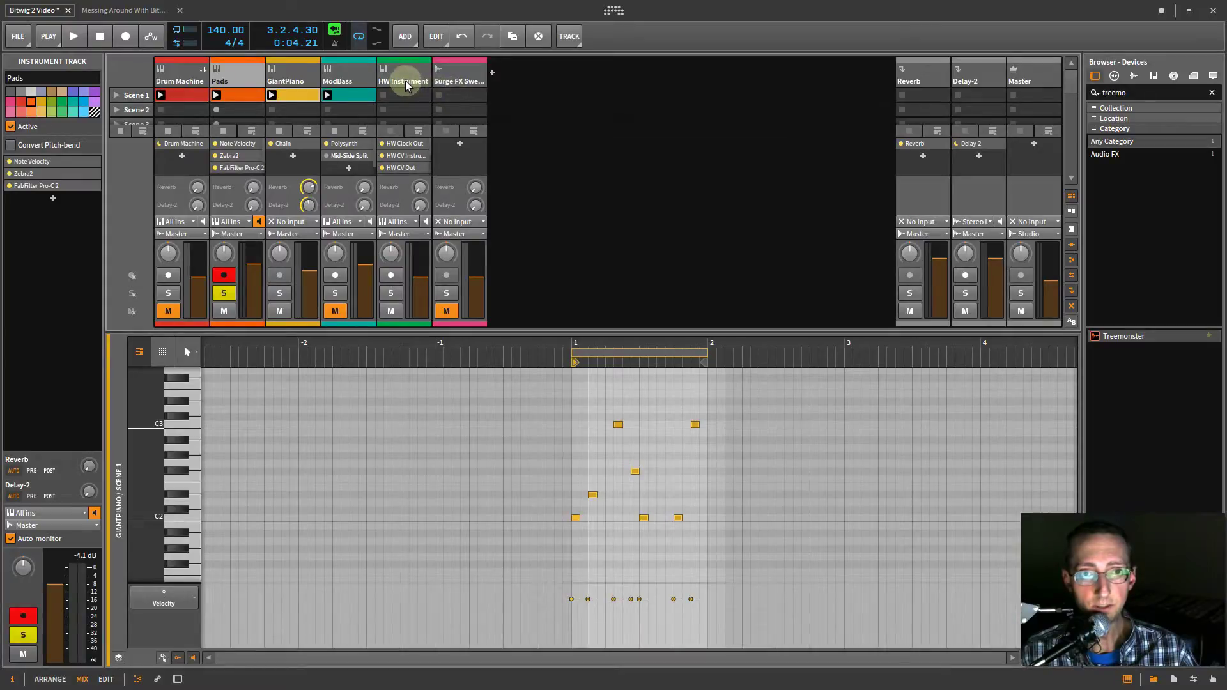
click(404, 76)
double_click(404, 74)
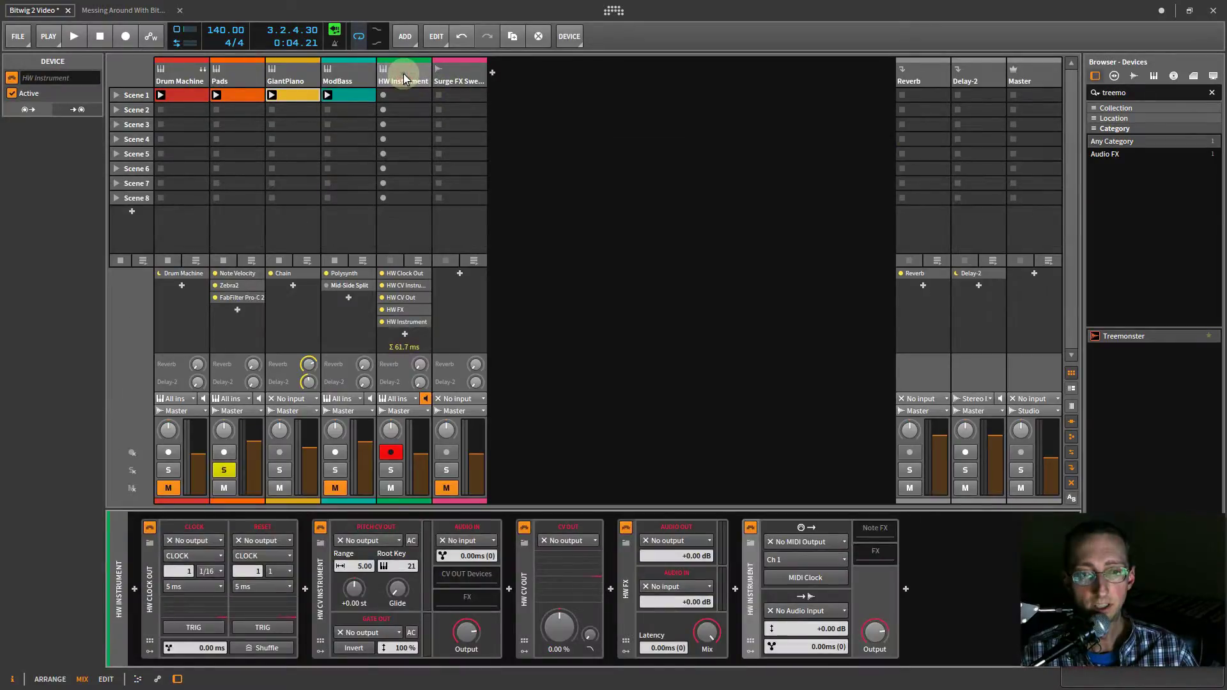
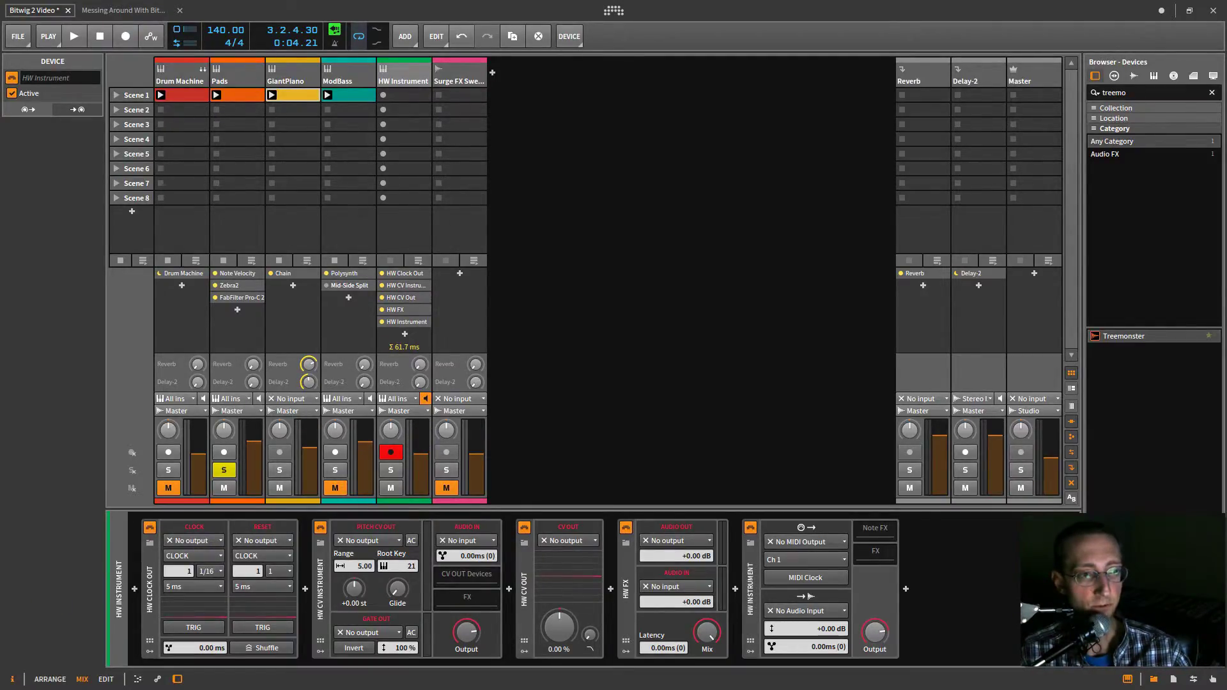
Display Polysynth on the ModBass track, collapse its LFO modulator settings, and keep its remote controls shown.
click(342, 79)
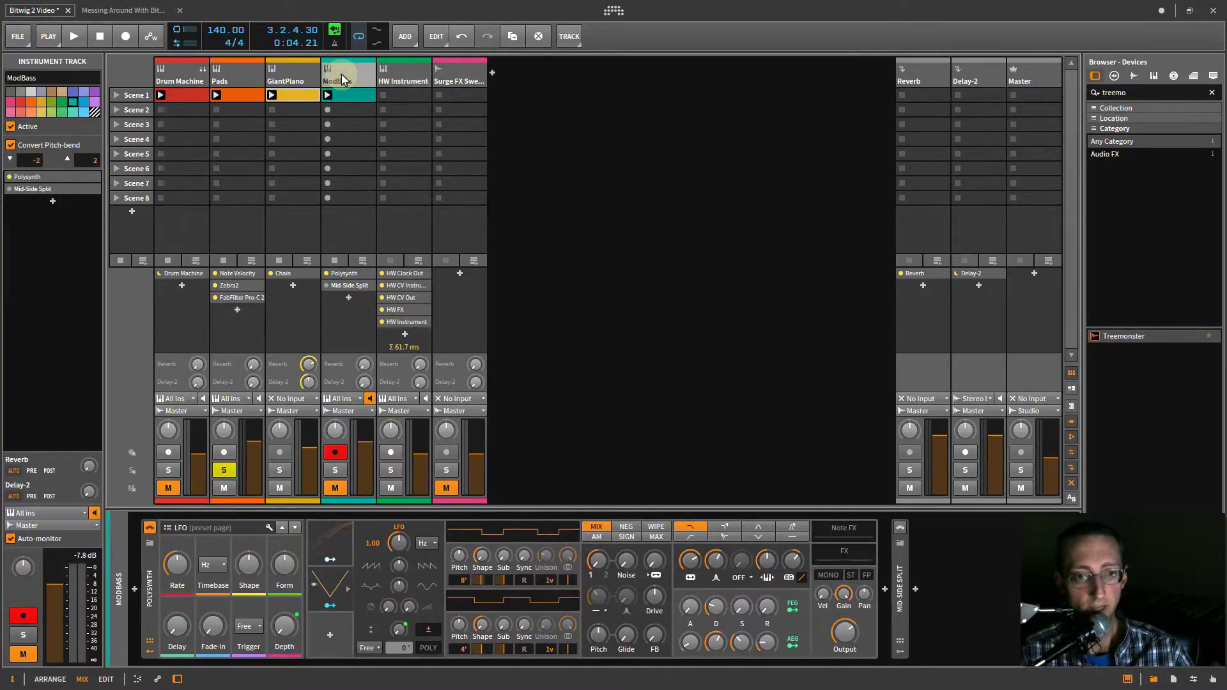
click(153, 610)
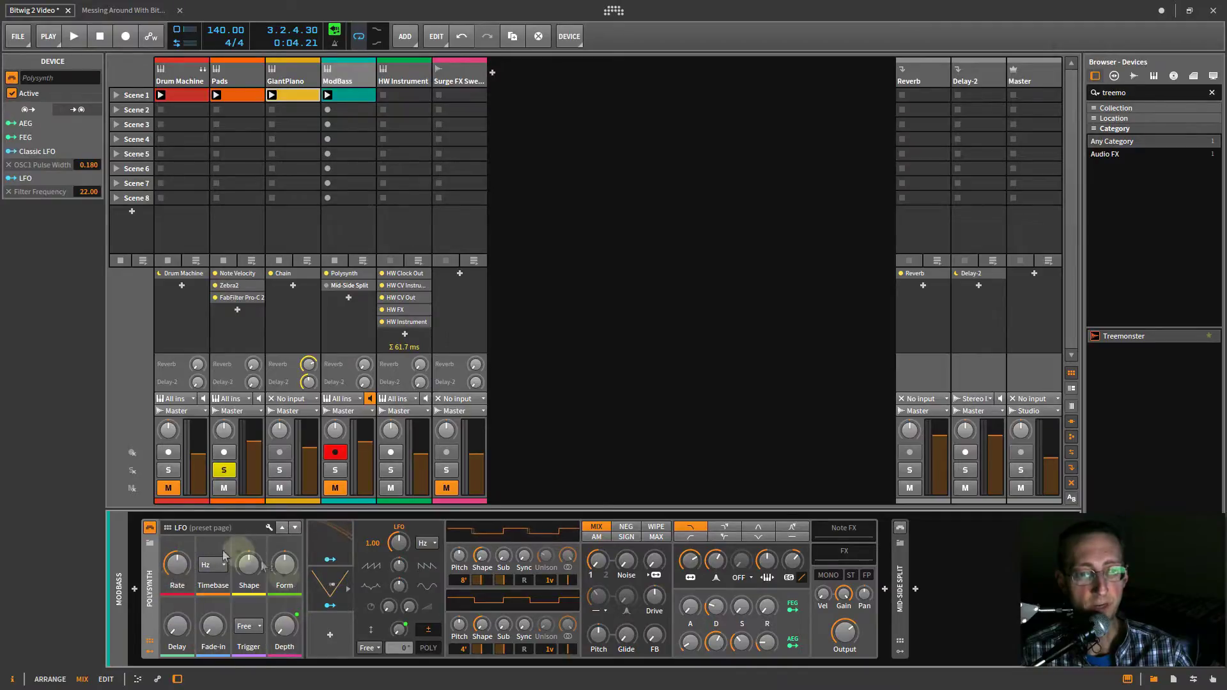
click(150, 642)
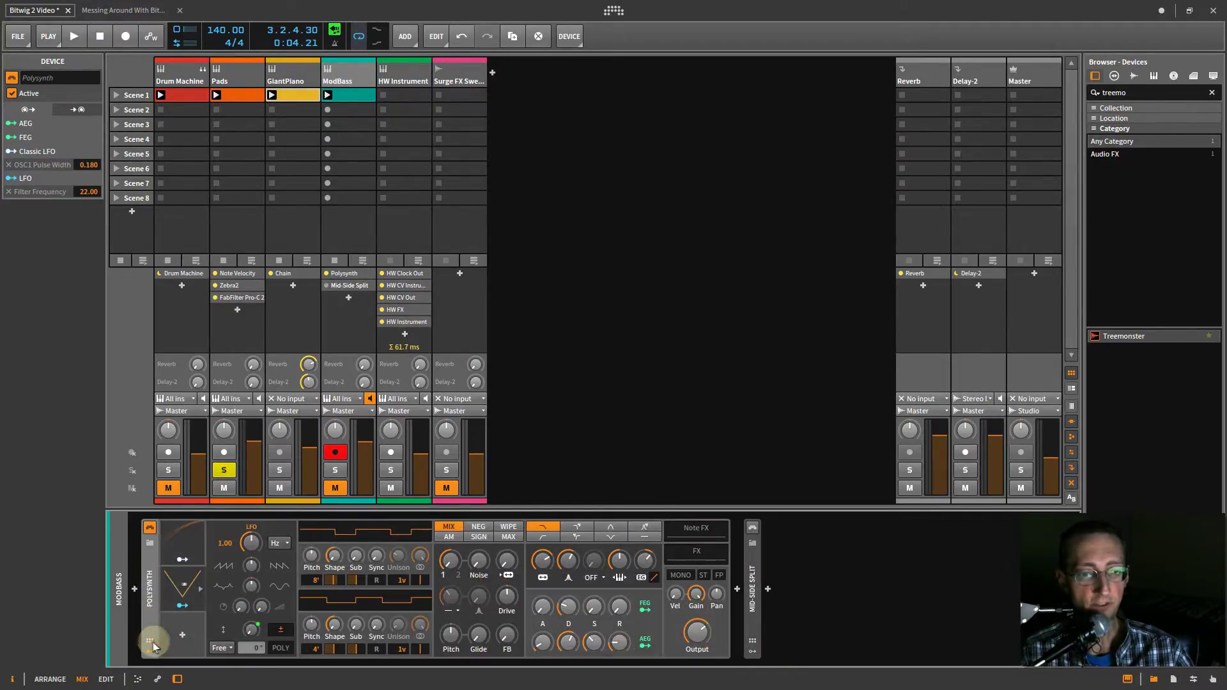
click(199, 592)
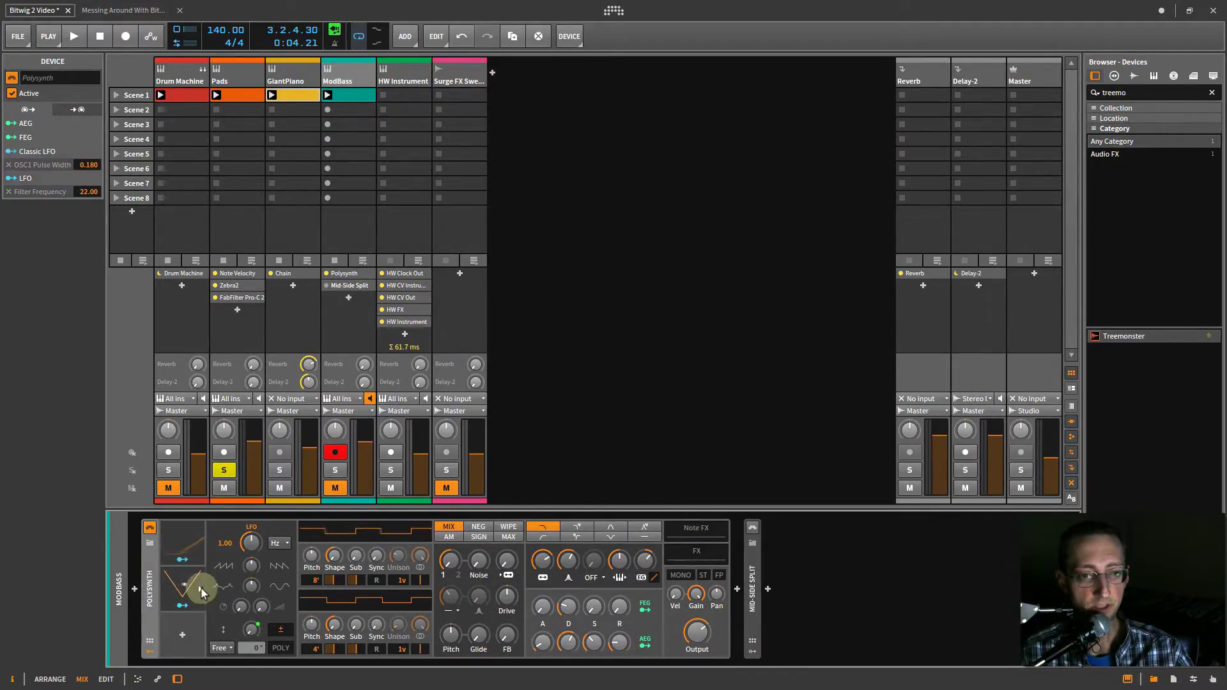
click(197, 600)
click(200, 593)
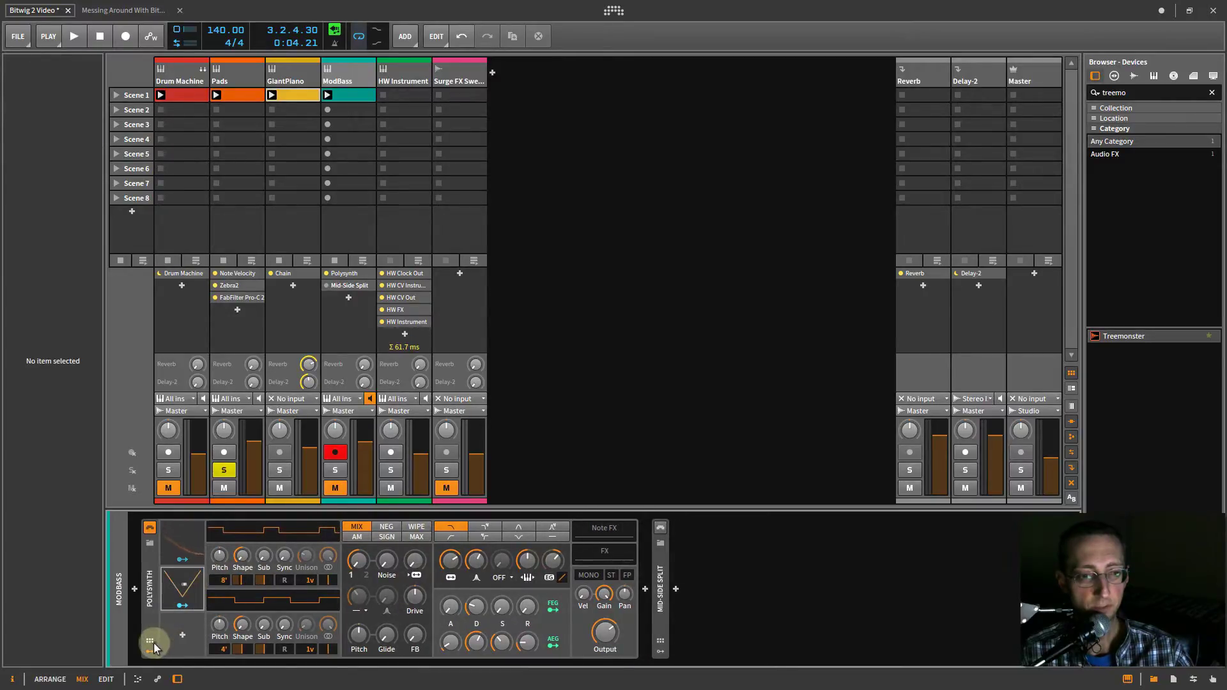
click(151, 645)
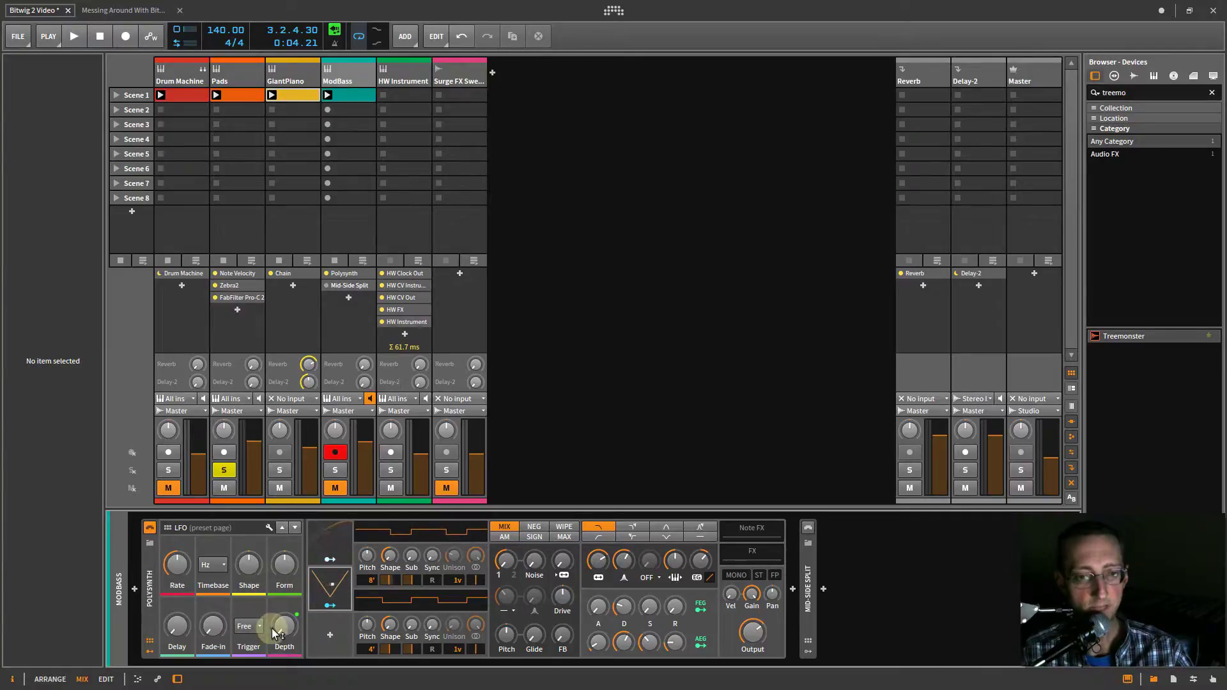
Browse Polysynth's remote control pages up to the Common page and back to the LFO preset page.
click(282, 530)
click(282, 530)
click(282, 529)
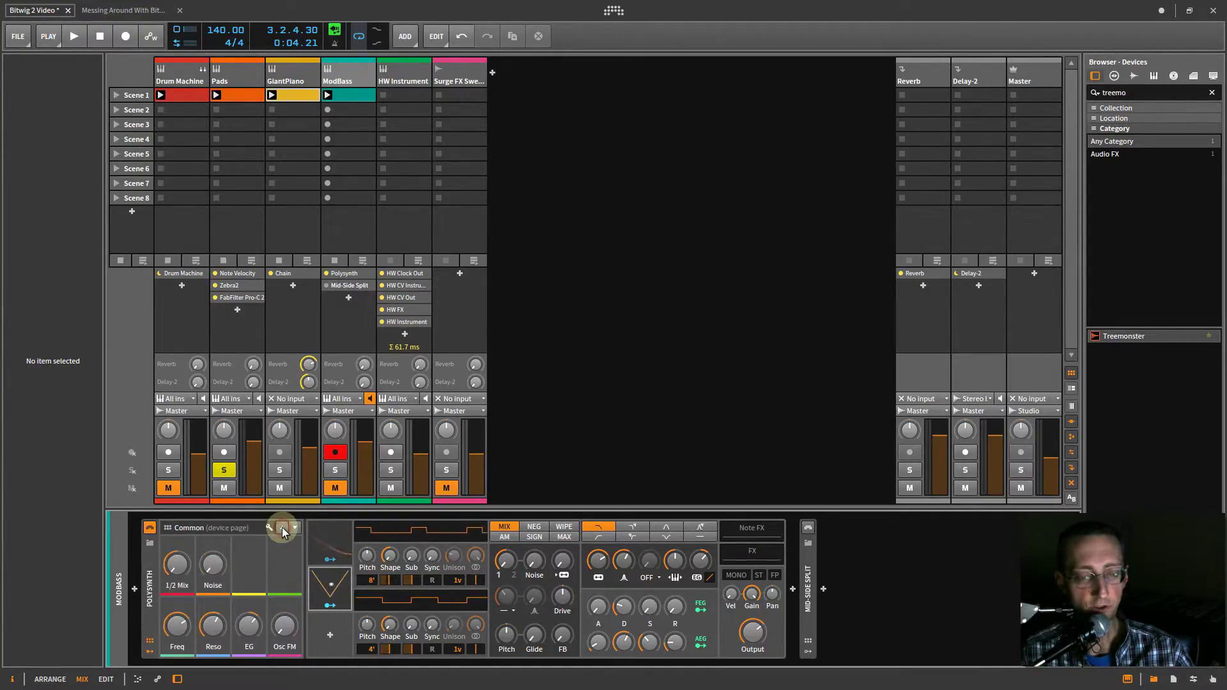
click(282, 530)
click(282, 530)
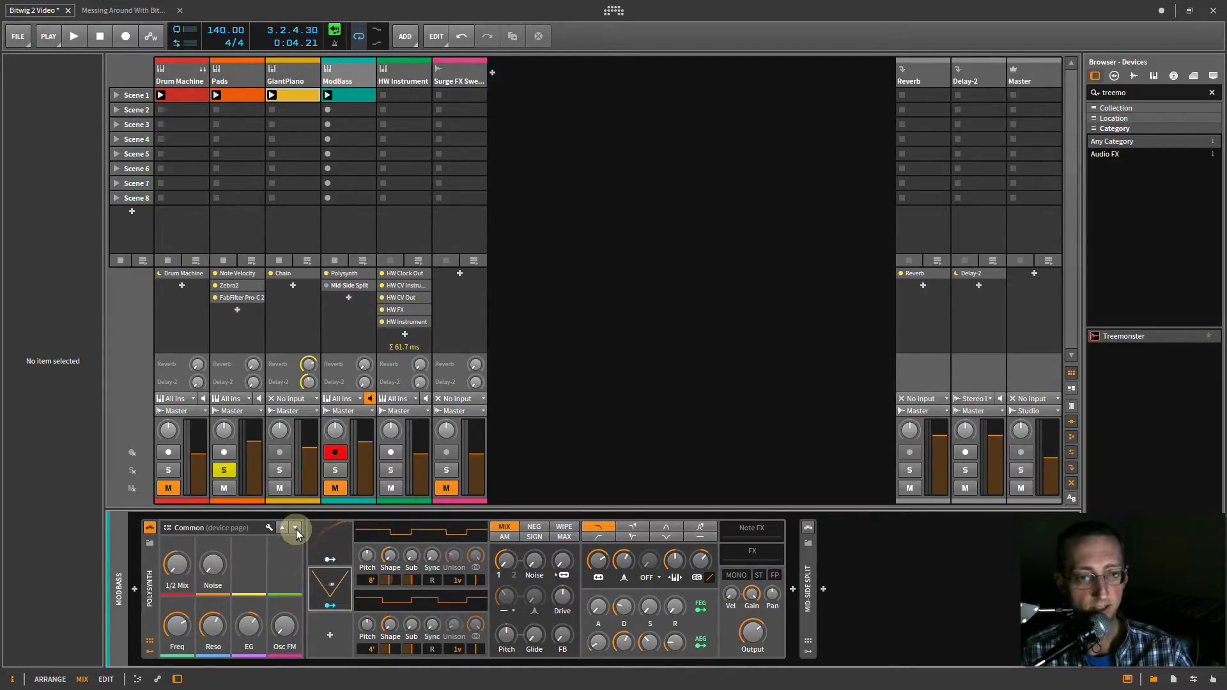
click(296, 530)
click(295, 529)
click(296, 528)
click(295, 529)
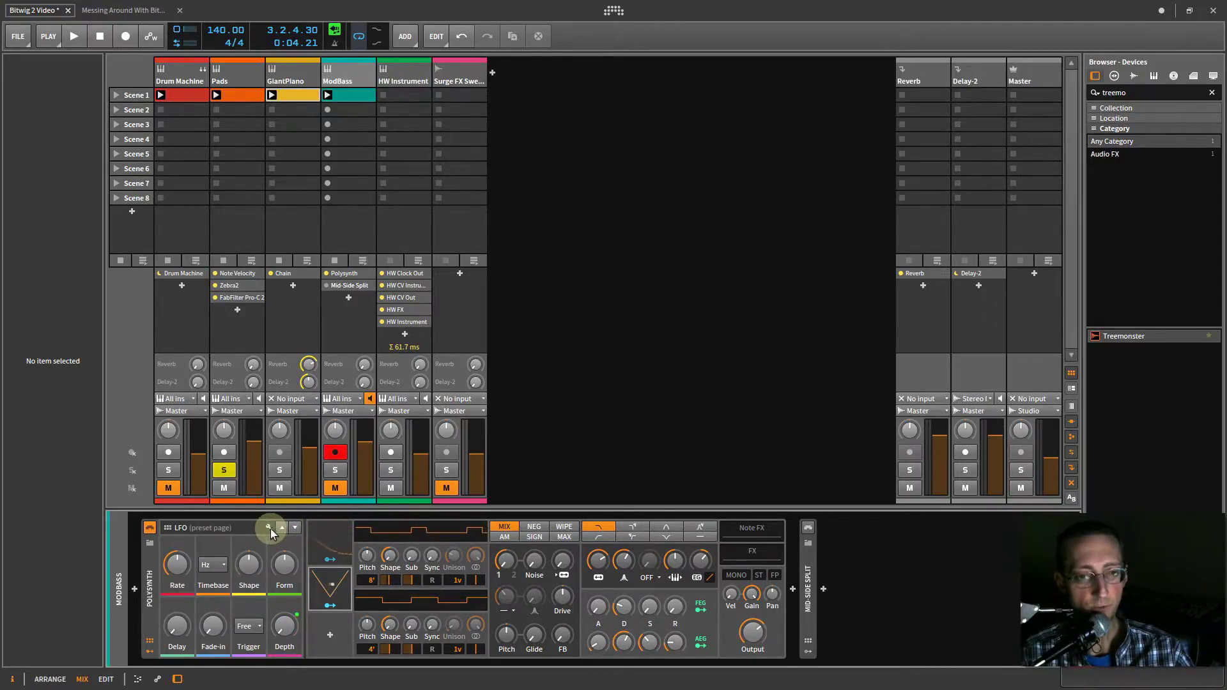
Open the Remote Controls Editor for Polysynth and select the OSC1 device page.
click(269, 528)
scroll(876, 481, down, 2)
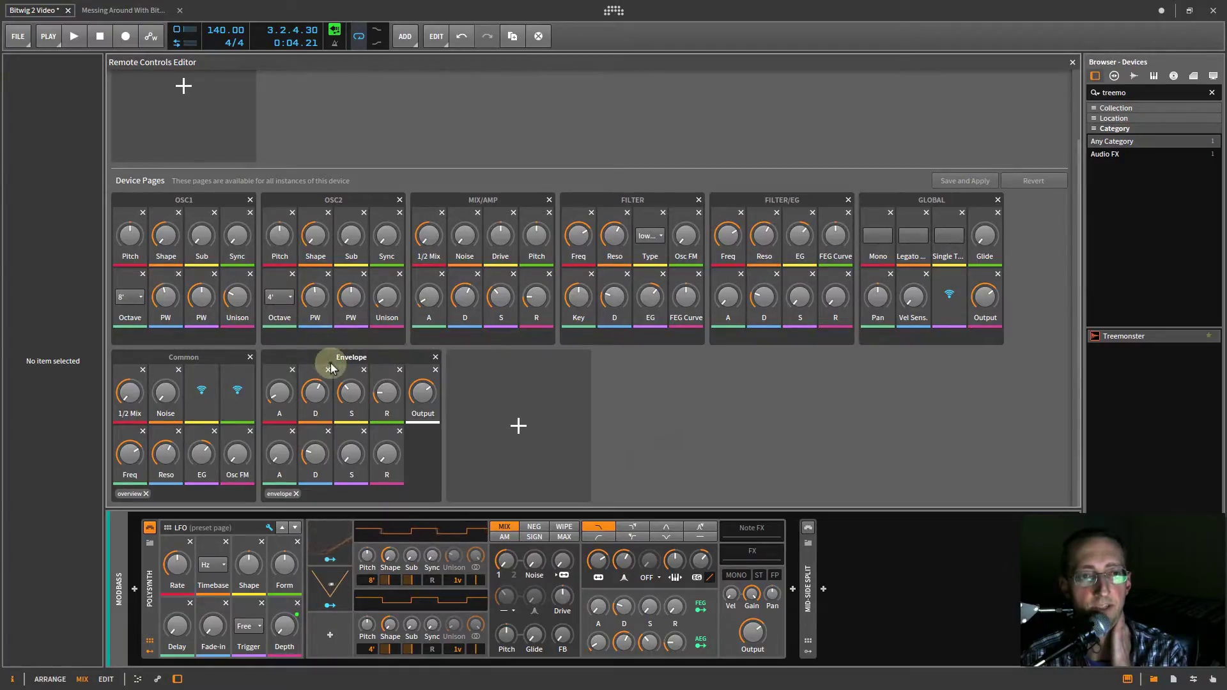
click(194, 201)
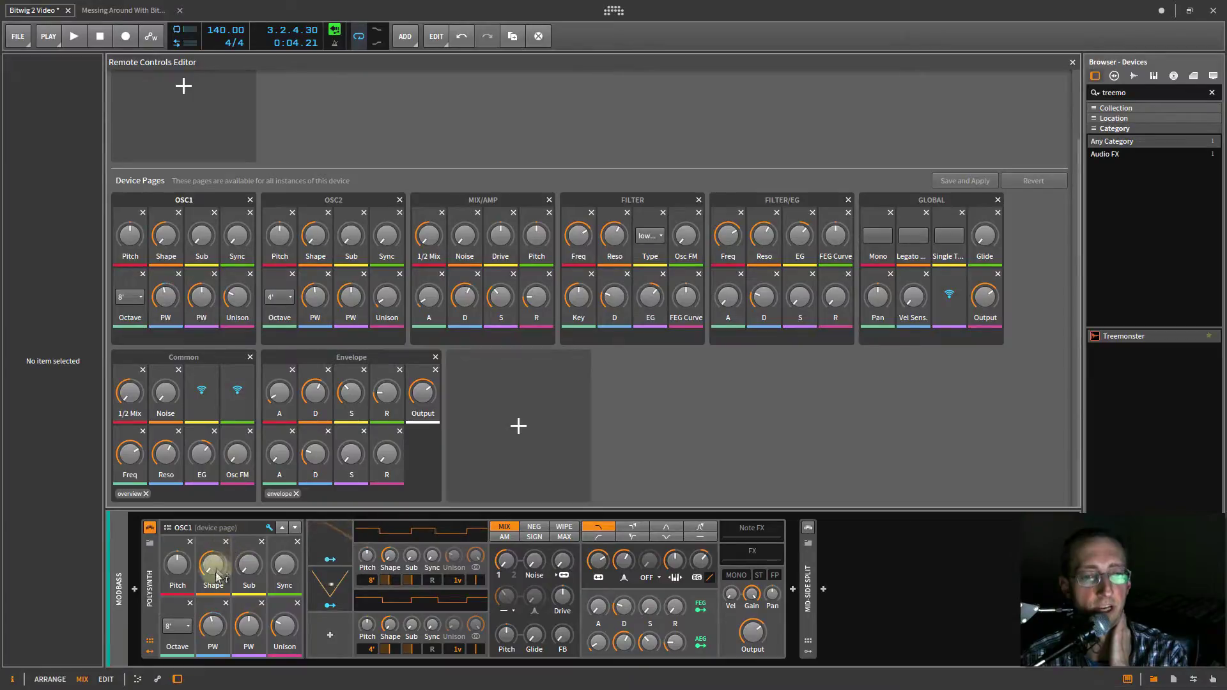
Return to the mixer, solo and unmute ModBass, unmute the Surge FX Sweep track, and unsolo Pads.
key(shift+Tab)
key(shift+Tab)
key(shift+Tab)
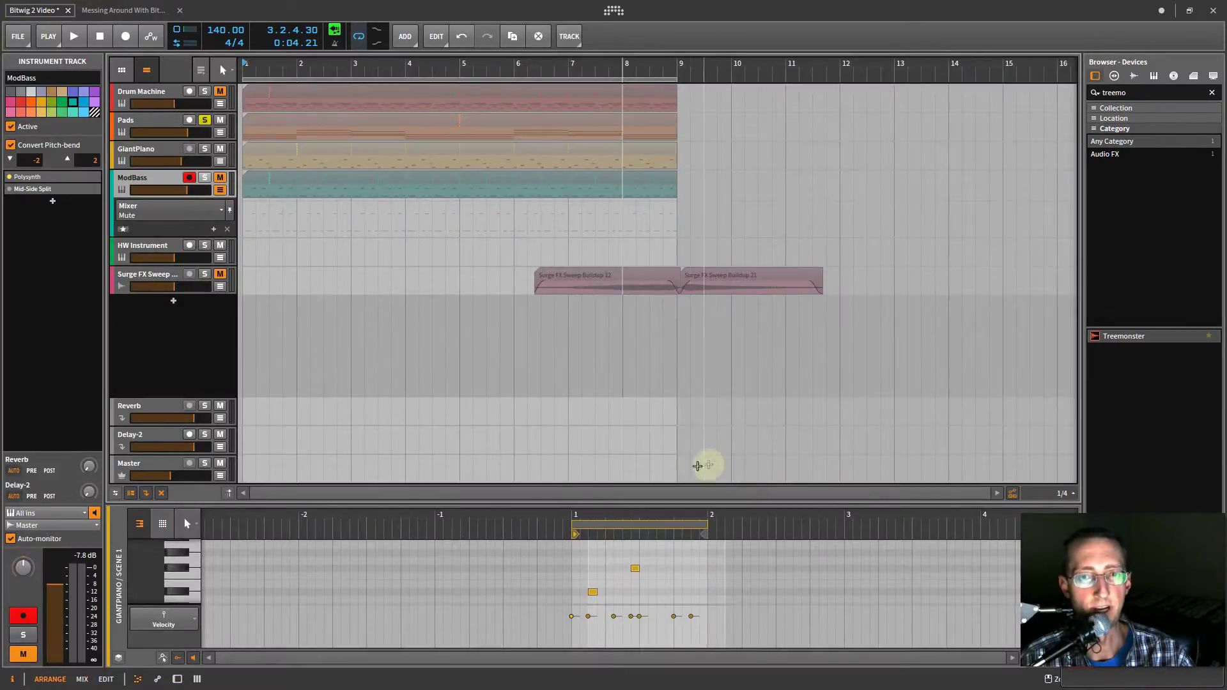
key(shift+Tab)
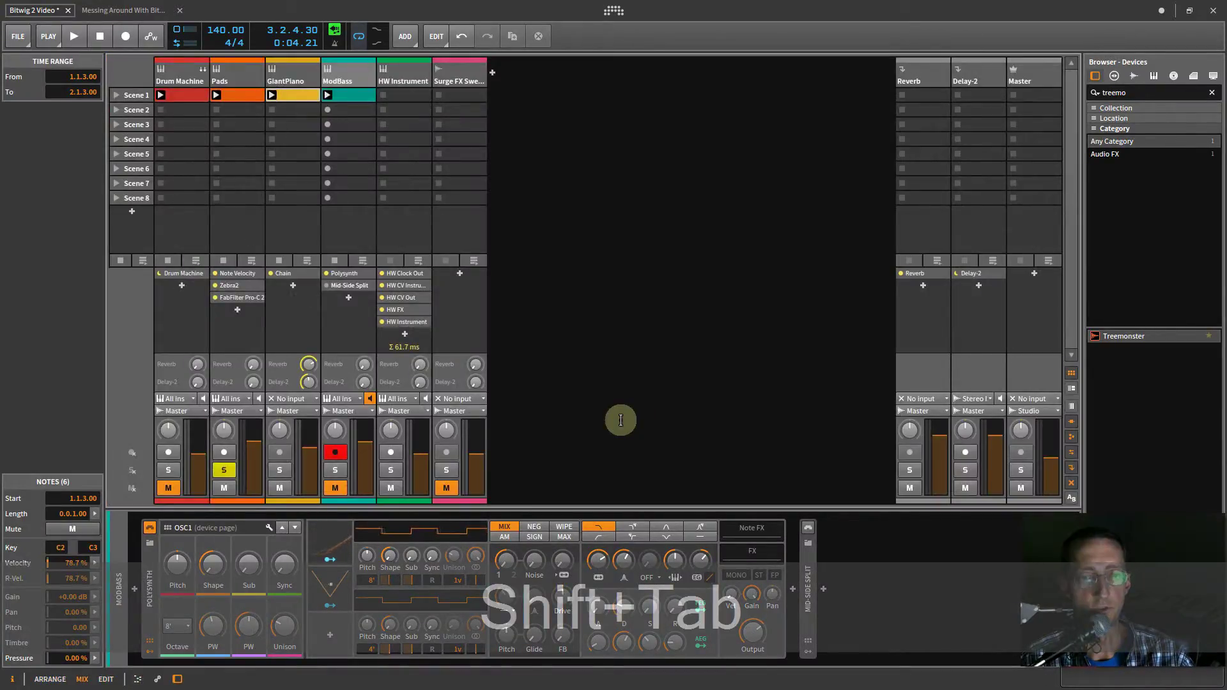
click(335, 470)
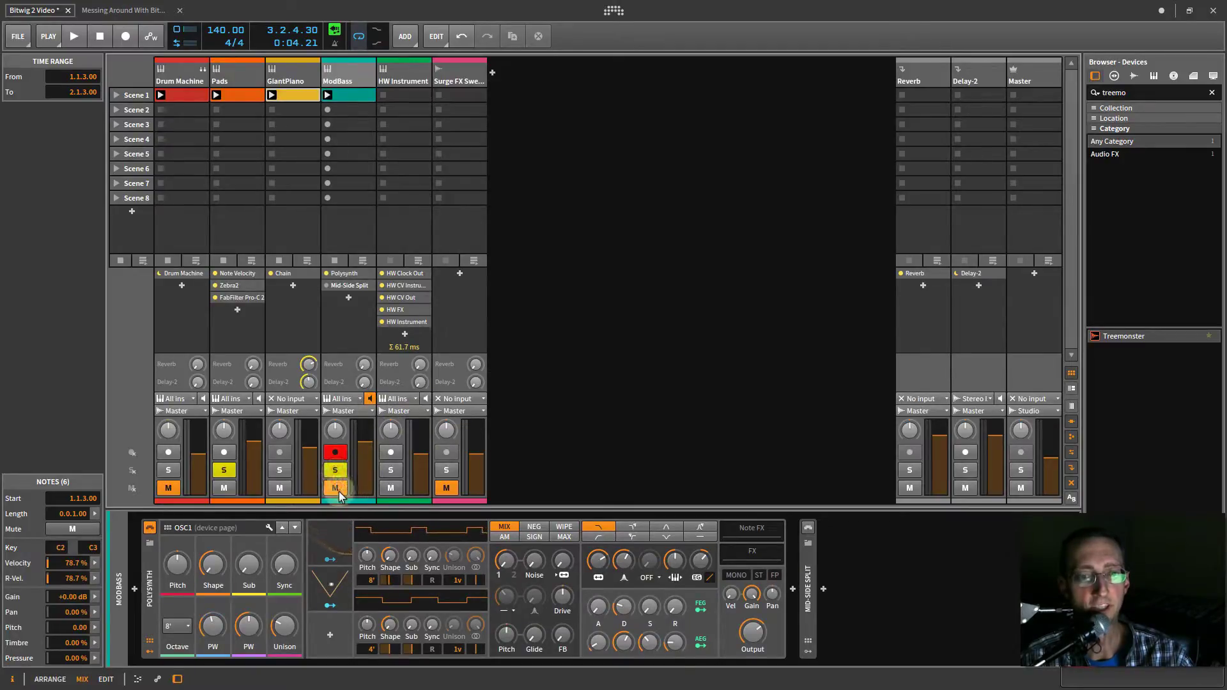
click(446, 488)
click(224, 470)
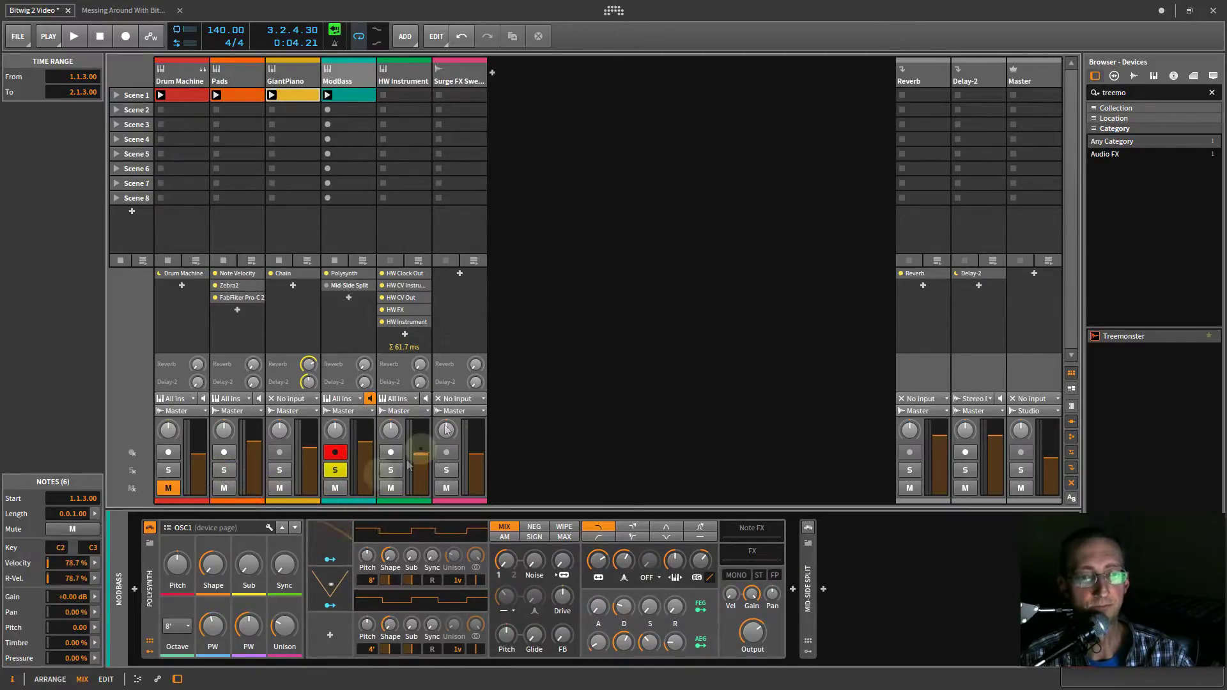
Select the ModBass track and audition it during playback while varying OSC1 Pitch from Polysynth's remote controls.
click(532, 407)
key(space)
click(349, 79)
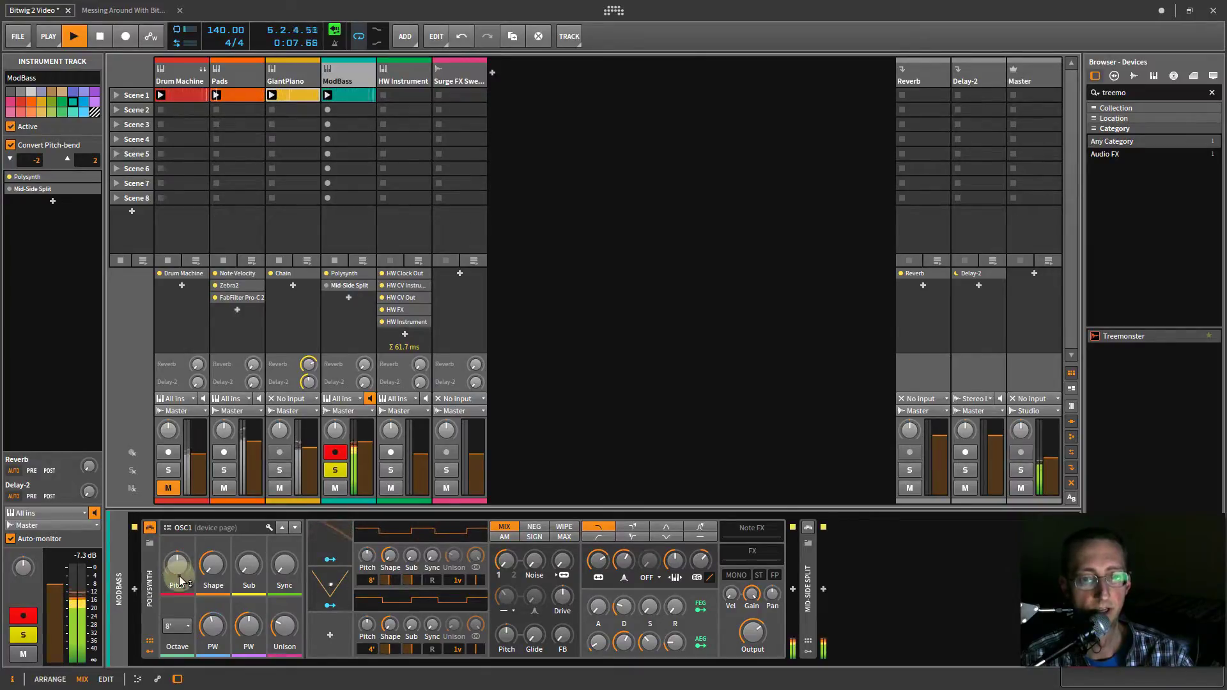
key(space)
key(space)
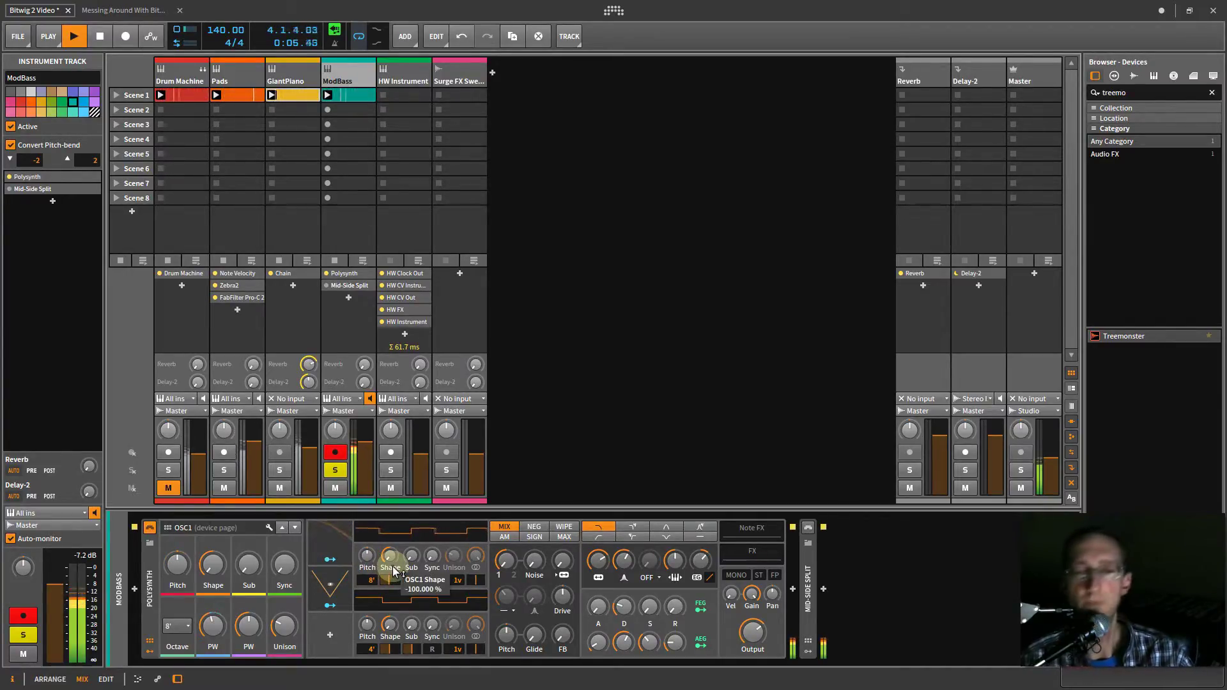
key(space)
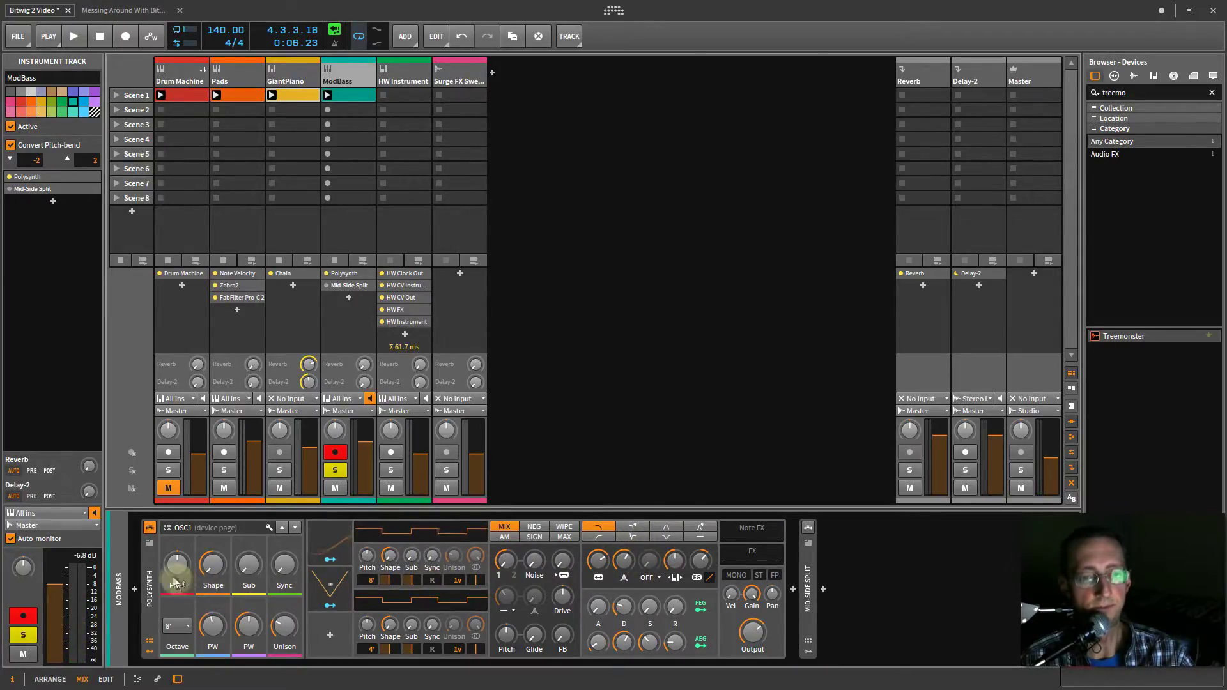
key(space)
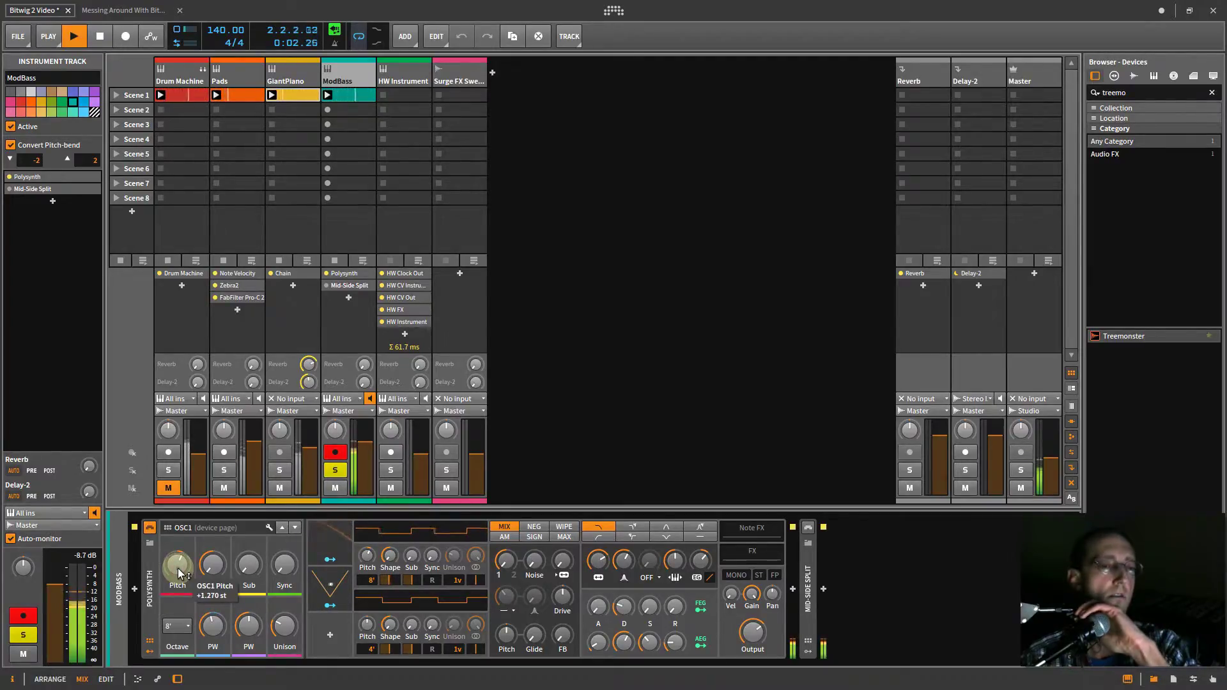
drag(180, 574, 179, 588)
key(space)
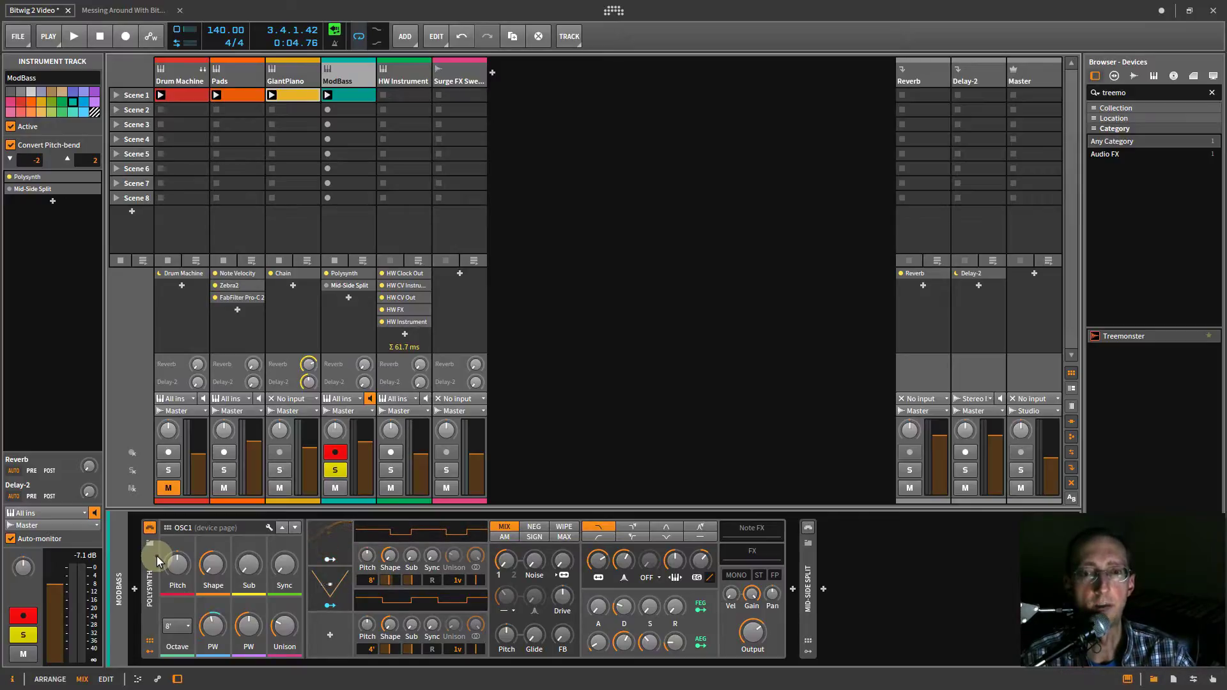
Add a Perform preset page in Polysynth's Remote Controls Editor and map its first slot to OSC1 Shape.
click(269, 528)
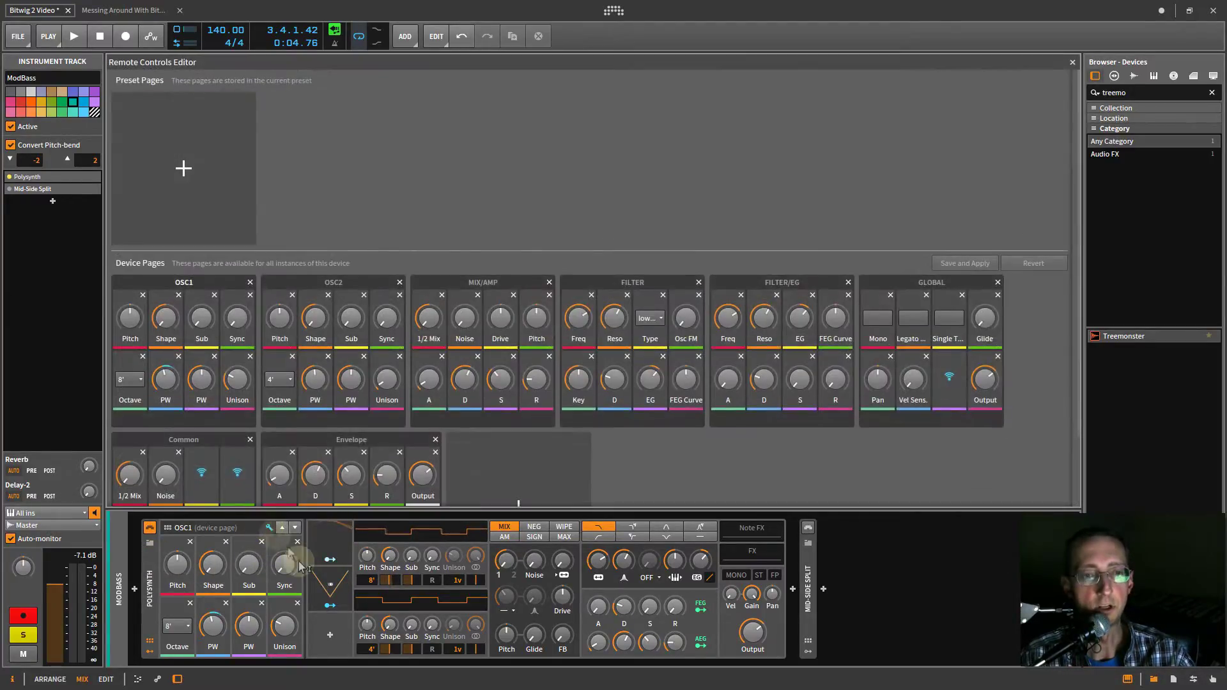
click(183, 170)
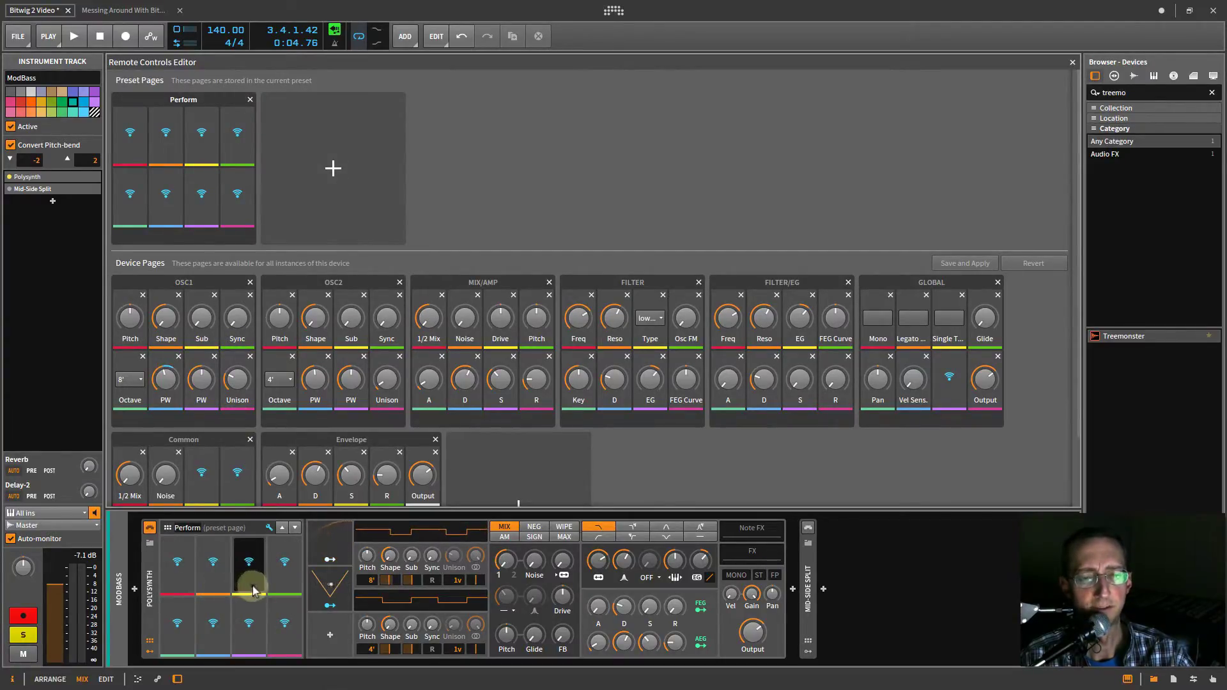
click(186, 576)
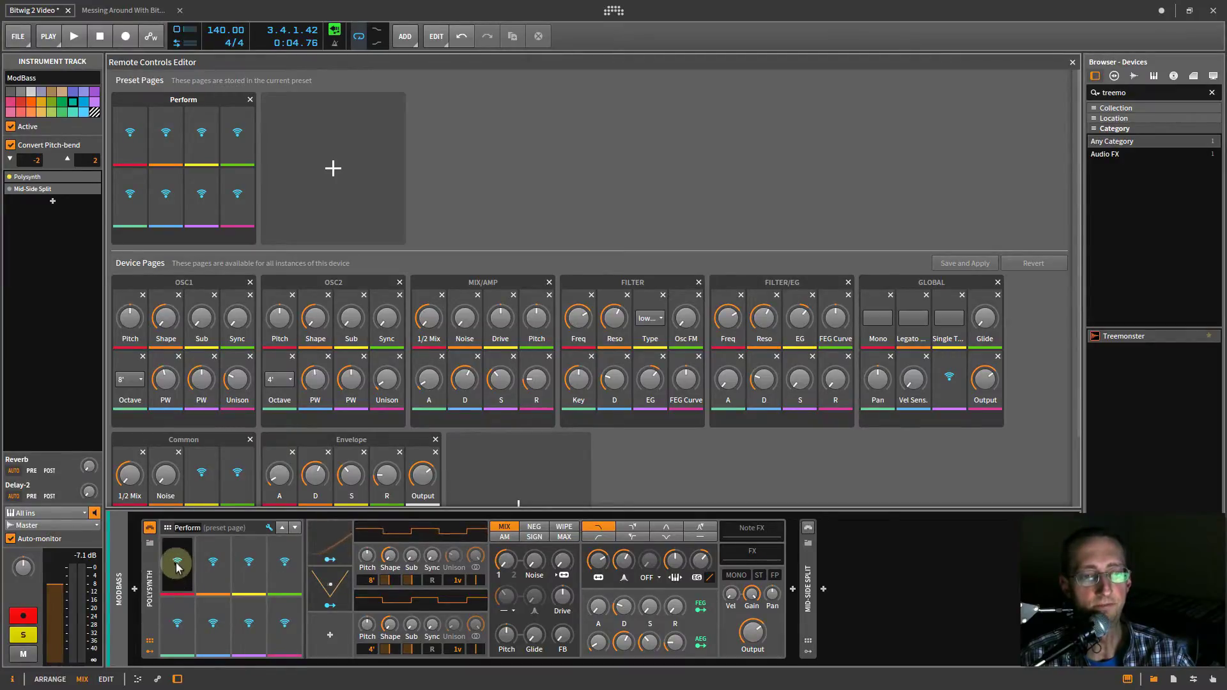
click(185, 576)
click(390, 556)
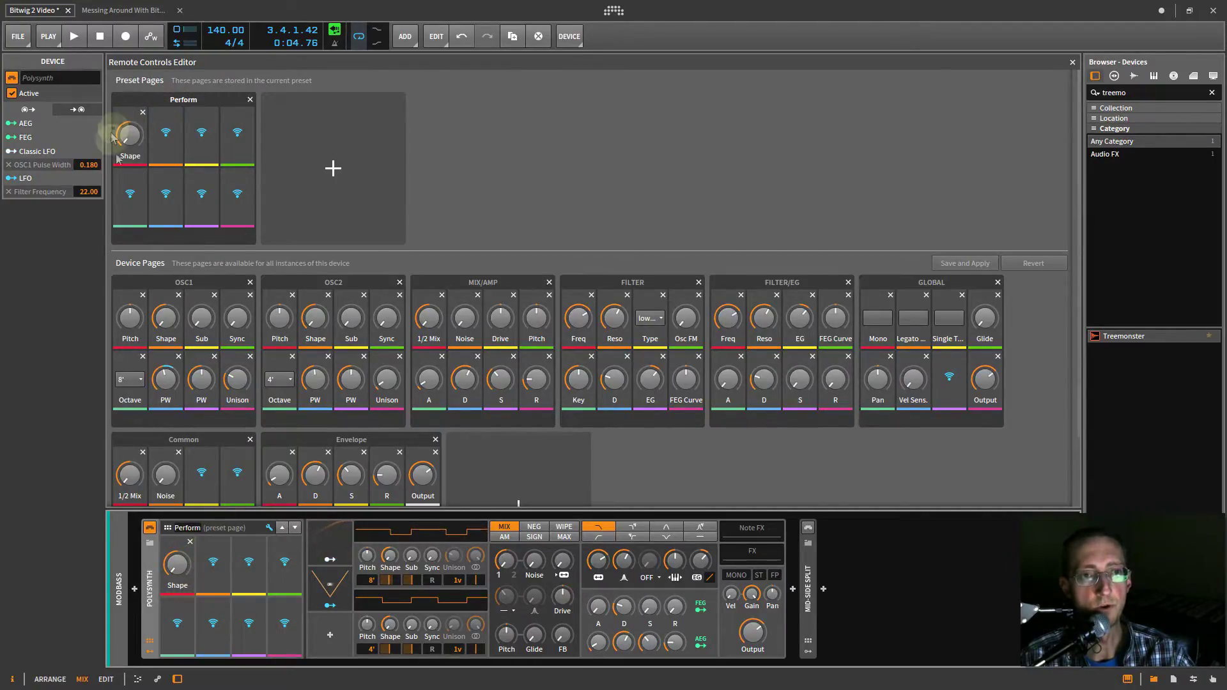
Delete the Perform preset page, look over the remaining device pages, and close the Remote Controls Editor.
click(178, 104)
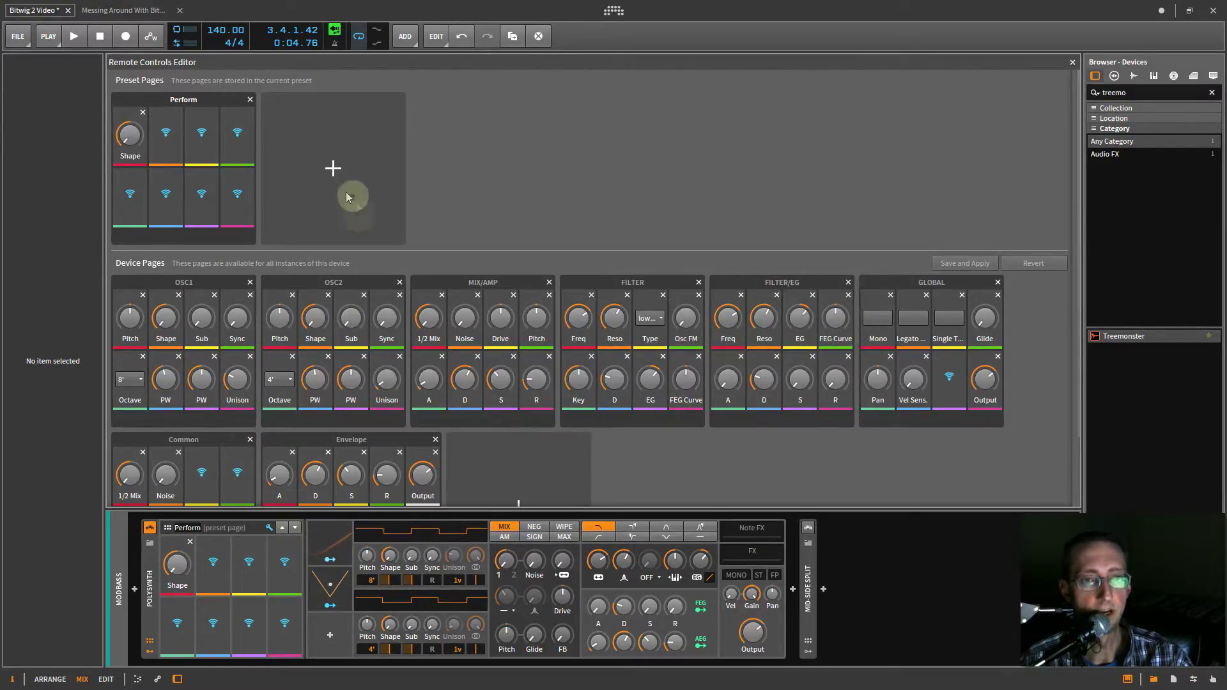
click(250, 100)
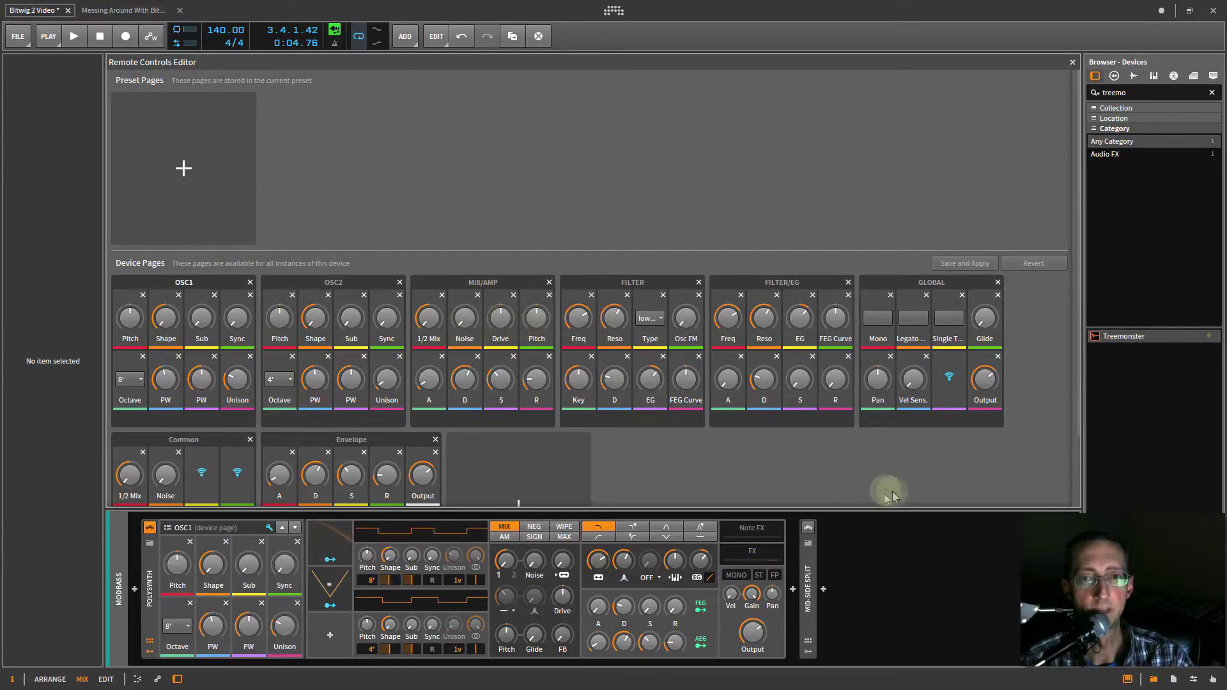
scroll(680, 470, down, 1)
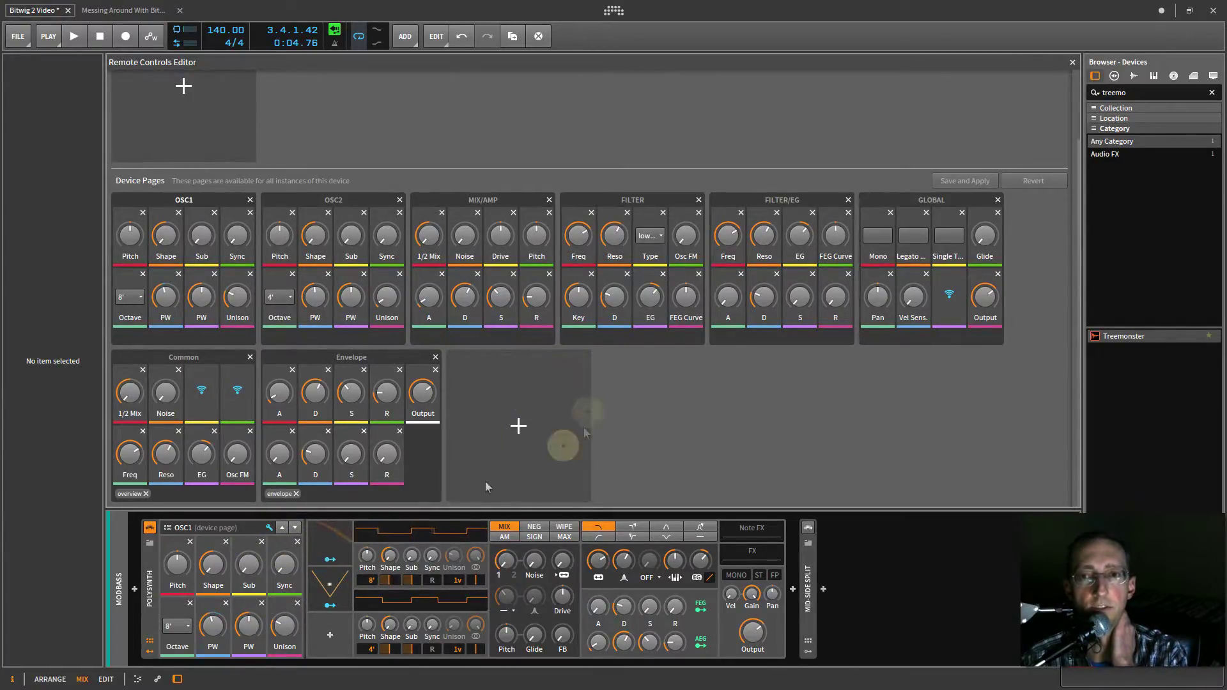
click(269, 528)
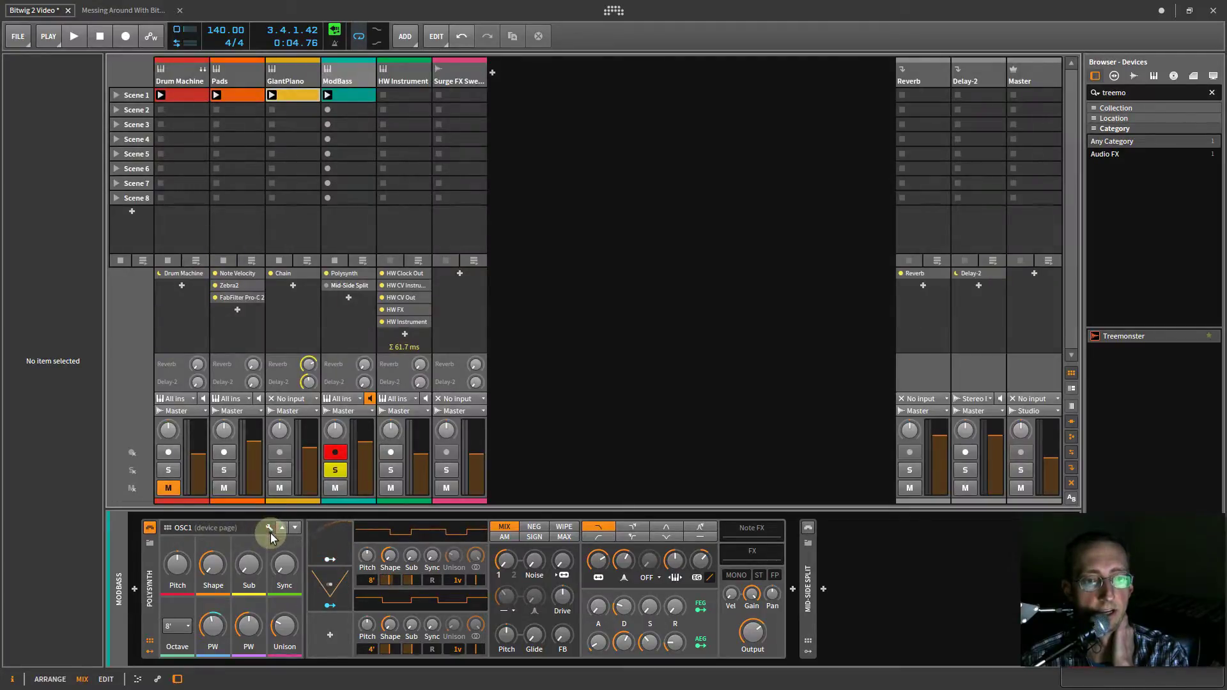
Browse Polysynth's remote control pages forward from OSC1 to the Classic LFO preset page.
click(294, 528)
click(294, 528)
click(294, 528)
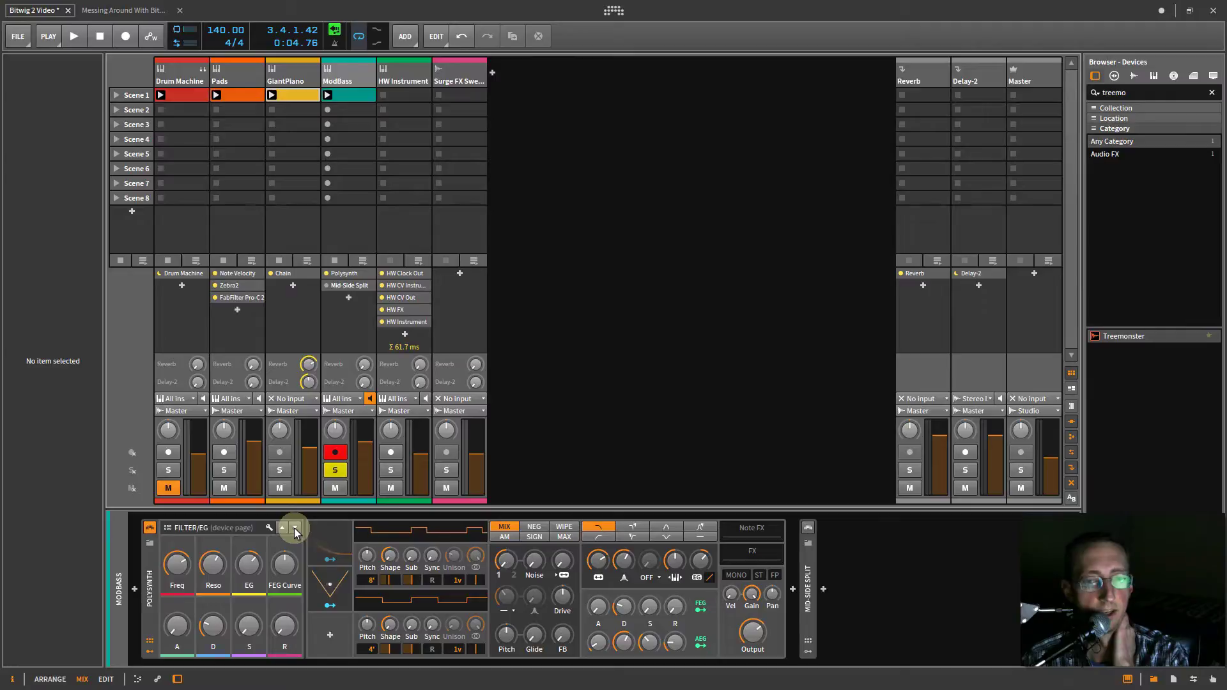
click(294, 528)
click(294, 528)
click(294, 528)
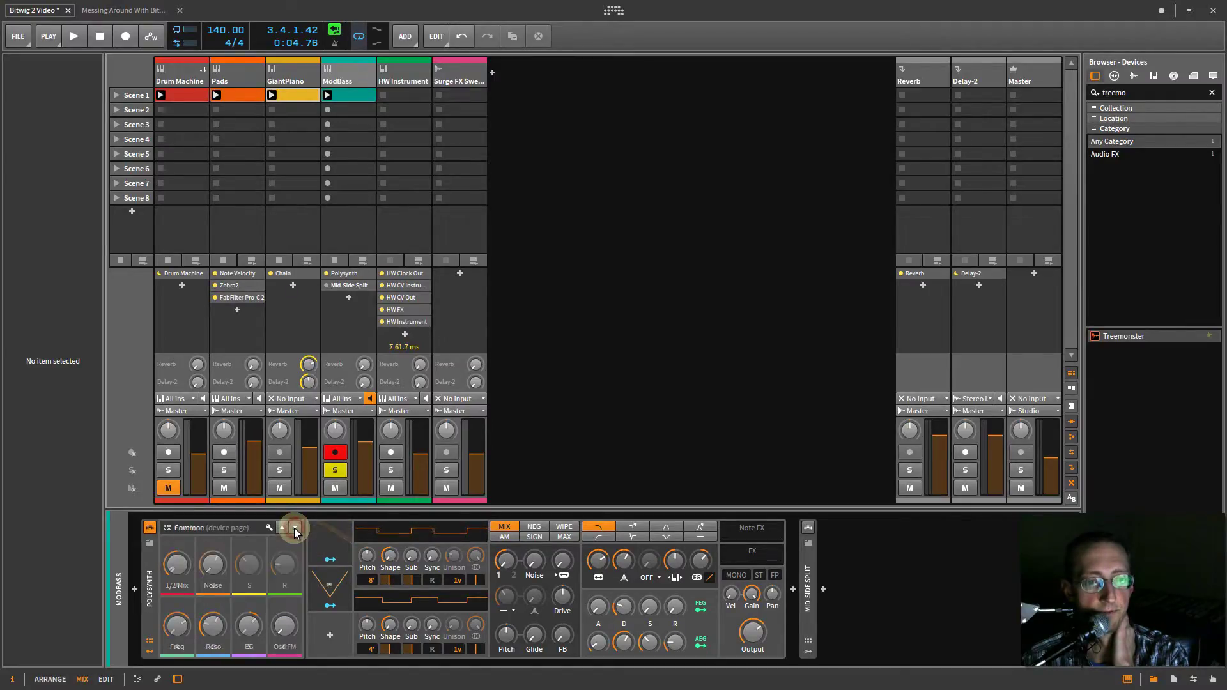
click(294, 528)
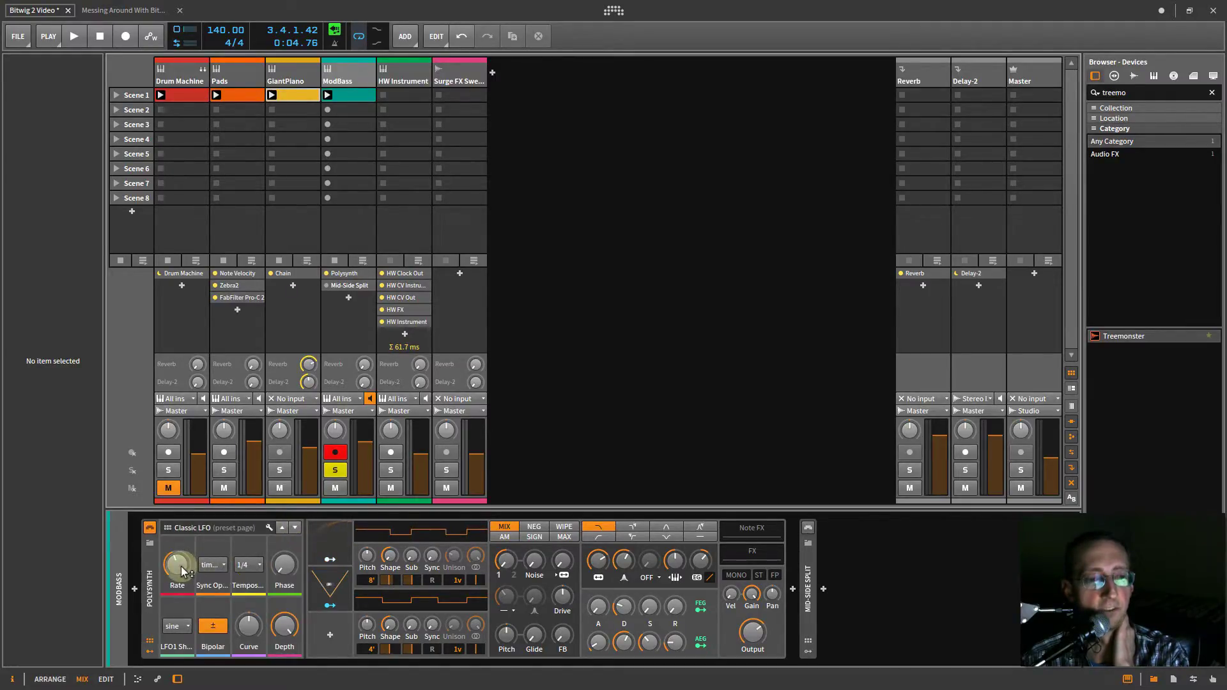
Try the Classic LFO's Rate remote control and select the Classic LFO modulator.
drag(179, 571, 179, 571)
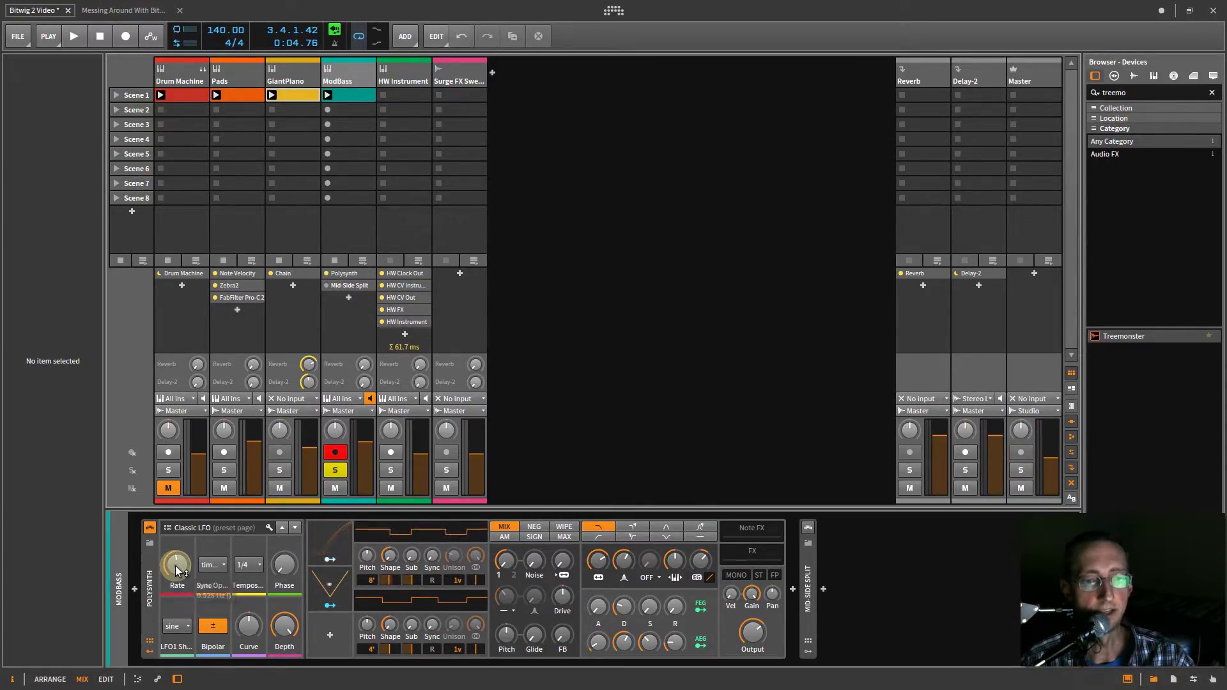
click(347, 544)
click(347, 543)
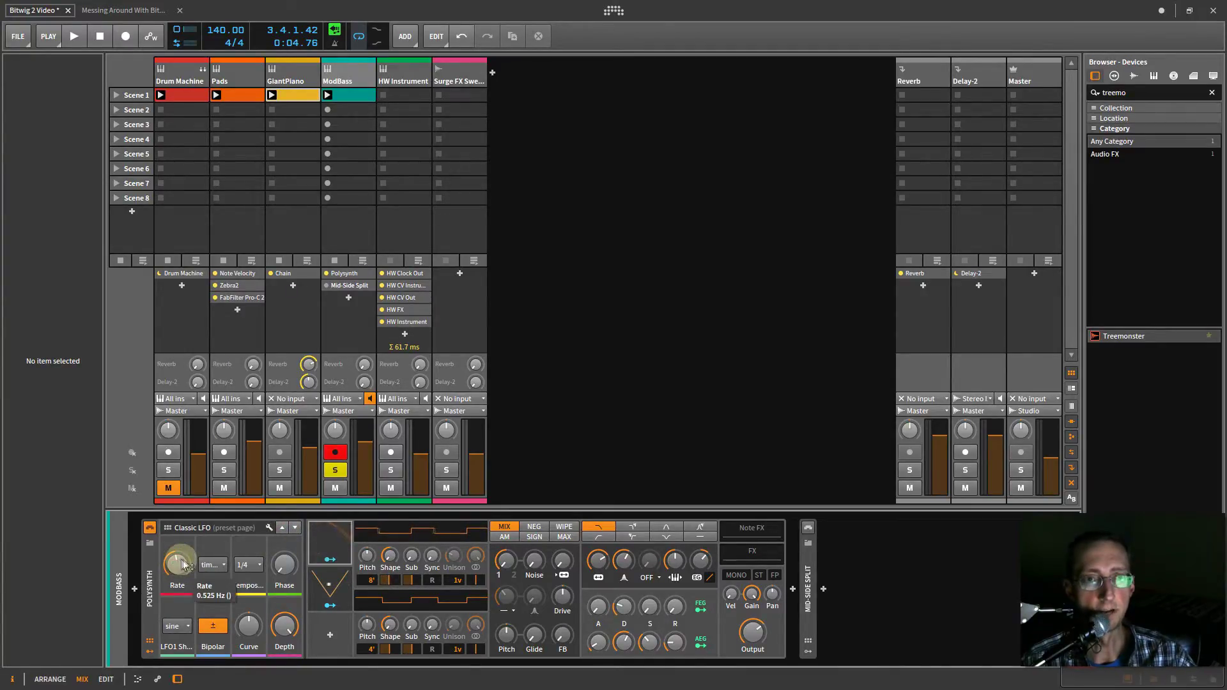
Check Polysynth's preset and device pages in the Remote Controls Editor, then return to the mixer.
key(Tab)
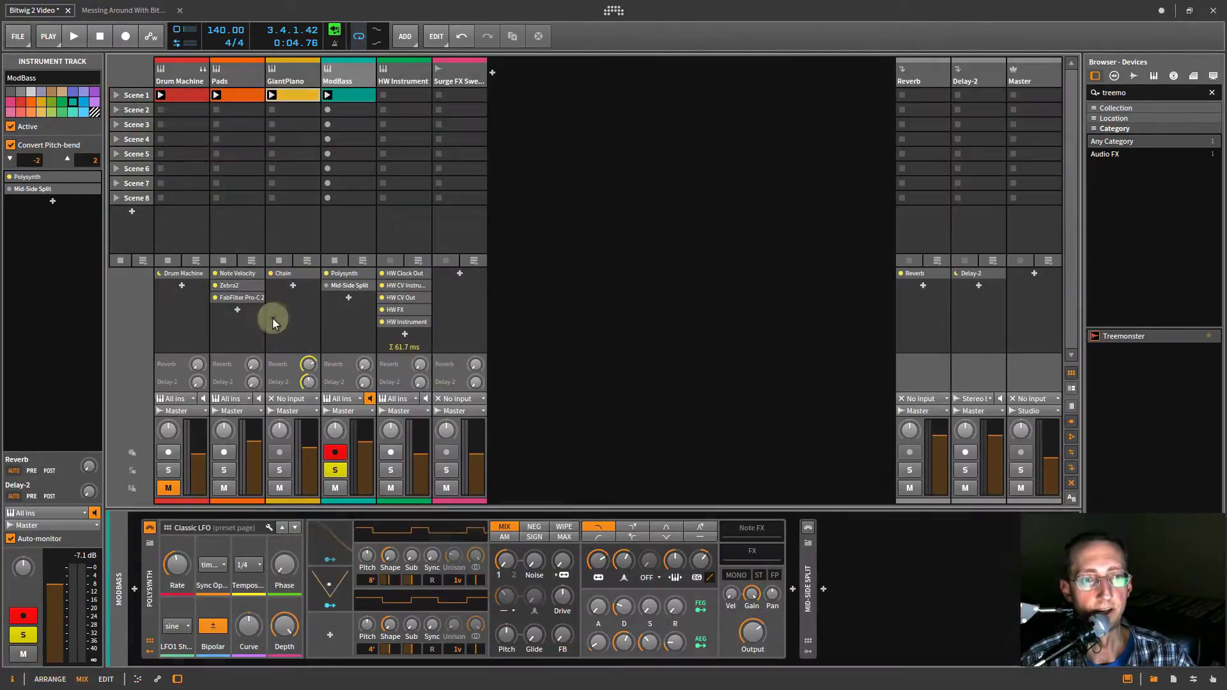
key(Tab)
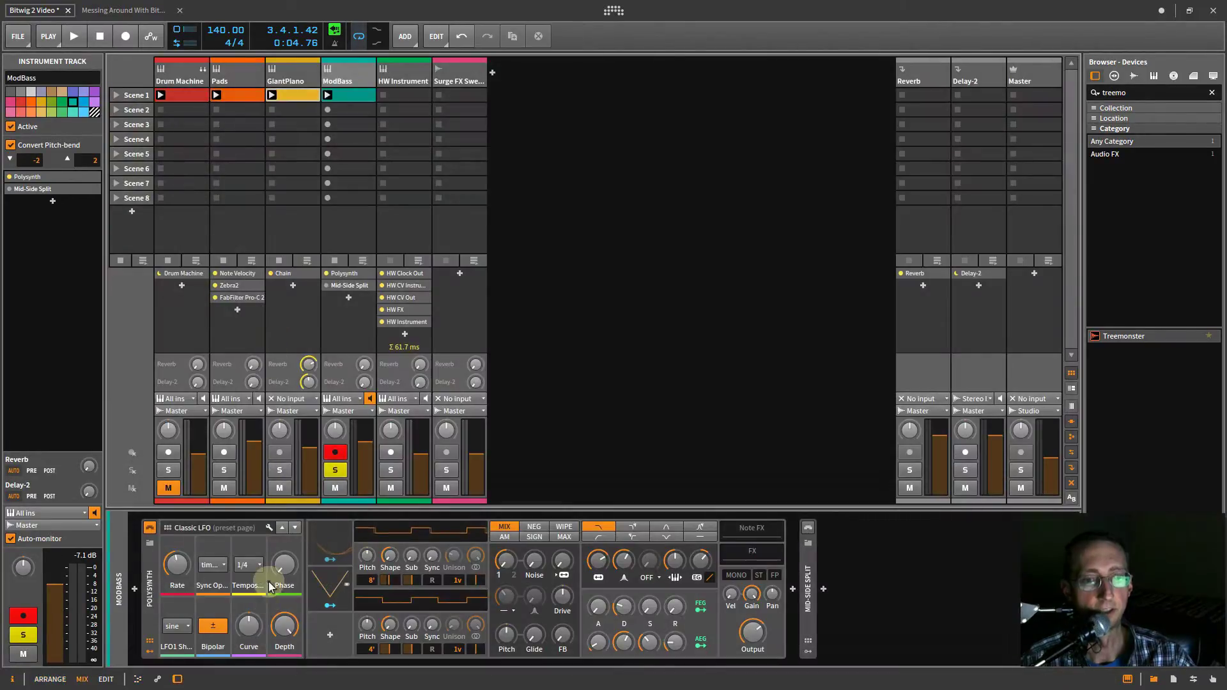
click(269, 529)
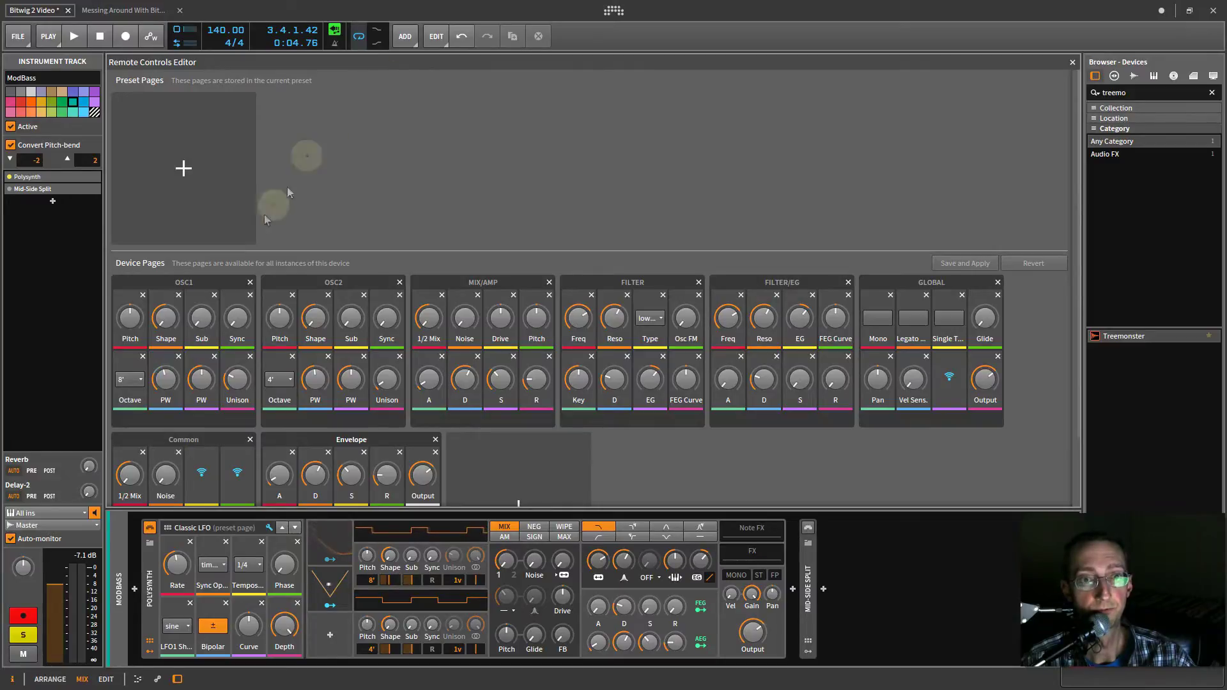
click(270, 528)
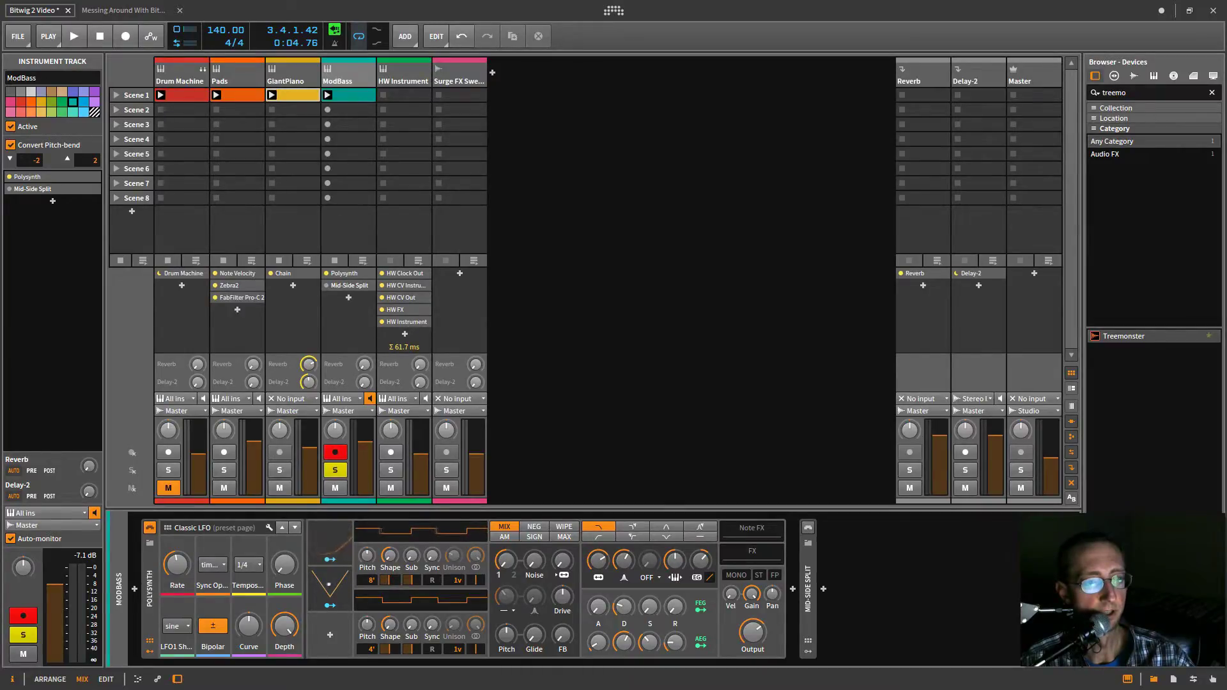
Hand playback back from the launcher clips to the arrangement tracks in the Arrange view and unsolo ModBass.
click(652, 350)
key(alt+1)
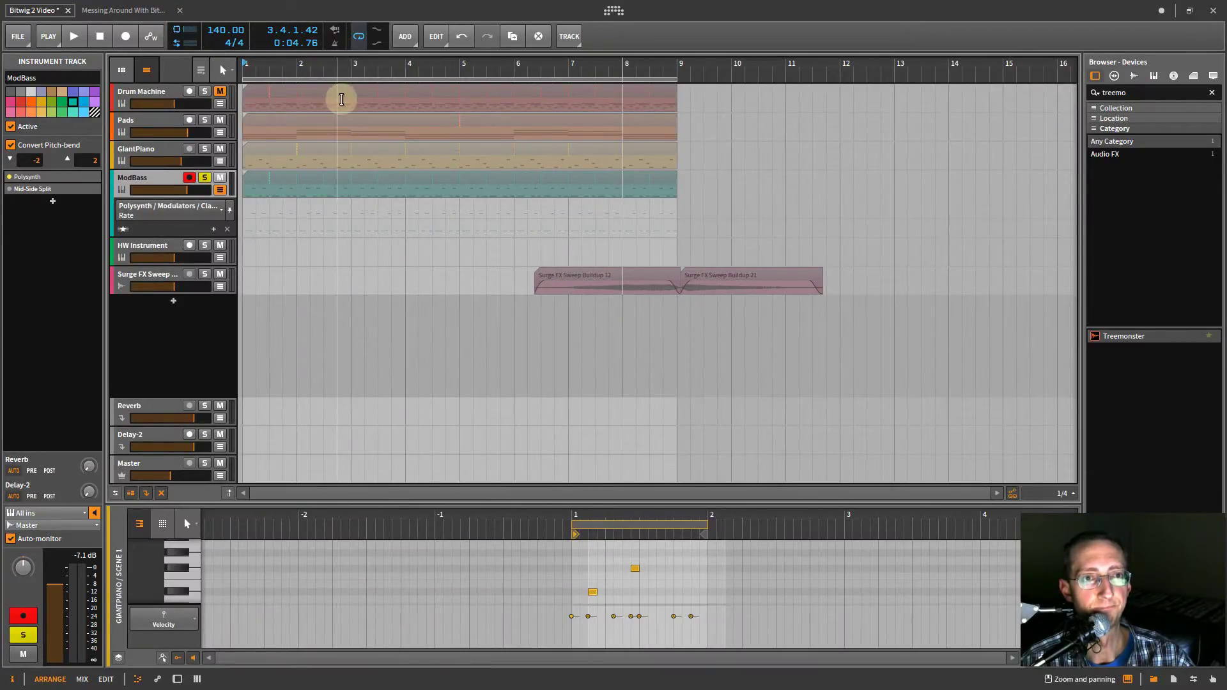
key(space)
key(space)
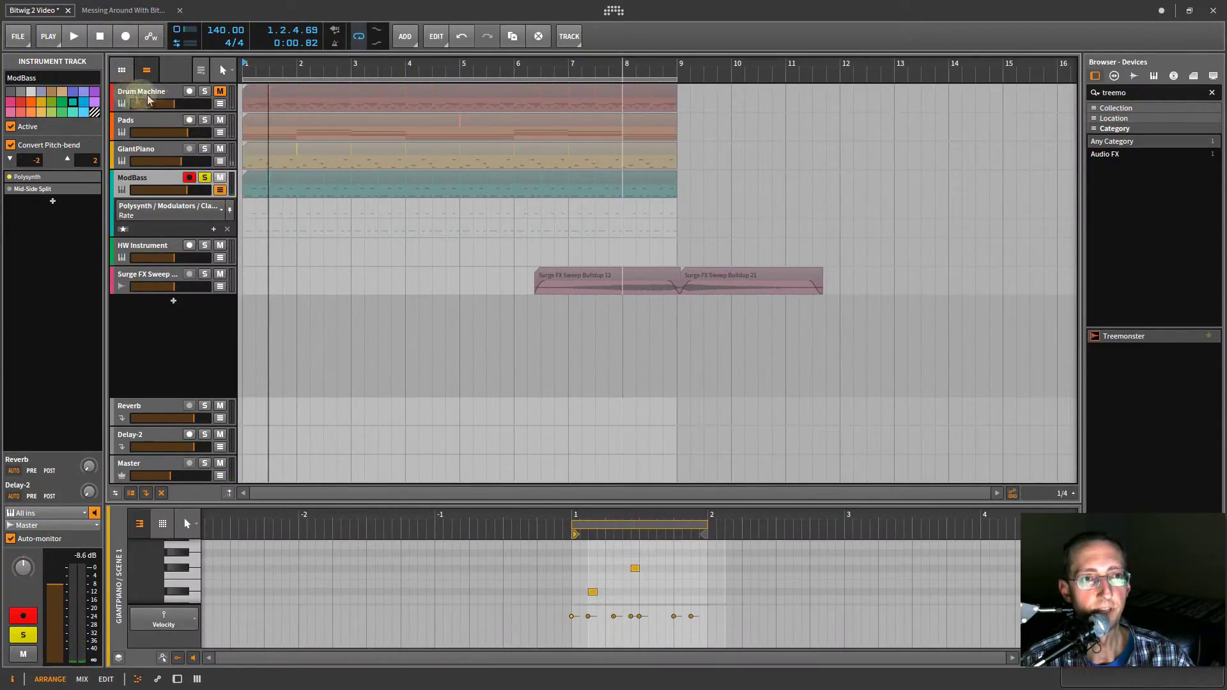
click(201, 70)
key(space)
click(204, 178)
Show all of ModBass's automation lanes, including the Polysynth LFO Depth, and play the arrangement to hear them.
click(220, 190)
click(220, 190)
key(space)
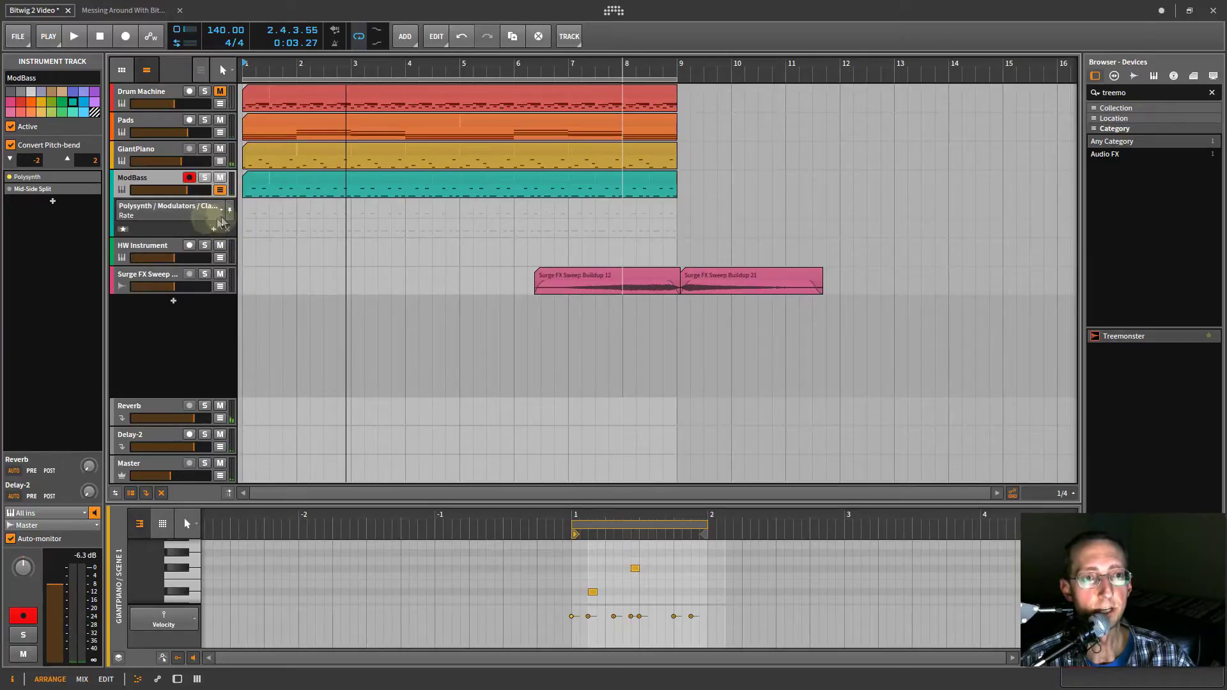
click(206, 213)
click(147, 233)
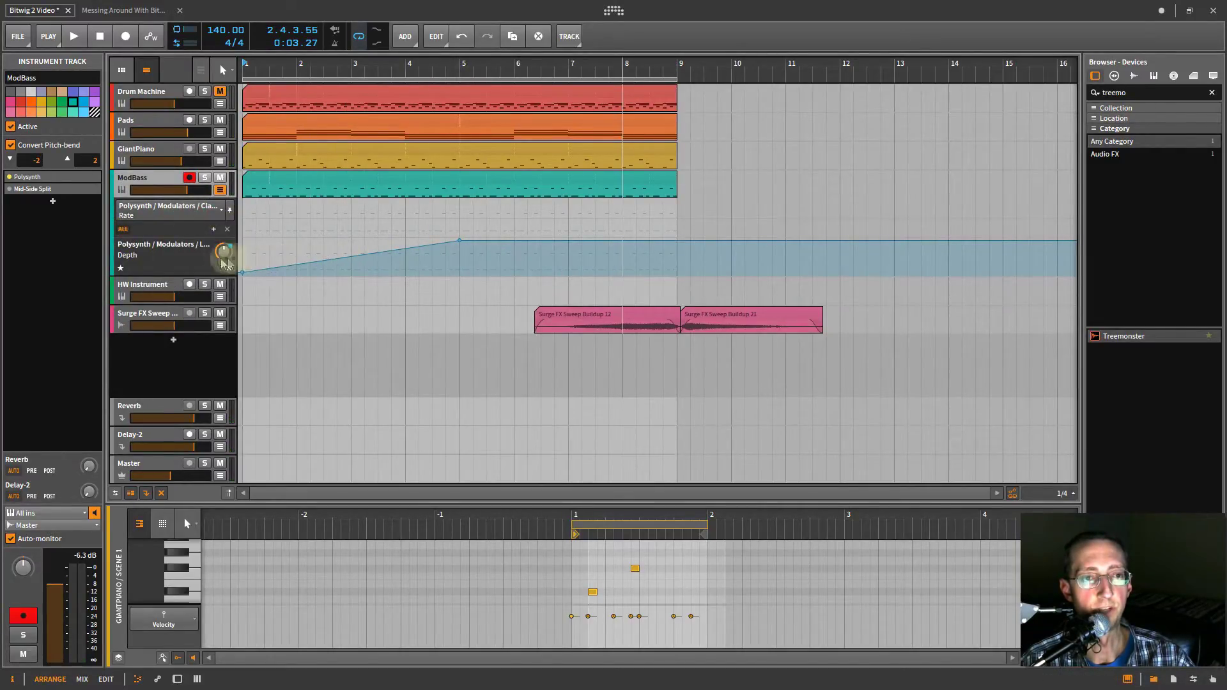
key(space)
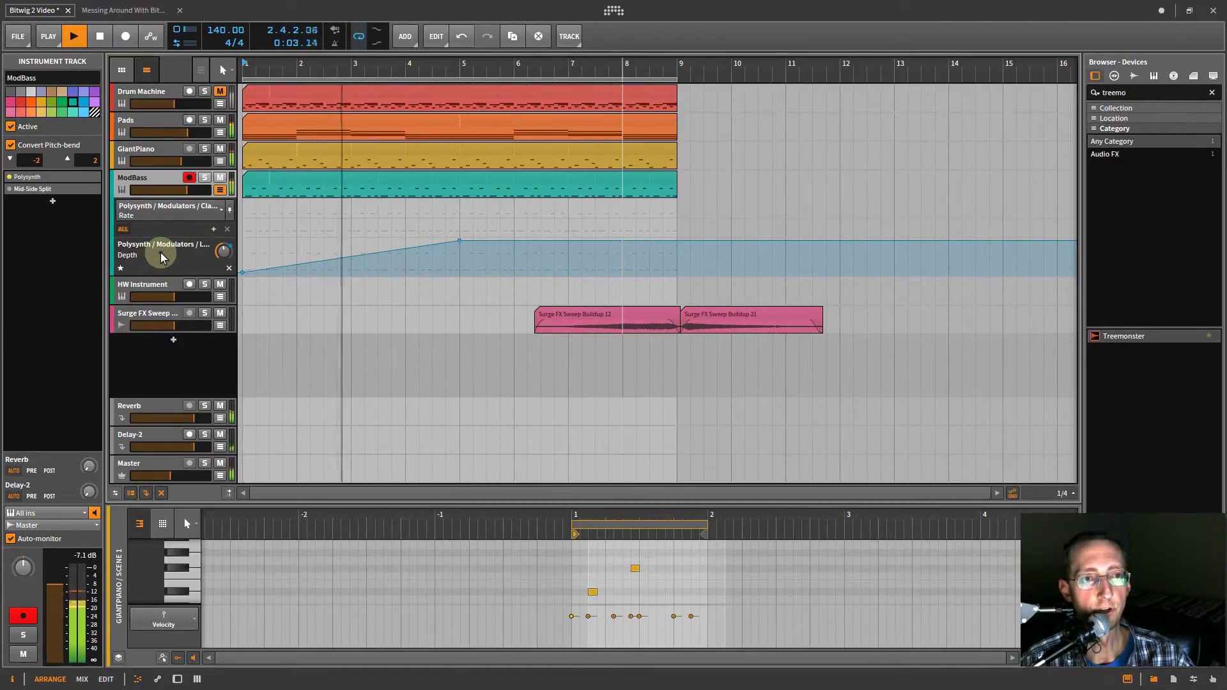
key(space)
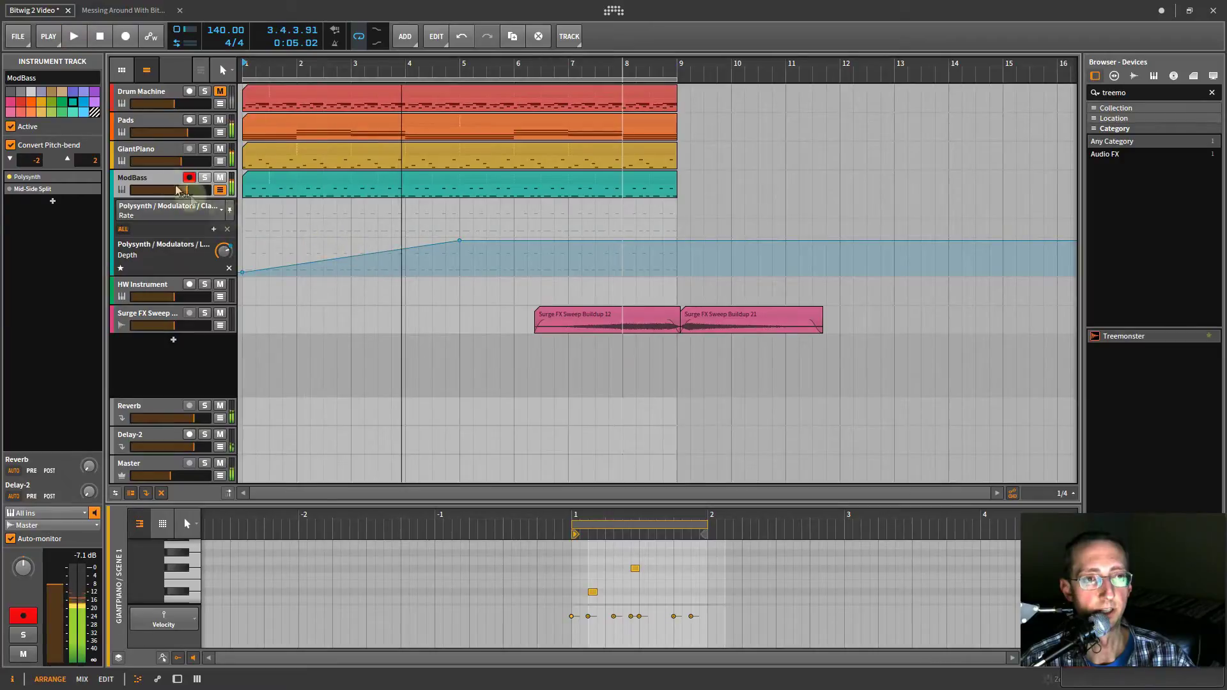
Display Polysynth beneath the note editor and move its remote controls to the LFO preset page.
key(shift+Tab)
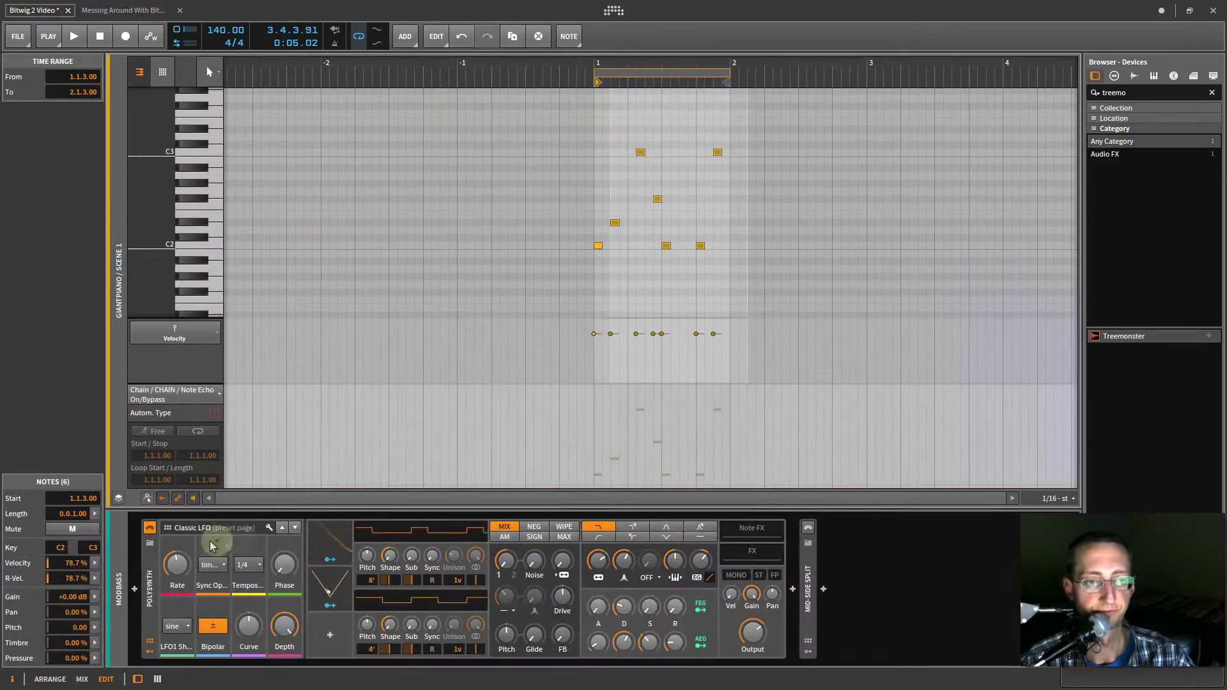
click(149, 584)
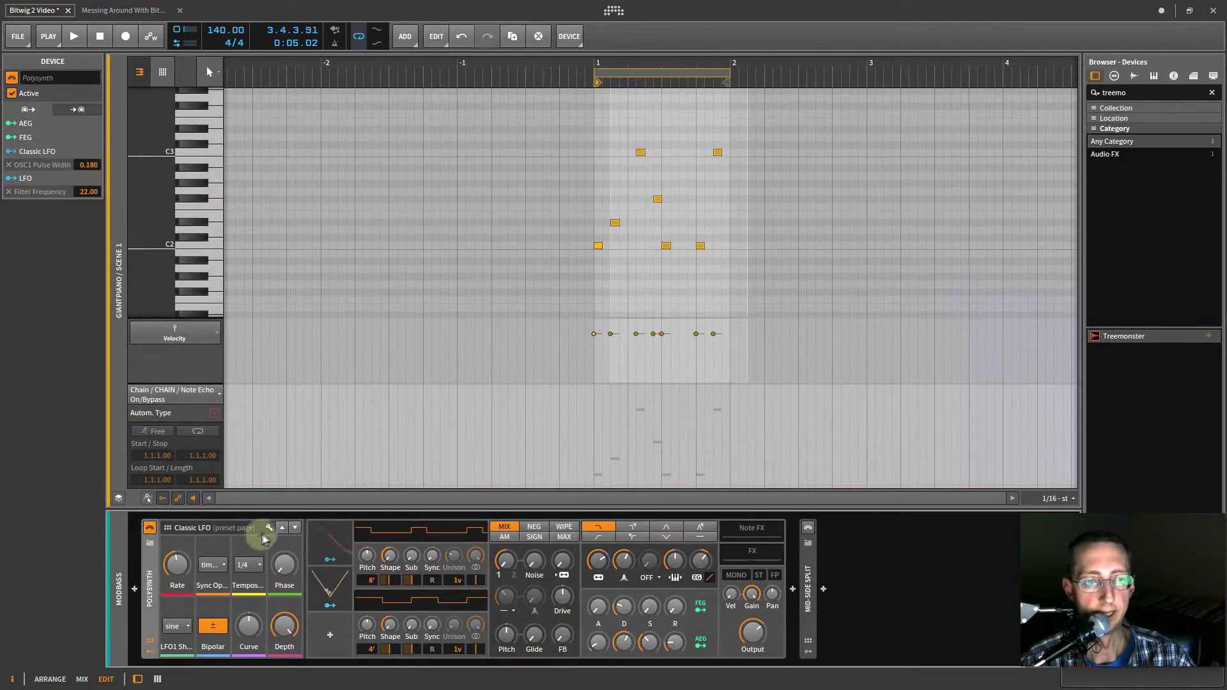
click(296, 529)
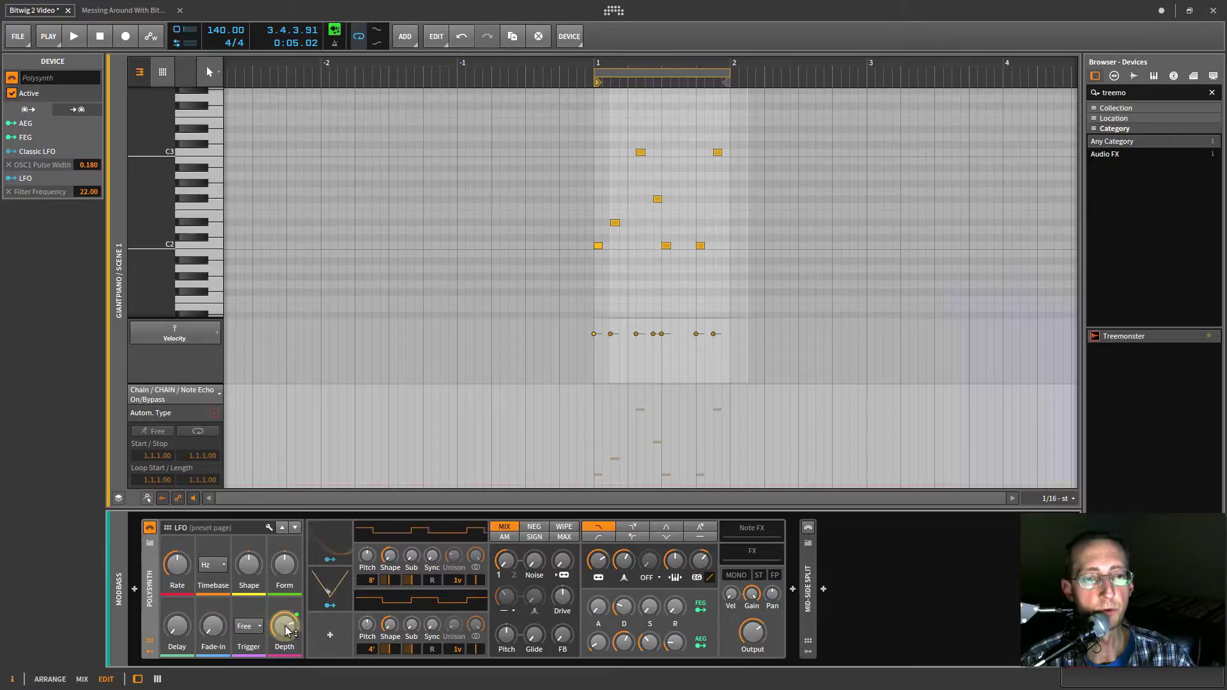
Set the LFO's Depth remote control to about 45.5 % during playback, and stop playback.
mouse_move(286, 632)
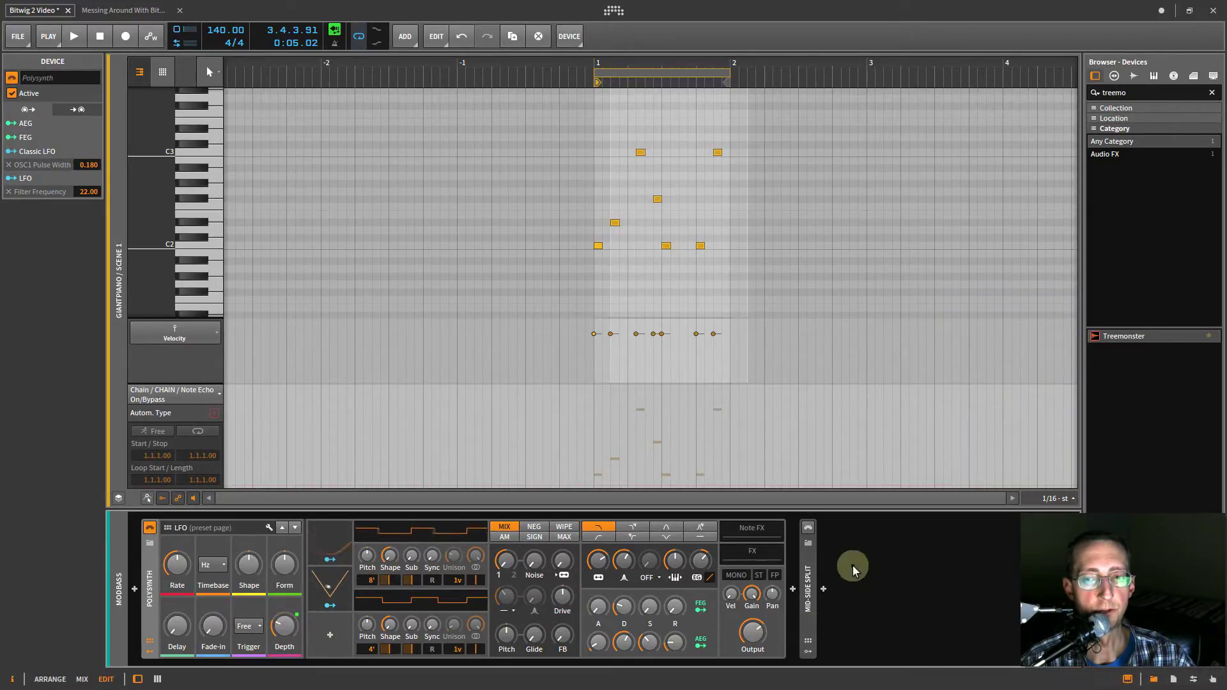
key(space)
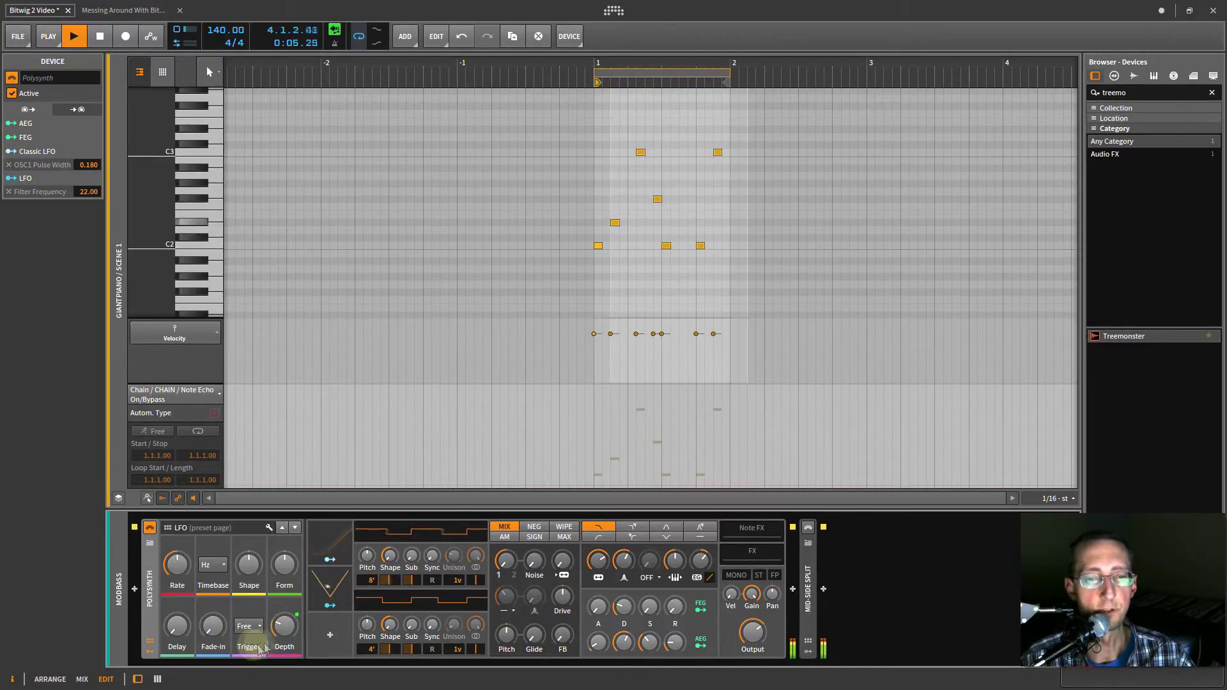
drag(286, 628, 289, 623)
mouse_move(289, 627)
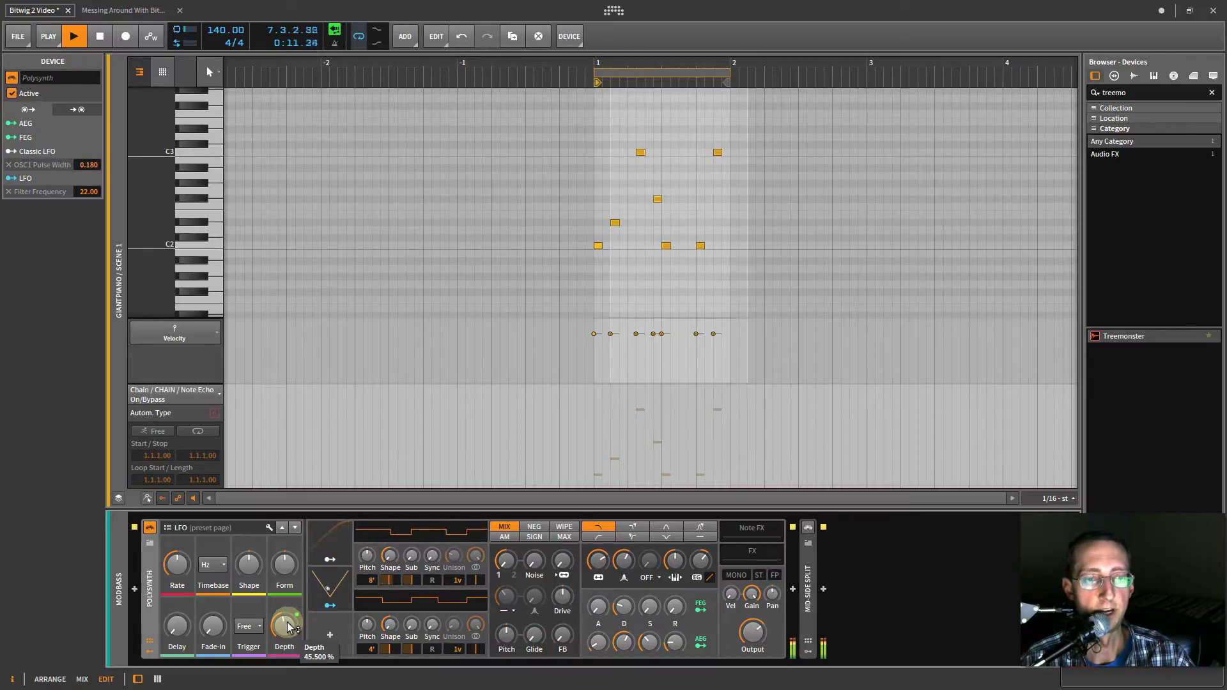
key(space)
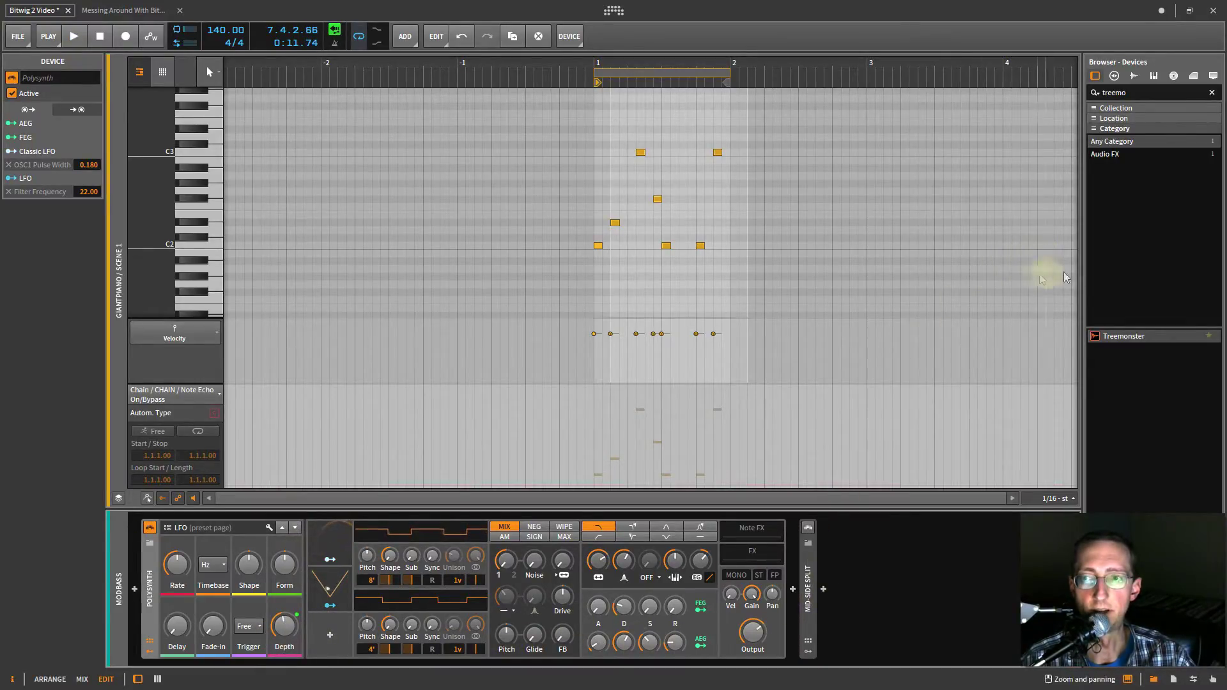
Search the device library for "filter" and add Filter and EQ-5 after Mid-Side Split on ModBass.
click(1144, 93)
text(f)
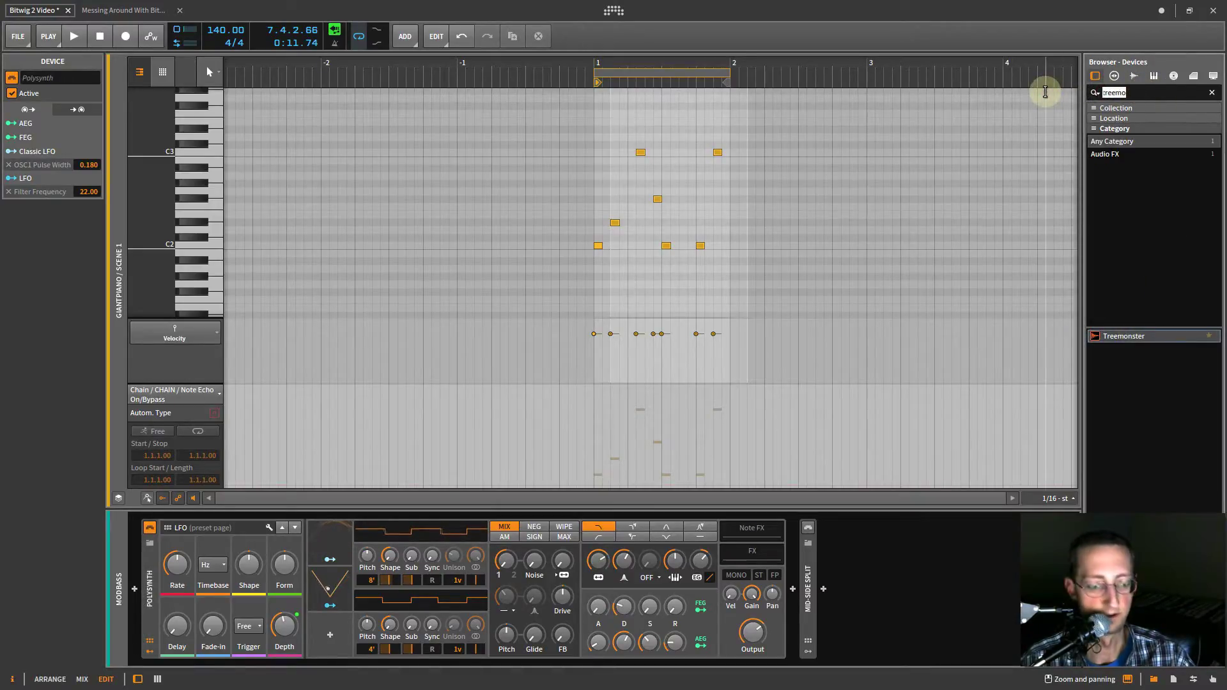
text(ilter)
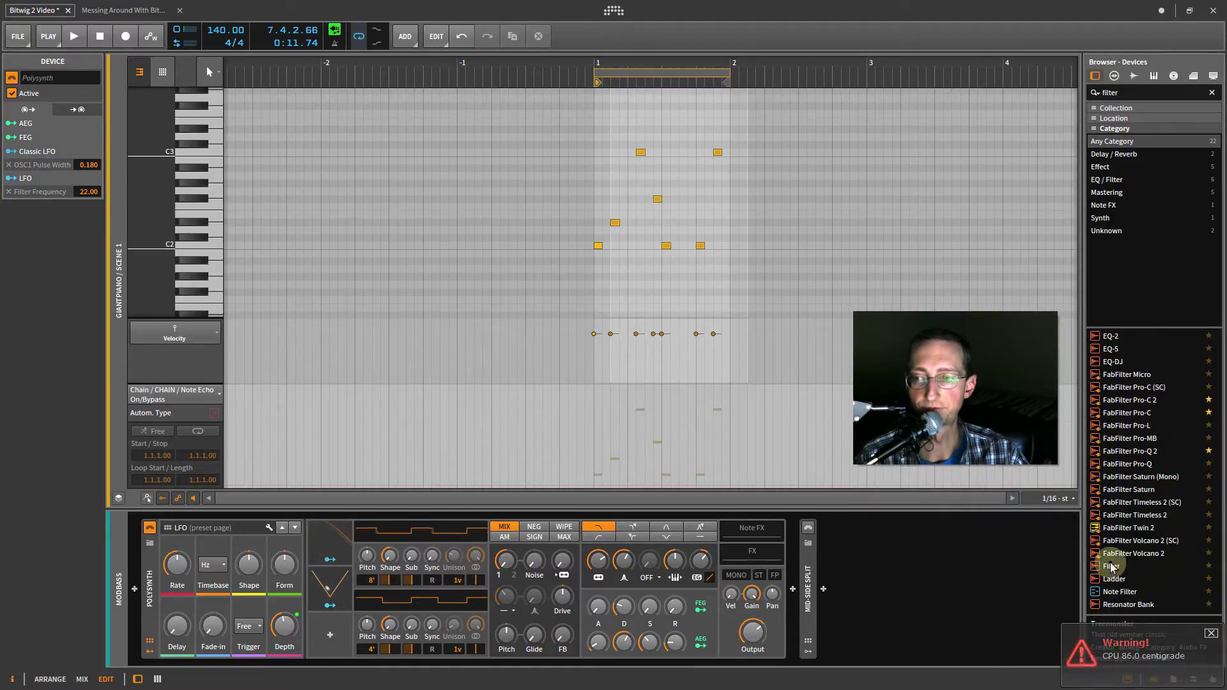
double_click(1111, 567)
click(1116, 350)
double_click(1113, 350)
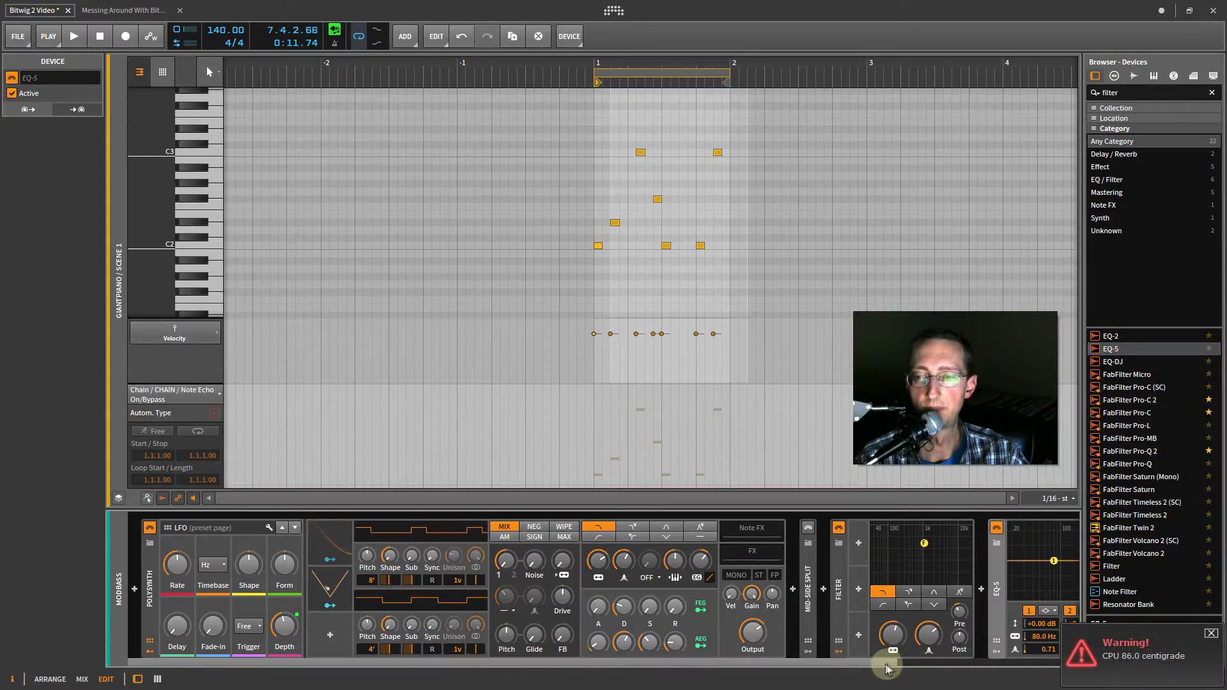
scroll(887, 660, down, 5)
drag(918, 362, 1085, 595)
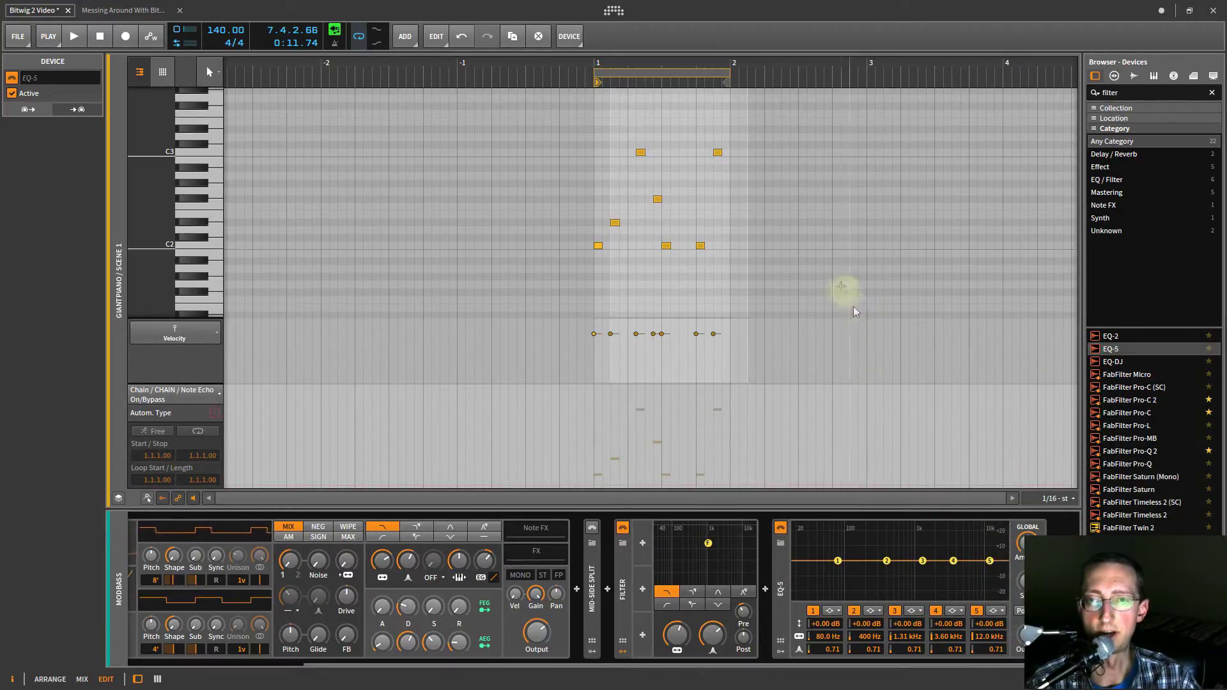
During playback, lower the Filter cutoff and shape EQ-5 with +12.7 dB at 236 Hz, -20.4 dB at 2.04 kHz and +9.60 dB at 3.75 kHz.
key(ctrl+space)
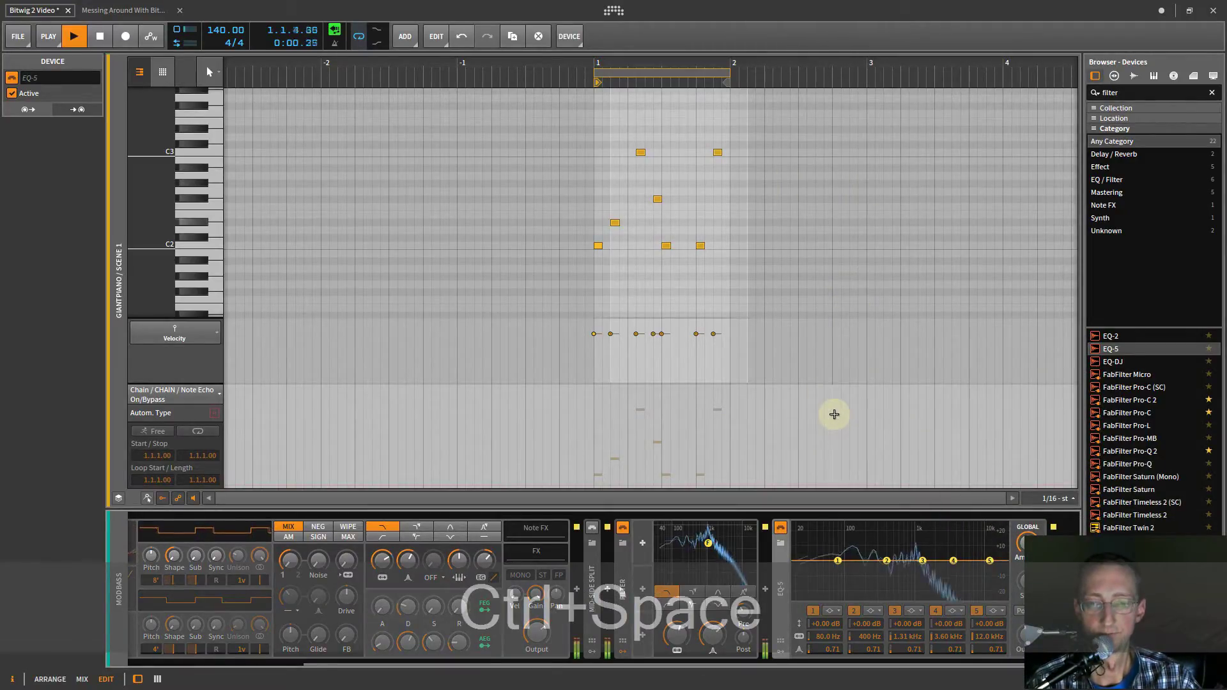
mouse_move(709, 549)
mouse_down()
mouse_move(668, 546)
mouse_move(741, 545)
mouse_move(682, 553)
mouse_move(702, 548)
mouse_up()
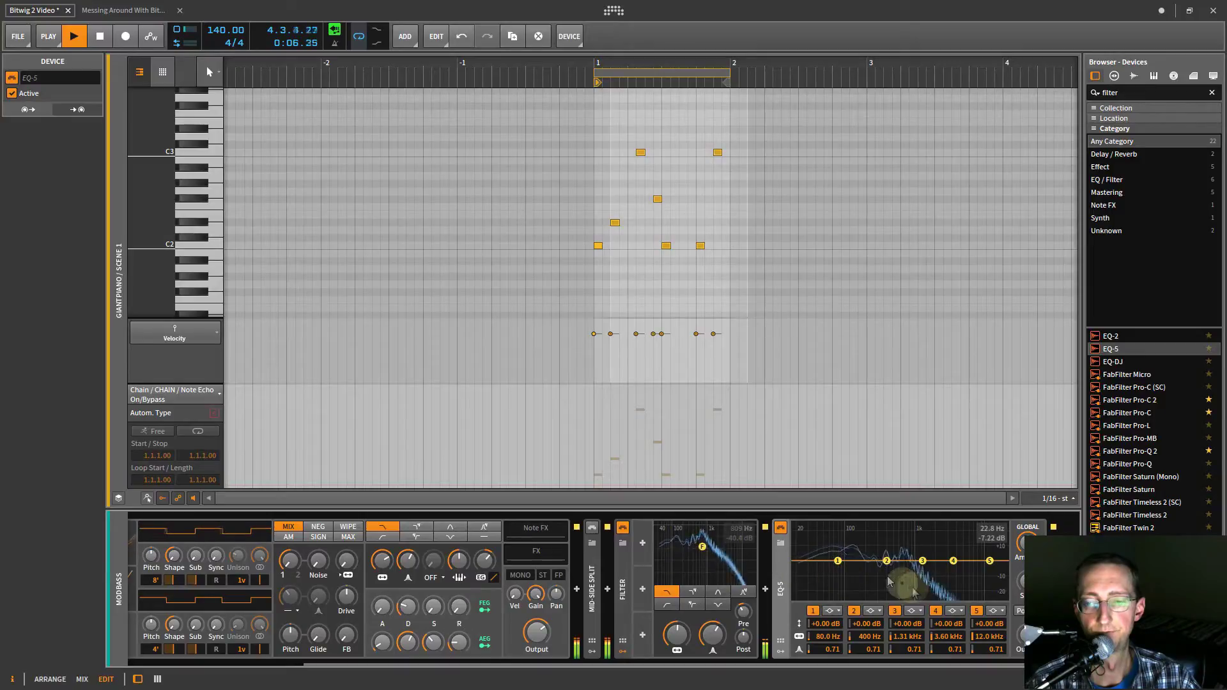
drag(887, 560, 955, 547)
key(space)
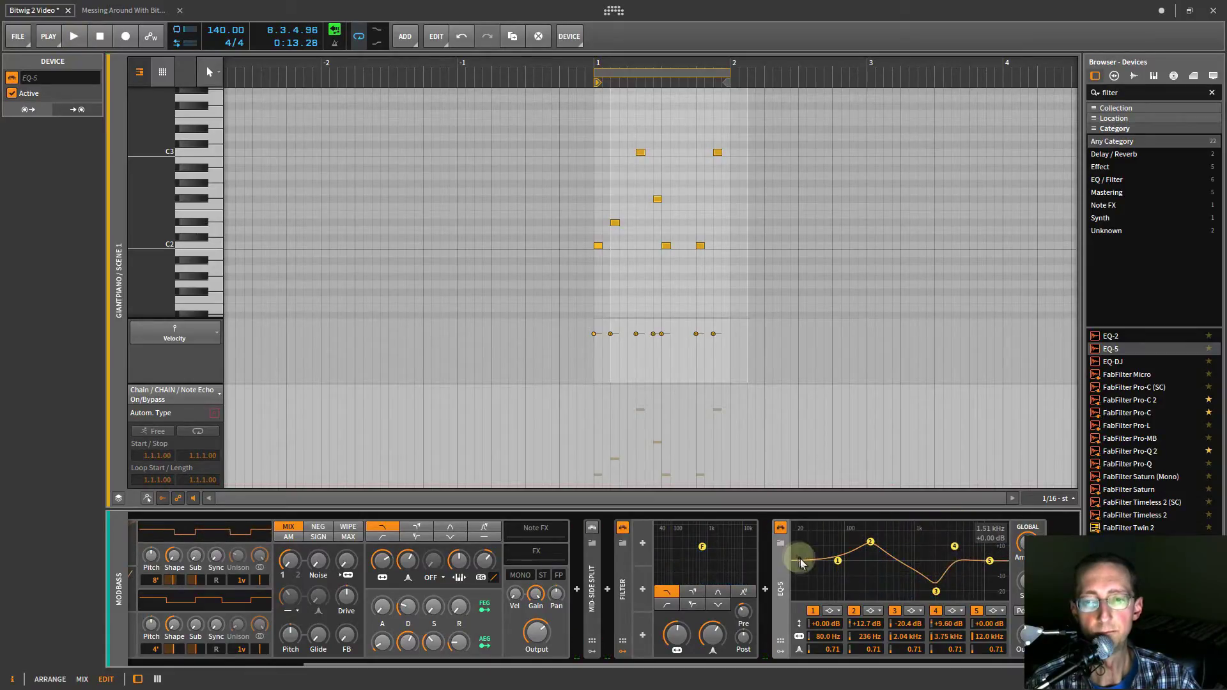
Replace the Filter and EQ-5 devices on ModBass with a Reverb placed after Mid-Side Split.
key(Delete)
key(Delete)
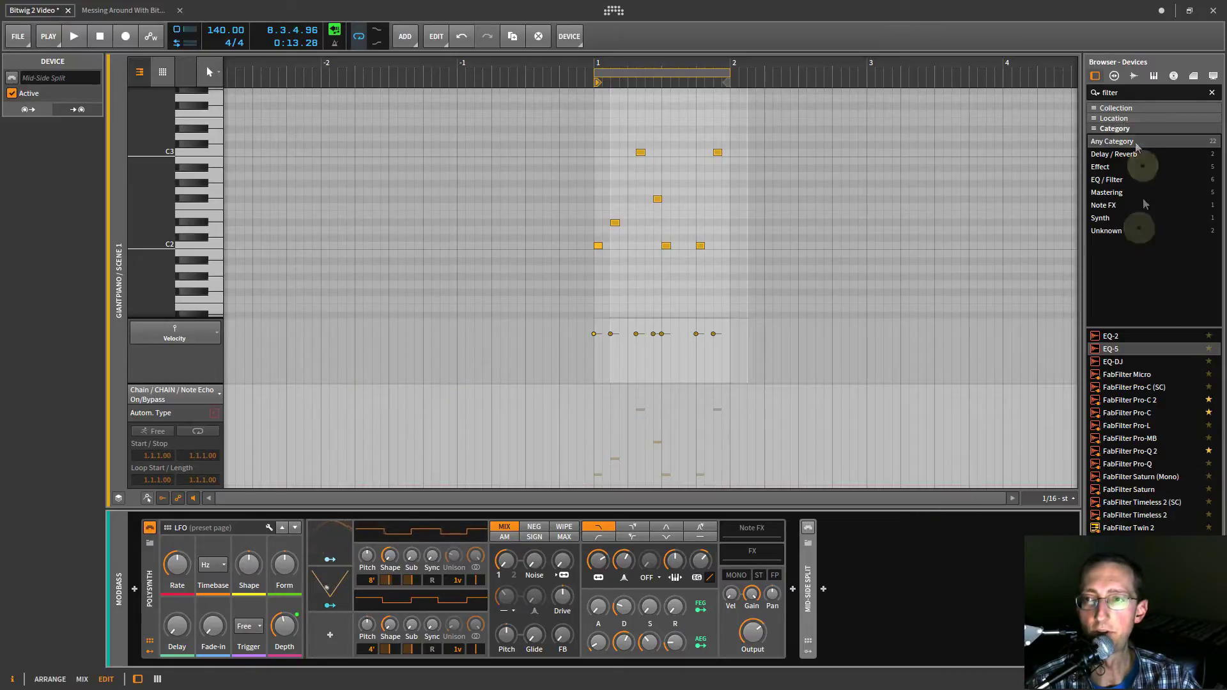
click(1133, 93)
text(rev)
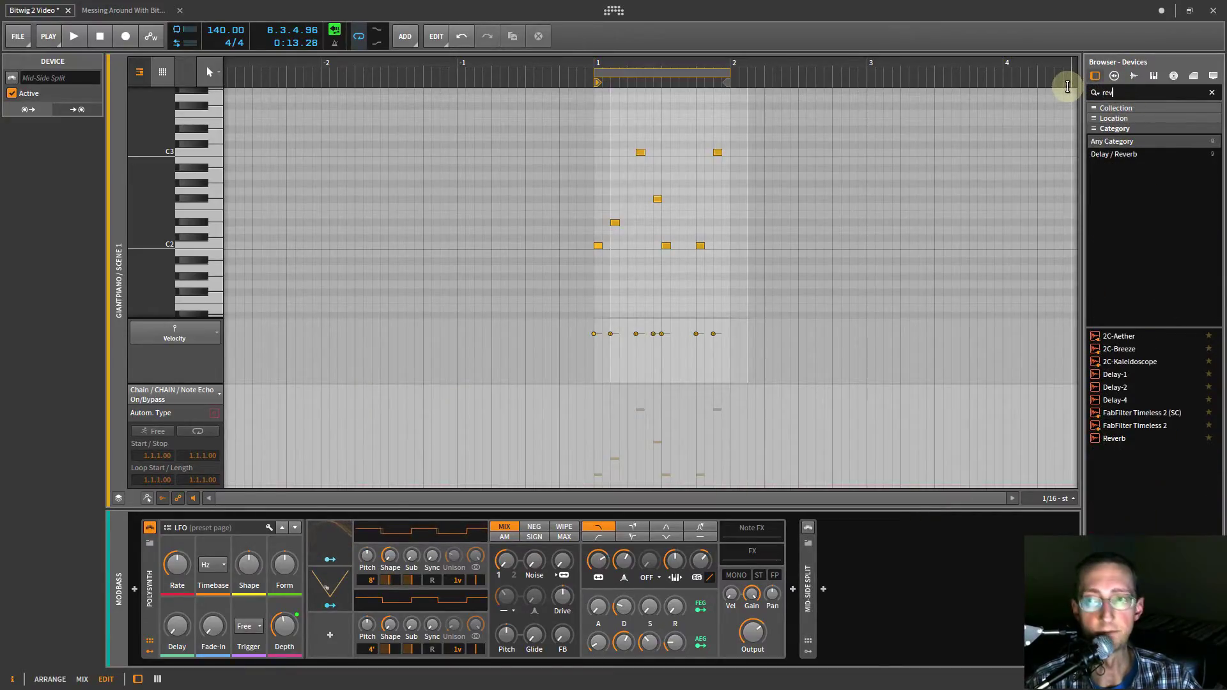
drag(1114, 439, 909, 574)
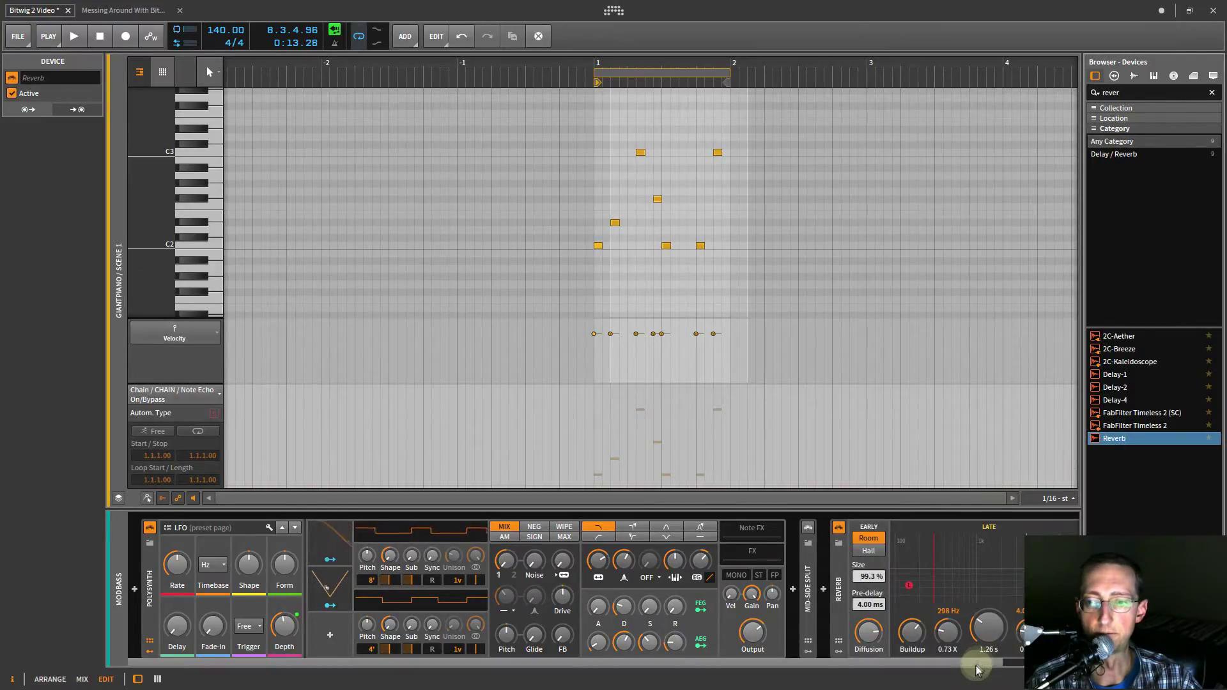
scroll(976, 667, right, 3)
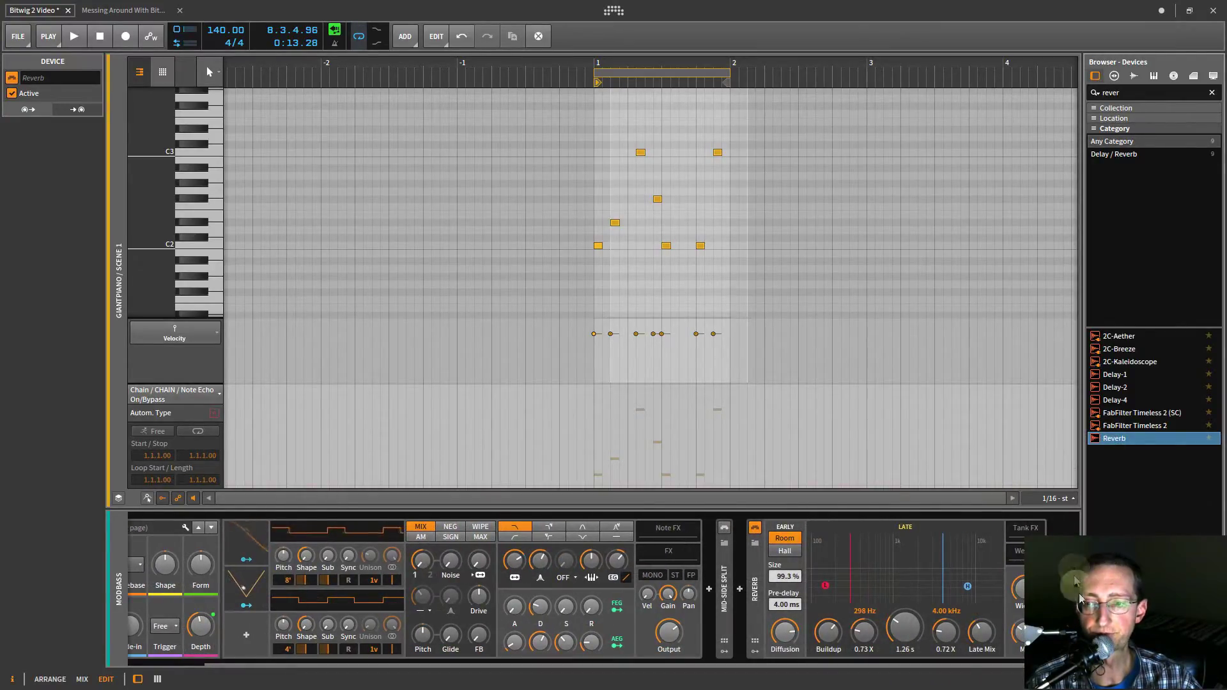
Audition the Reverb briefly, solo ModBass, and play the arrangement with the mixer and device chain in view.
key(space)
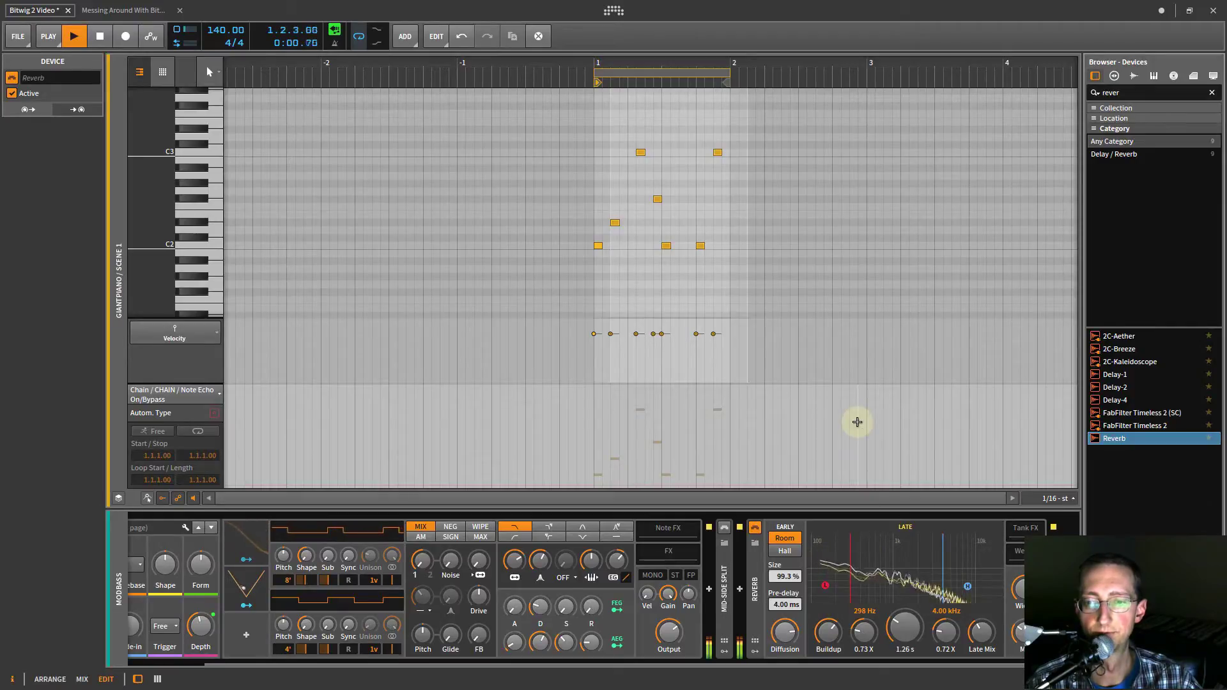
key(space)
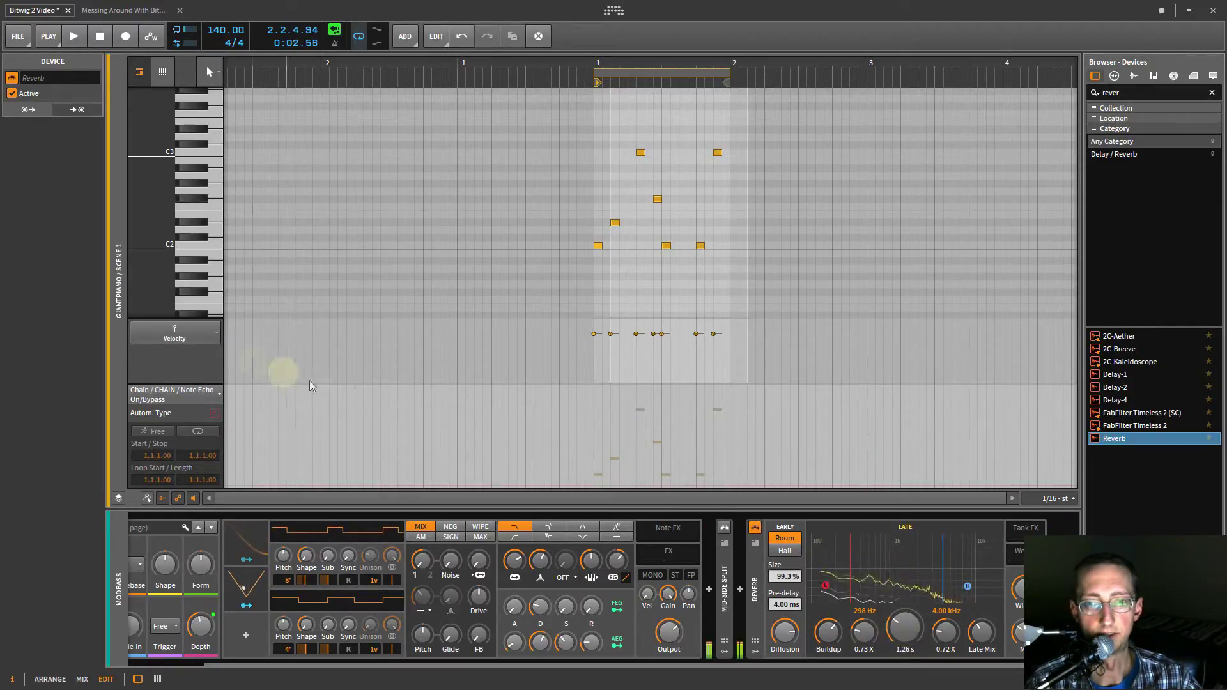
key(alt+2)
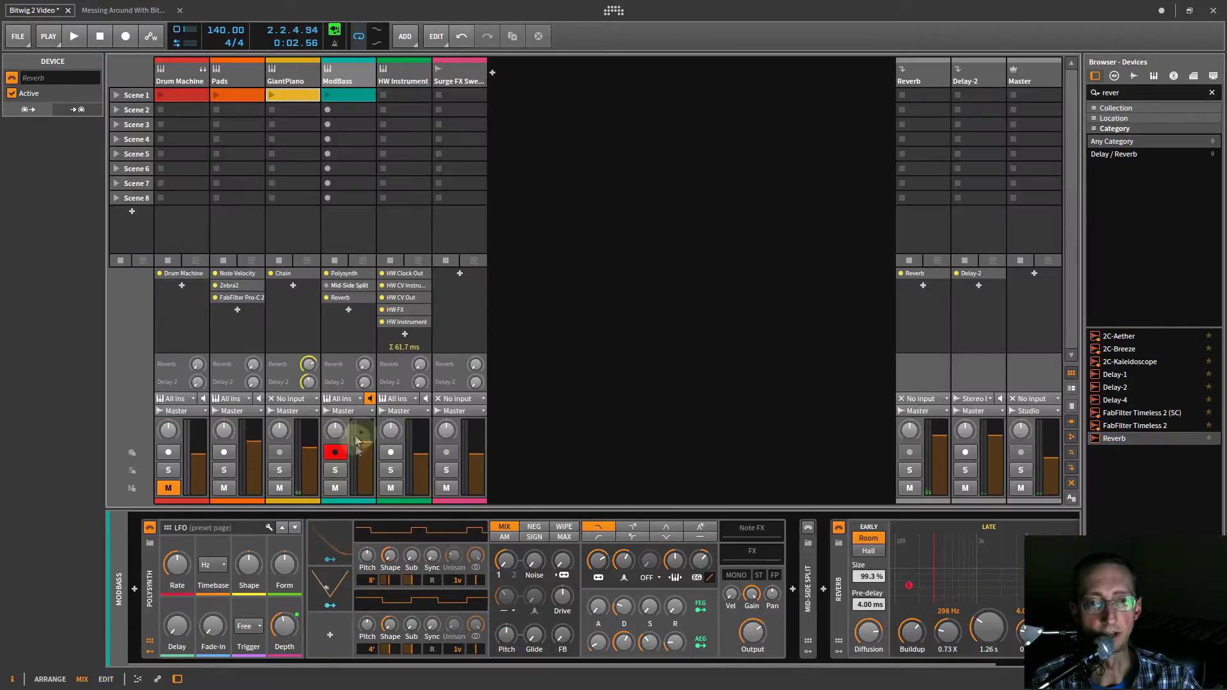
click(336, 474)
key(alt+1)
key(space)
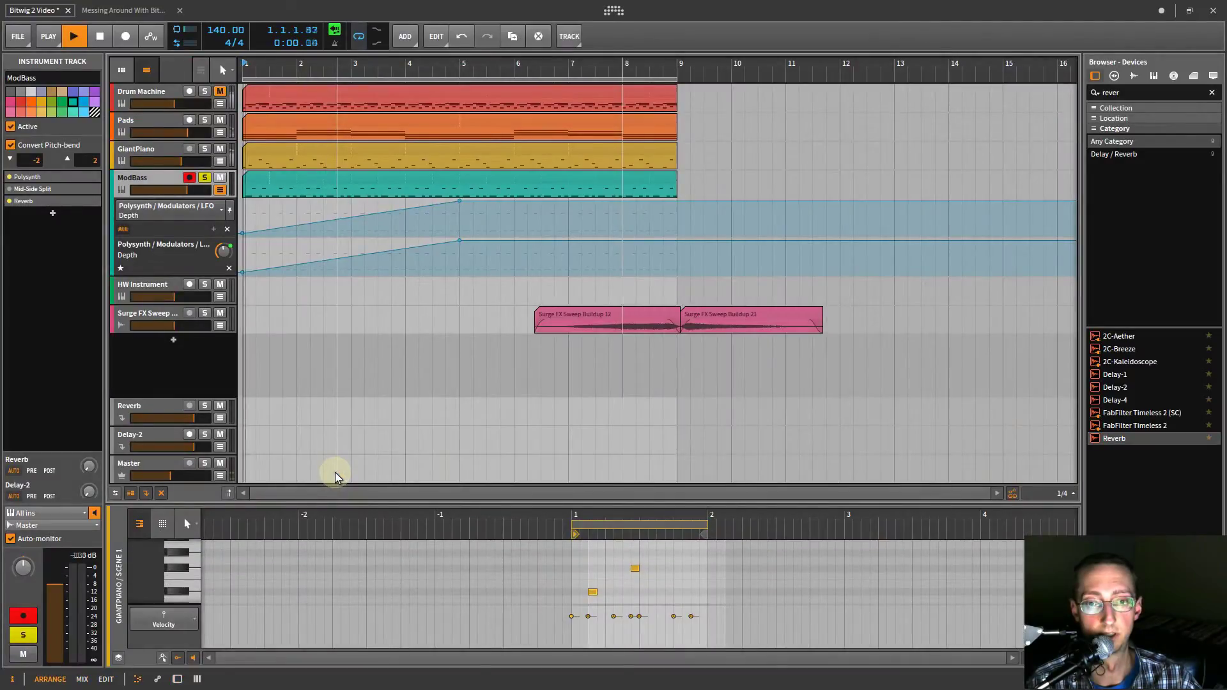
key(alt+2)
Set the Reverb's late decay to 8.51 s, its low crossover to 459 Hz and Low X to about 1.30, and stop playback.
drag(912, 634, 912, 630)
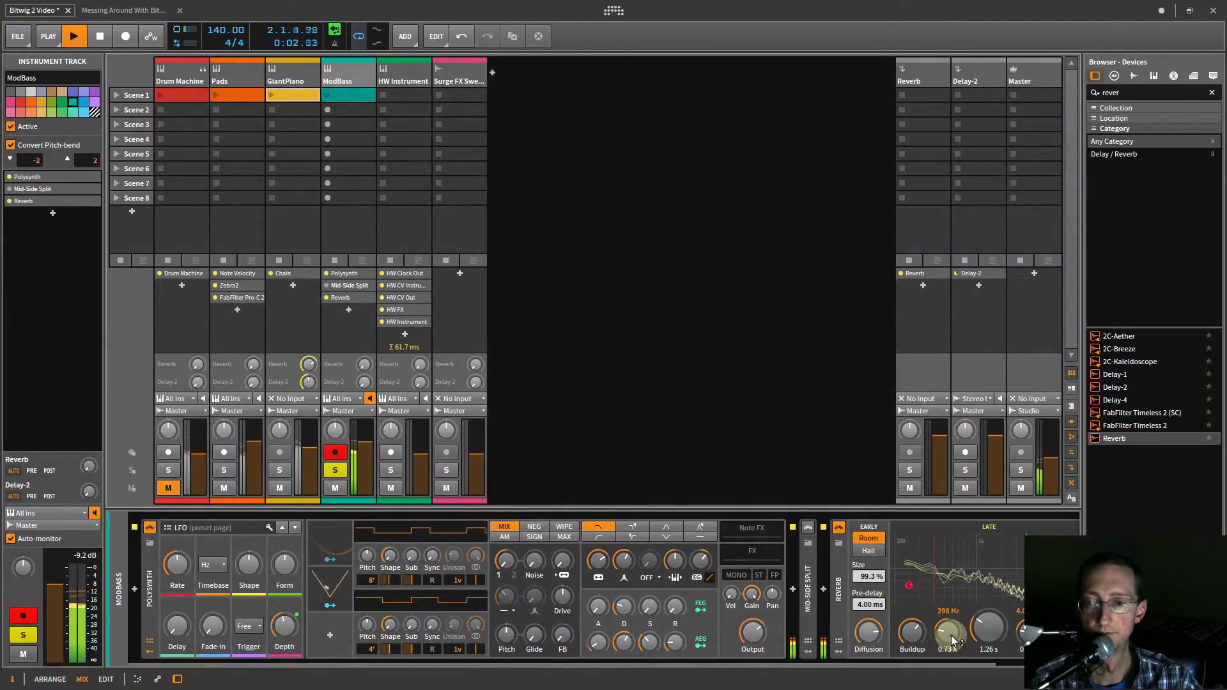
drag(988, 636, 988, 615)
drag(909, 581, 937, 593)
mouse_move(948, 634)
scroll(948, 635, down, 5)
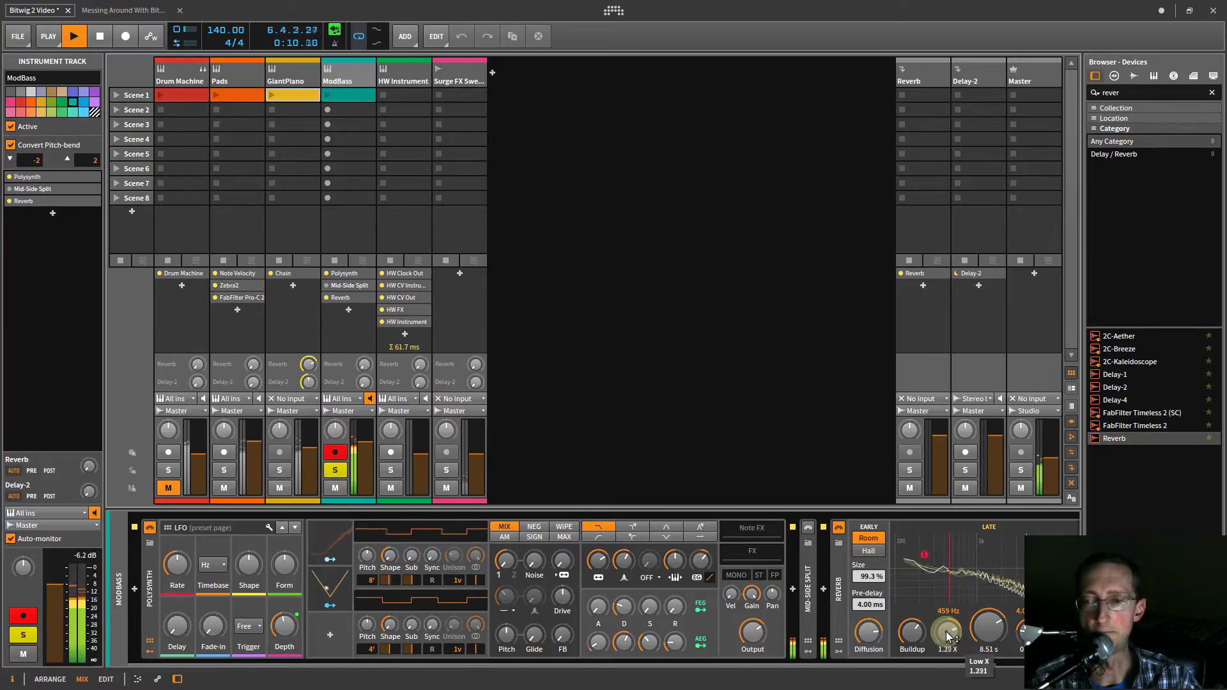
scroll(948, 635, up, 10)
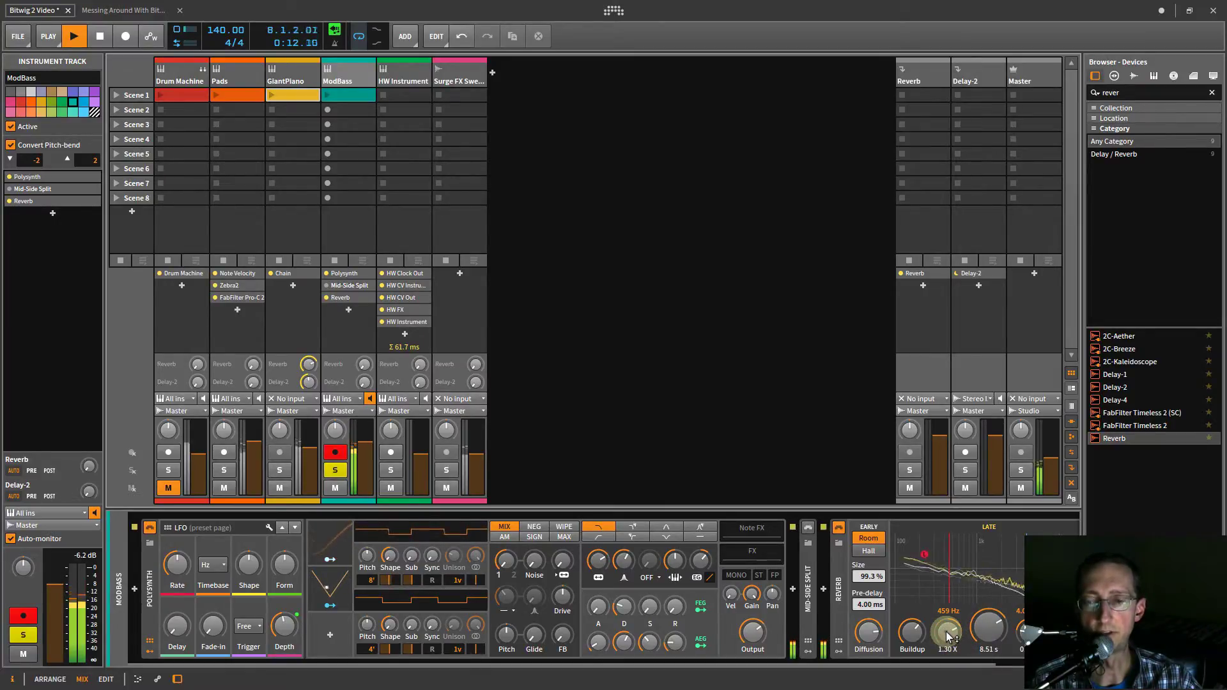
key(space)
Delete the Reverb device from the end of ModBass's device chain.
click(844, 604)
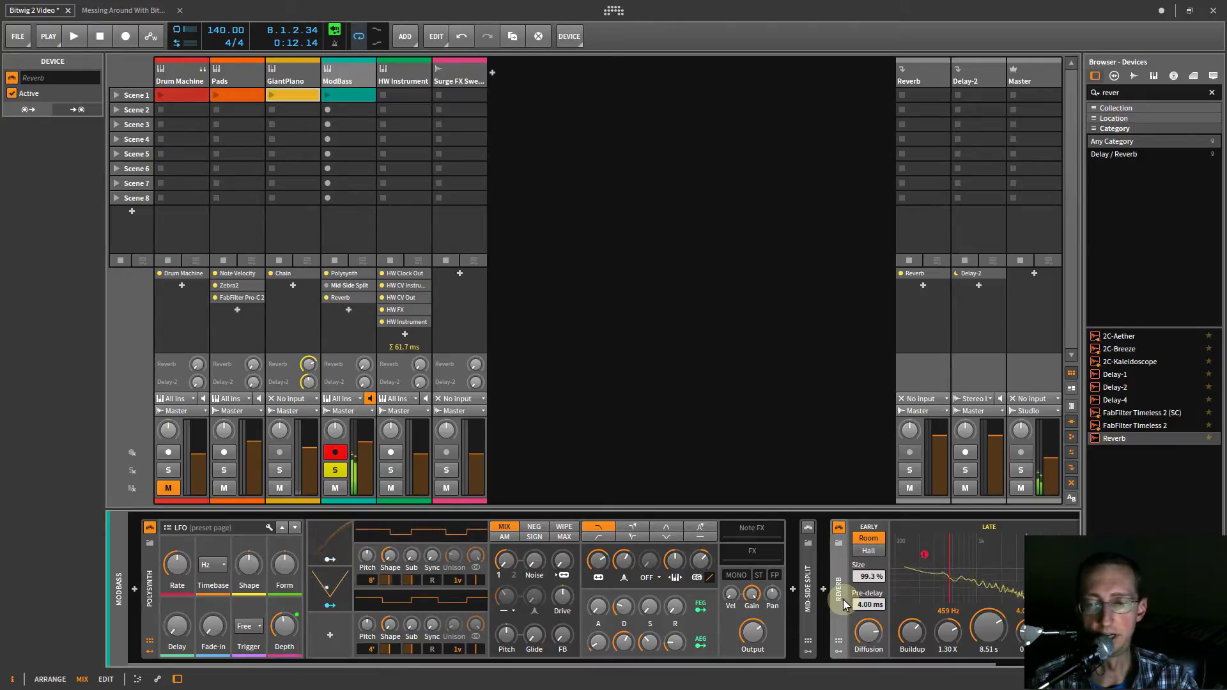
key(Delete)
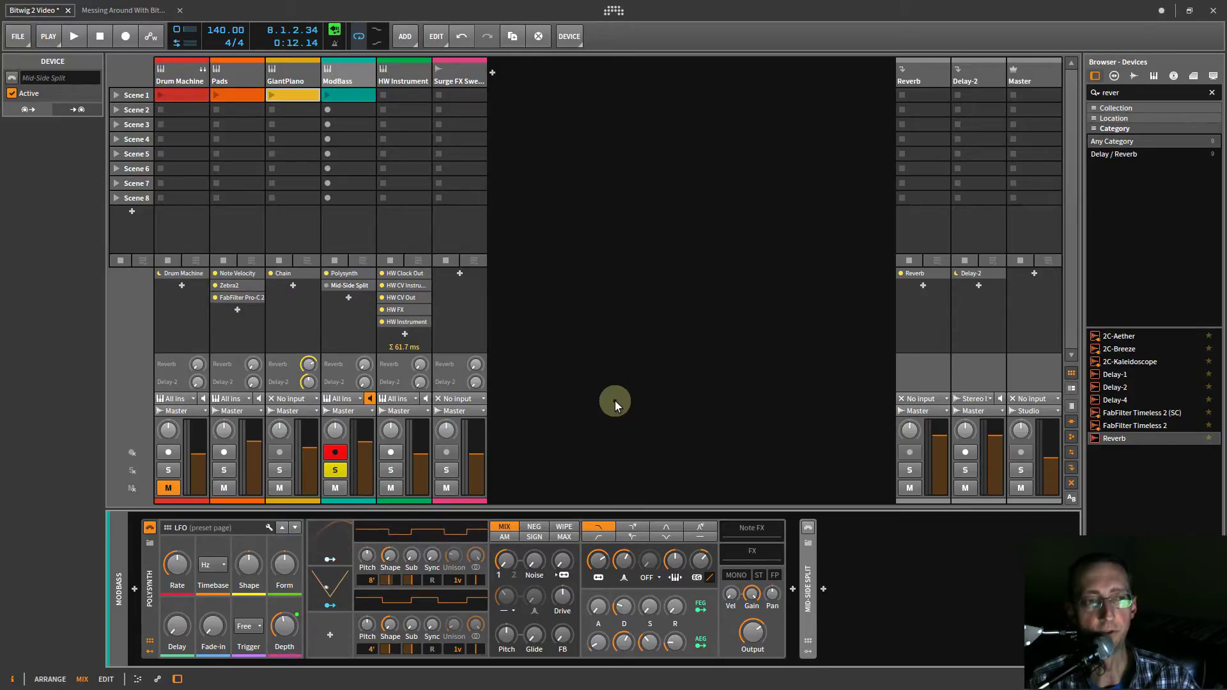
Select the GiantPiano track and examine which track commands are available for it.
click(638, 152)
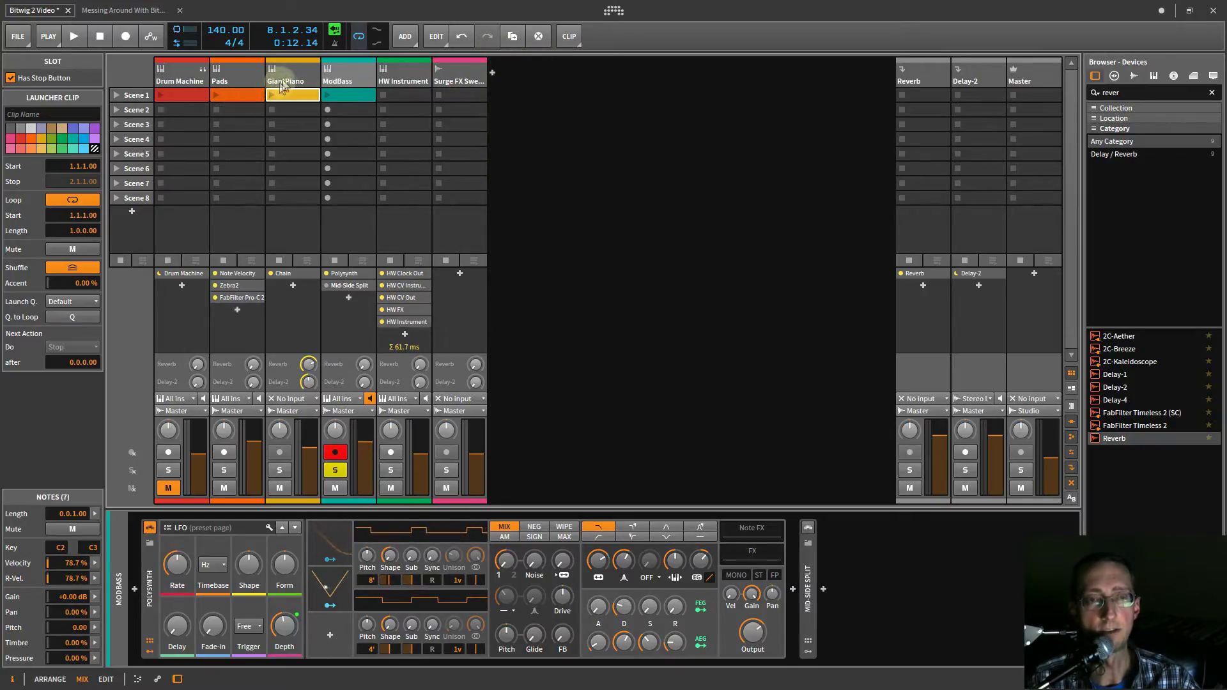
click(298, 72)
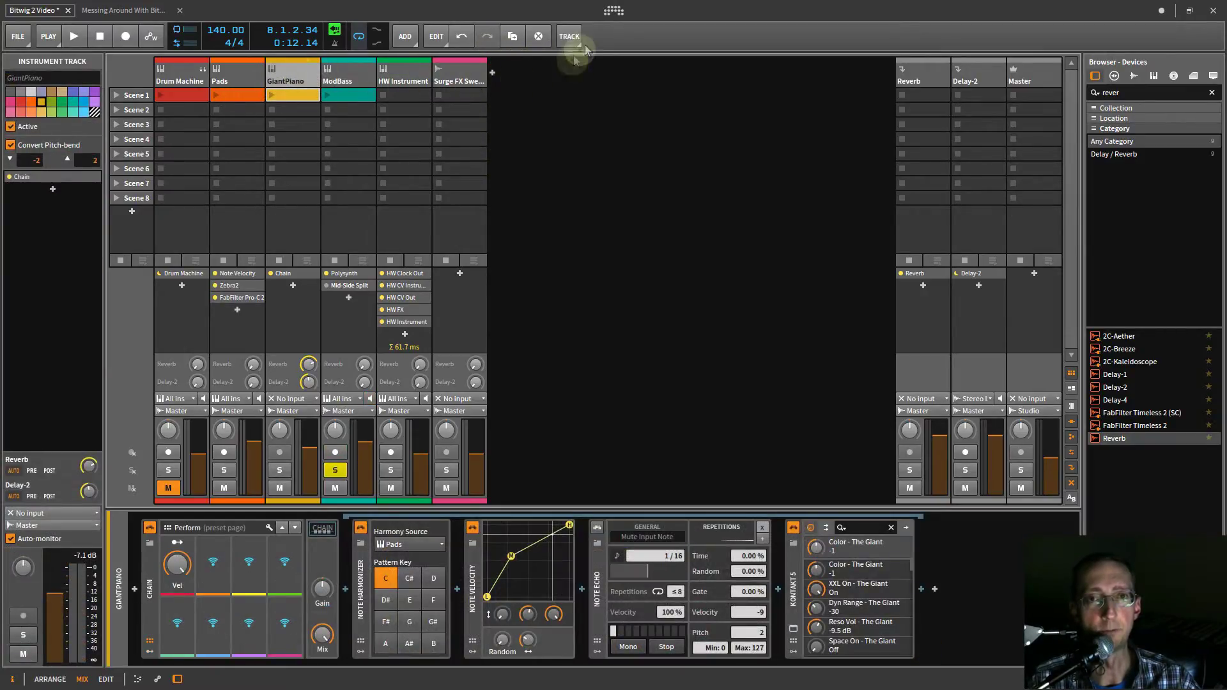
click(351, 80)
click(294, 77)
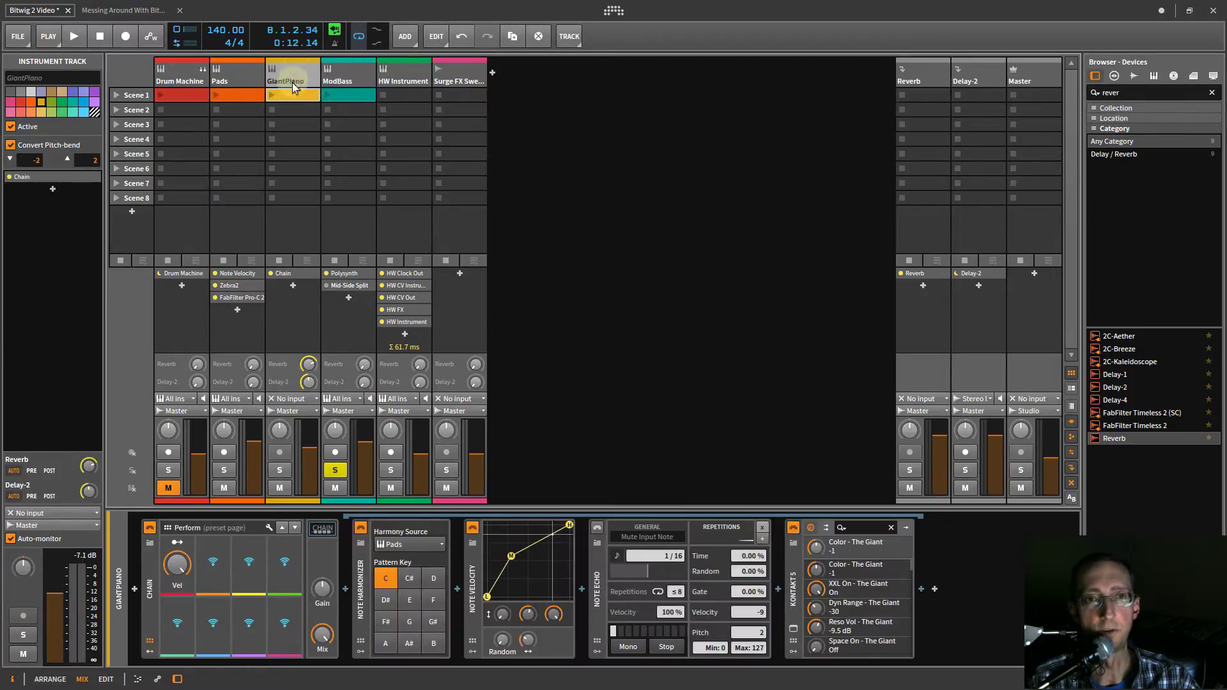
click(567, 38)
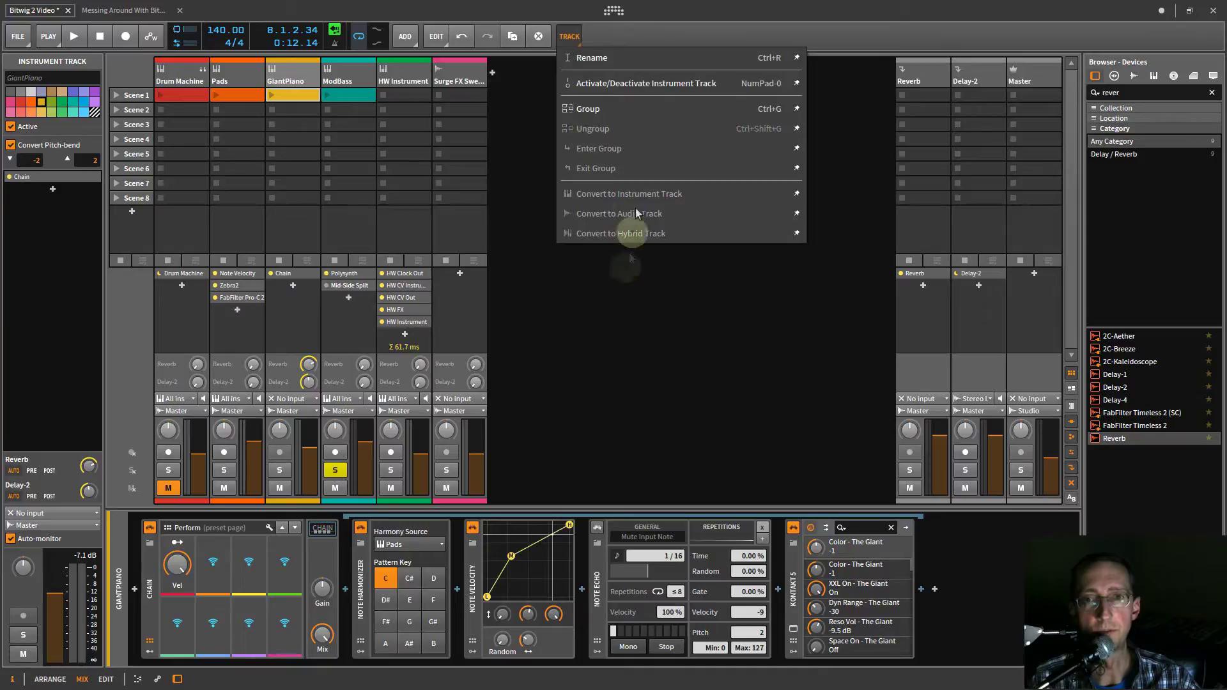
click(631, 329)
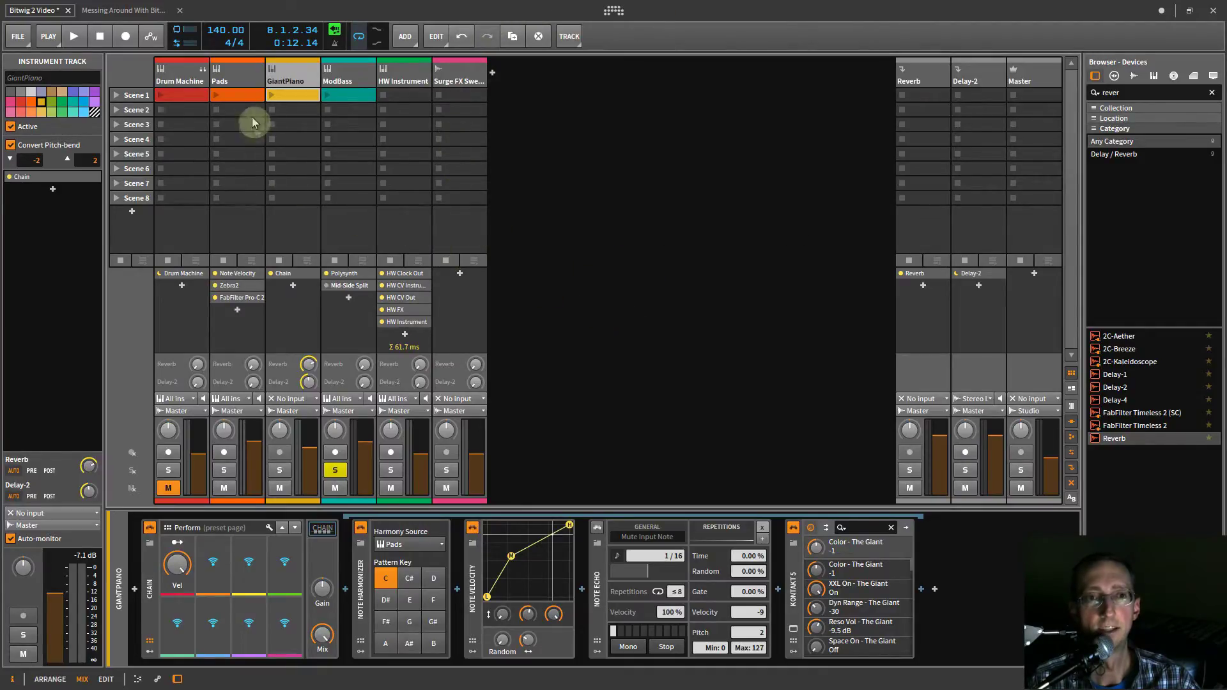
Select GiantPiano's Scene 1 launcher clip and examine the clip commands available for it.
click(293, 99)
click(568, 38)
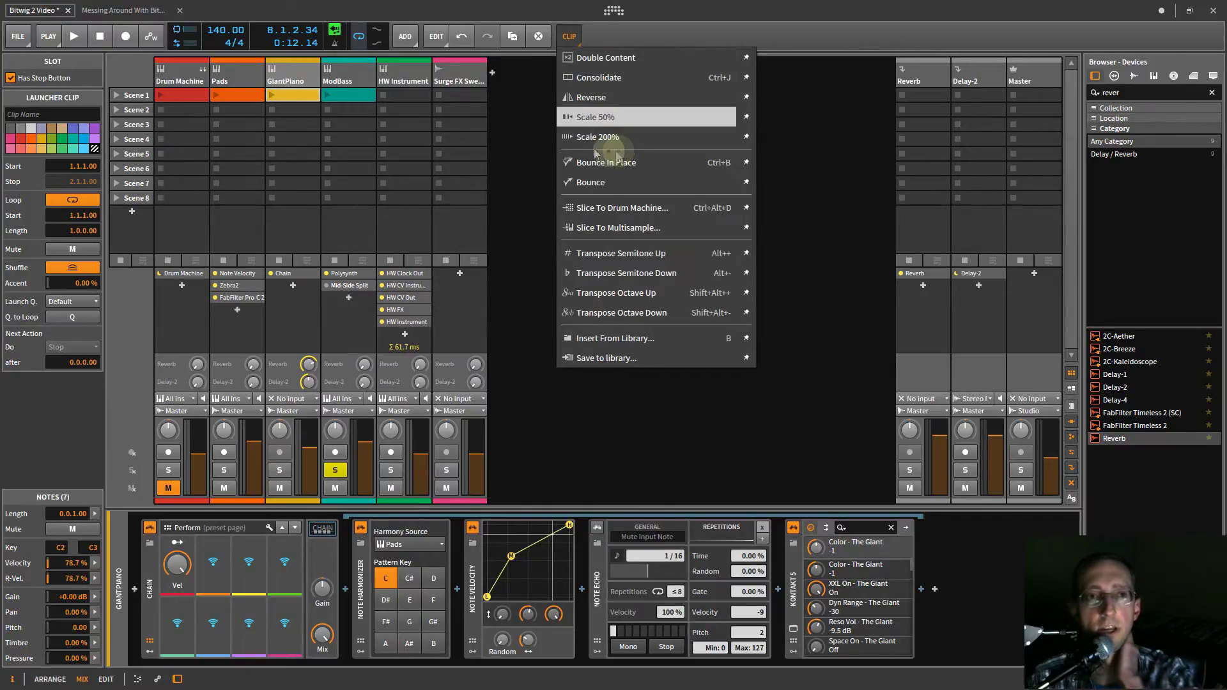
click(272, 7)
Show the arrangement, mark position 5.2.1.00 on the Drum Machine track, and examine the available time commands.
key(alt+1)
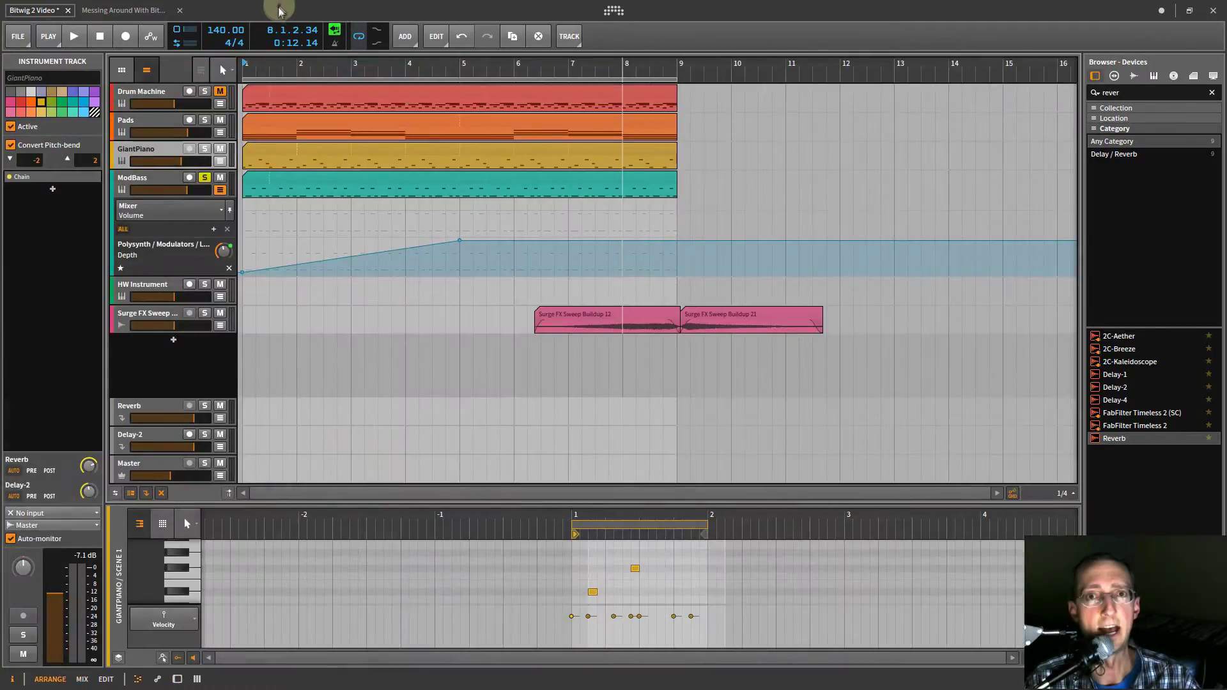
click(475, 101)
click(473, 98)
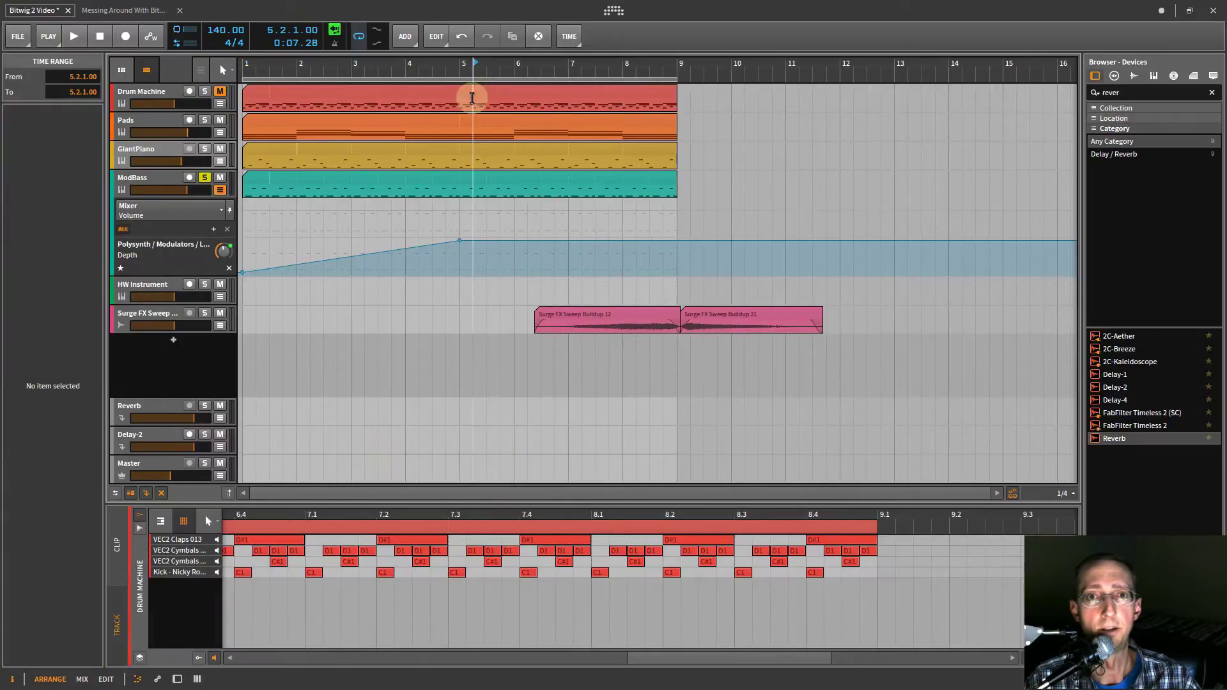
click(568, 38)
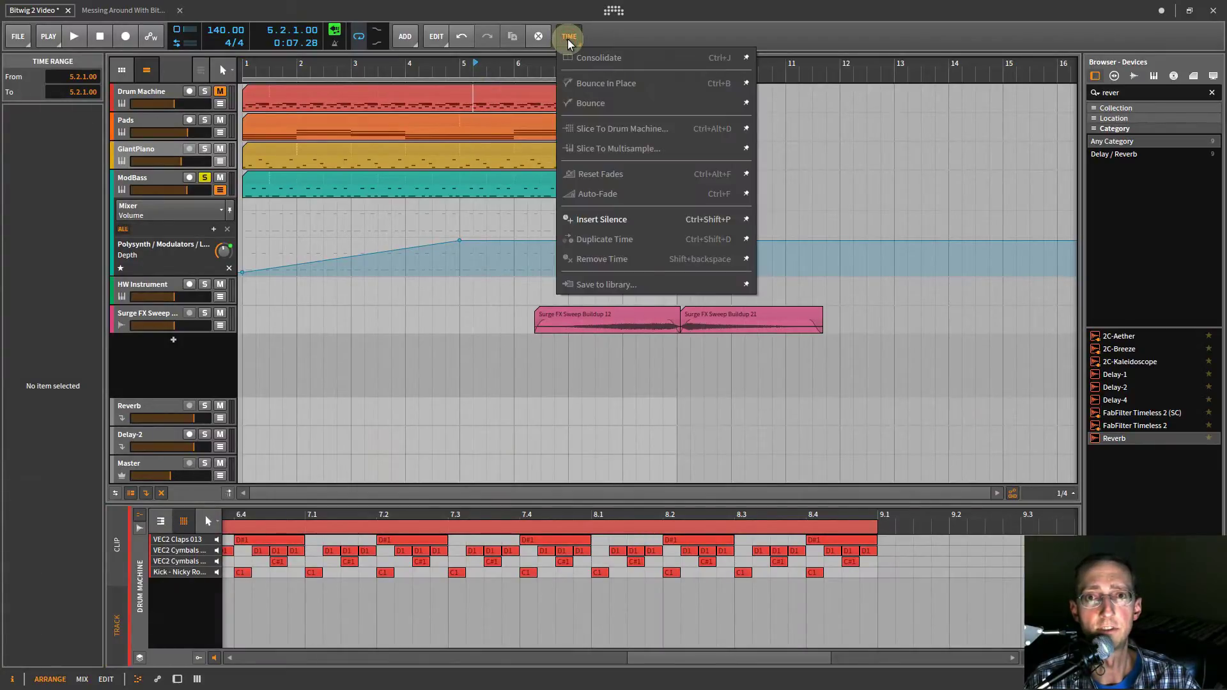
click(568, 38)
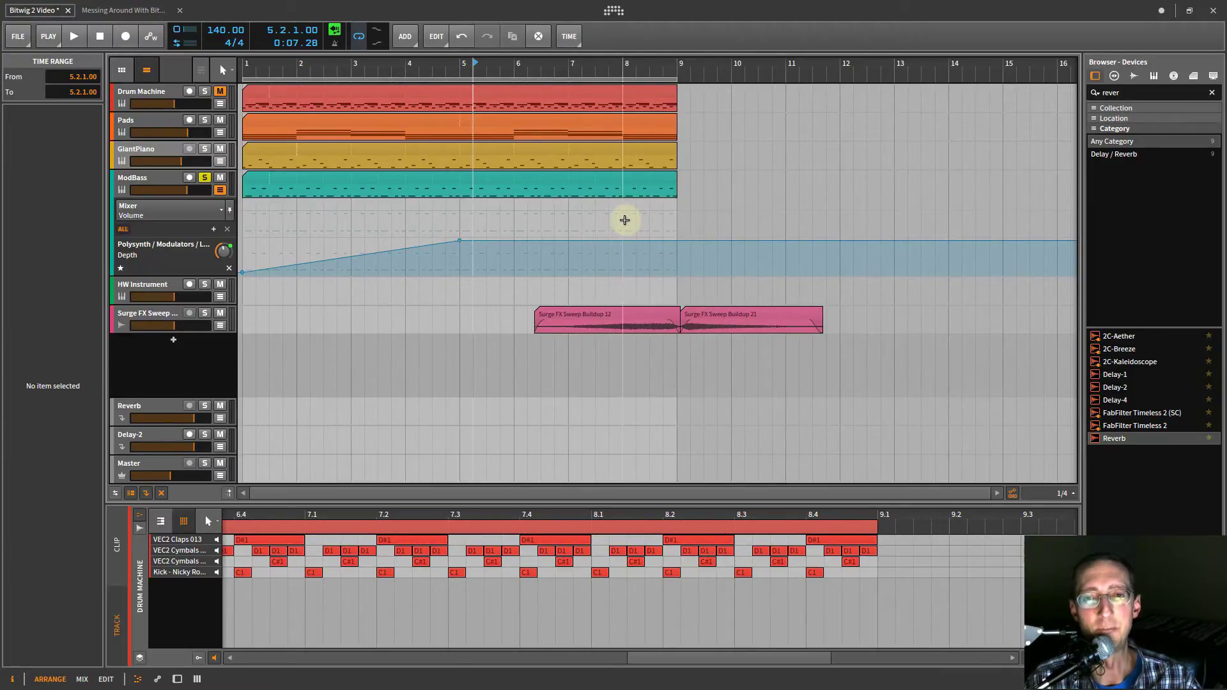
Insert silence across all tracks for the time range 7.1.1.00 to 8.1.1.00, and undo the insertion.
drag(625, 220, 571, 231)
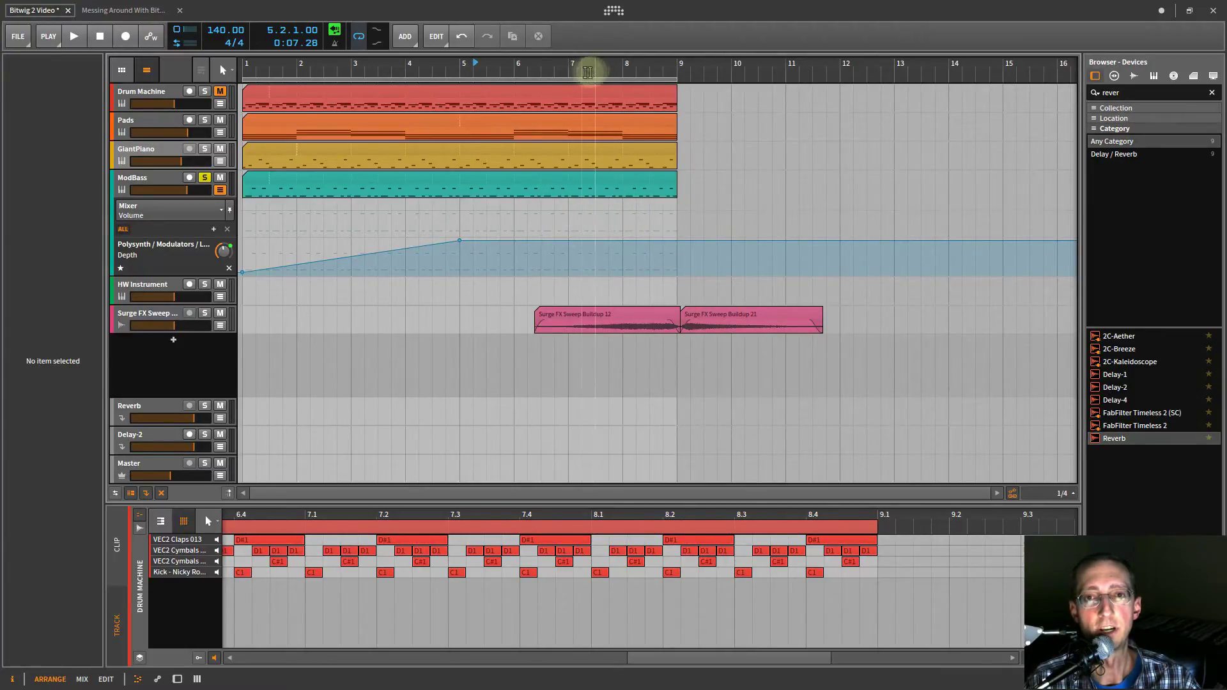
drag(570, 69, 623, 72)
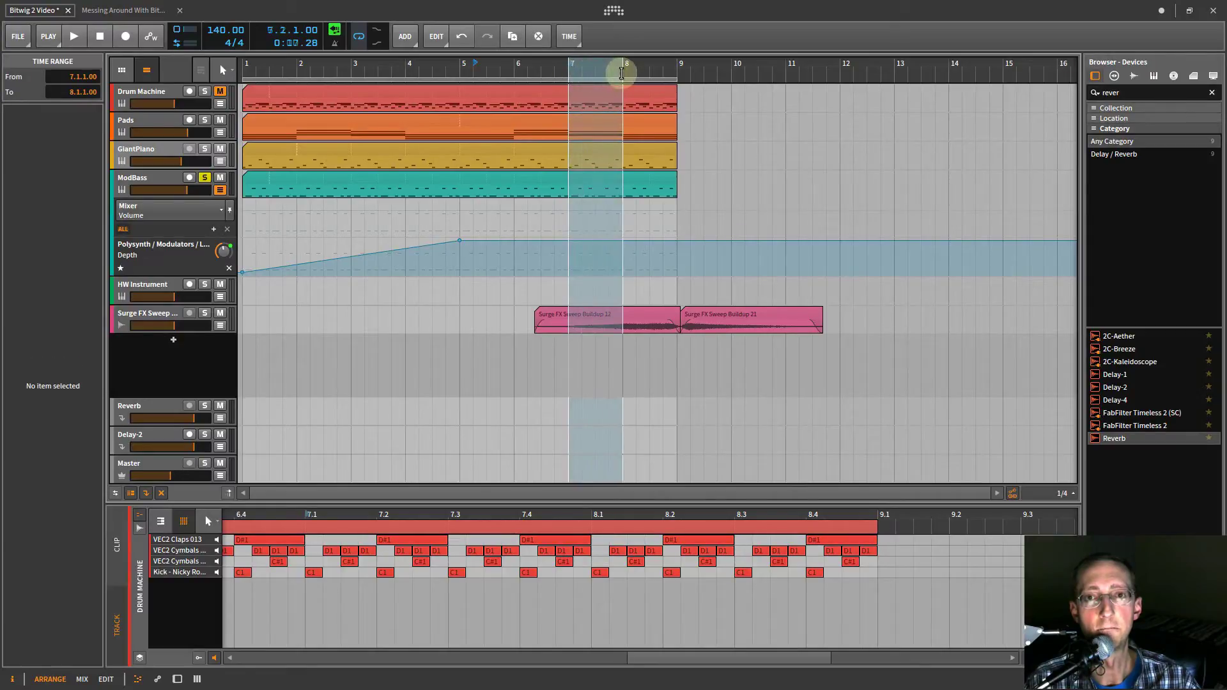
click(569, 37)
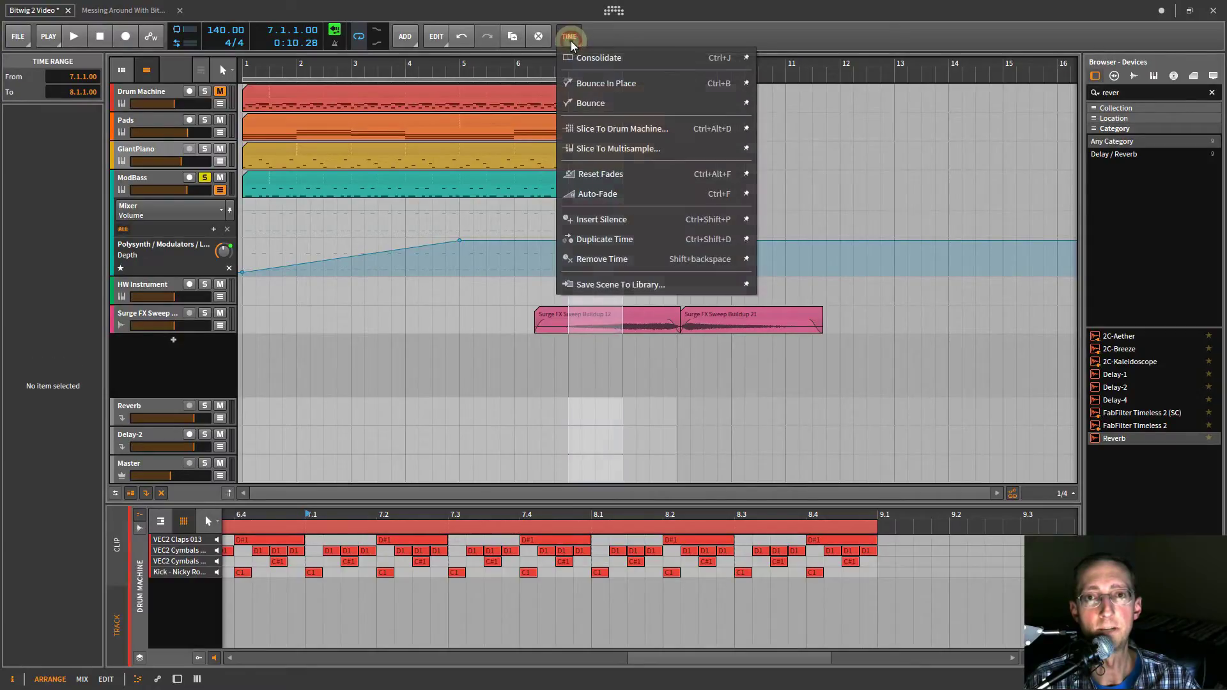
click(618, 220)
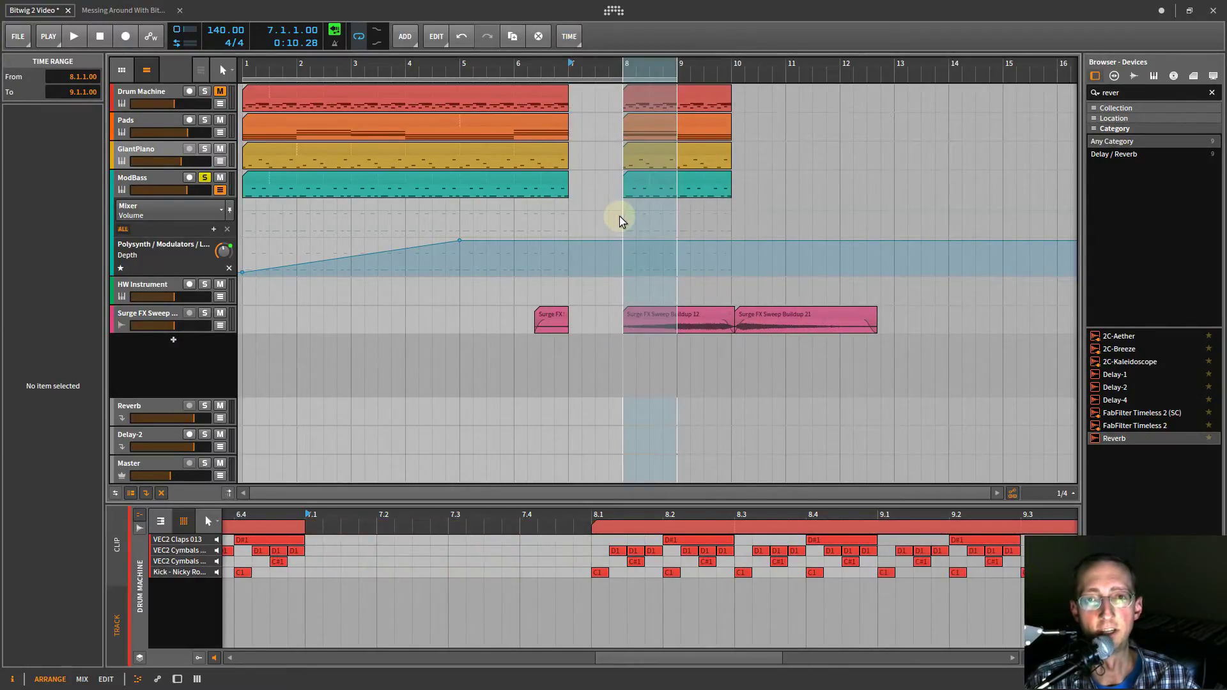
key(ctrl+z)
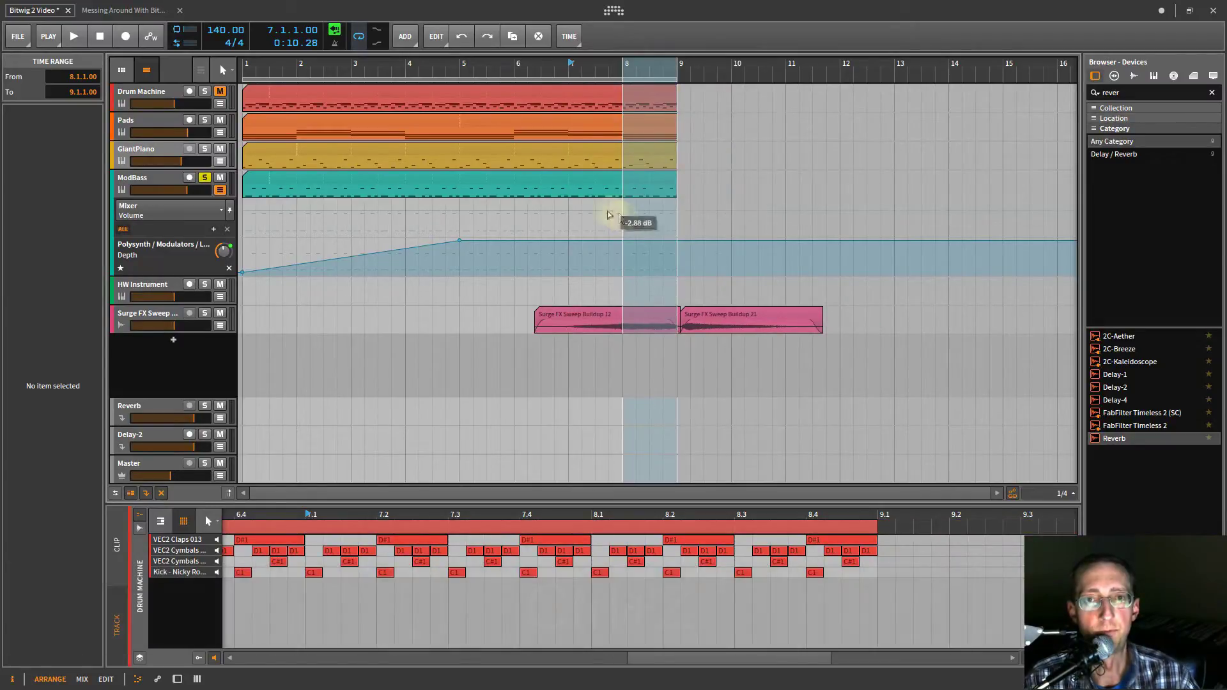
Pin the Insert Silence time command for quick access and select the time range 7.1.1.00 to 8.1.1.00 across all tracks.
click(570, 40)
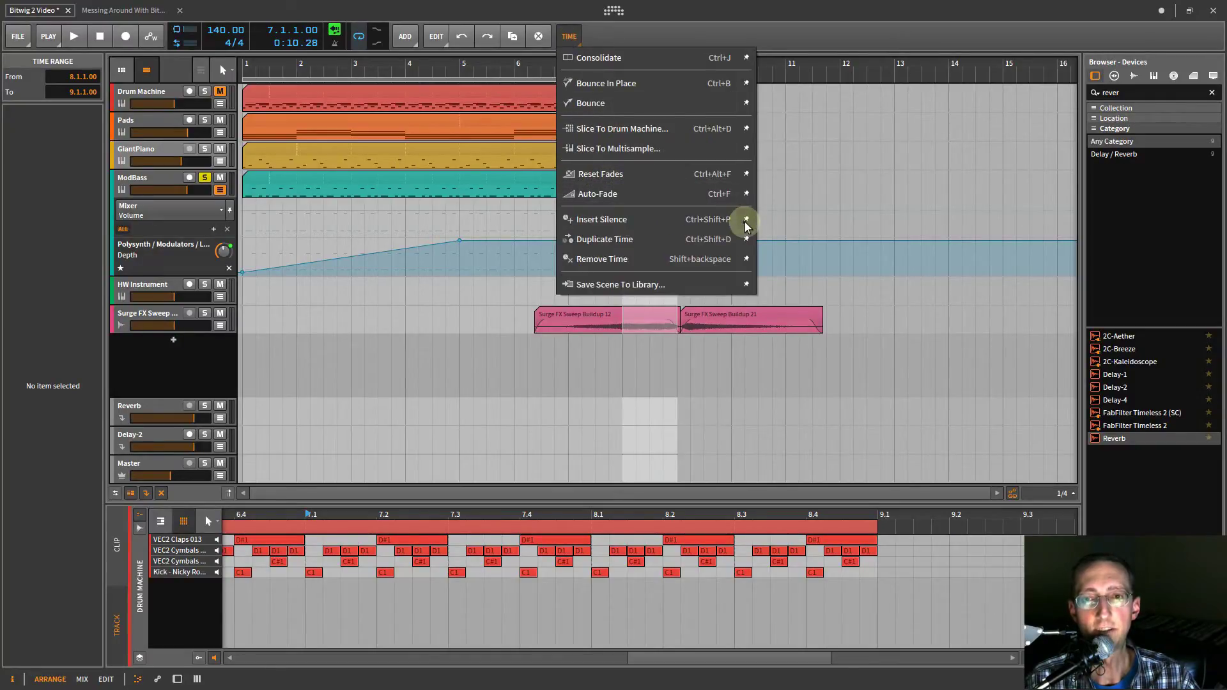
click(650, 34)
click(723, 200)
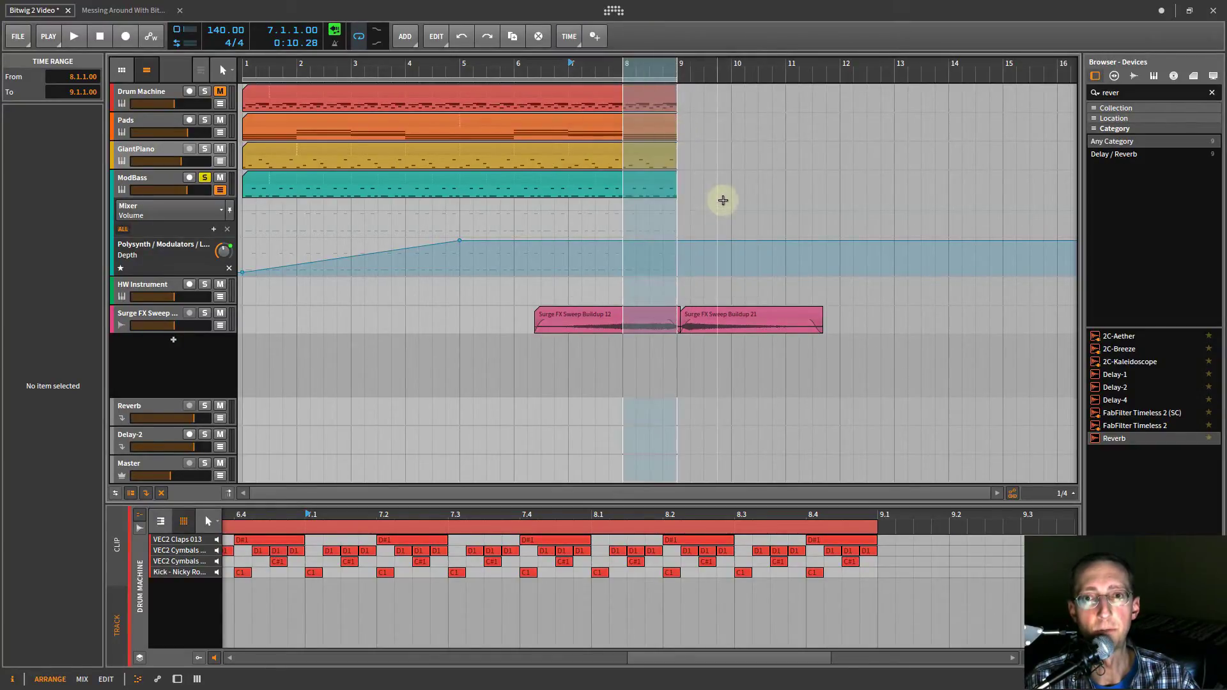
click(523, 214)
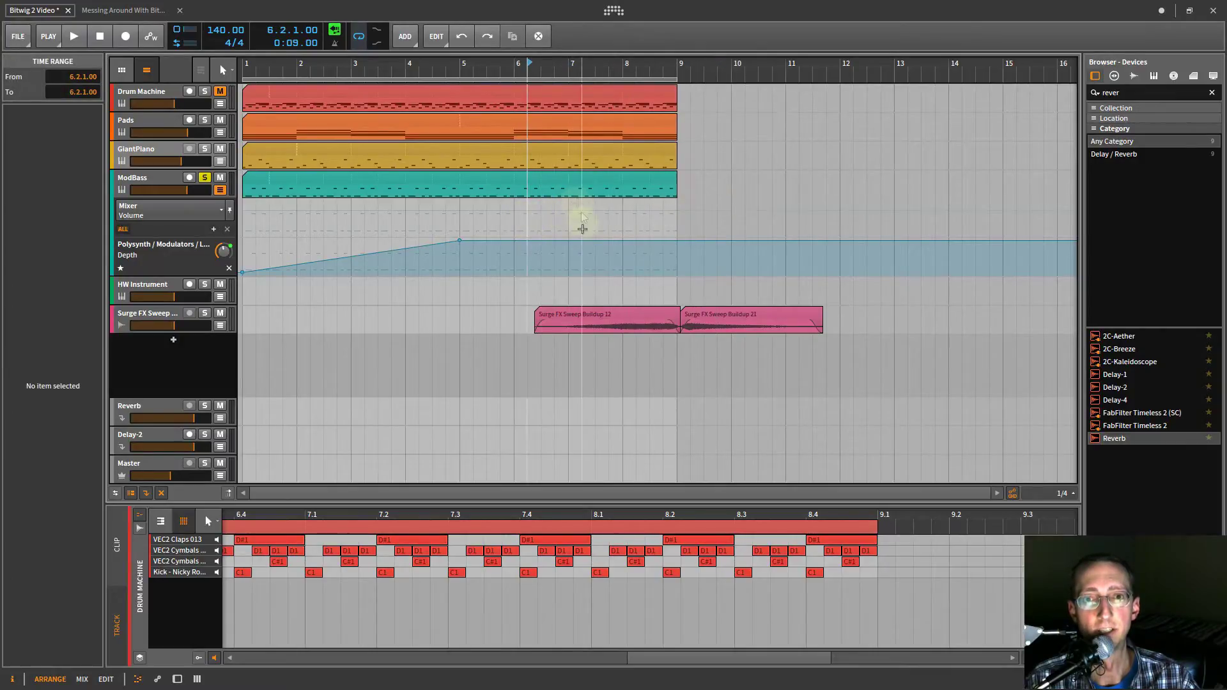
drag(570, 70, 624, 73)
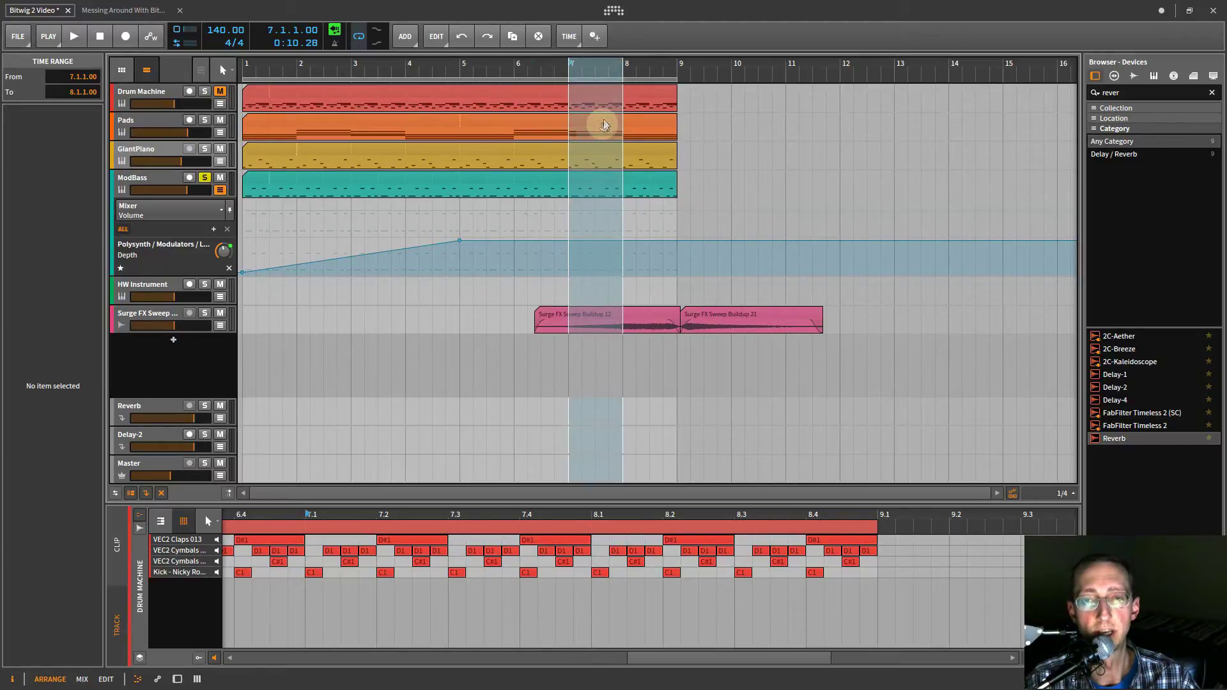
Mark position 5.4.1.00 in the ModBass automation area and examine the edit commands available there.
click(495, 236)
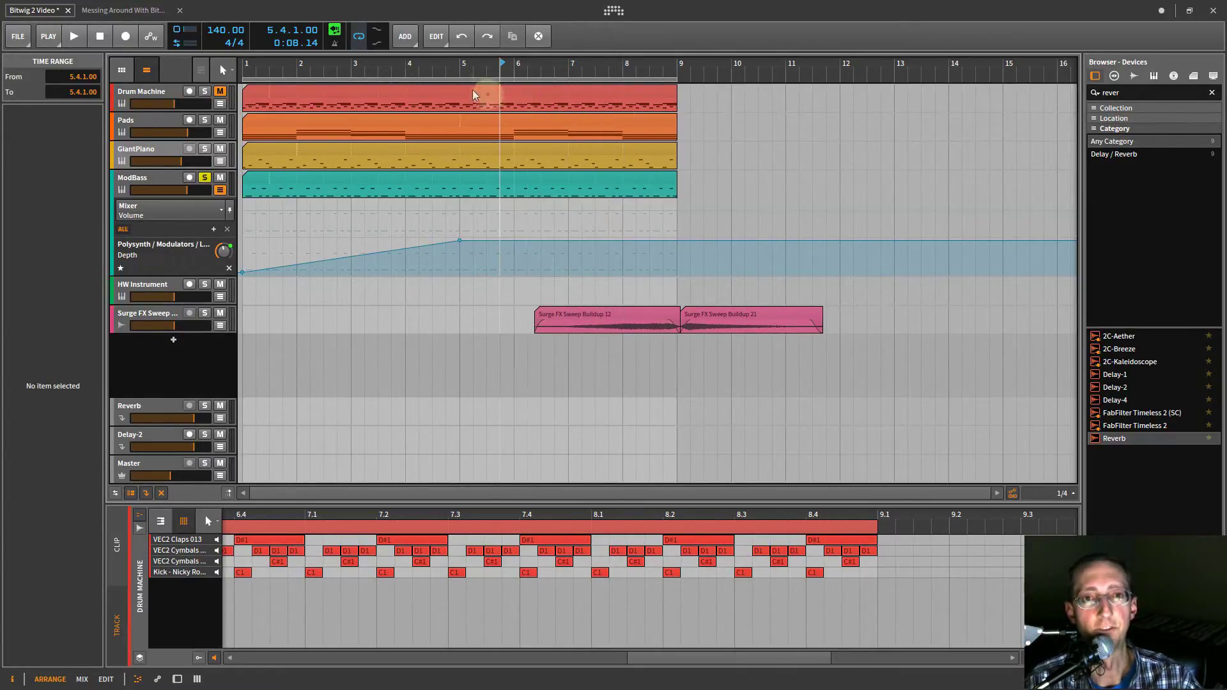
click(439, 38)
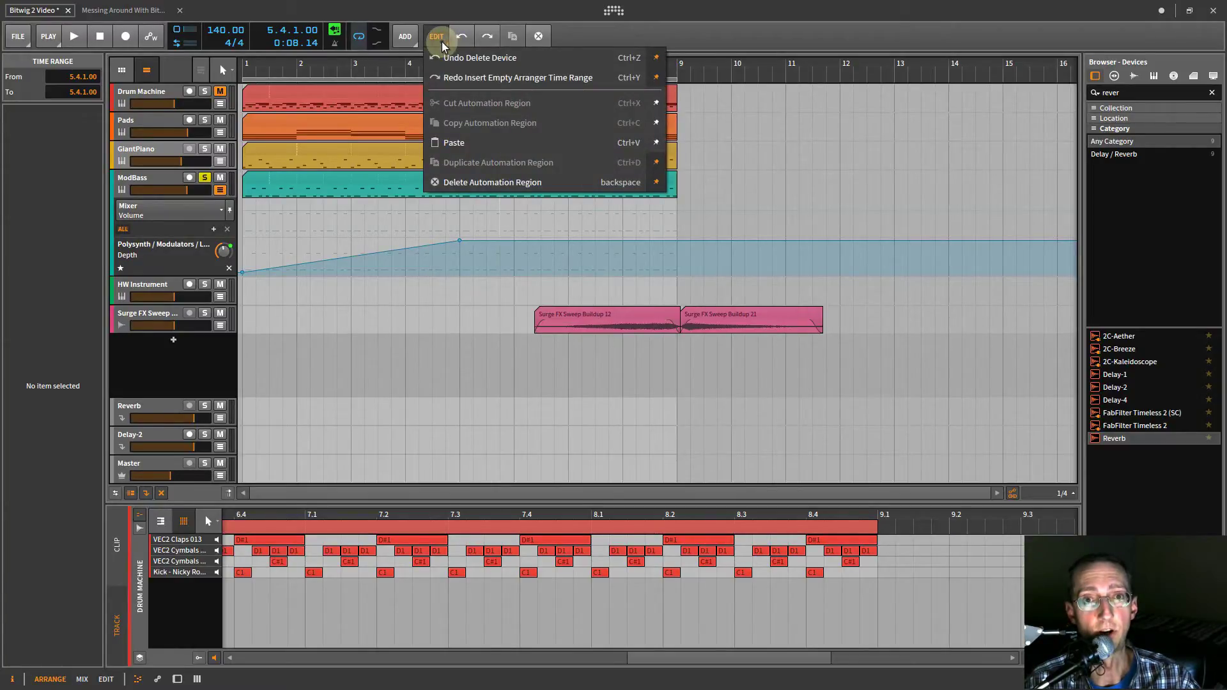
click(407, 37)
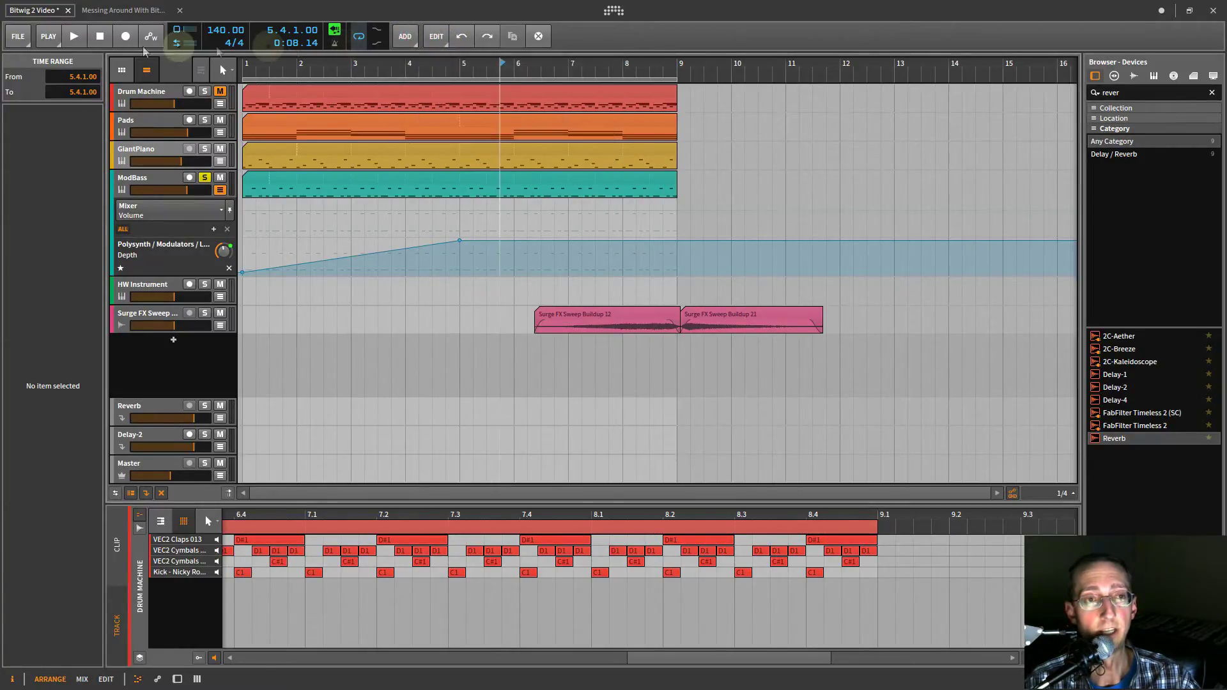
Examine the playback options for arranger and launcher automation writing, overdub, metronome, pre-roll and quantization.
click(48, 37)
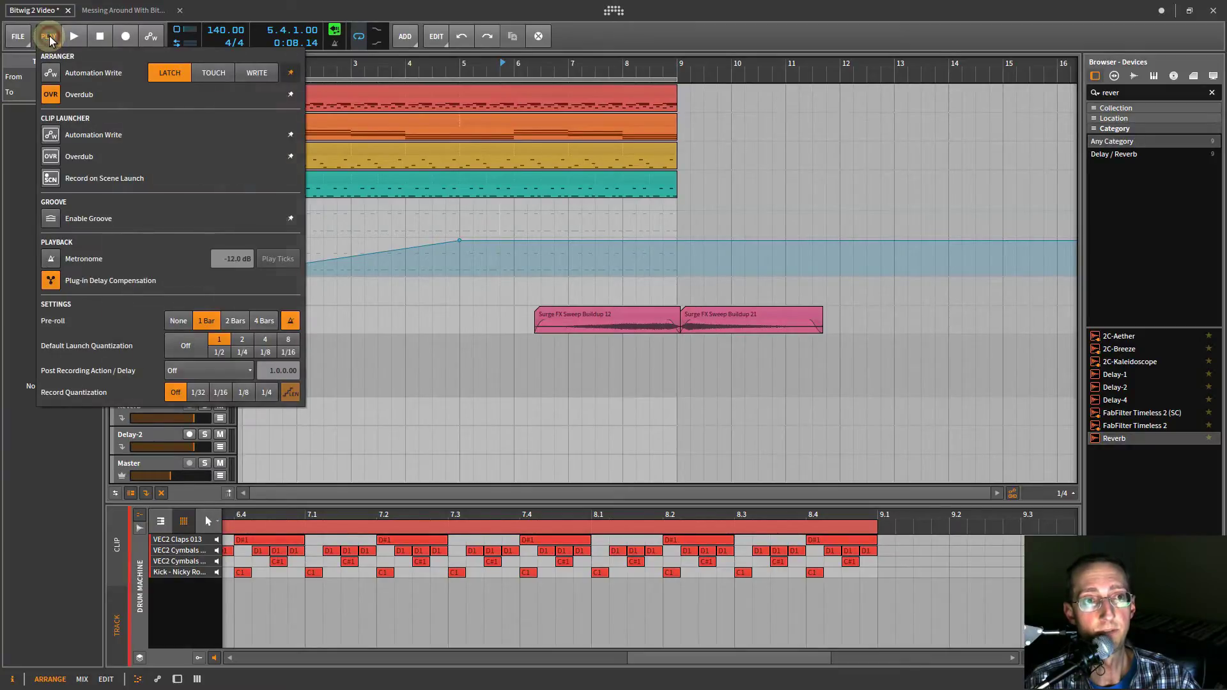
click(49, 37)
click(49, 37)
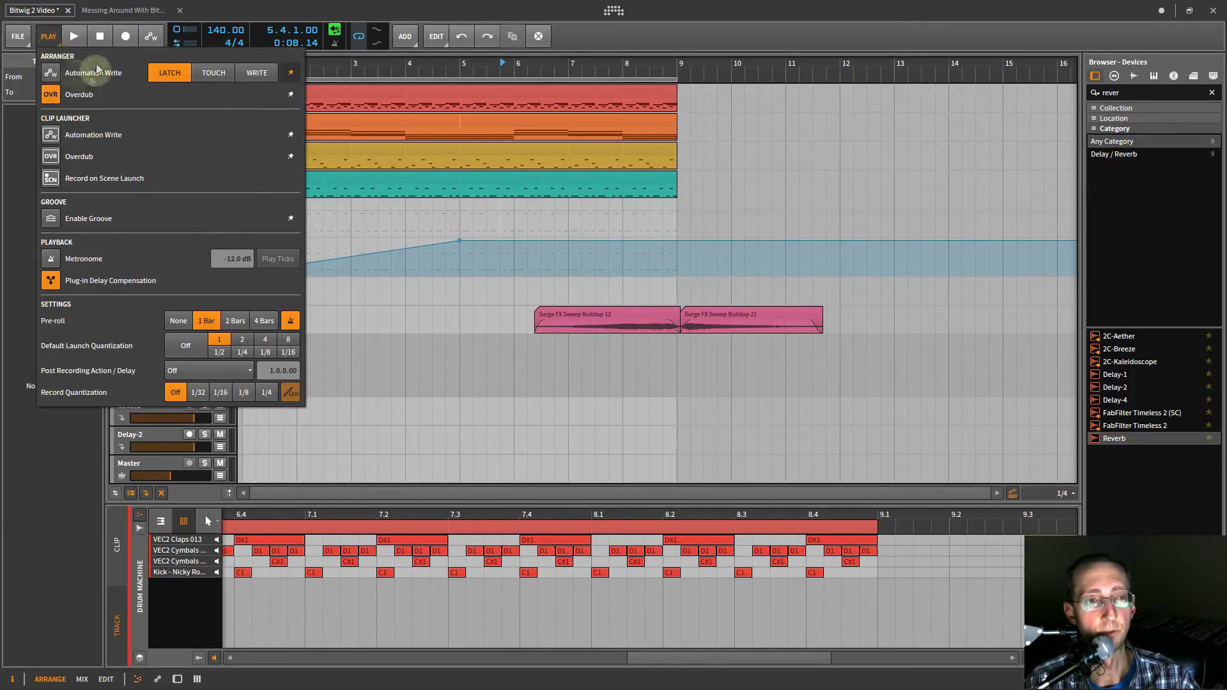
click(50, 38)
click(49, 38)
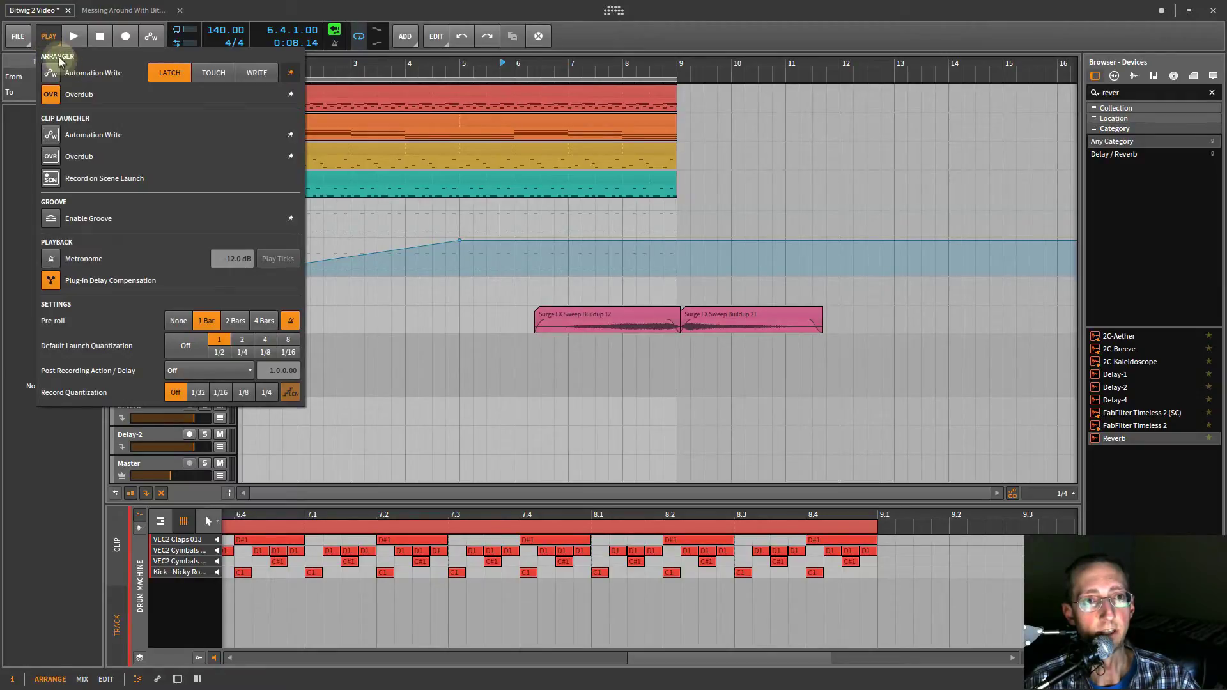
click(52, 40)
click(52, 40)
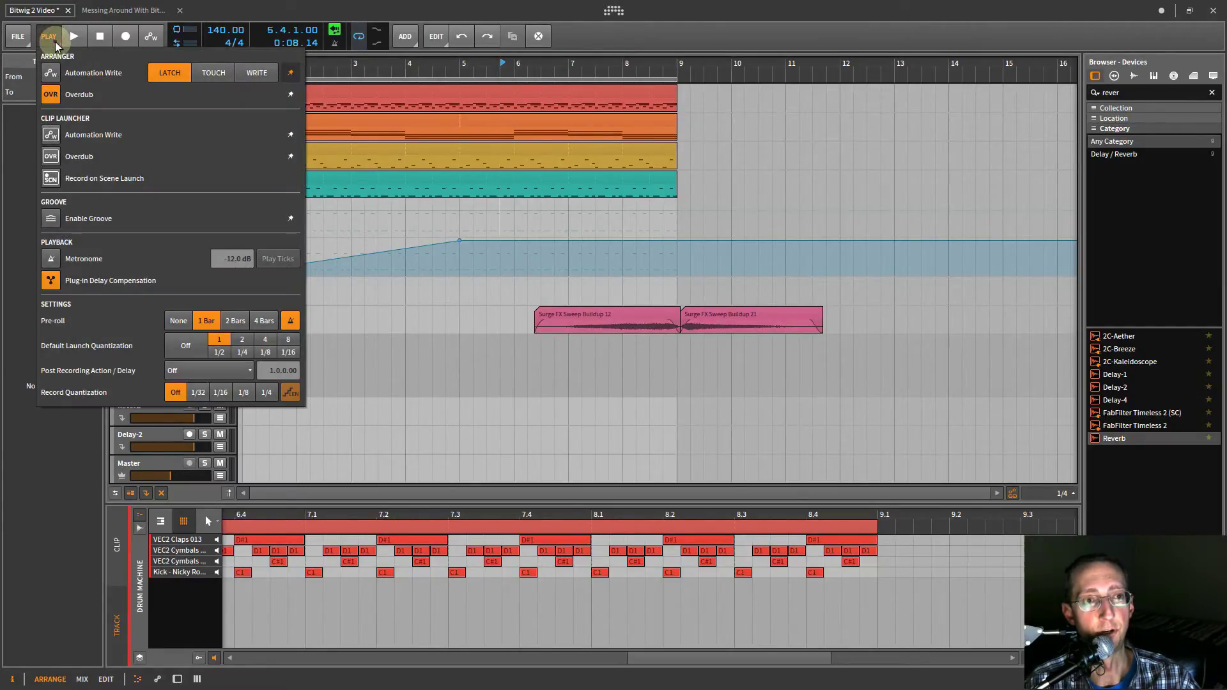
Toggle the groove setting and examine its Shuffle and Accent options.
click(51, 219)
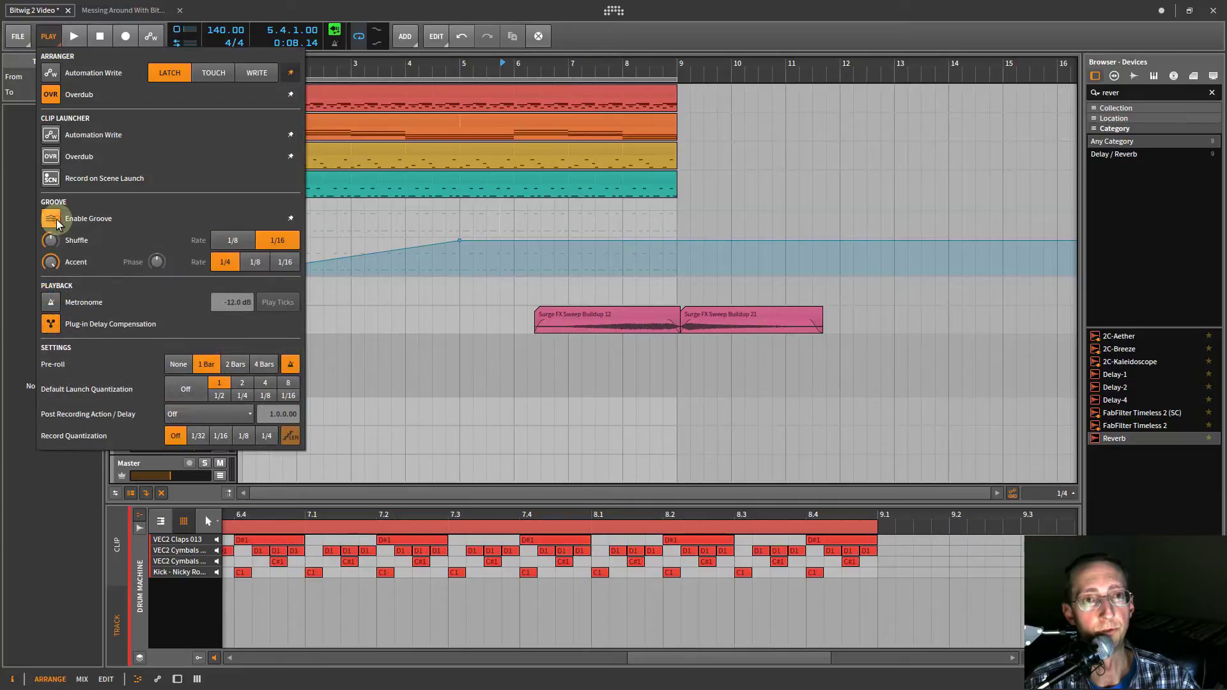
click(51, 220)
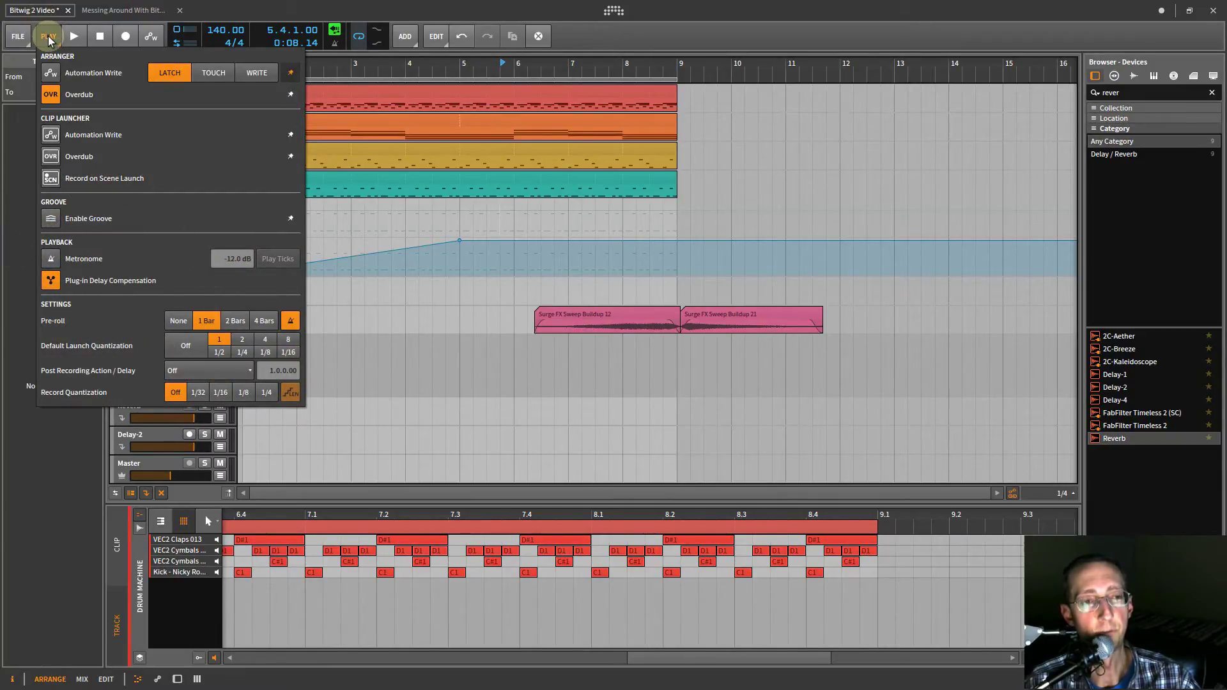
click(52, 220)
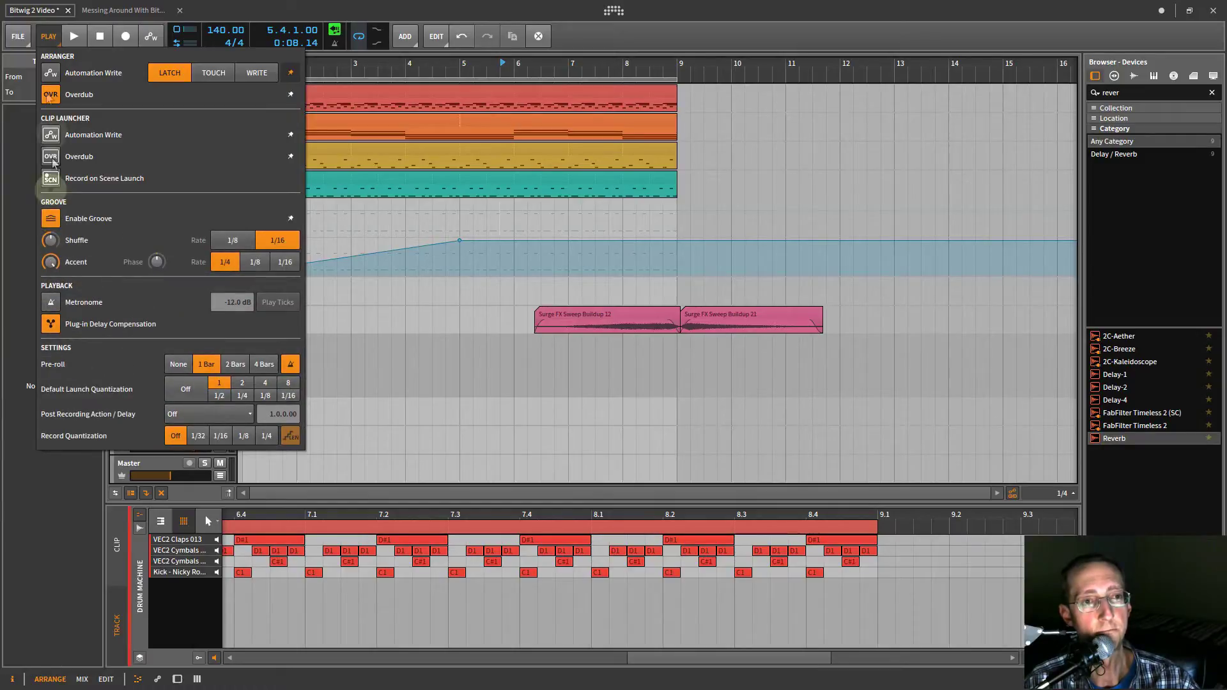
click(47, 38)
click(47, 38)
click(51, 219)
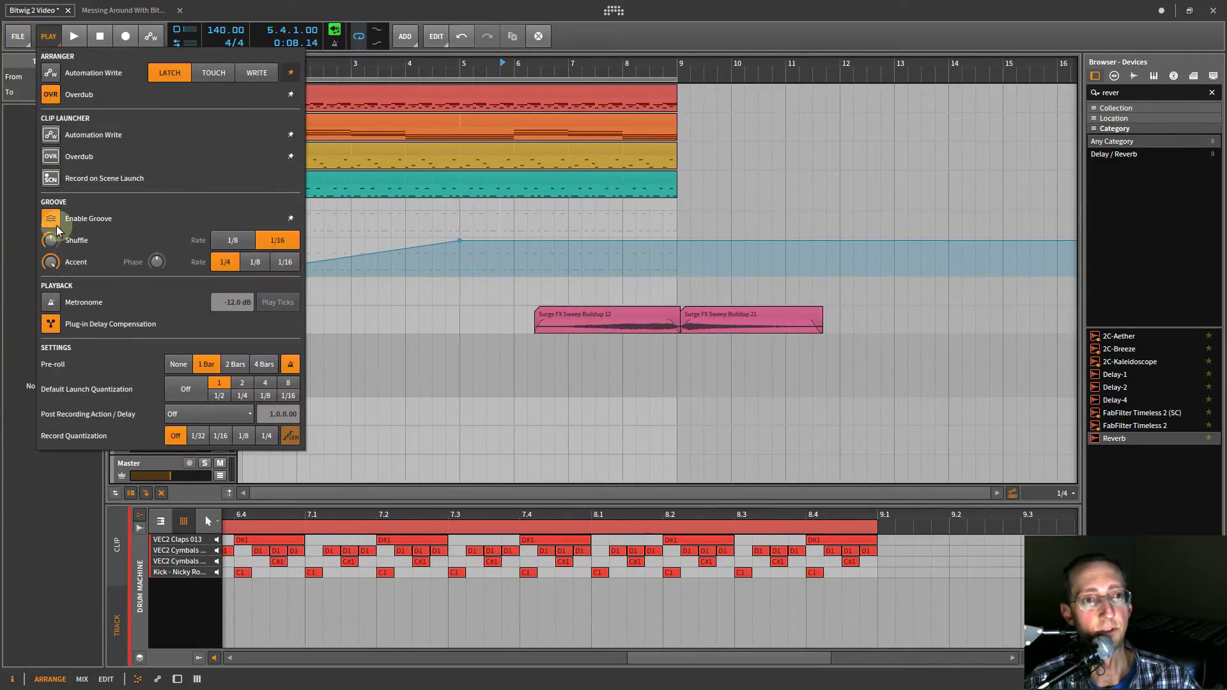
click(52, 37)
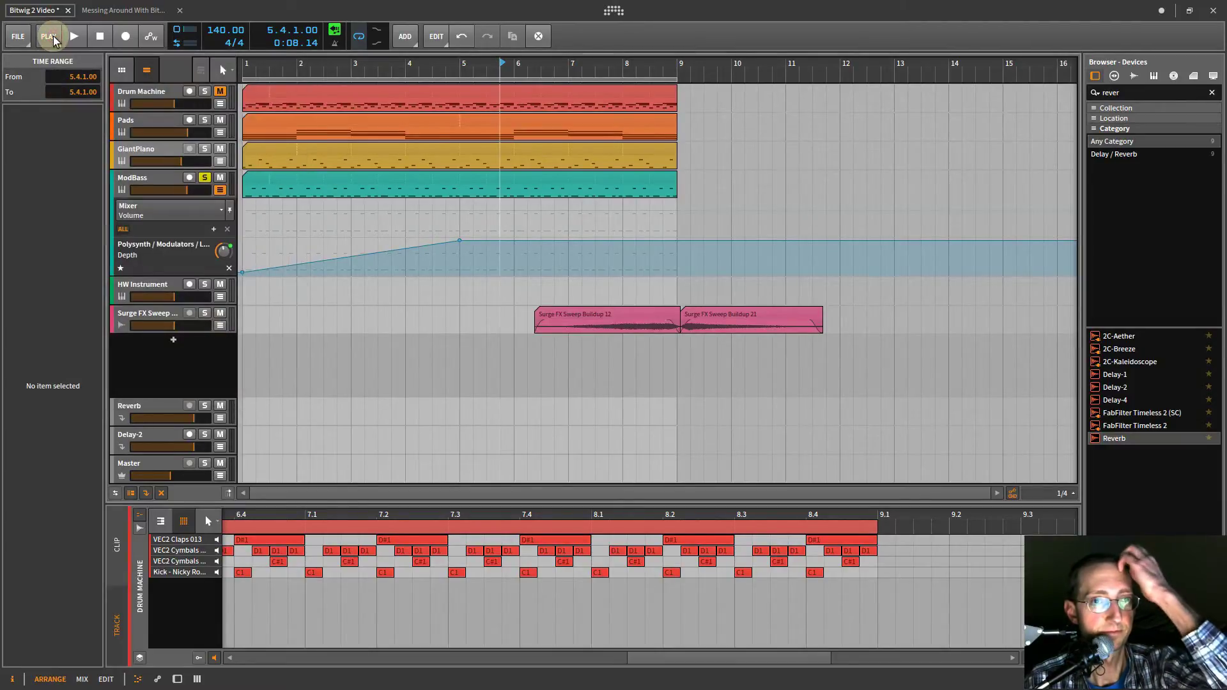
Restore automation control for the overridden parameter and examine the editing tools offered in the note editor.
click(335, 32)
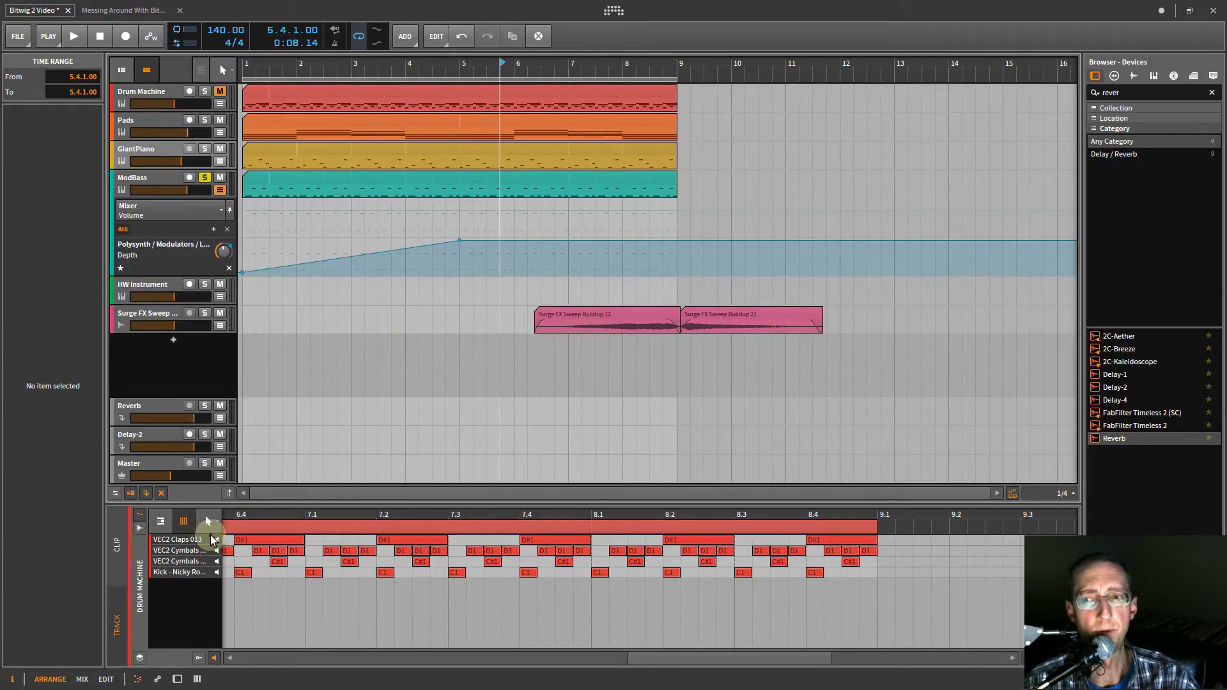
click(208, 523)
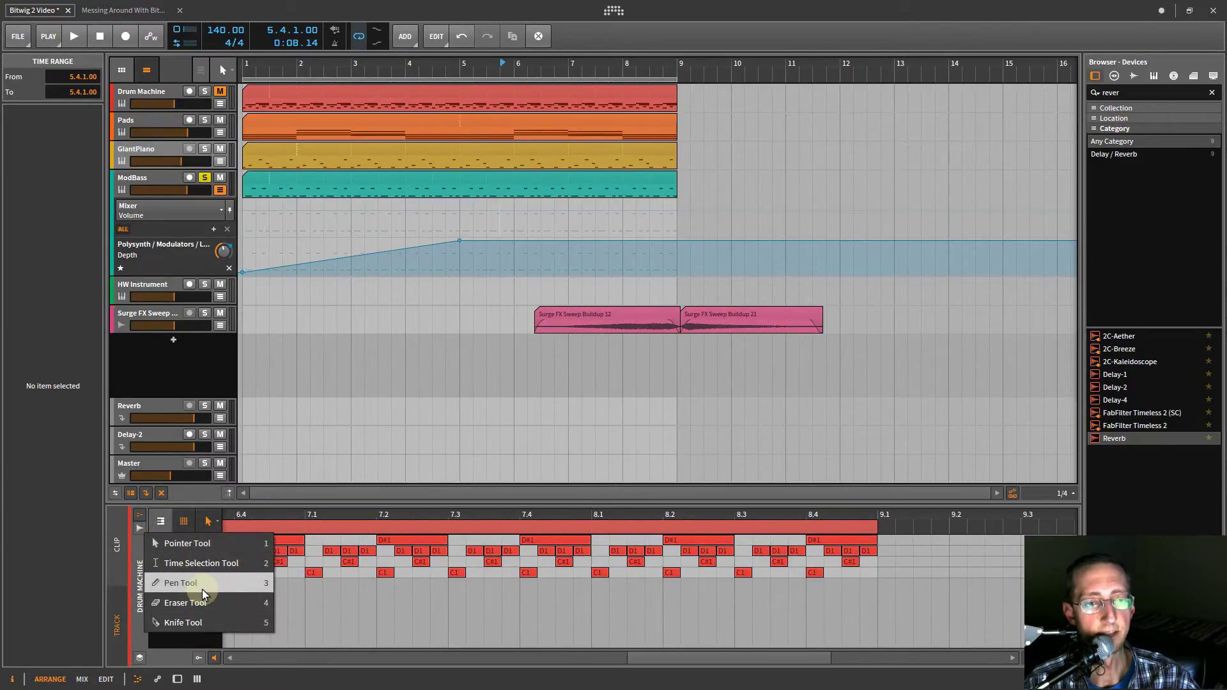
click(208, 524)
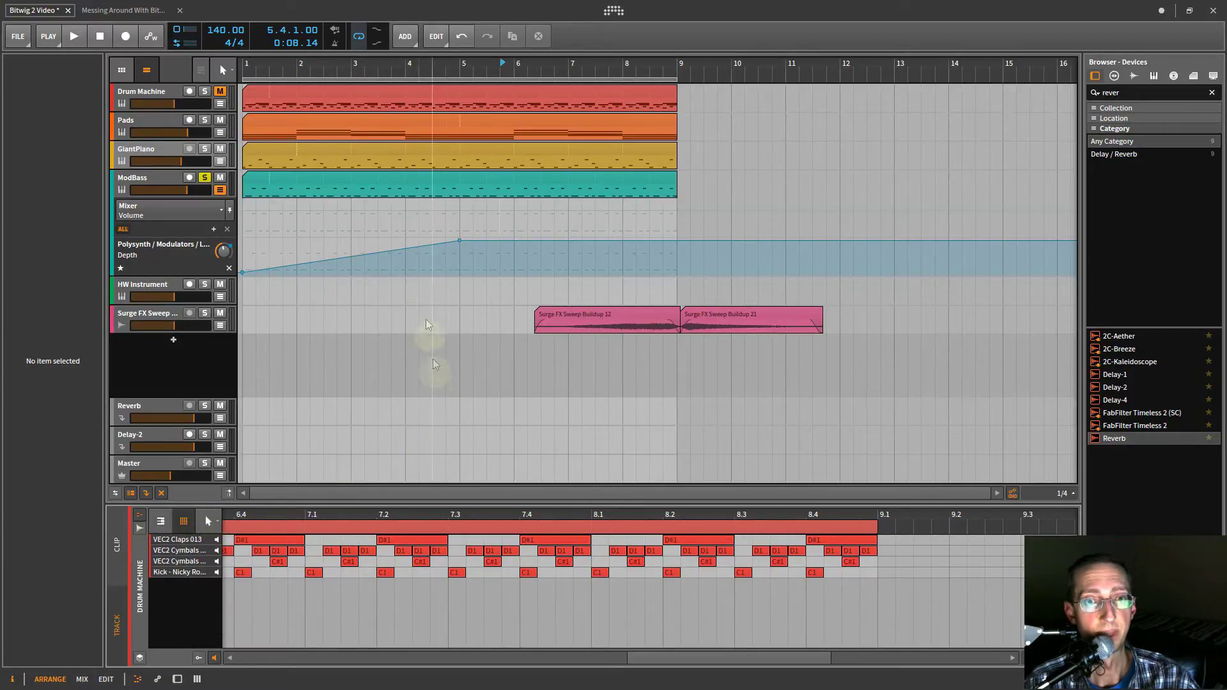
Alternate between marking position 5.1.1.00 within the ModBass clip and selecting the whole clip to compare both selection modes.
click(459, 191)
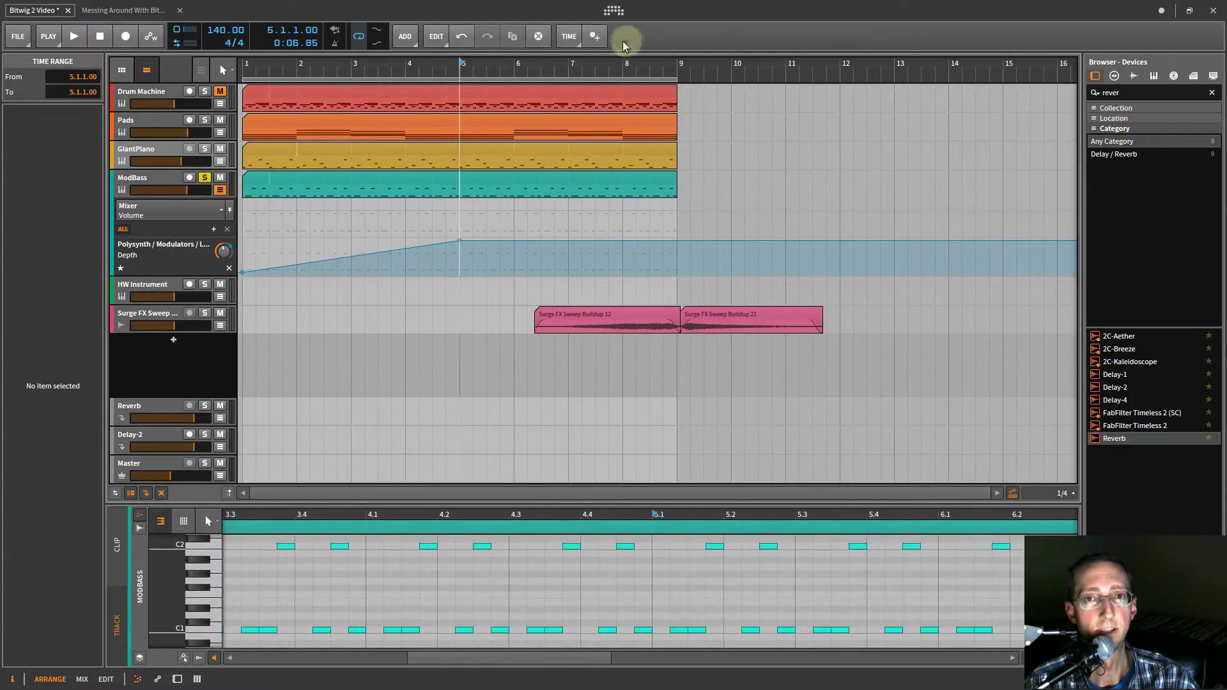
click(478, 185)
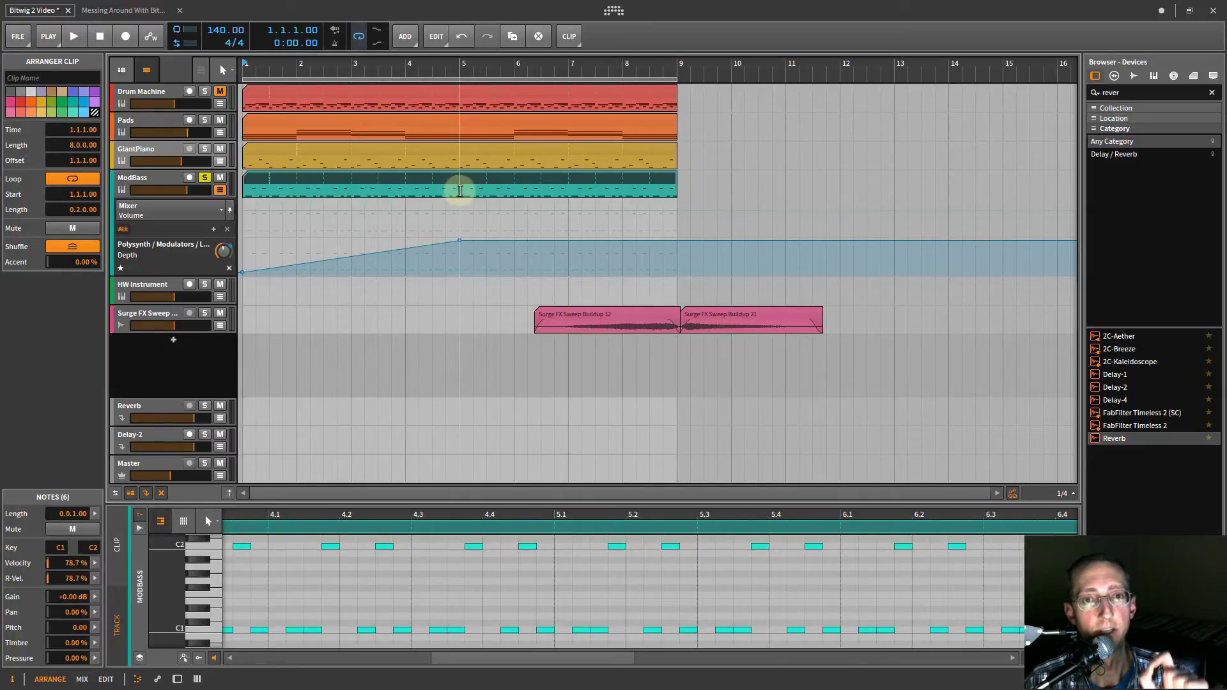
click(458, 191)
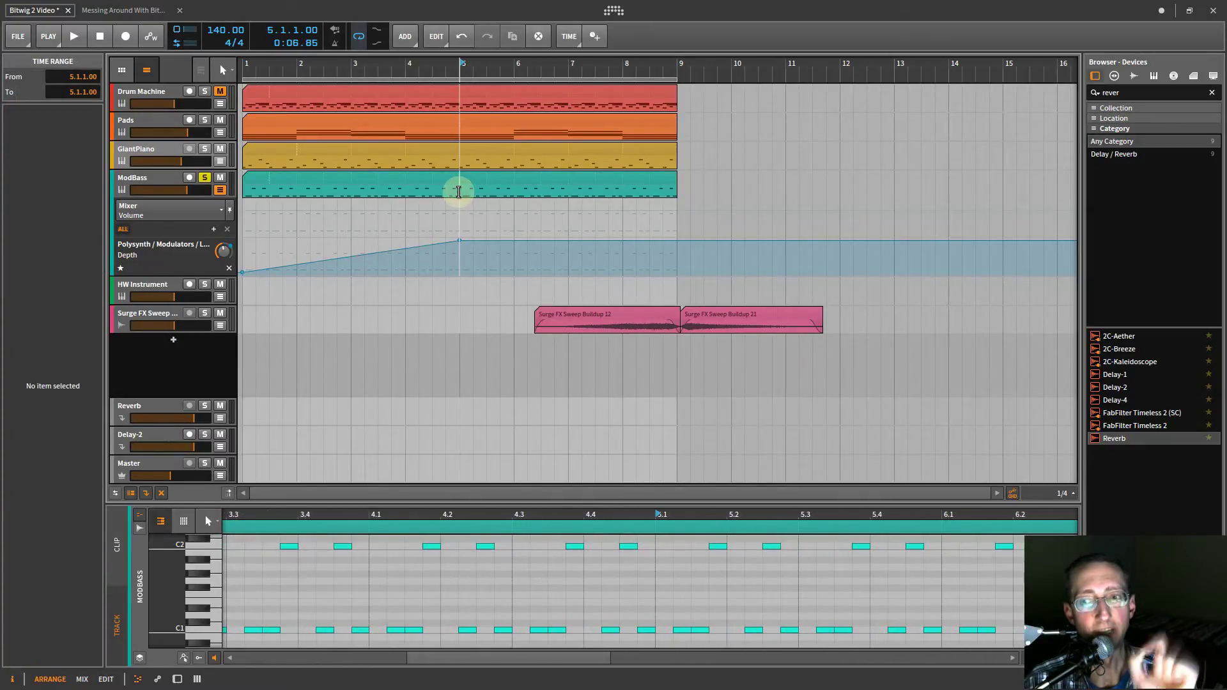
click(471, 181)
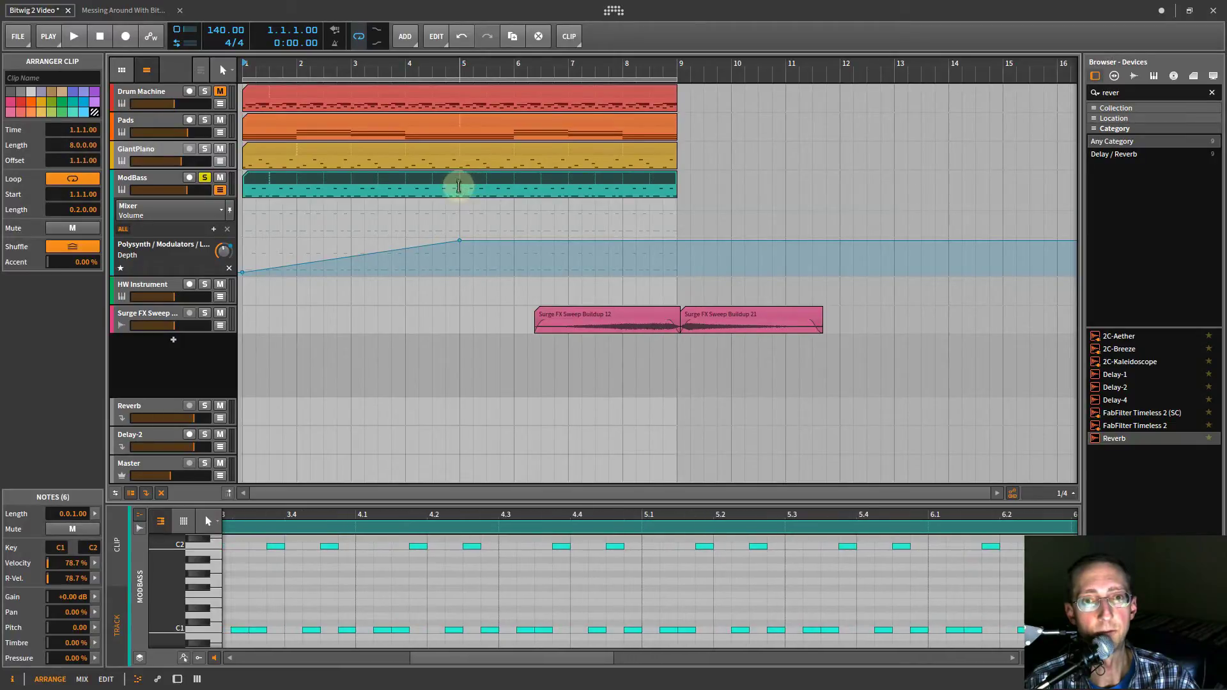
click(460, 190)
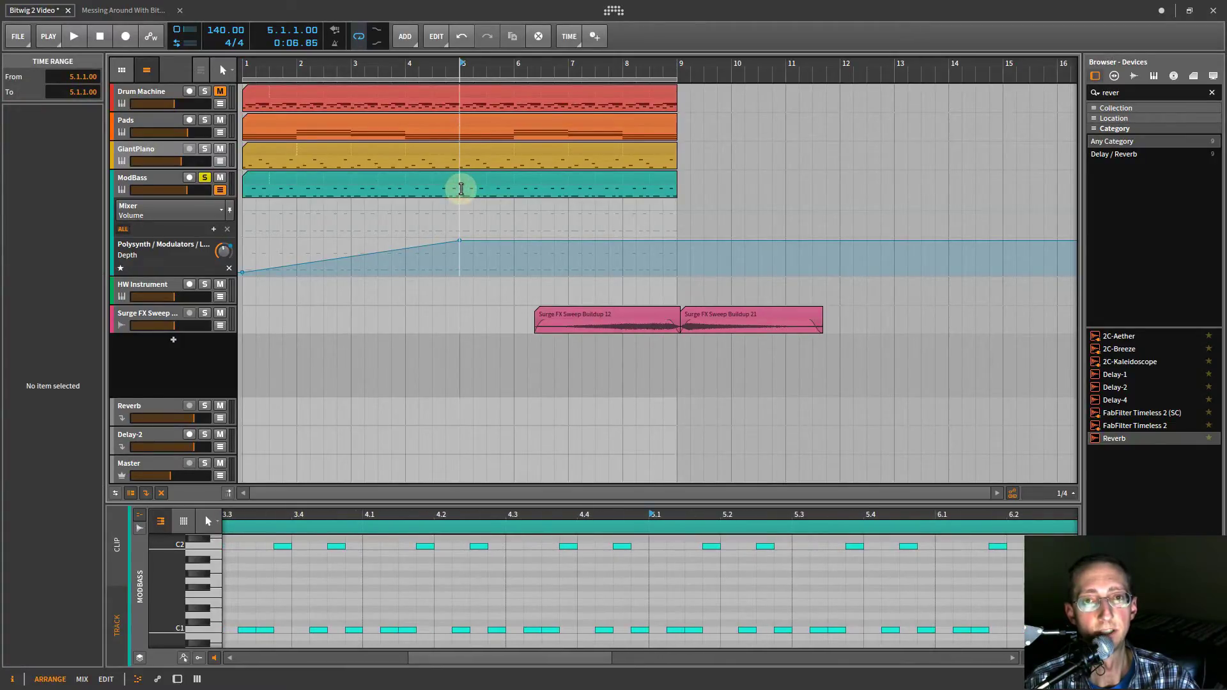
Select the whole ModBass arranger clip and examine its context commands.
click(470, 180)
right_click(471, 177)
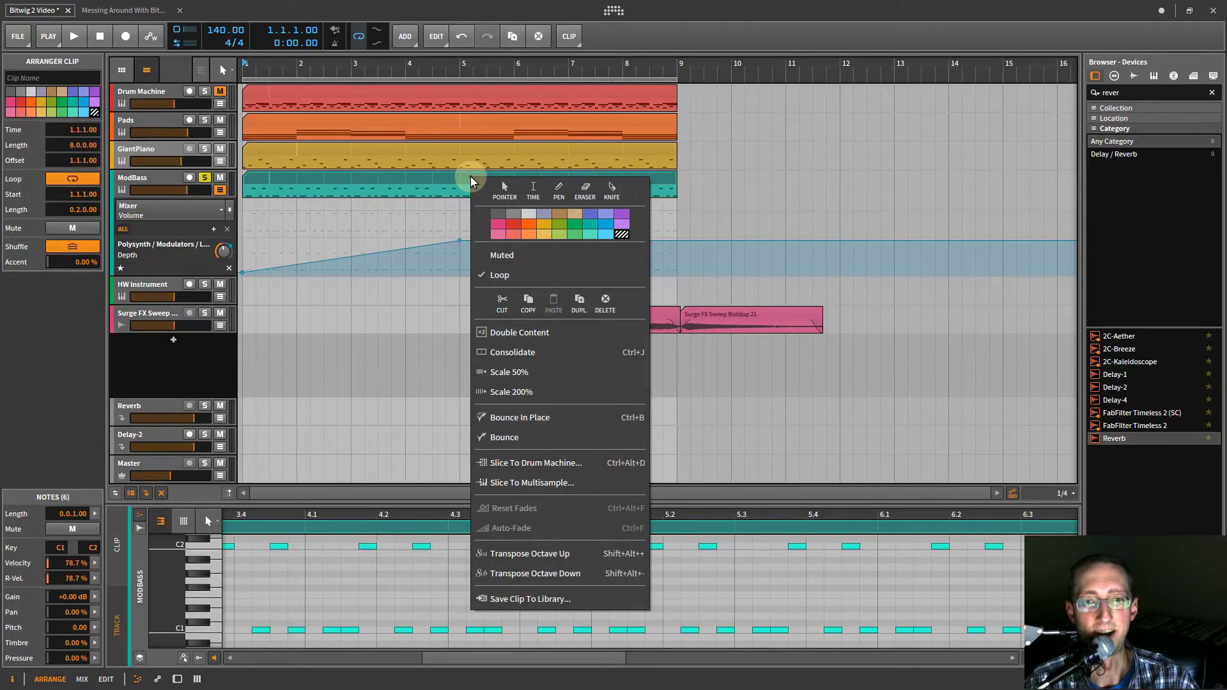
click(454, 179)
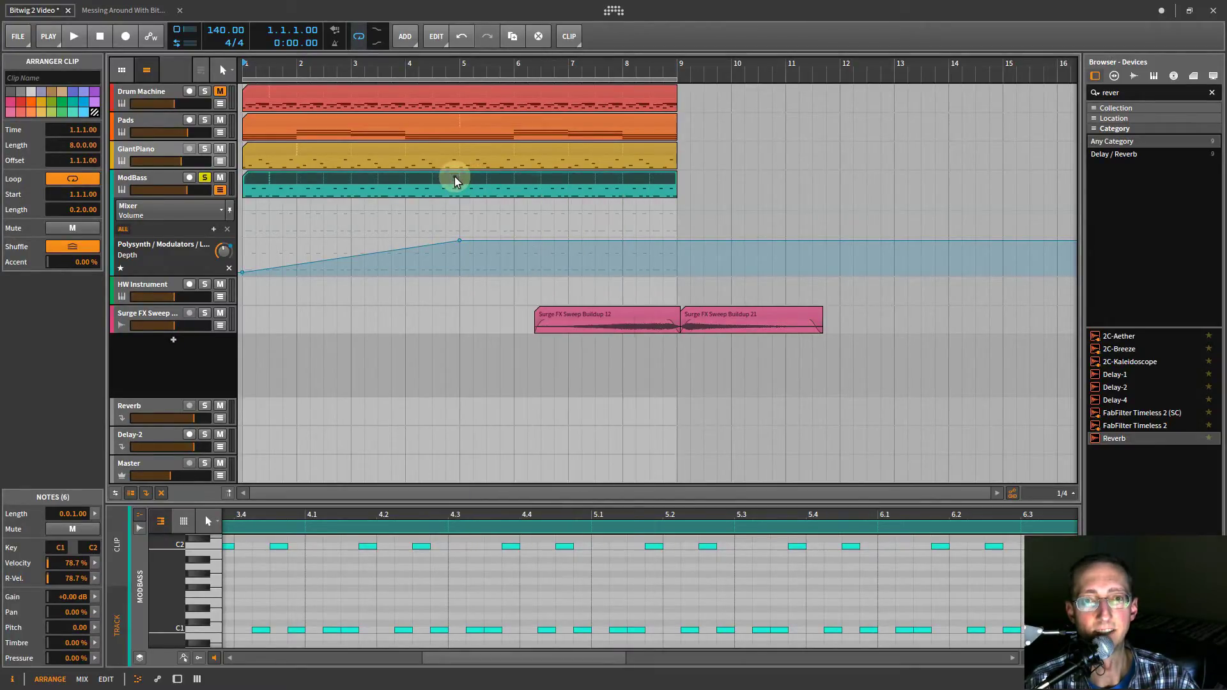
Split the ModBass arranger clip at 5.1.1.00 with the Knife tool.
right_click(455, 180)
click(594, 190)
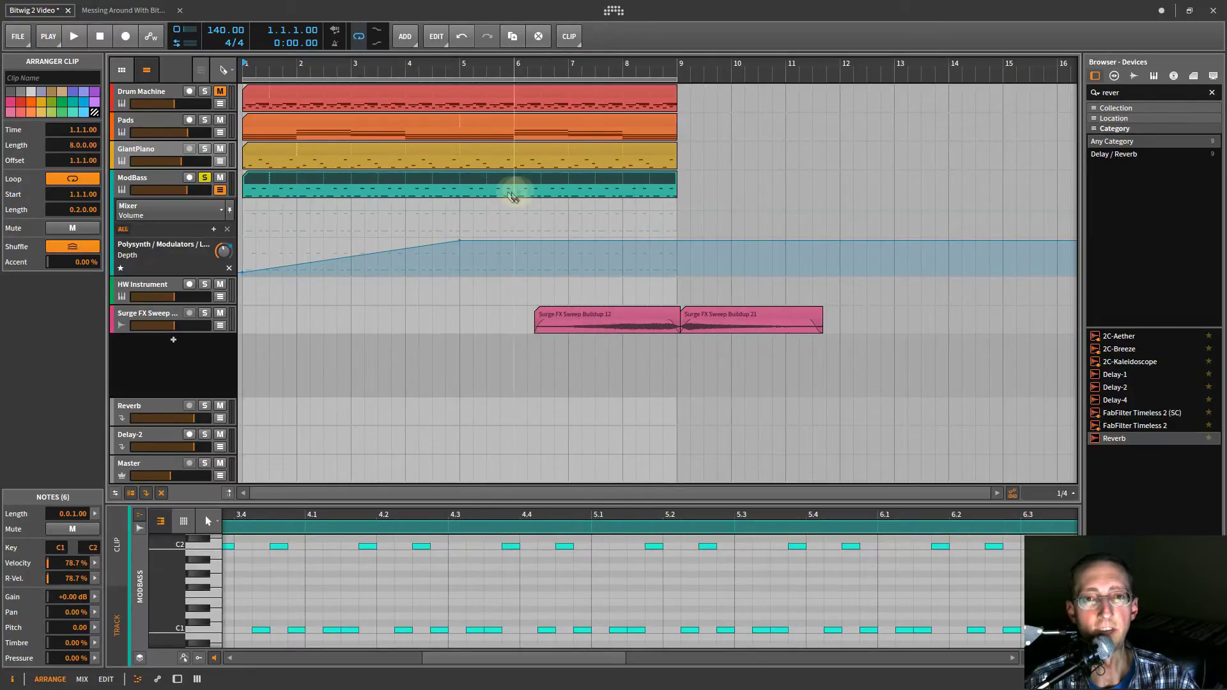
click(460, 186)
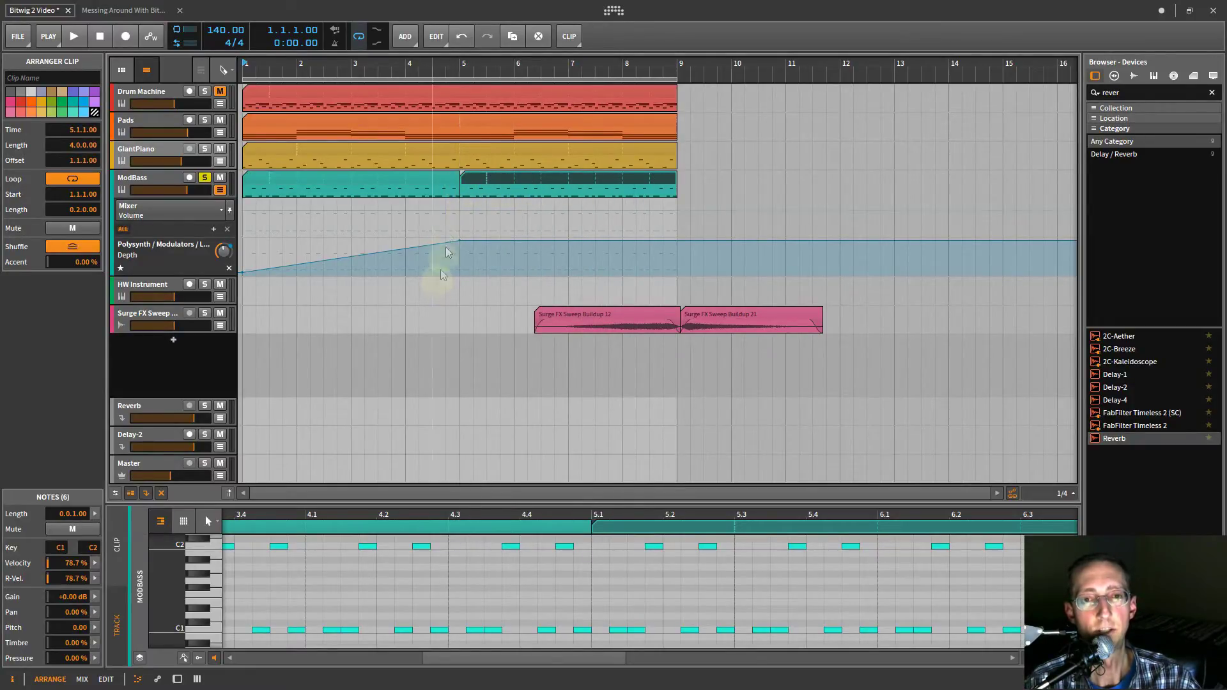
Split the ModBass clip further at about 5.3, 6.4 and 7.4, and erase its content from about 6.3 to 7.2.
key(3)
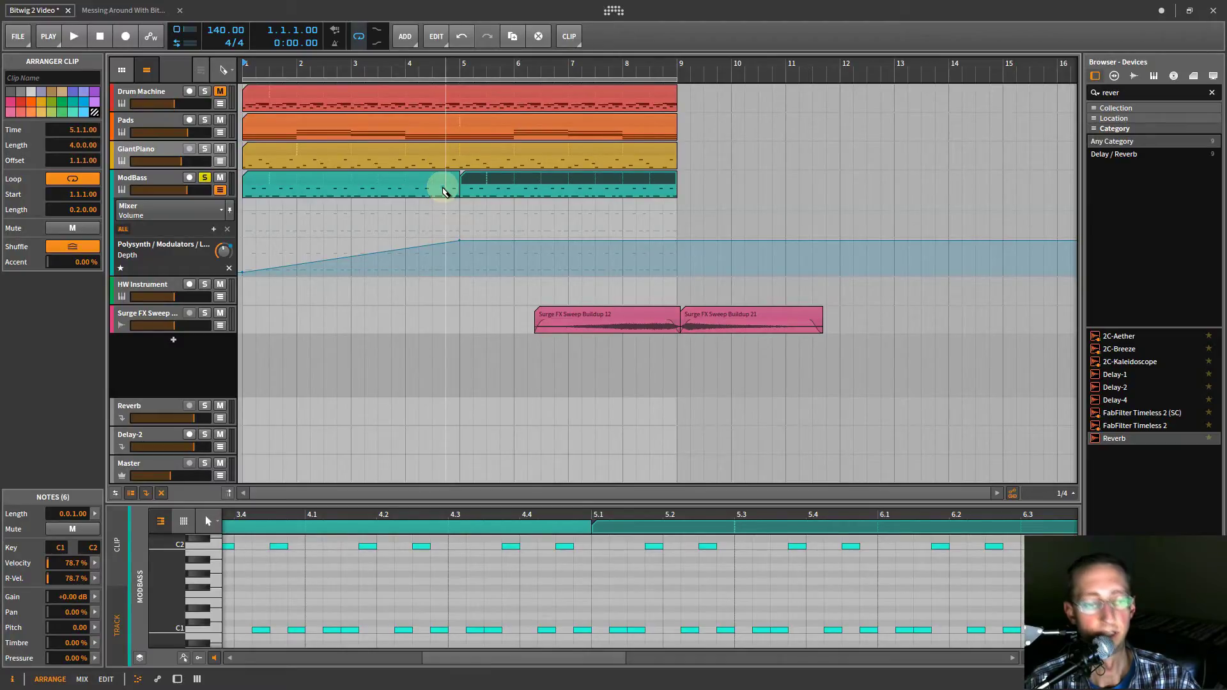
drag(476, 186, 486, 185)
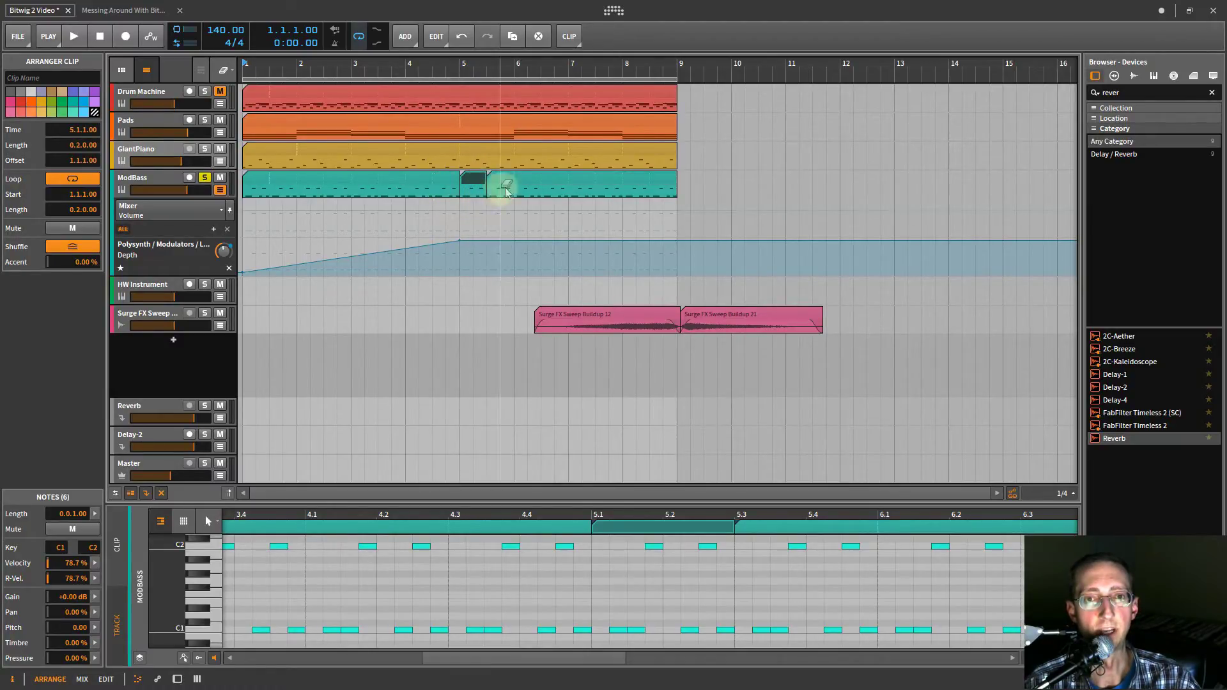
click(554, 185)
click(610, 189)
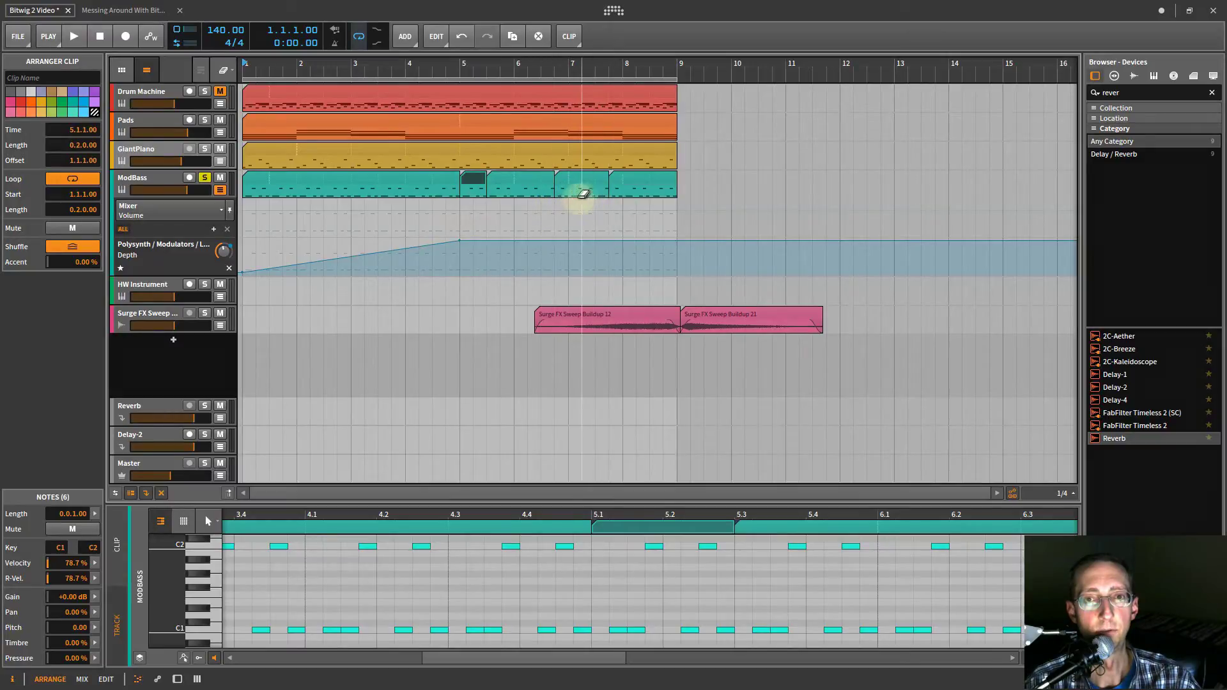
drag(589, 186, 541, 188)
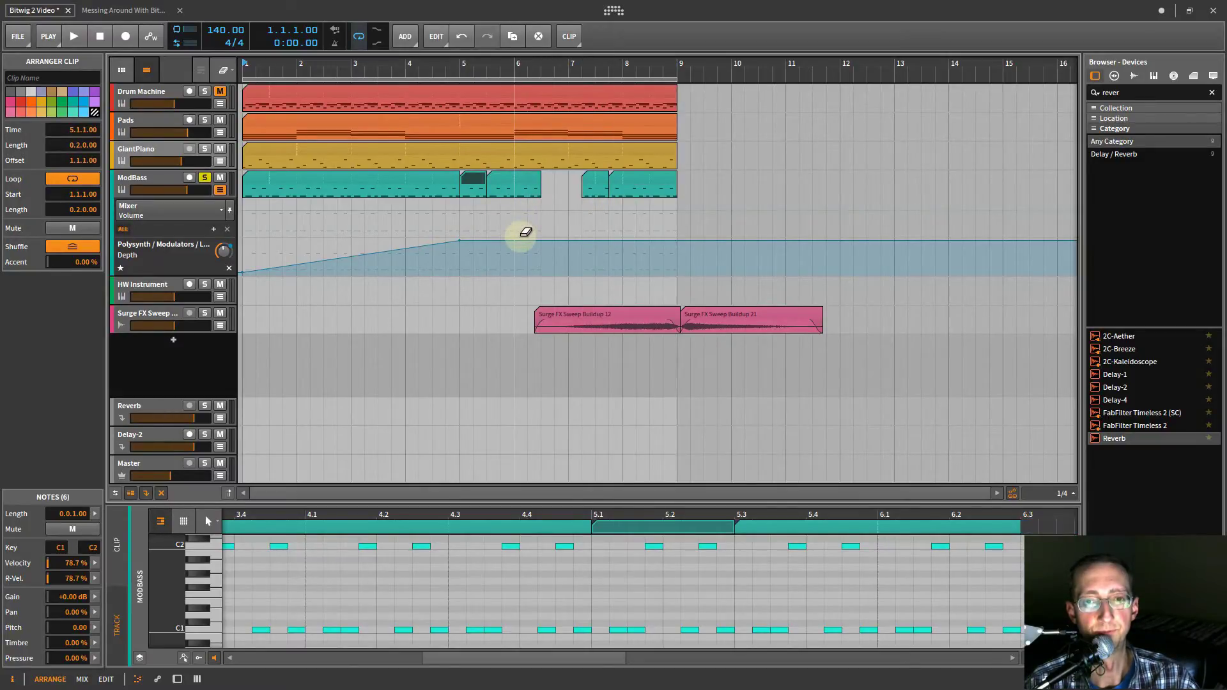
Undo the erasure and all the splits made in the ModBass clip.
key(ctrl+z)
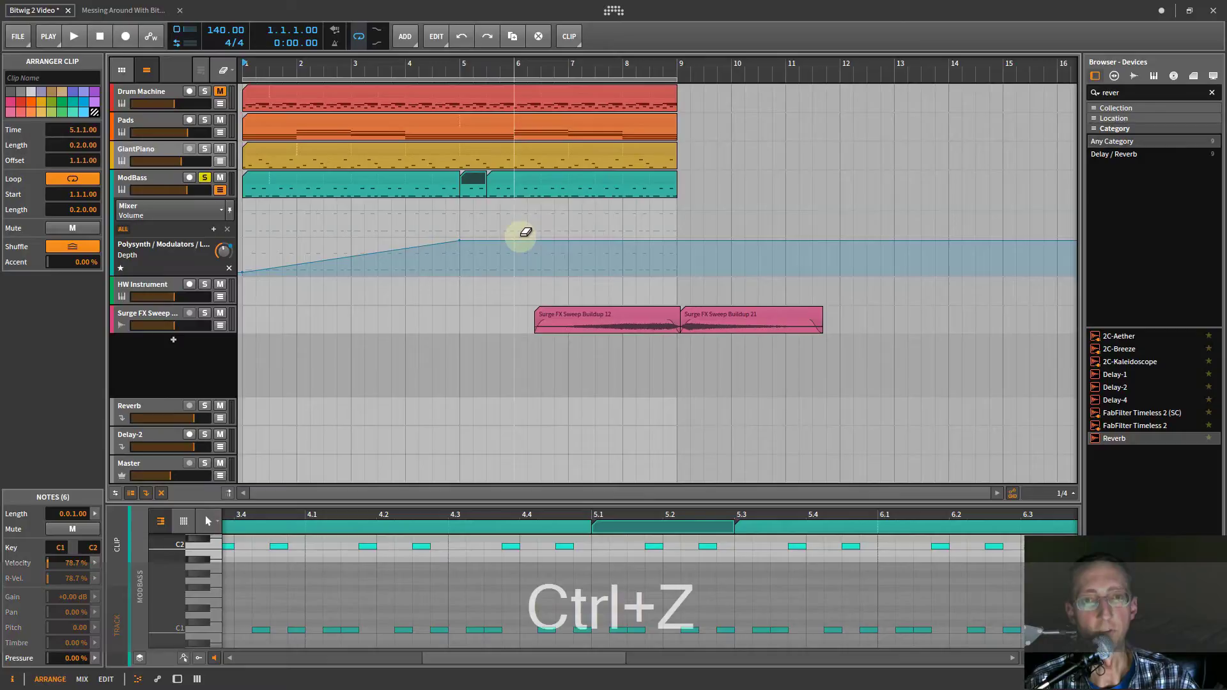
key(ctrl+z)
key(ctrl+z)
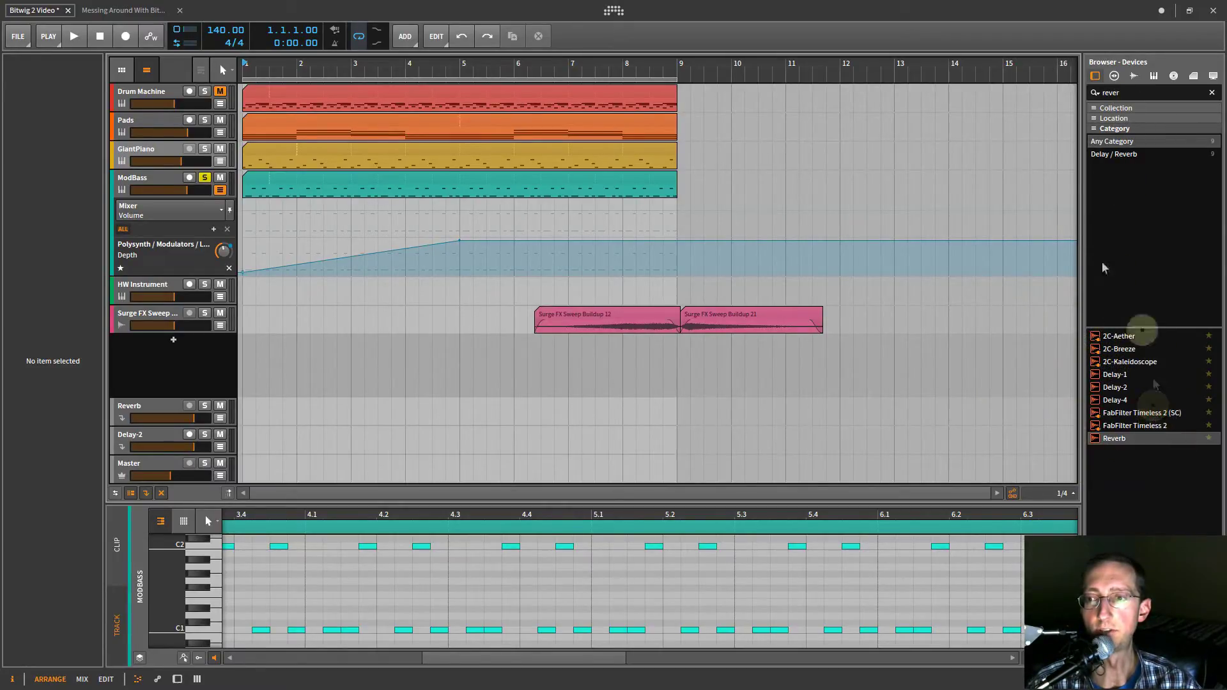
Clear the device browser's search filter and look through the full list of devices.
click(1212, 93)
scroll(1171, 408, down, 15)
scroll(1171, 408, up, 15)
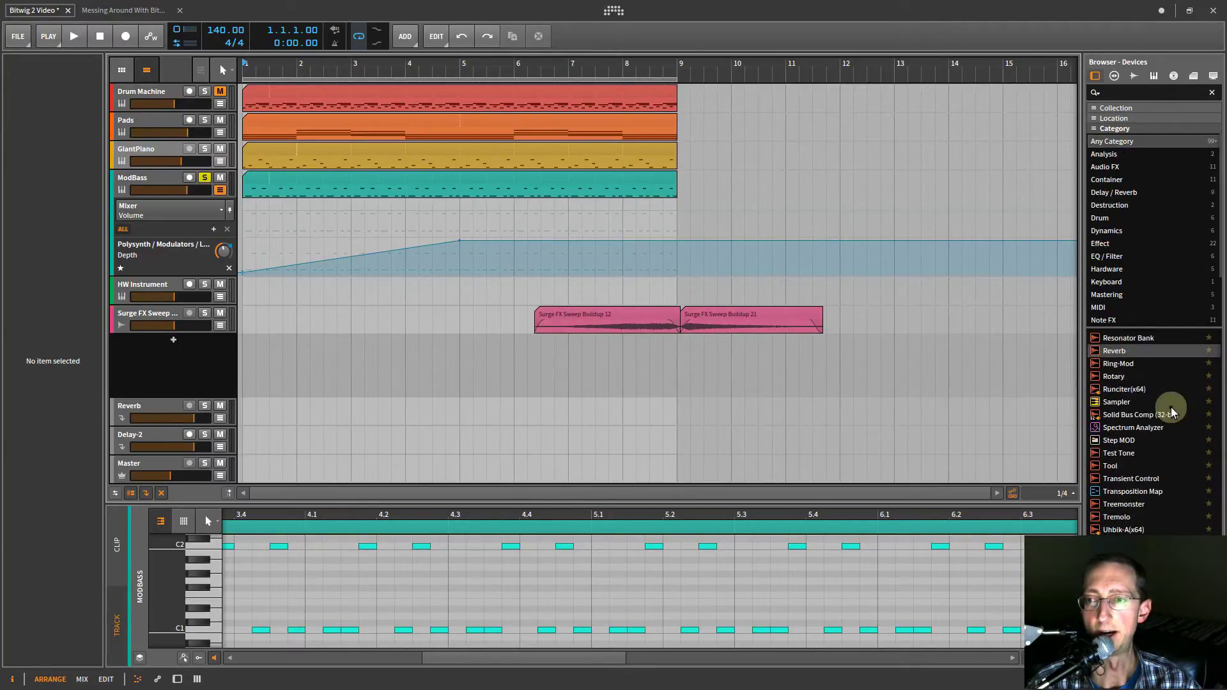
Return to the start of the device list, open the dashboard and view its User Interface settings.
scroll(1172, 408, up, 10)
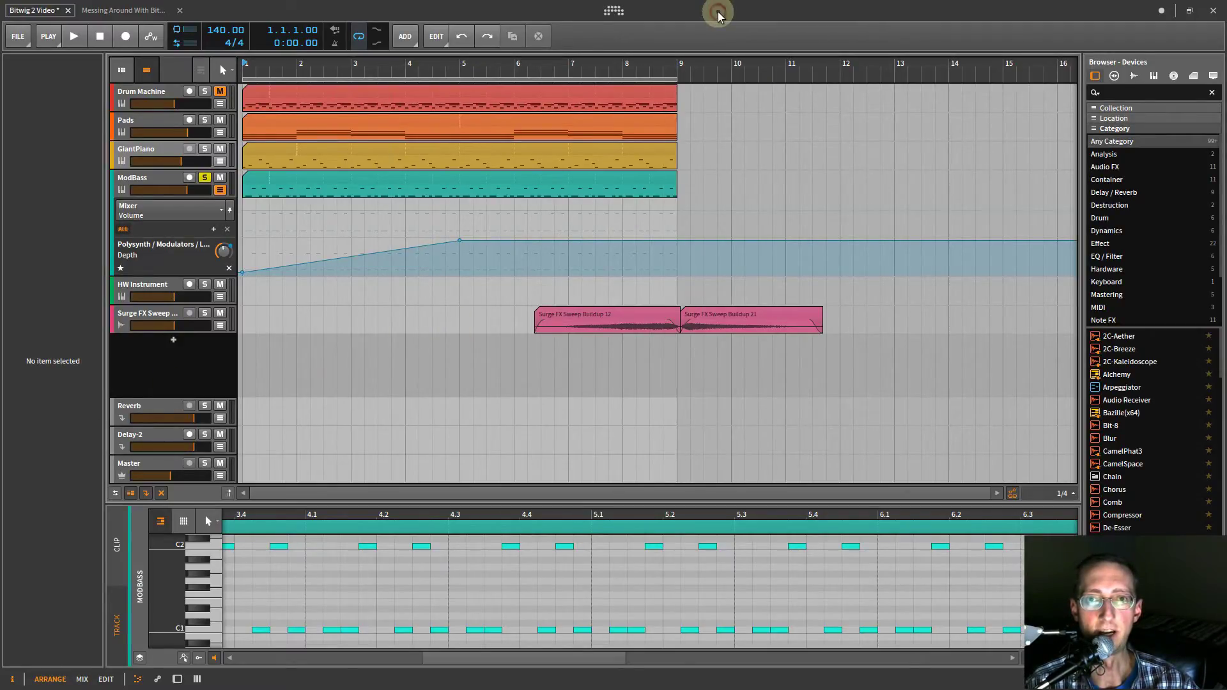
click(612, 12)
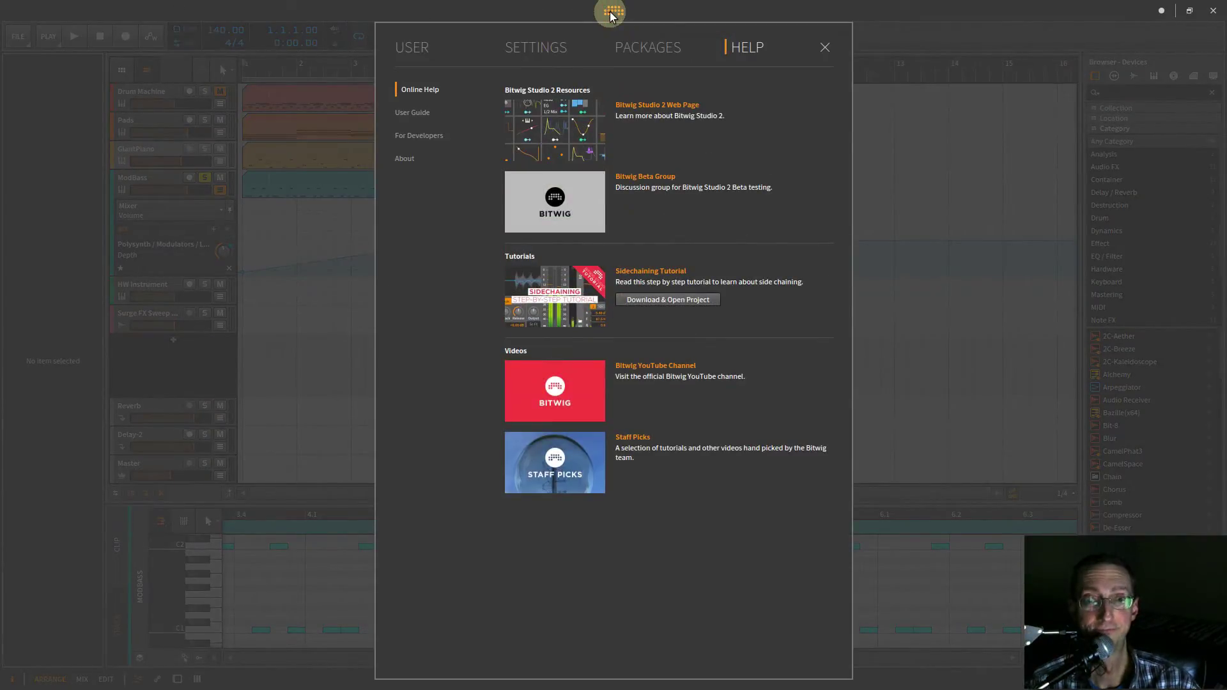
click(543, 51)
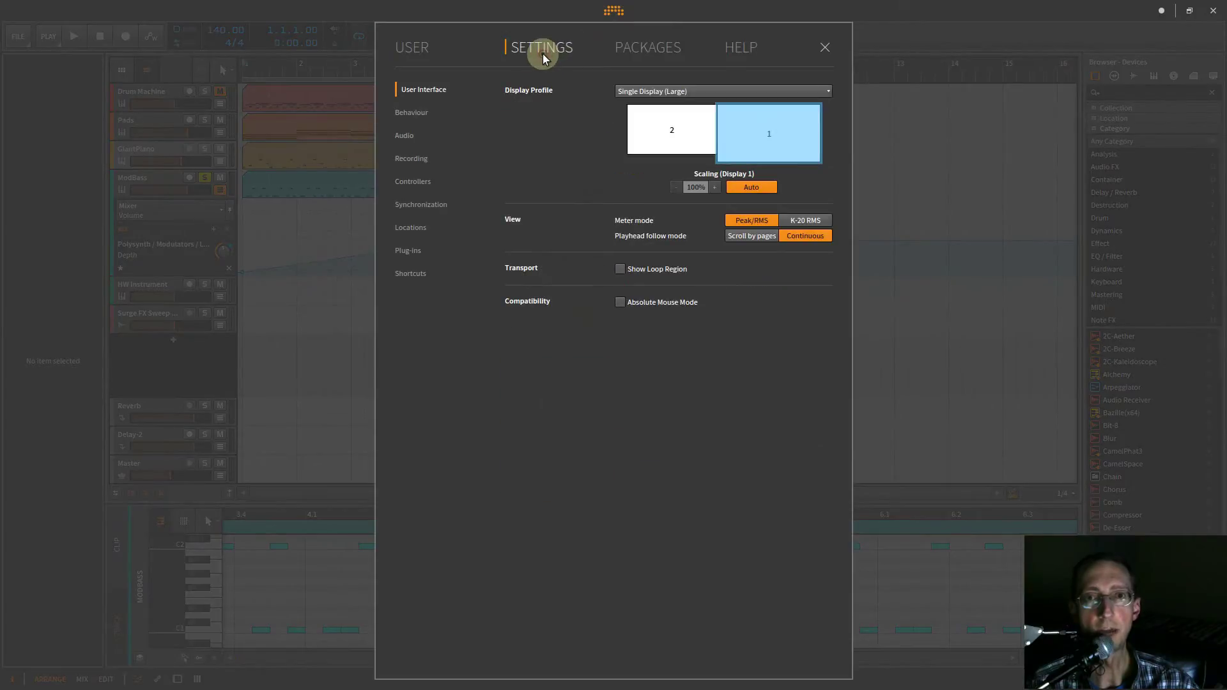
Examine the dashboard's package pages: Essentials, Partner, Extended and Artist Collections, Source / Destination and the Collections overview.
click(661, 51)
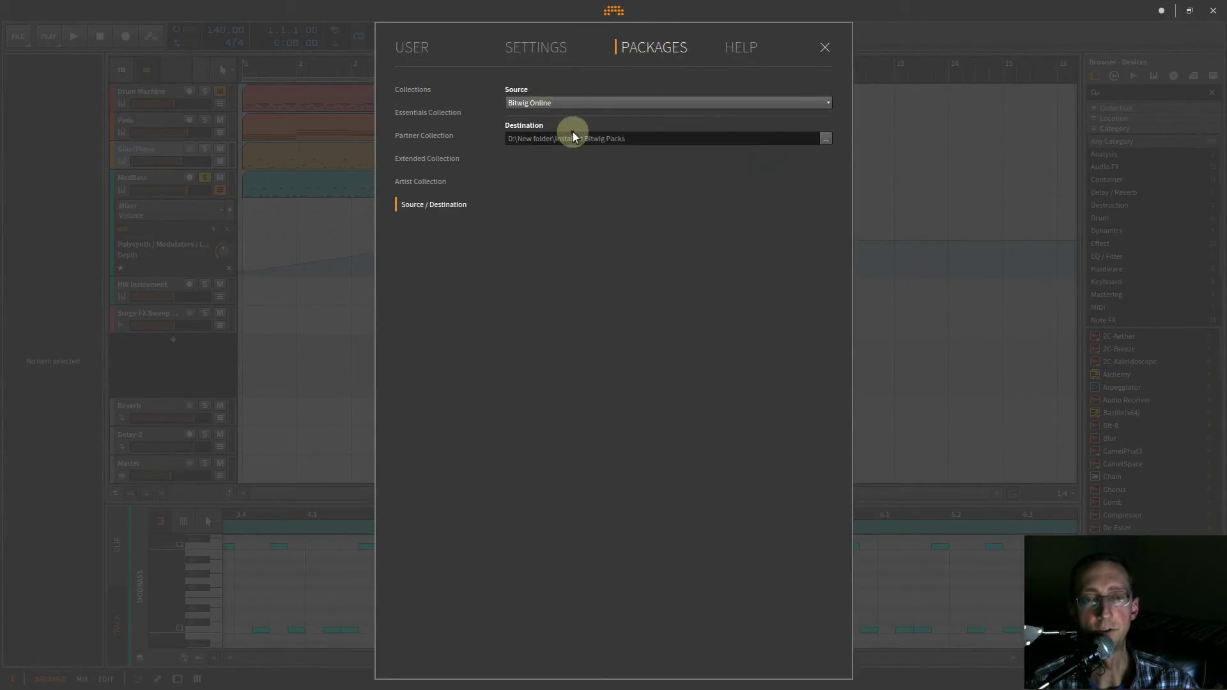
click(417, 89)
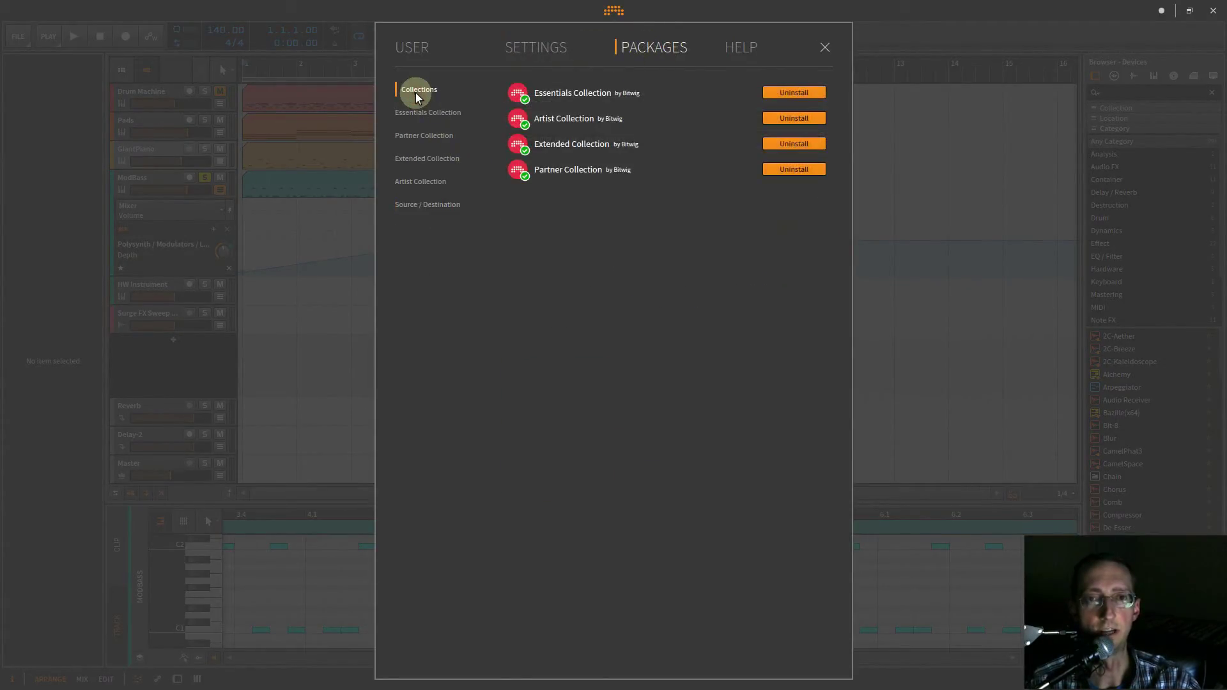
click(419, 114)
click(416, 136)
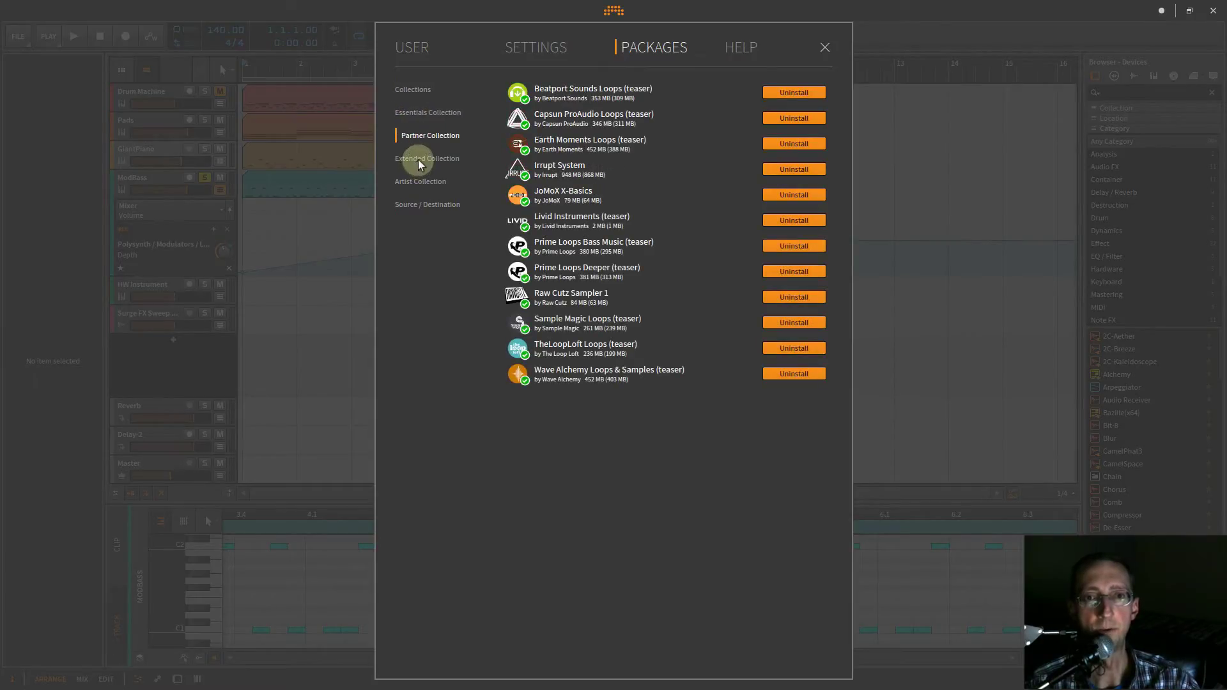
click(420, 161)
click(417, 183)
click(422, 204)
click(417, 91)
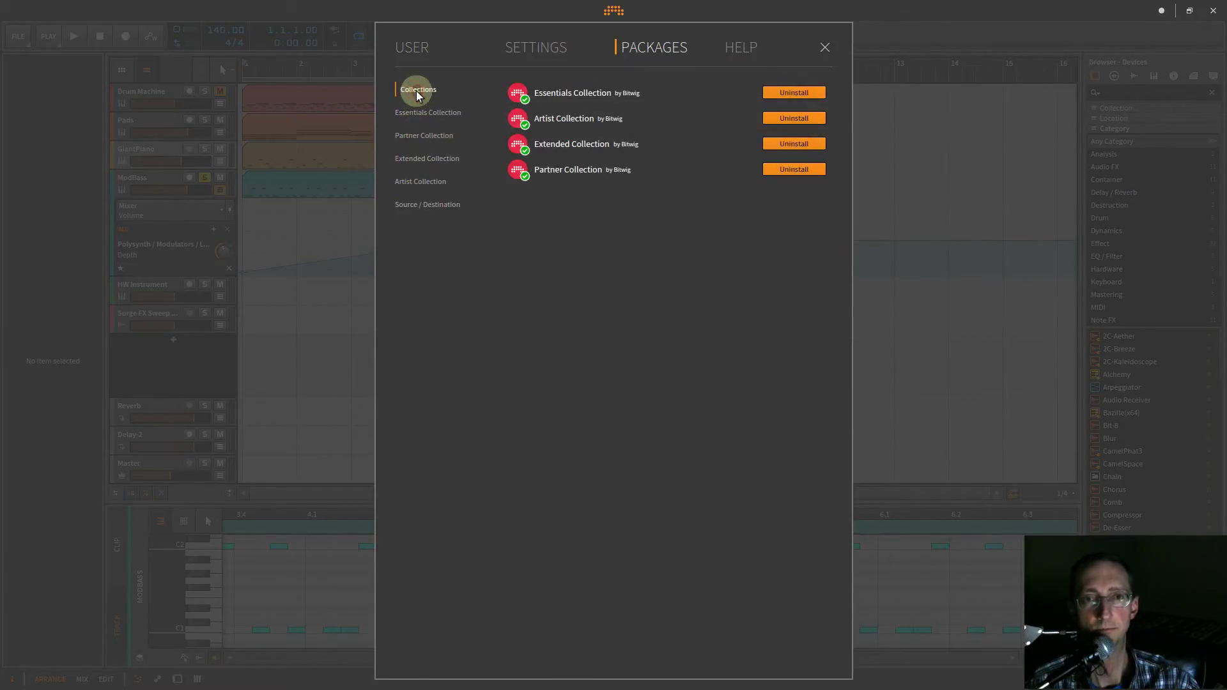
View the dashboard's online help and recent projects, reopen the dashboard once more and close it.
click(747, 48)
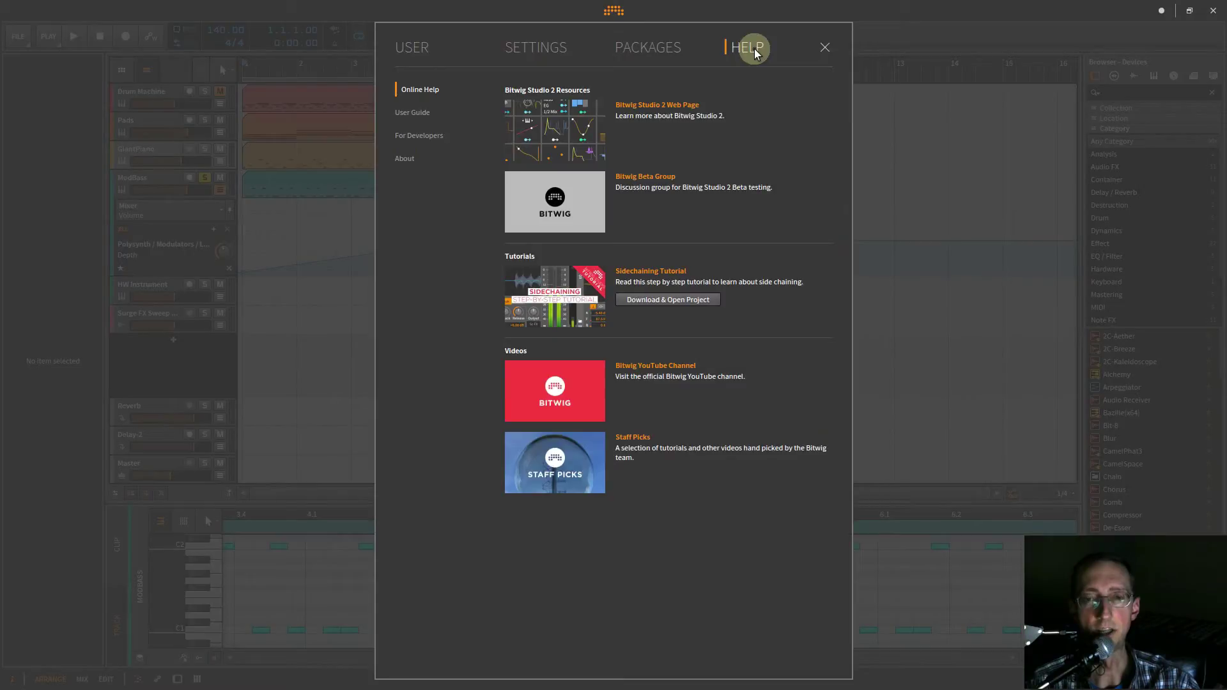
click(402, 52)
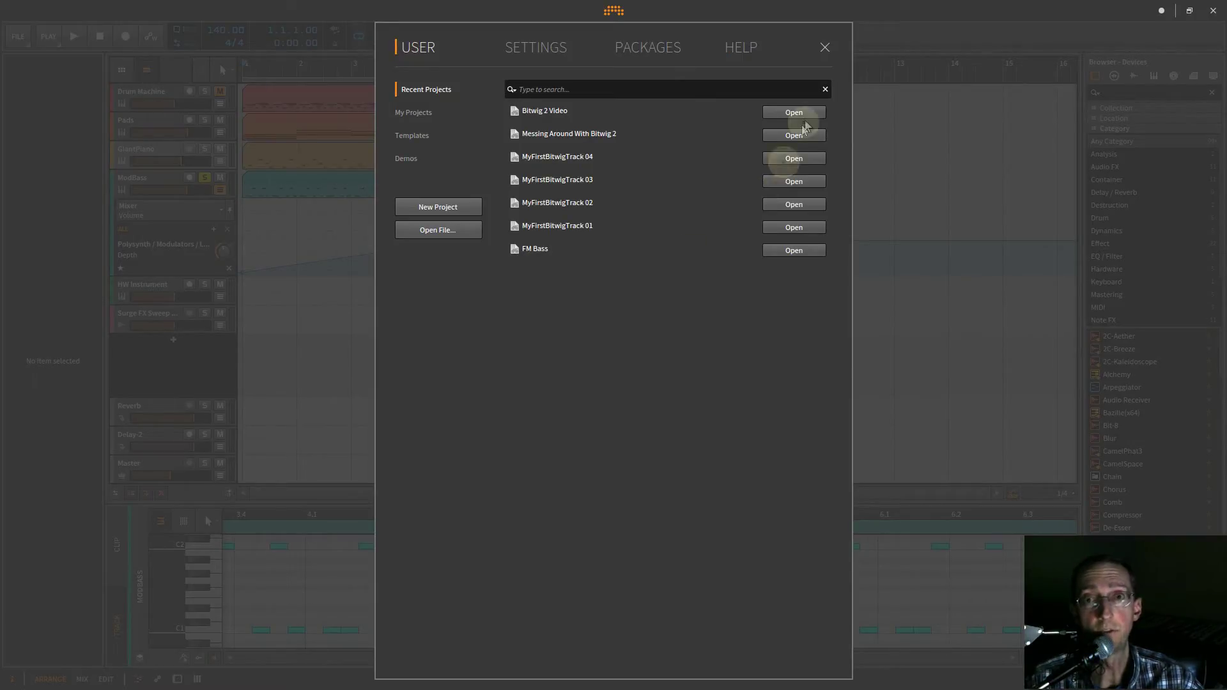
click(827, 49)
click(617, 13)
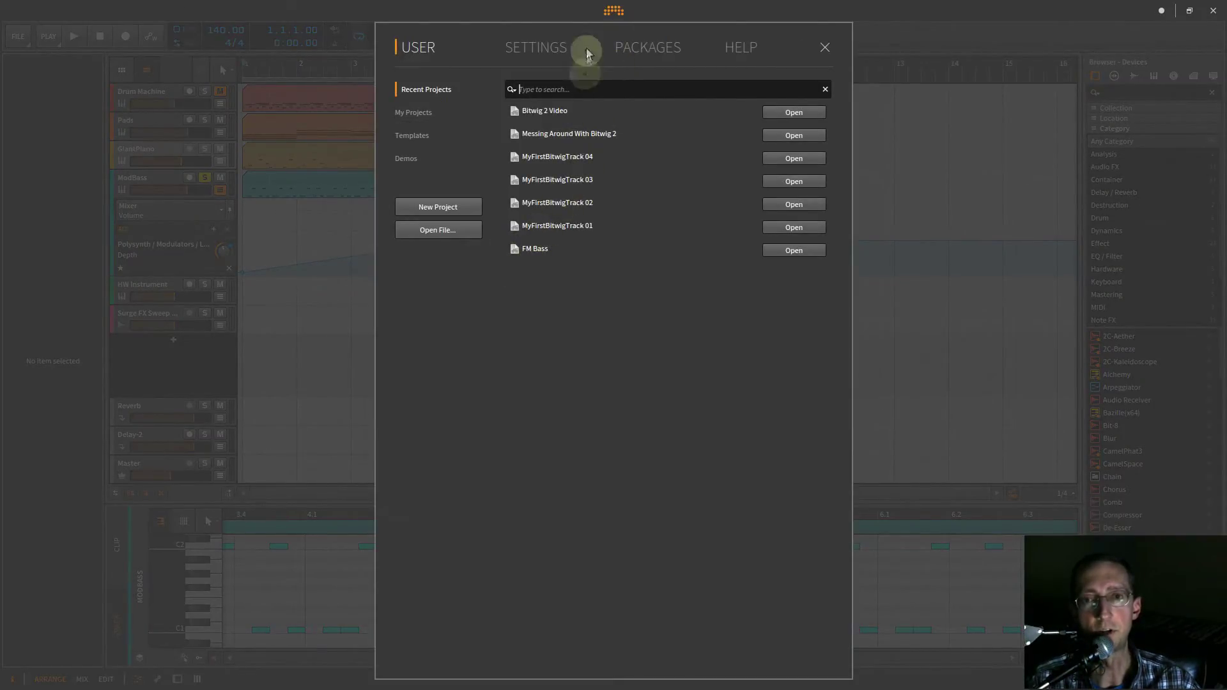
click(824, 49)
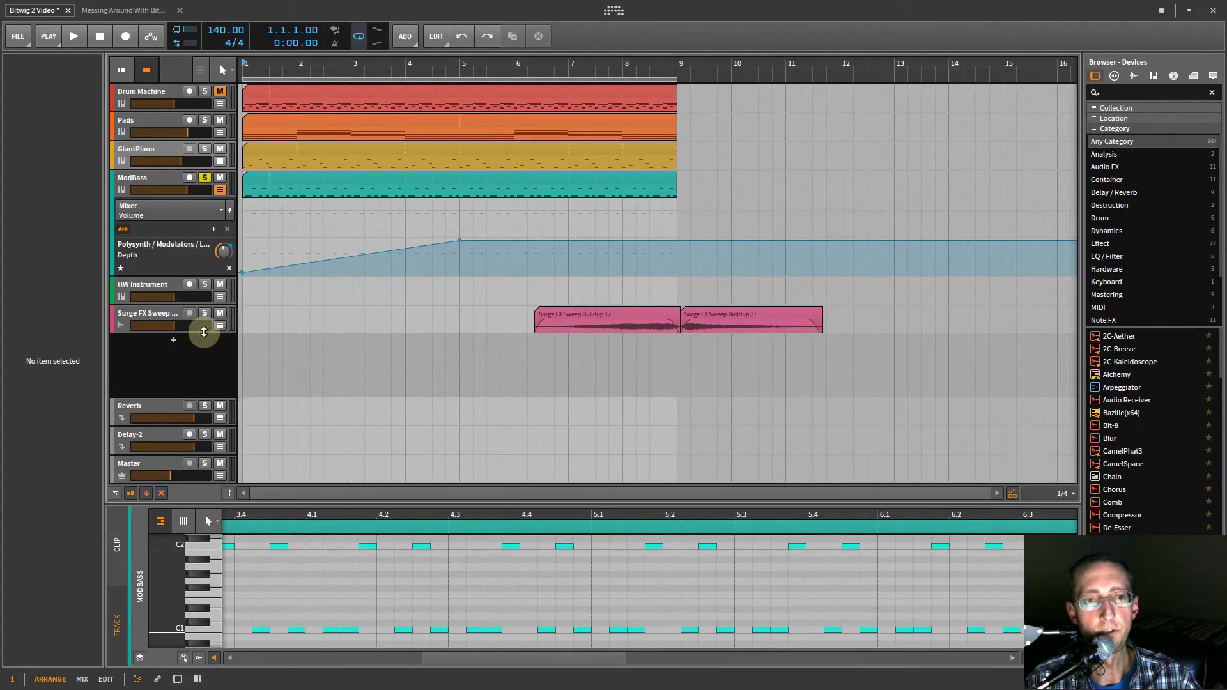
Enlarge the Surge FX Sweep track to examine its audio waveforms and shrink it back to its compact height.
drag(203, 332, 193, 408)
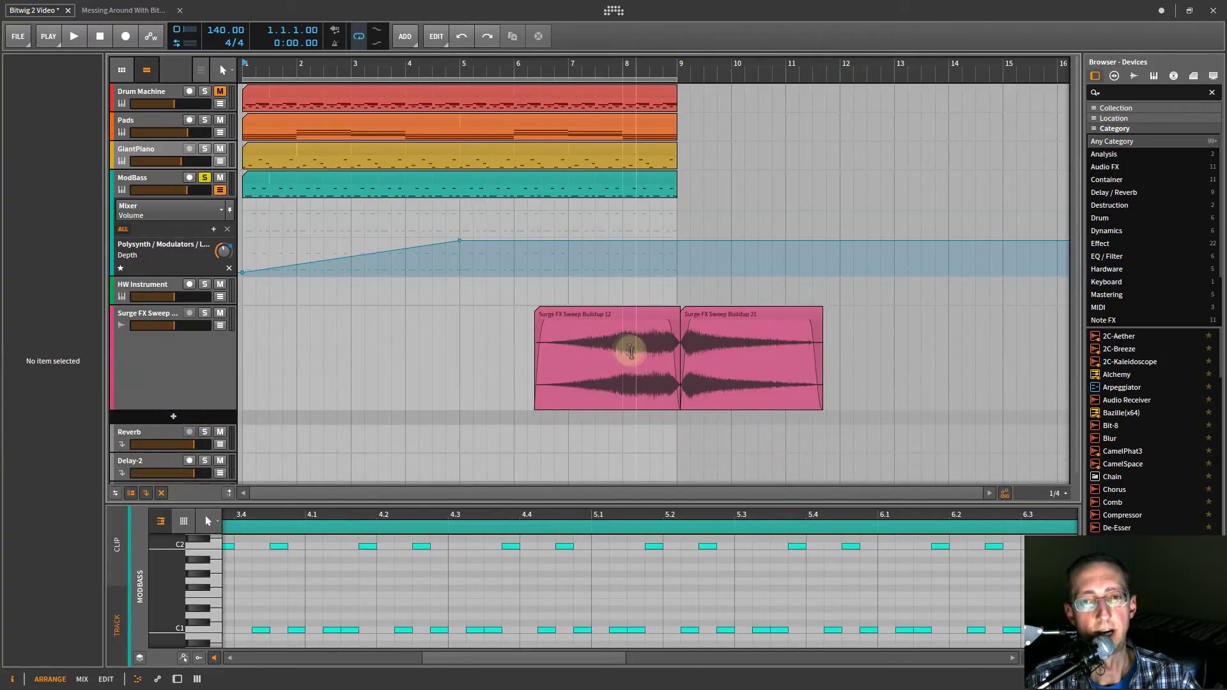
drag(209, 409, 190, 333)
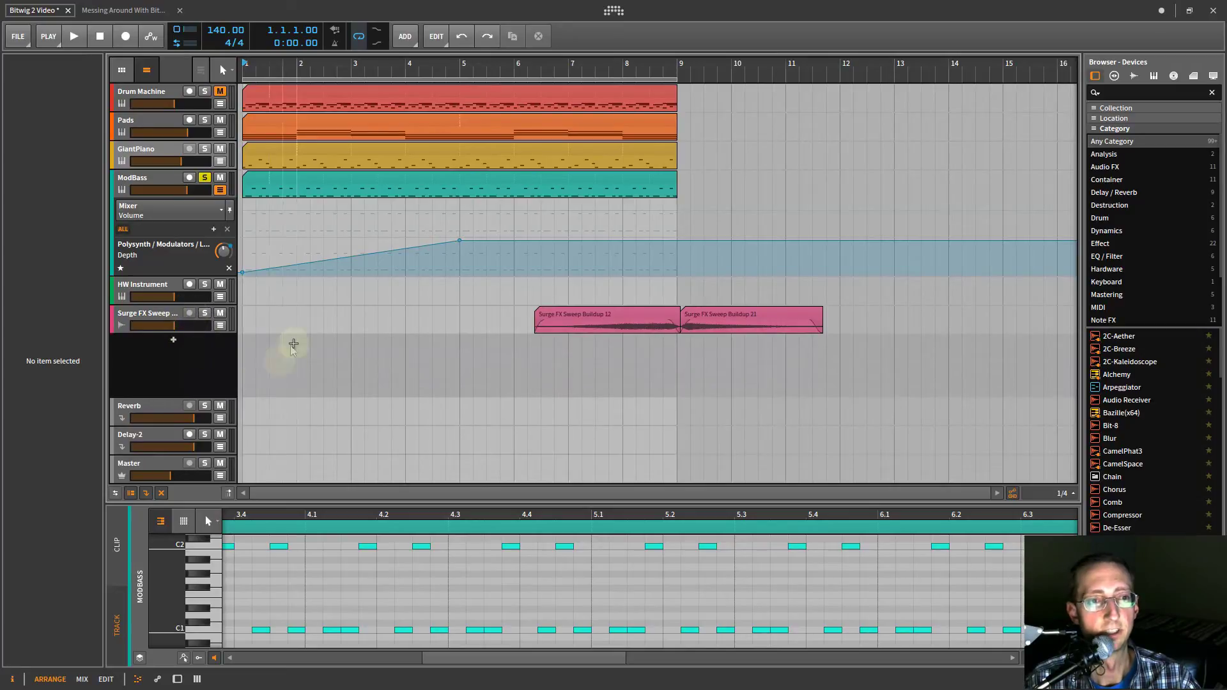
click(159, 255)
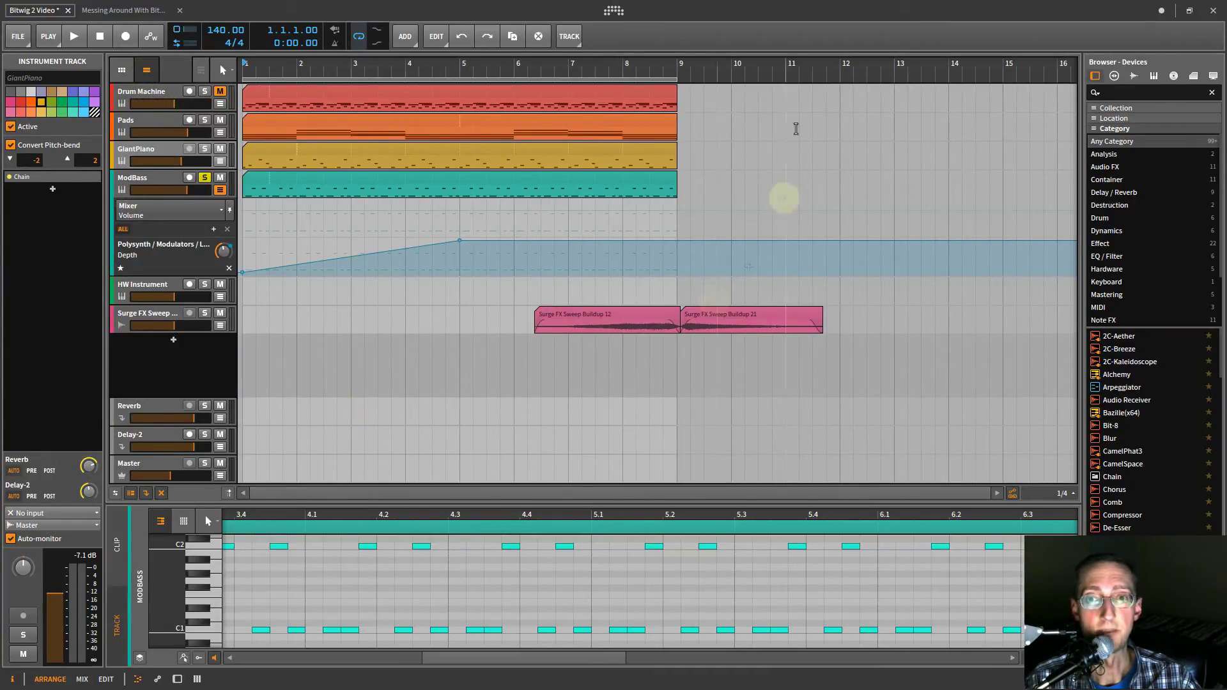
Try shifting the boundary between the two Surge FX Sweep clips to about 9.2 and to an earlier position, undoing each change.
drag(678, 62, 672, 62)
click(628, 318)
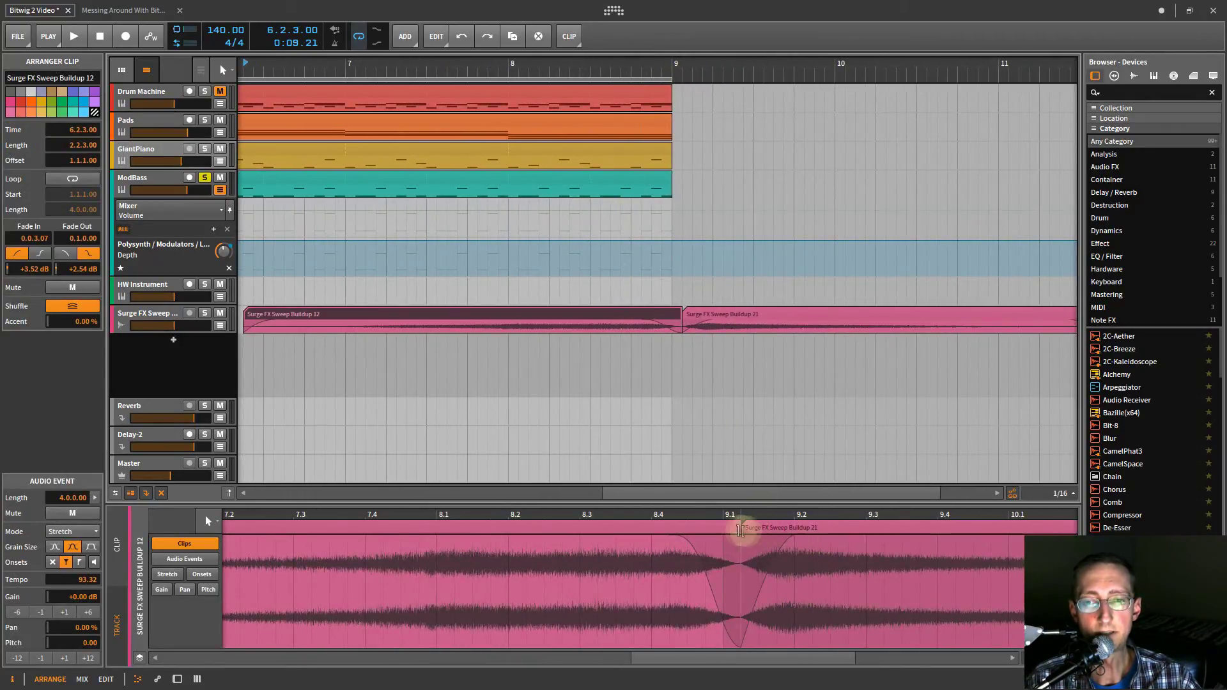
drag(739, 529, 807, 530)
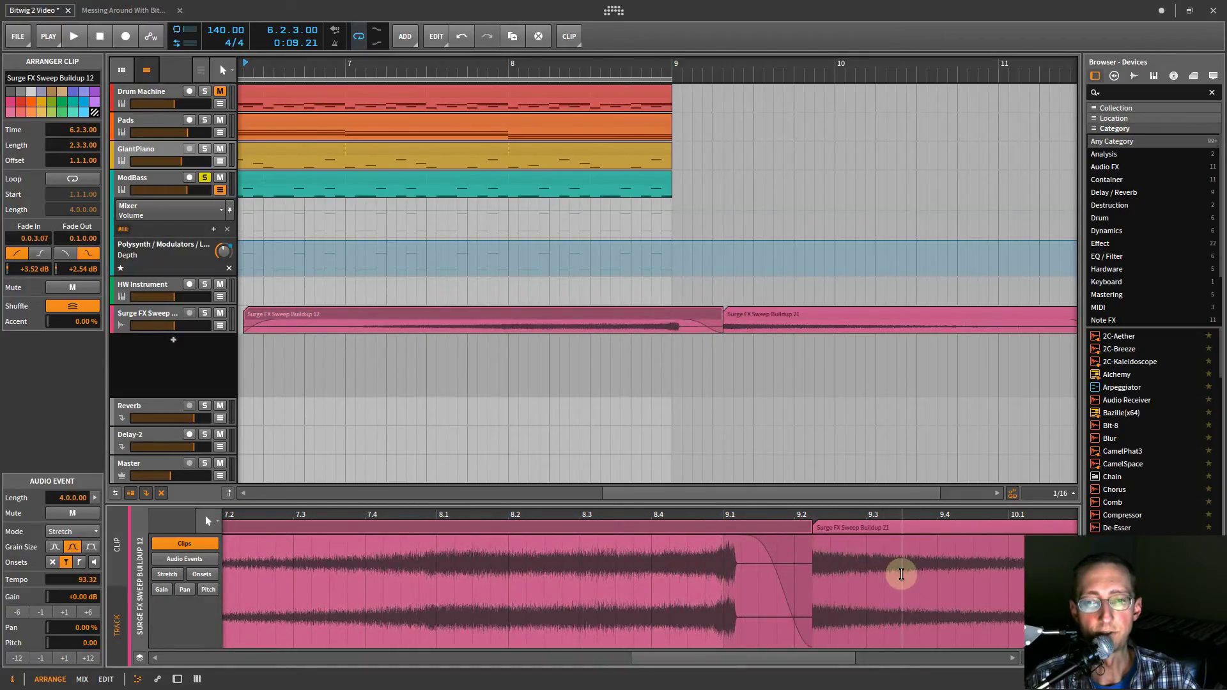
key(ctrl+z)
drag(743, 529, 665, 537)
key(ctrl+z)
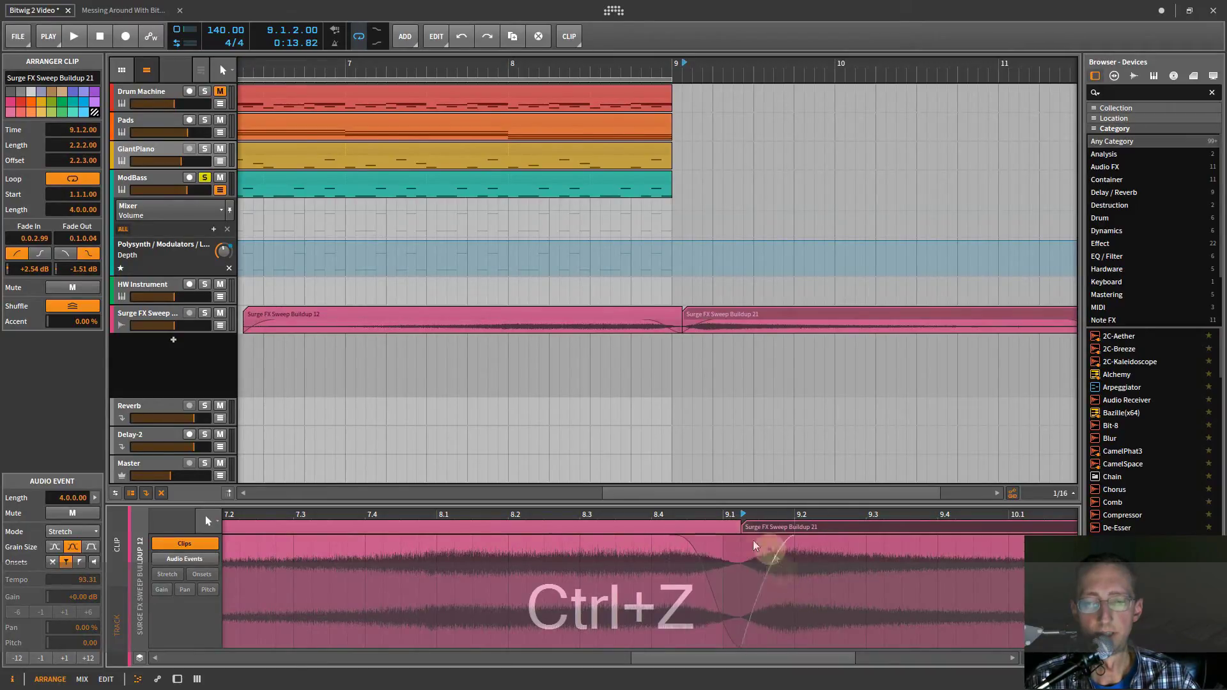
Try extending the crossfade between the two Surge FX Sweep clips back to about 8.2, and undo it.
drag(699, 555, 698, 556)
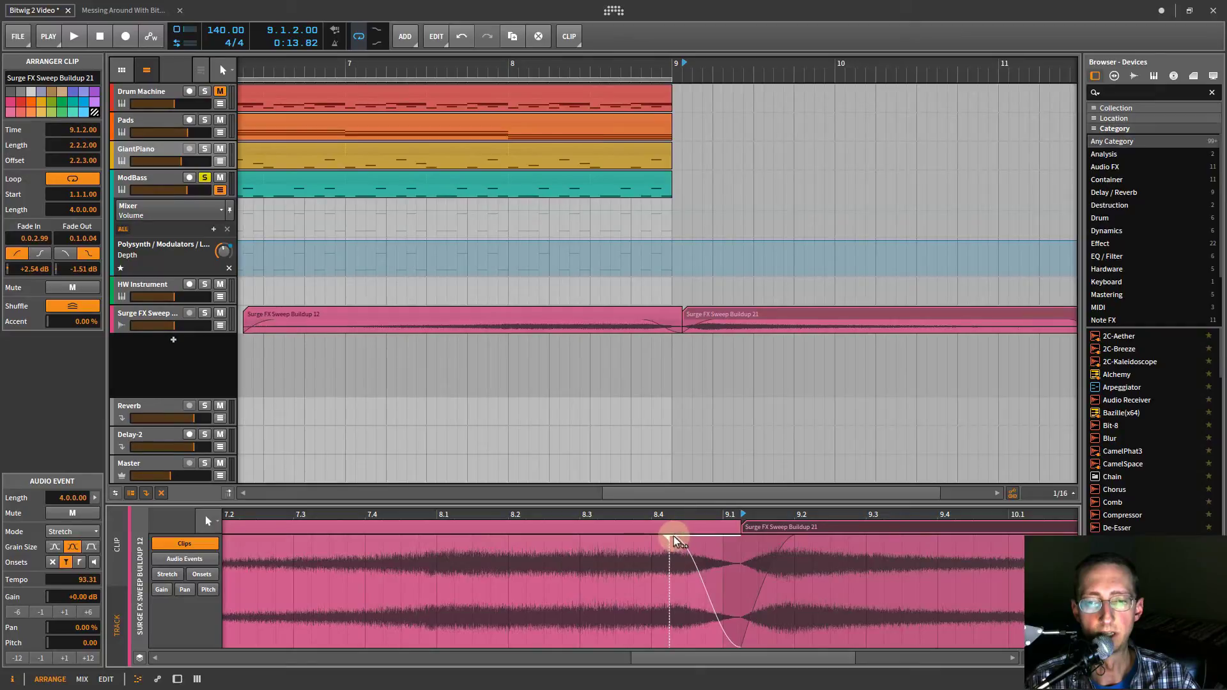
drag(667, 541, 505, 517)
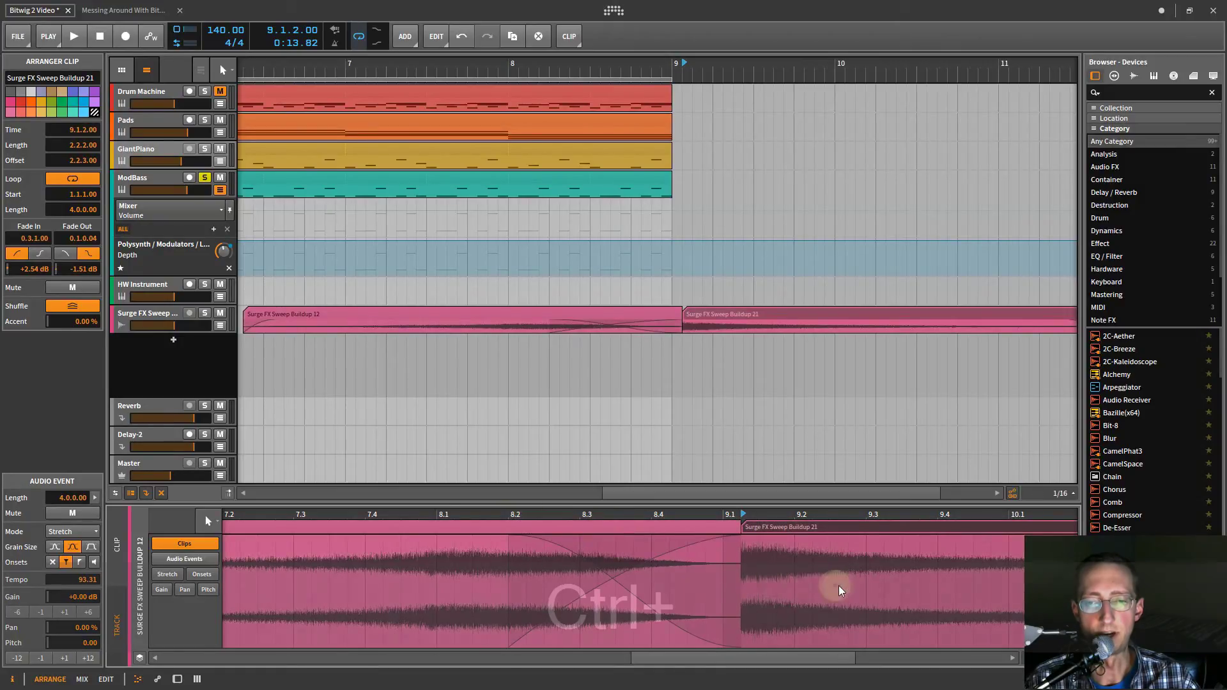
key(ctrl+z)
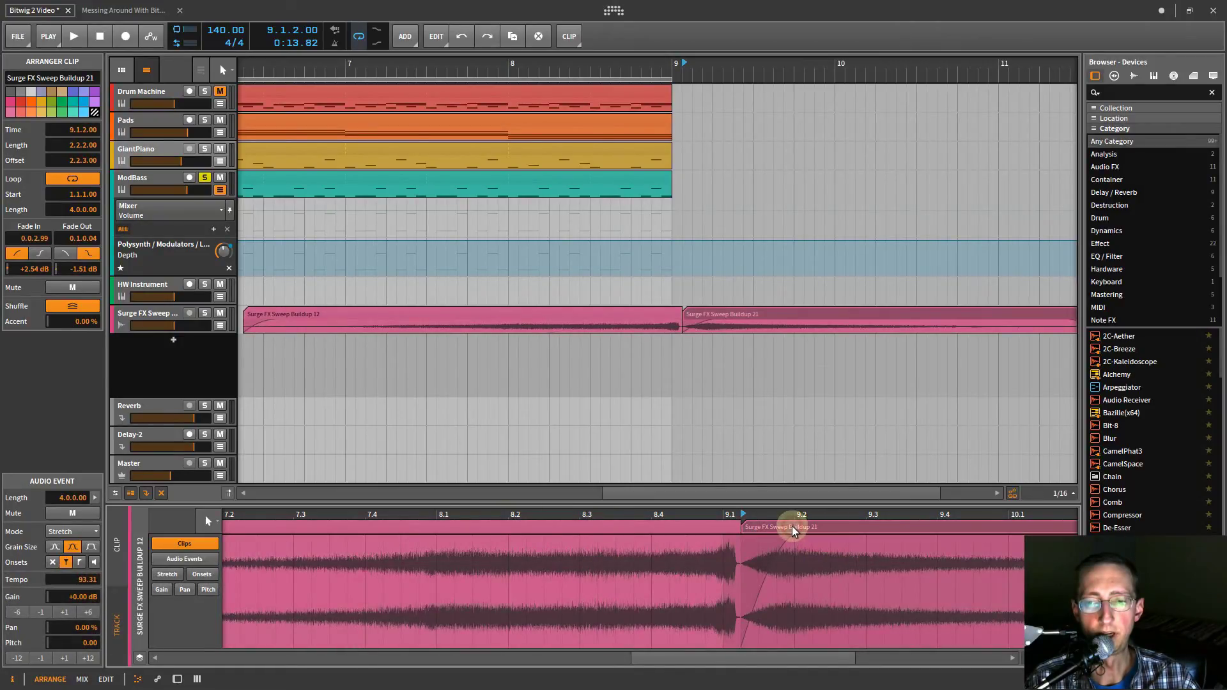
Trim the start of the Surge FX Sweep Buildup 21 clip to 9.3.1.00, and move it back to 9.1.2.00 with a shorter fade-in.
double_click(792, 527)
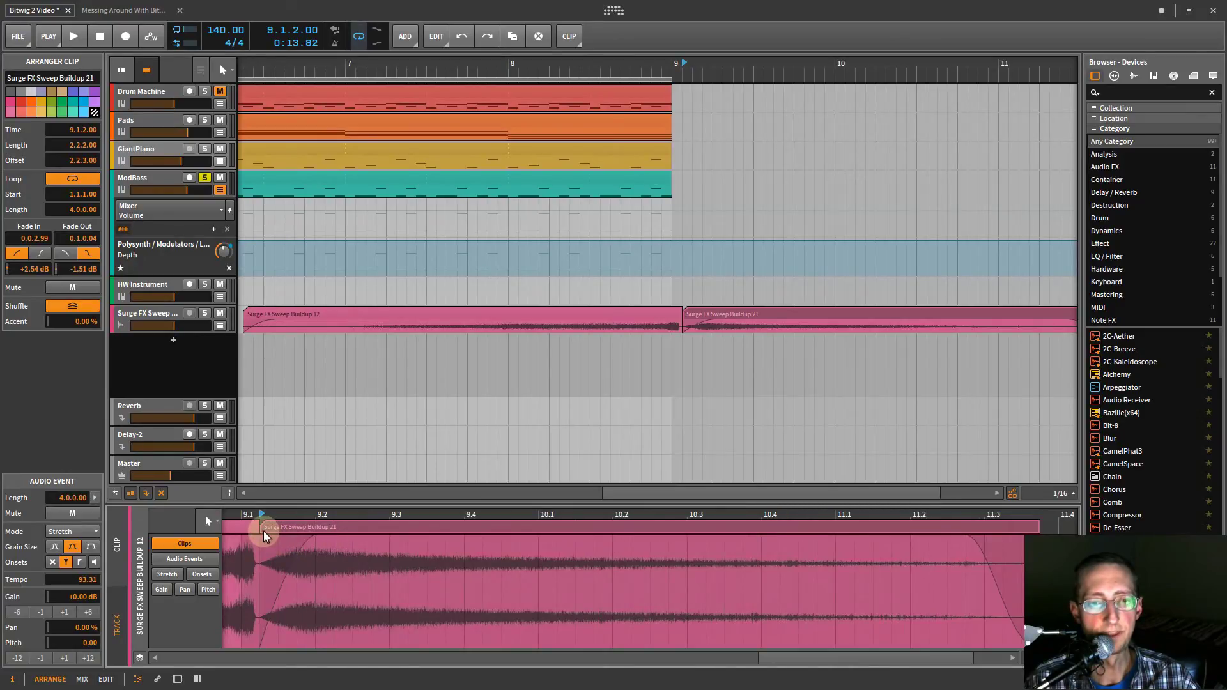
drag(263, 530, 406, 512)
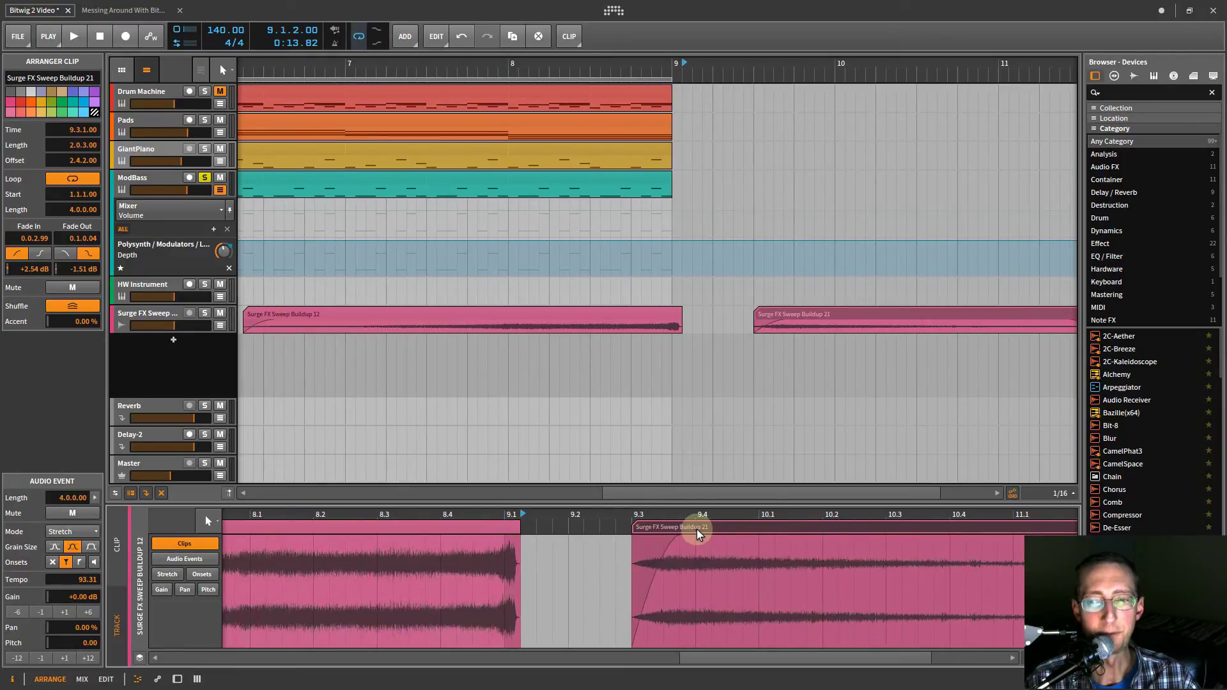
drag(697, 529, 577, 536)
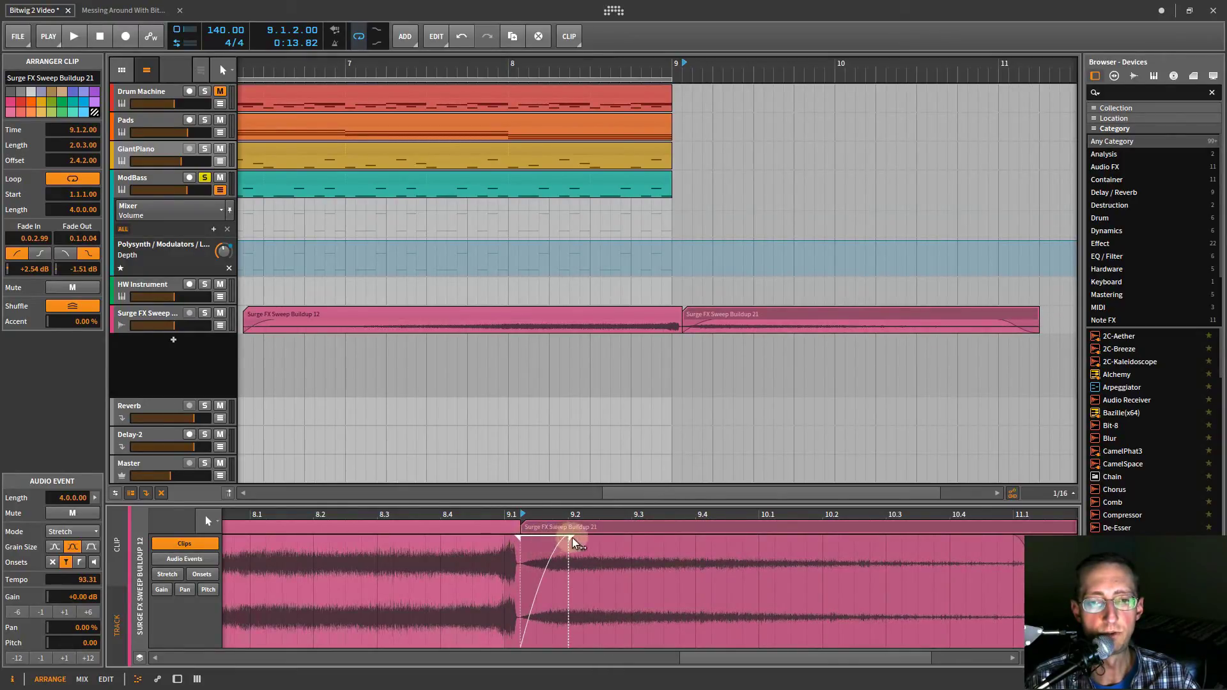
drag(571, 538, 530, 554)
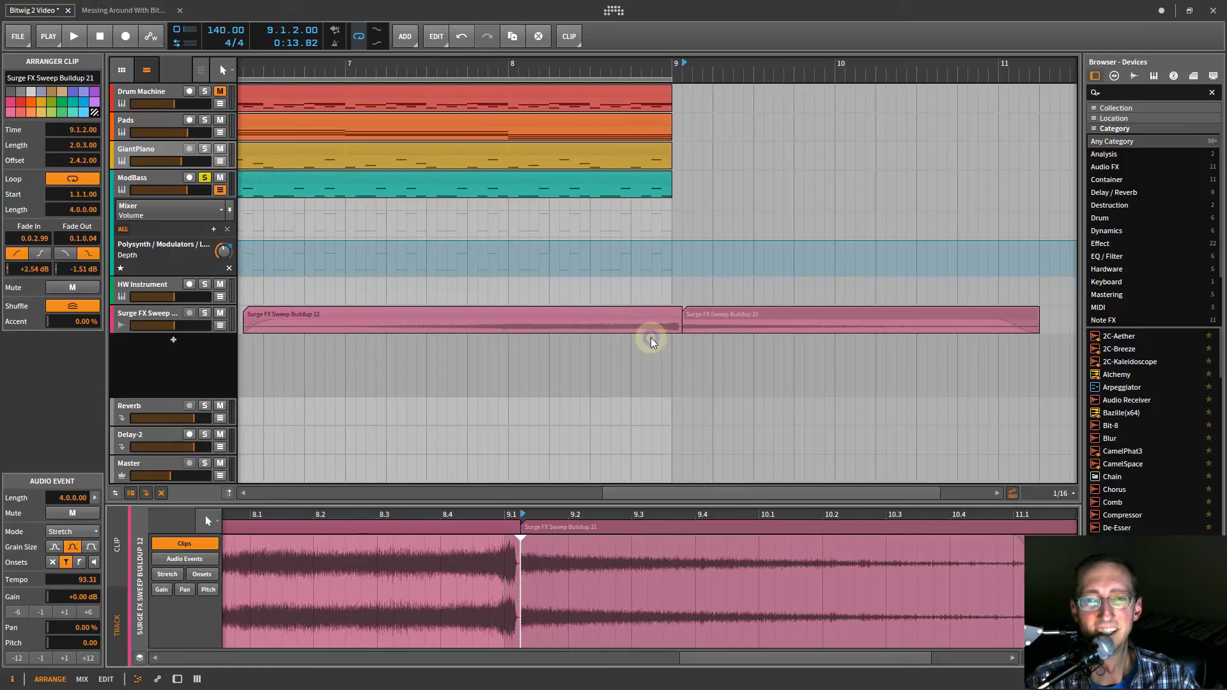
Force the unresponsive Bitwig Studio to close and cancel the Windows problem check.
click(627, 318)
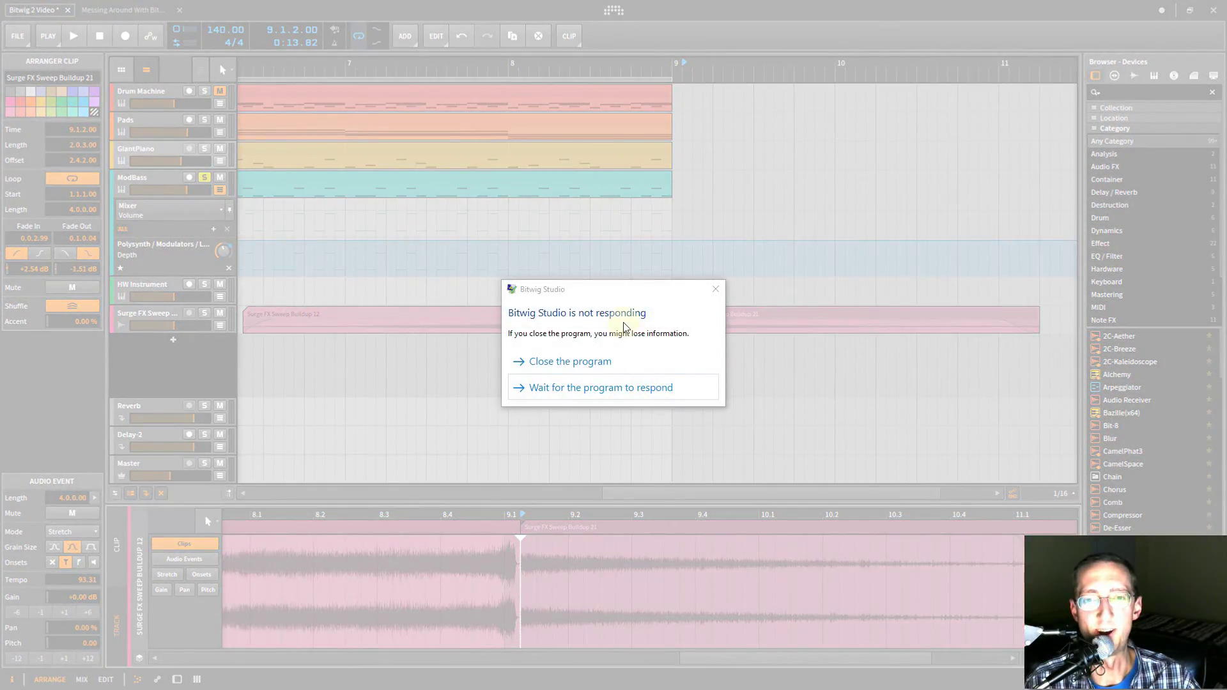
click(596, 361)
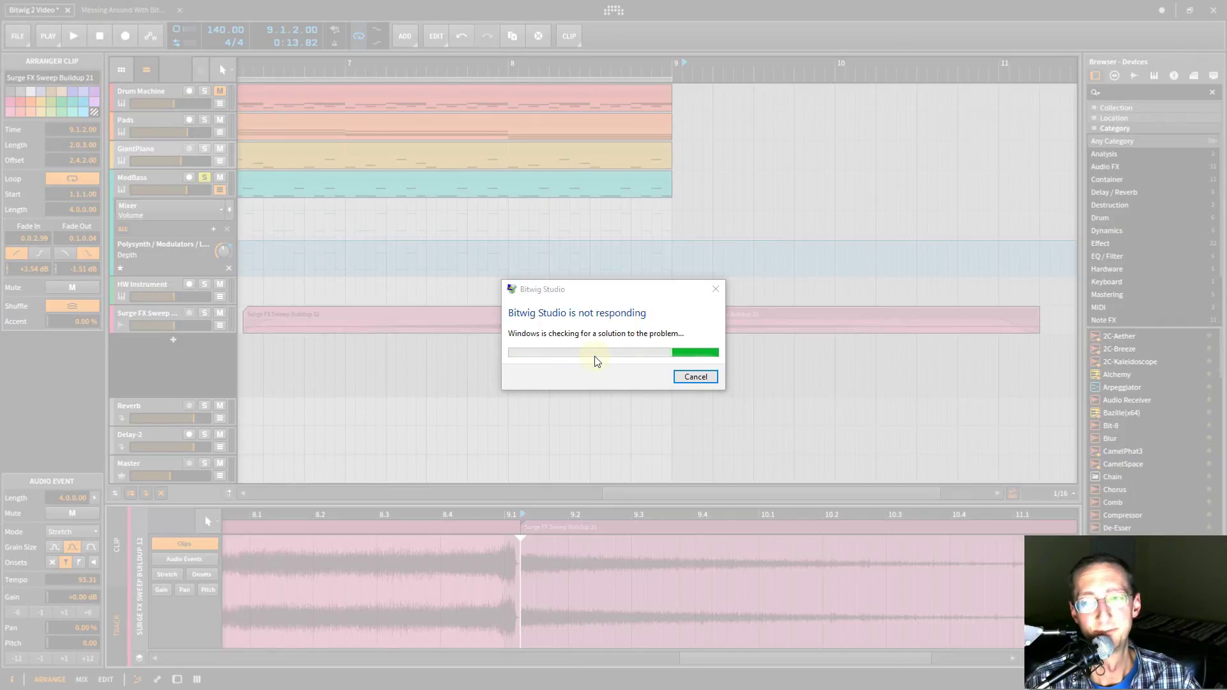
click(706, 380)
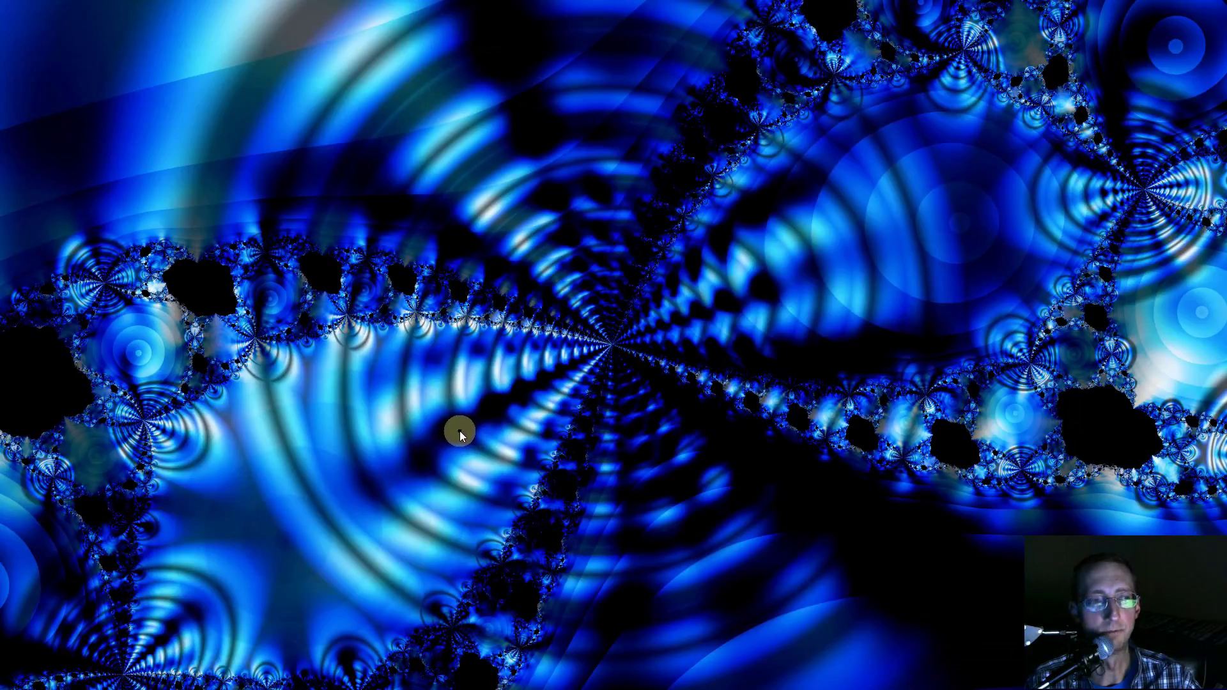
Restart Bitwig Studio, recover the Bitwig 2 Video and Messing Around With Bitwig 2 projects, and dismiss the dashboard.
key(super)
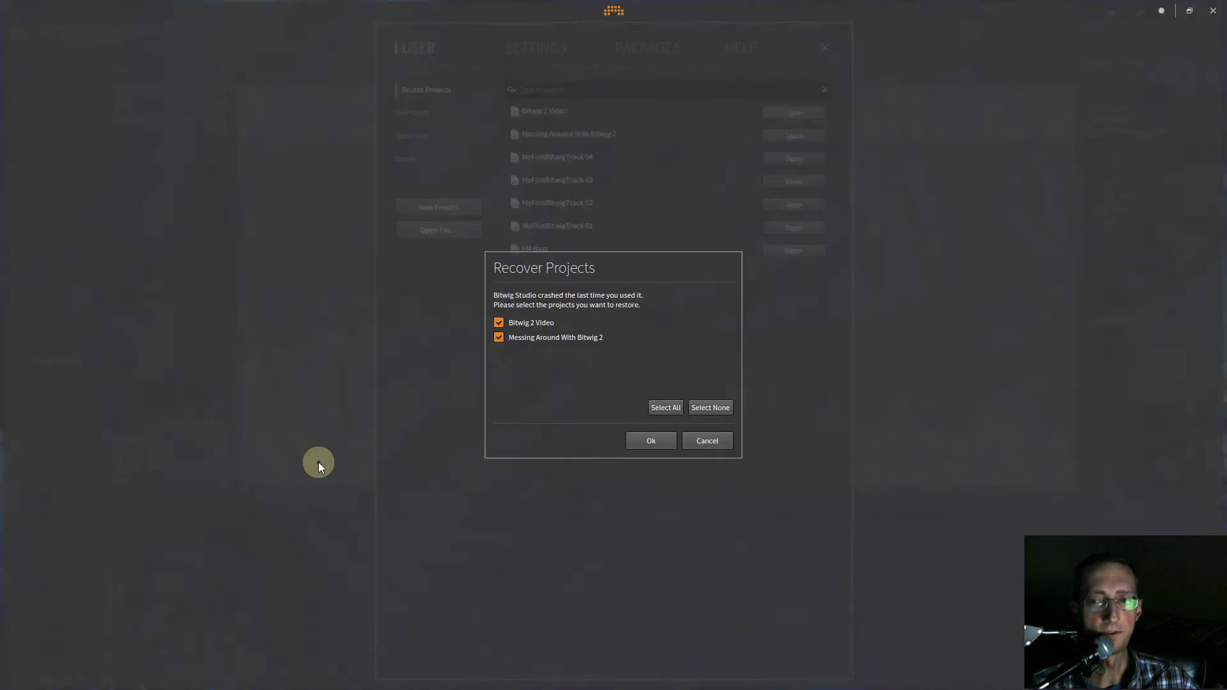
click(649, 443)
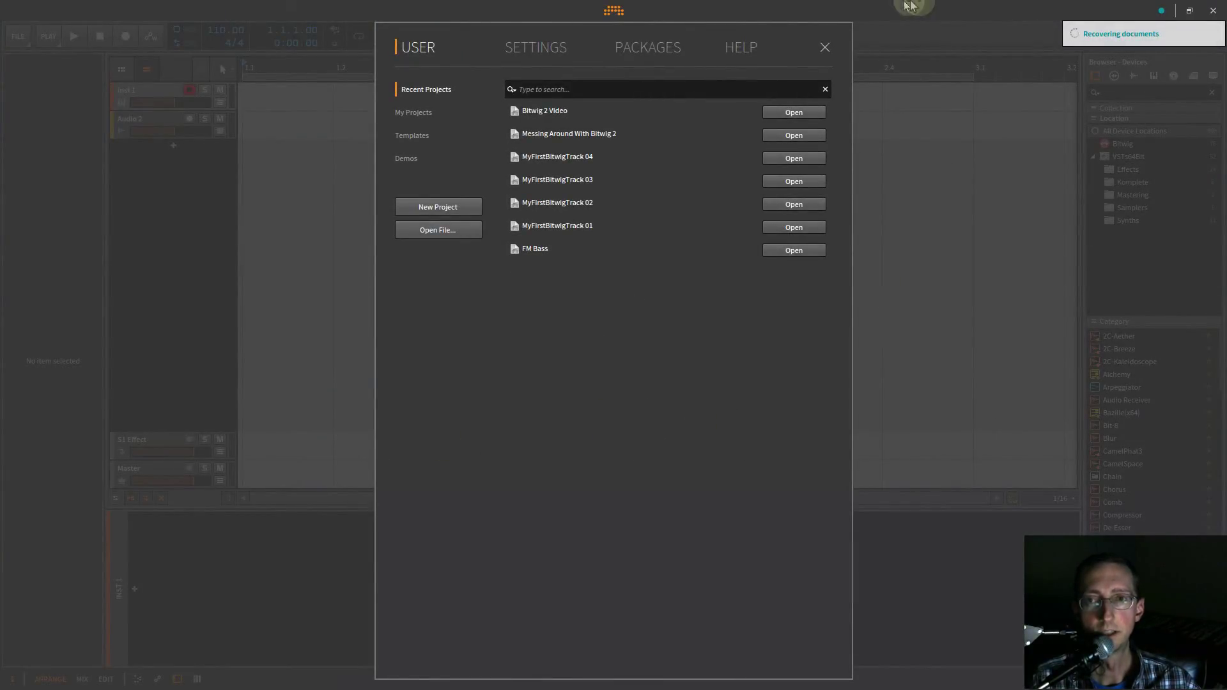
click(826, 47)
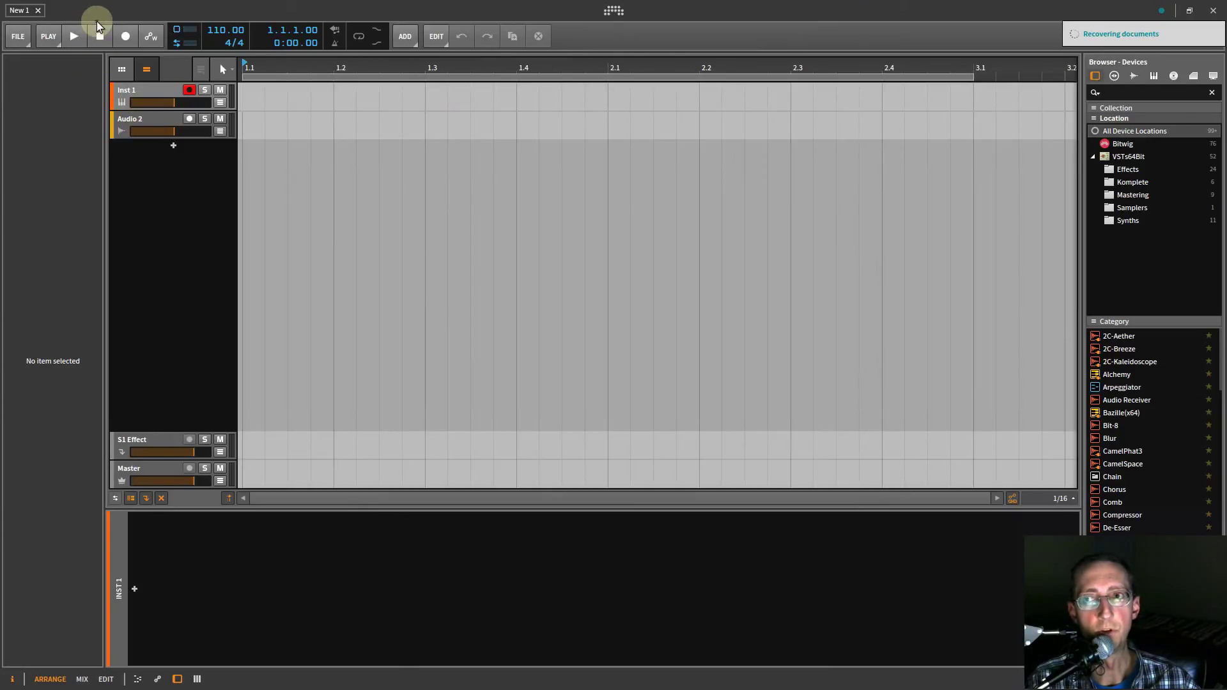
click(814, 141)
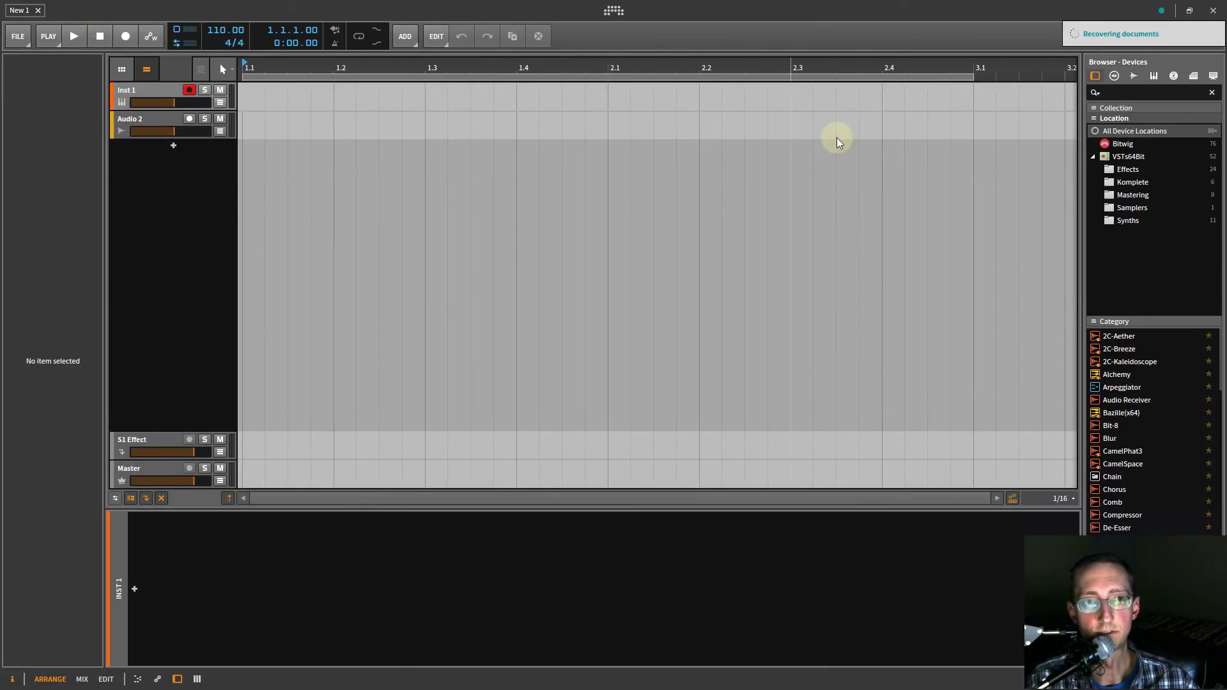
click(836, 122)
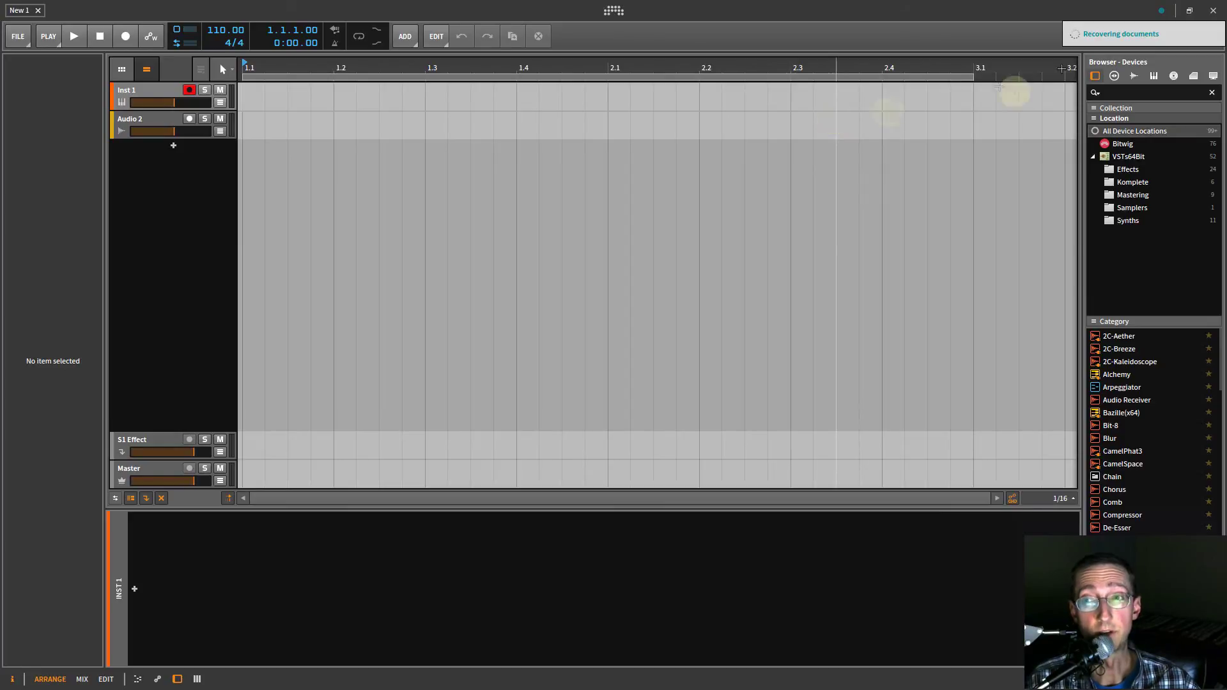